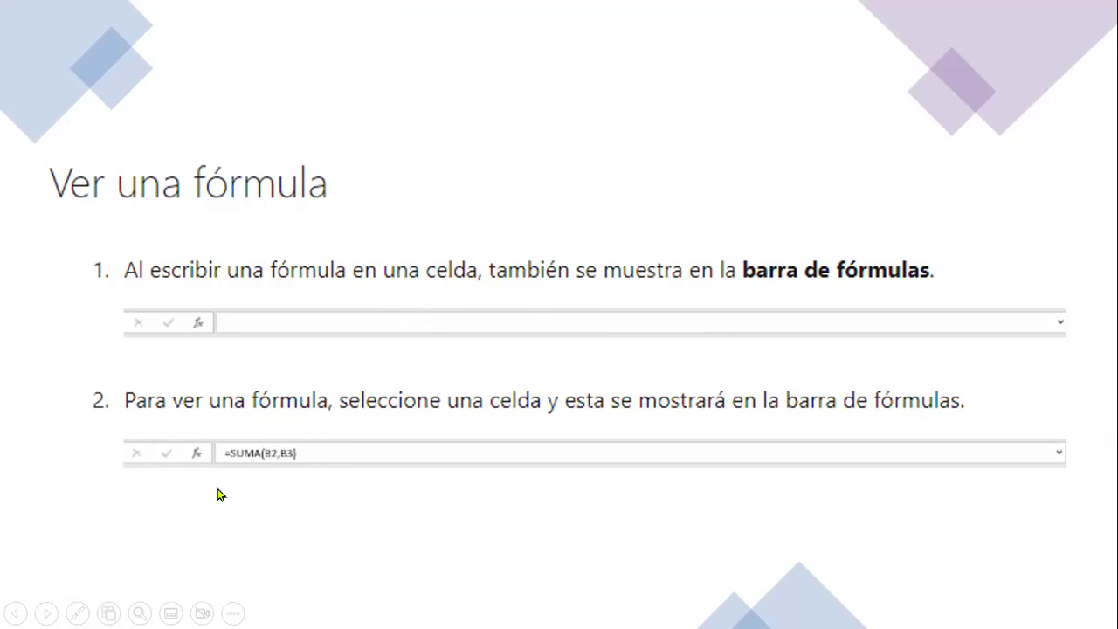
# - Page back and forth through the slideshow, ending on the slide explaining =PI()*A2^2
pyautogui.click(330, 456)
pyautogui.click(291, 497)
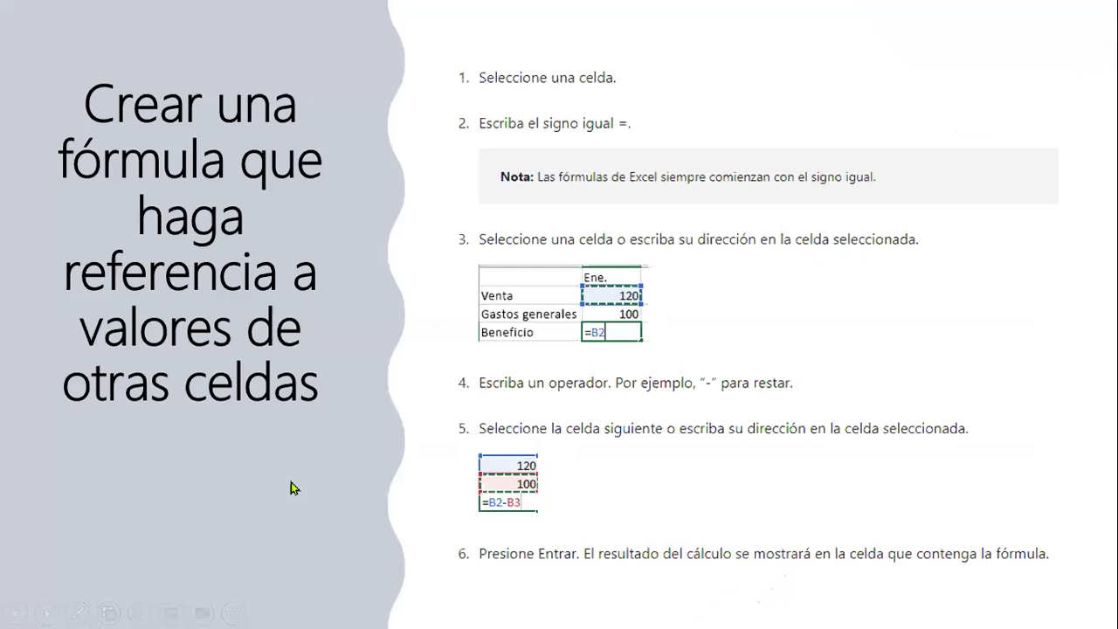
pyautogui.click(518, 511)
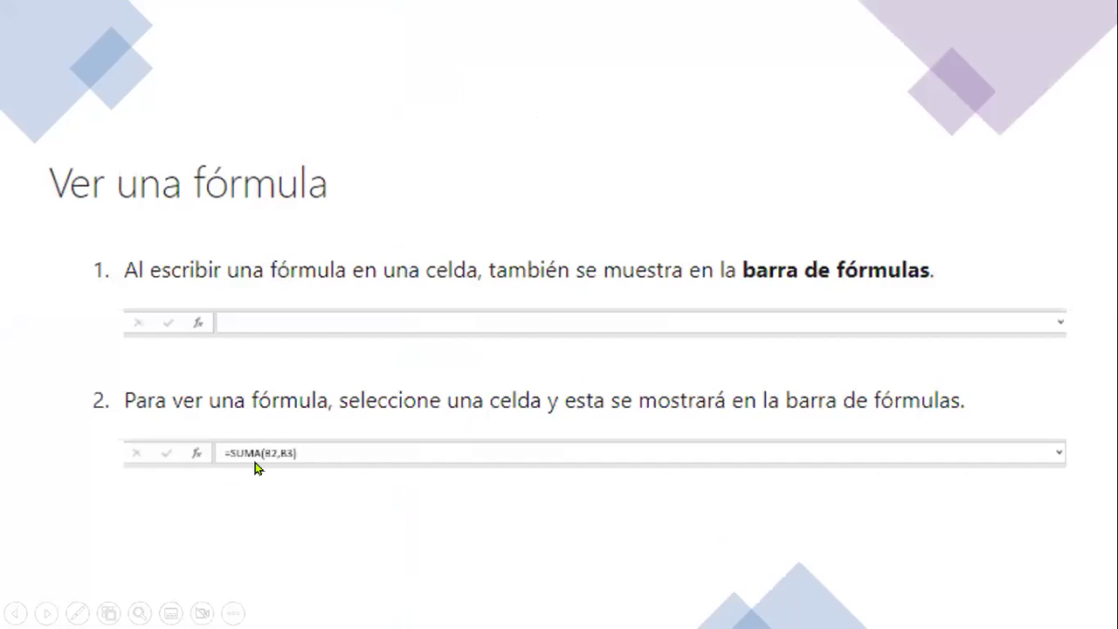
pyautogui.press('Left')
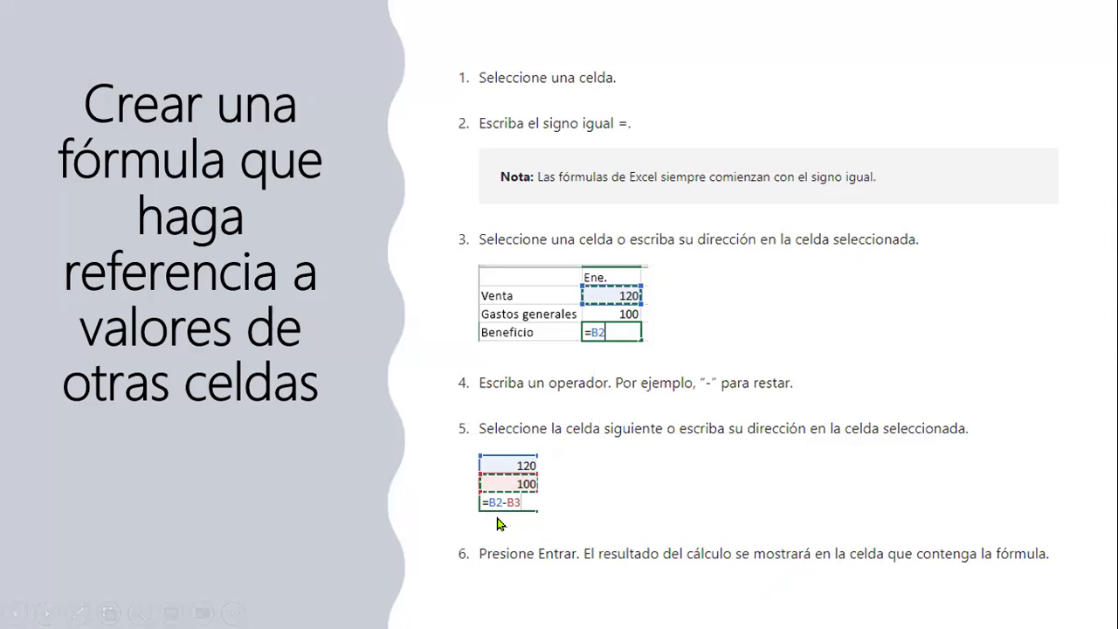
pyautogui.press('Right')
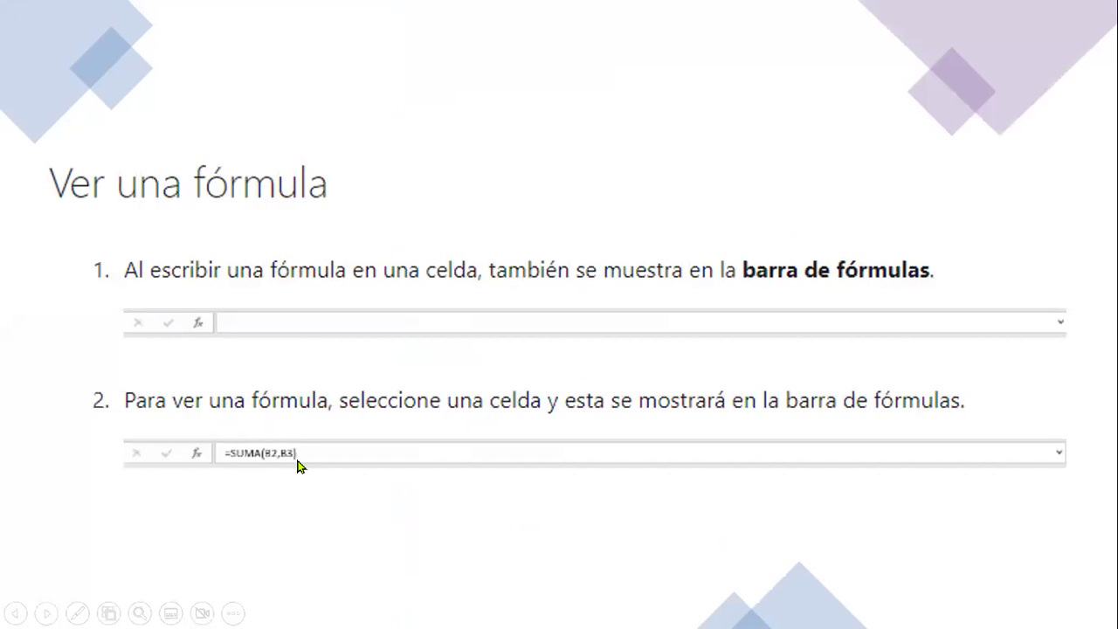
pyautogui.click(365, 477)
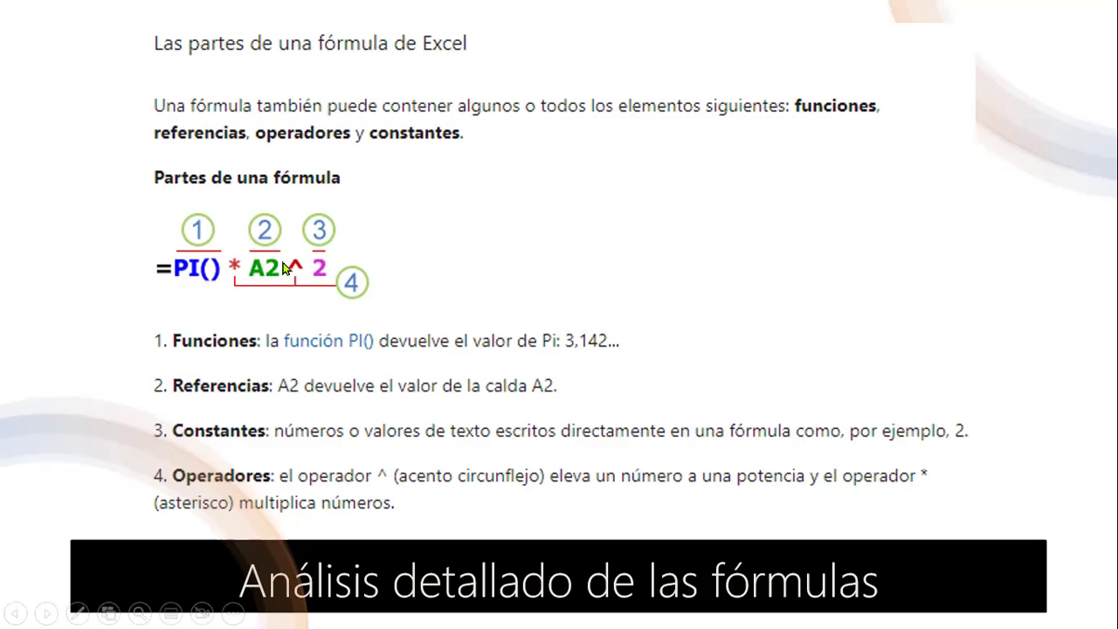
# - Advance the slideshow to the 'Hoja de práctica' slide
pyautogui.click(504, 327)
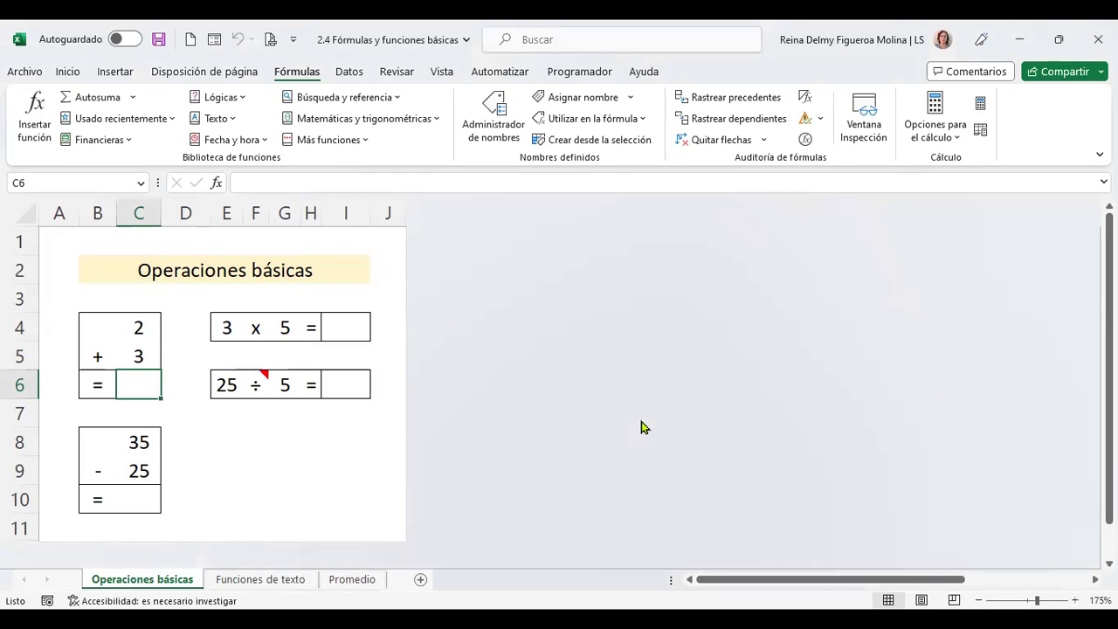
# - Enter the formula +C4+C5 in C6
pyautogui.write('+')
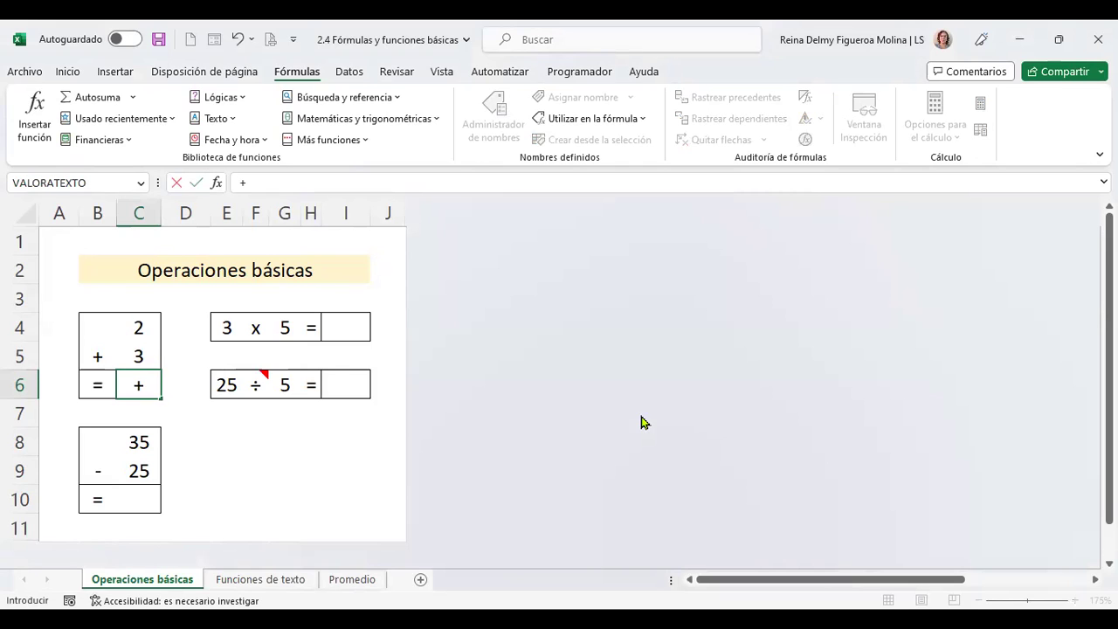
pyautogui.click(137, 326)
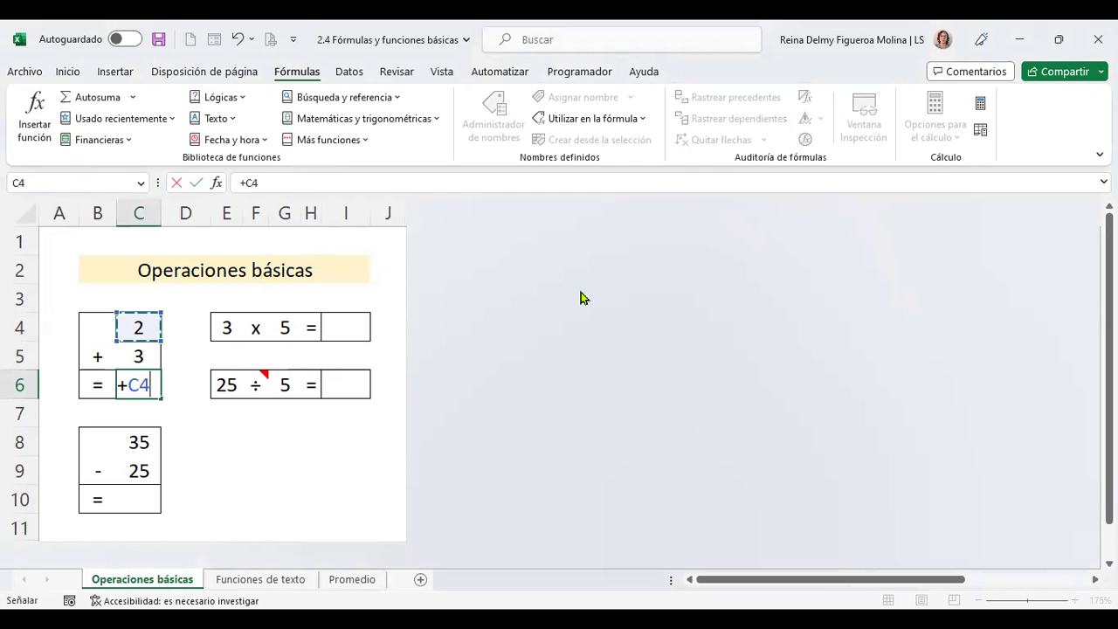
pyautogui.write('+')
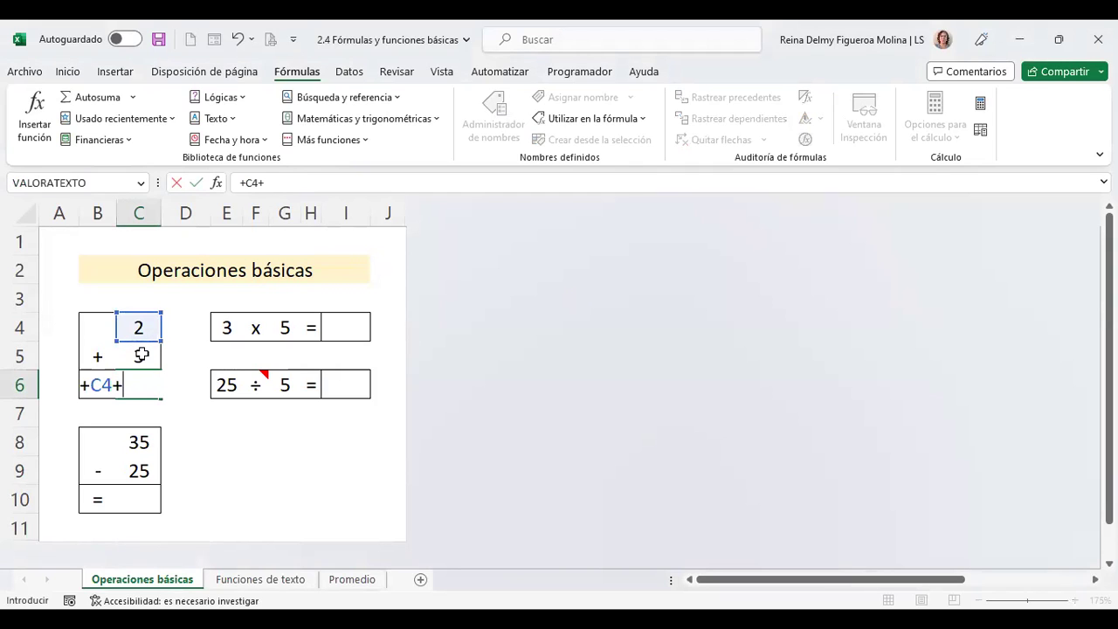
pyautogui.click(141, 355)
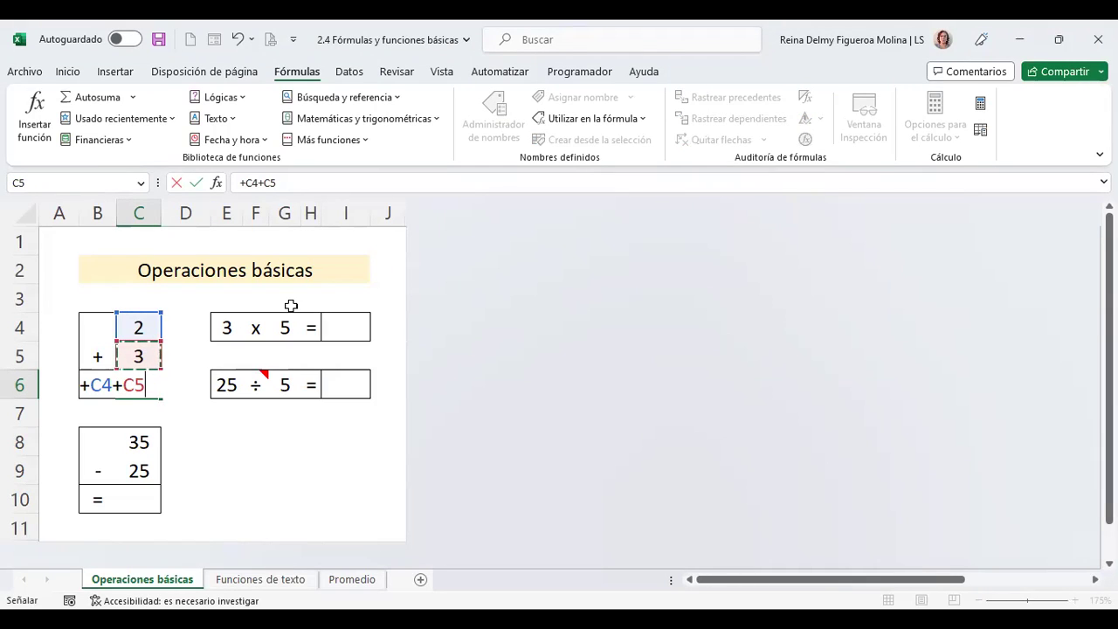
pyautogui.press('Return')
pyautogui.press('Up')
pyautogui.press('Up')
pyautogui.press('Up')
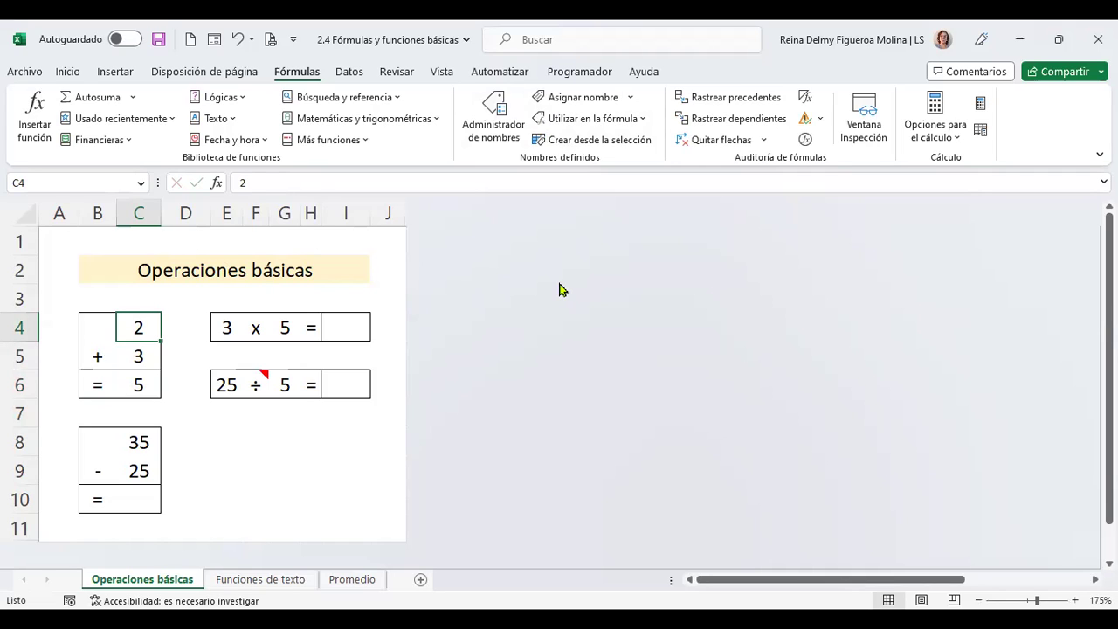
# - Change C4 to 12 so the sum in C6 updates to 15
pyautogui.write('12')
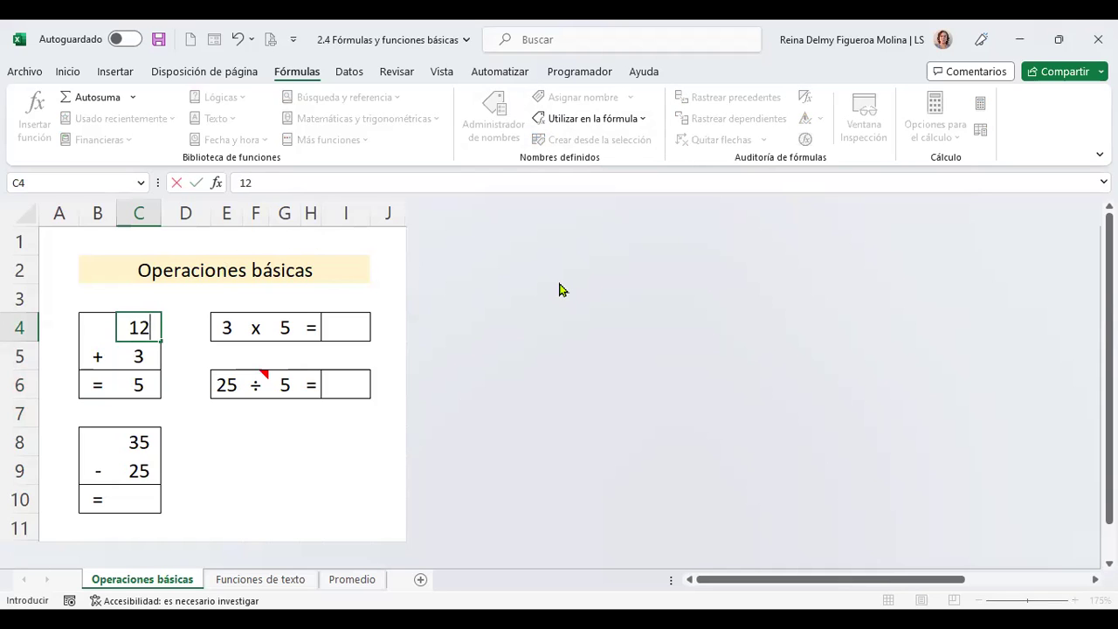
pyautogui.press('Return')
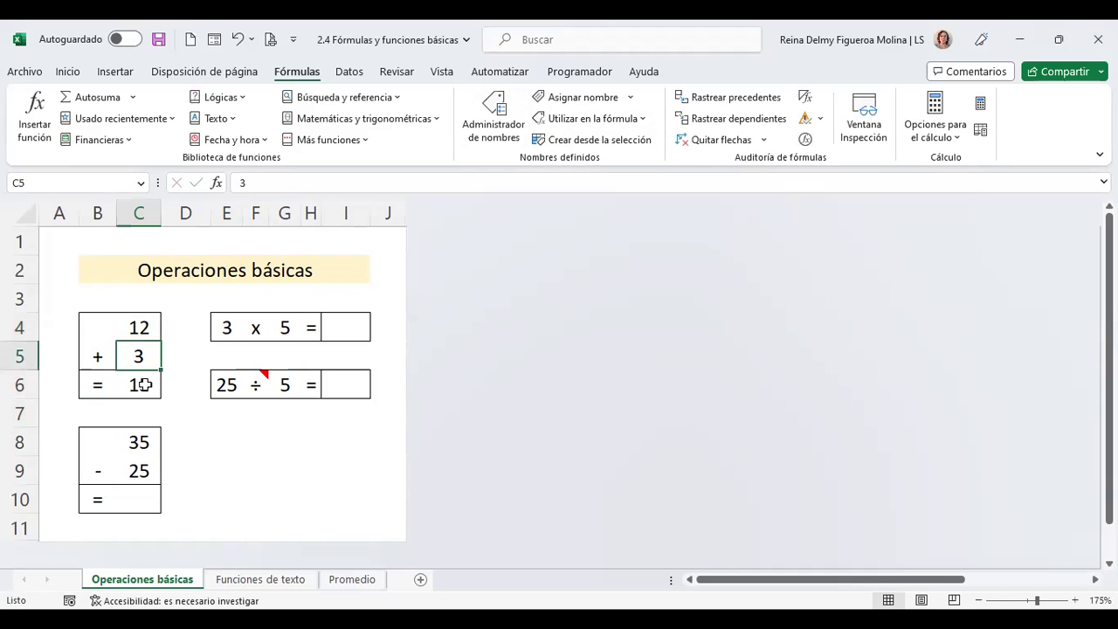
pyautogui.click(145, 385)
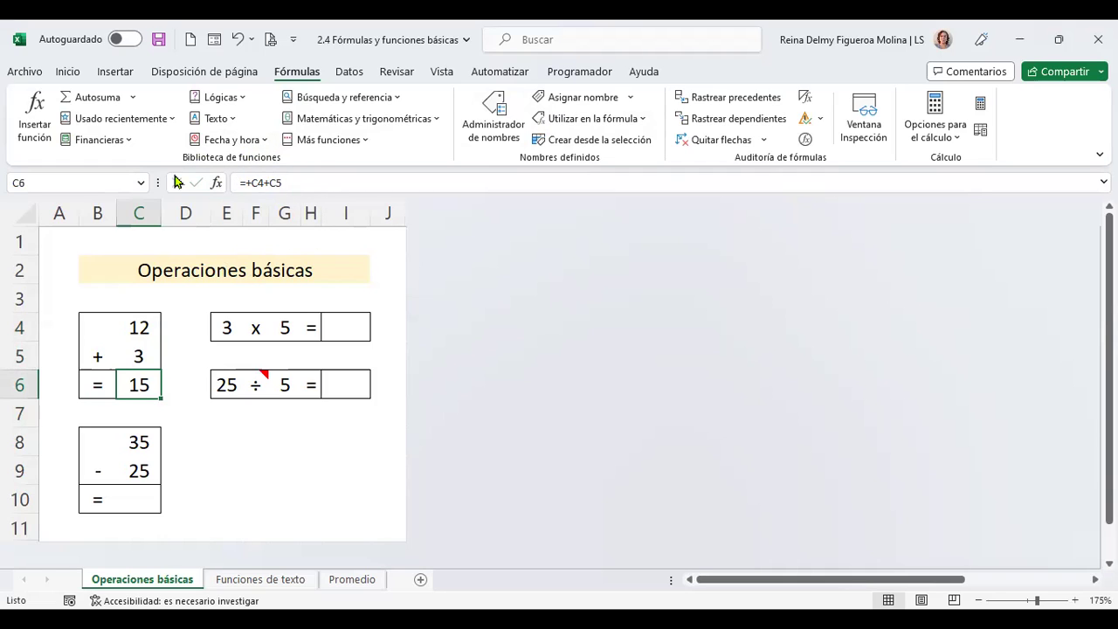
# - Enter the formula +C8-C9 in C10
pyautogui.click(138, 493)
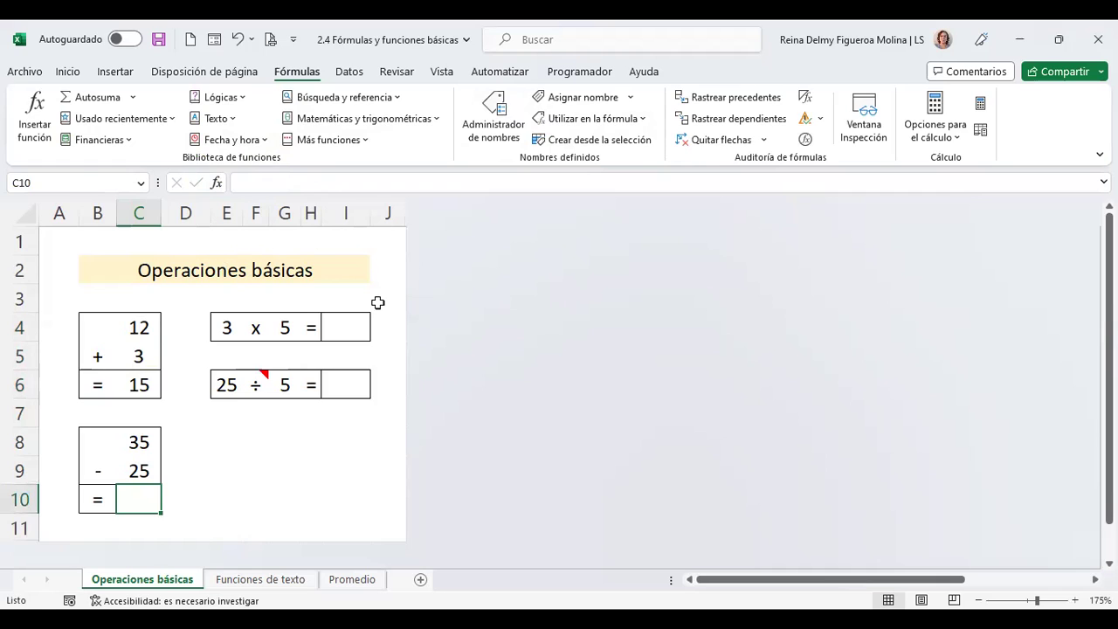
pyautogui.write('+')
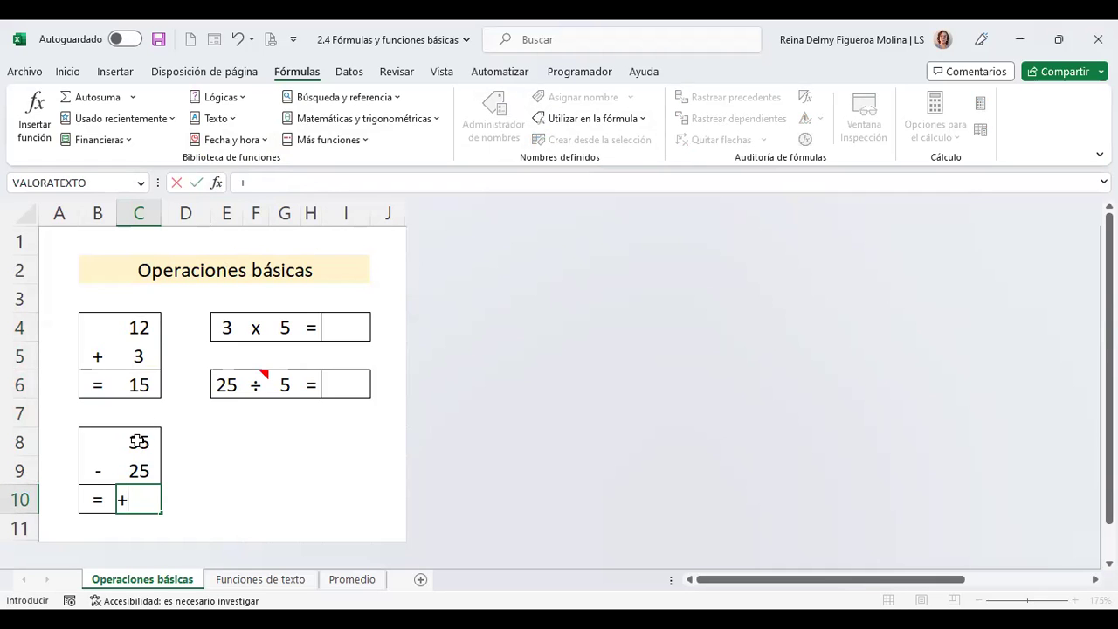
pyautogui.click(137, 441)
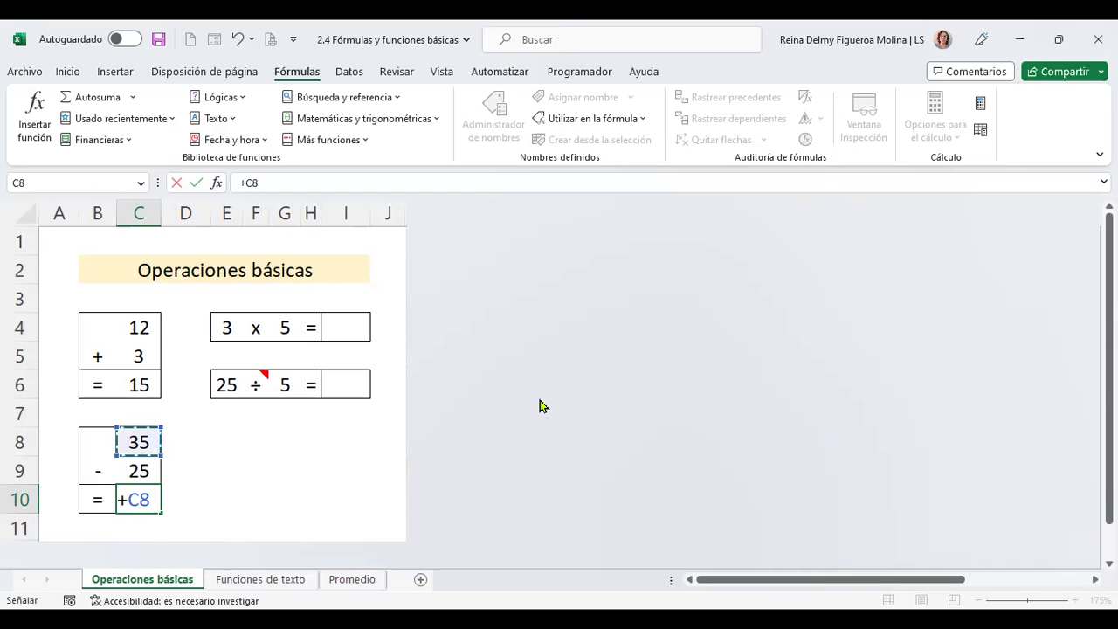
pyautogui.write('-')
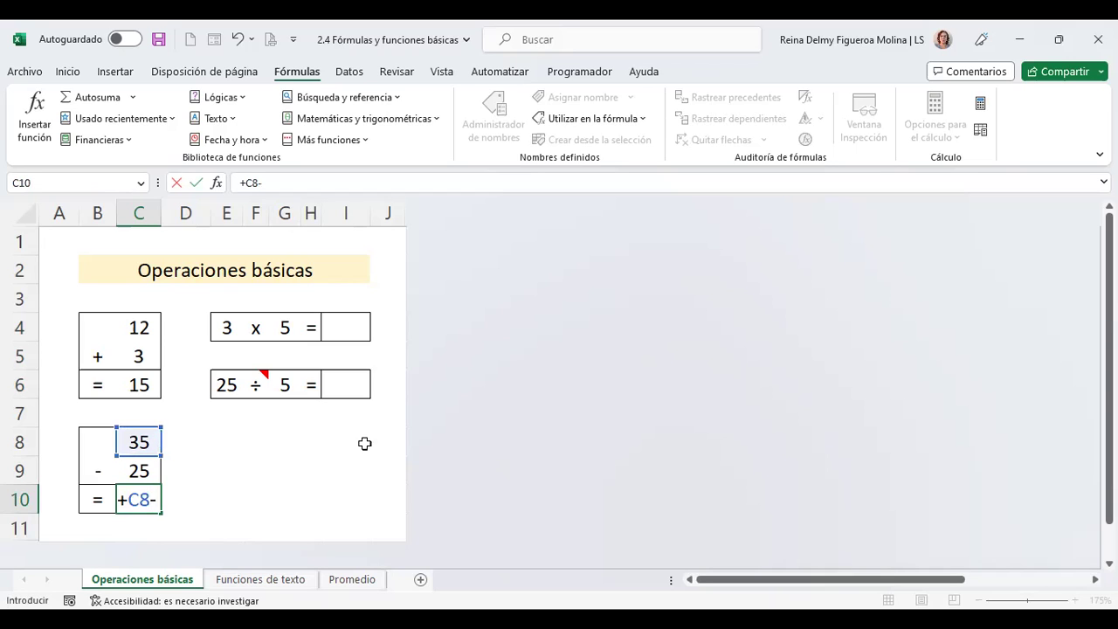
pyautogui.click(138, 471)
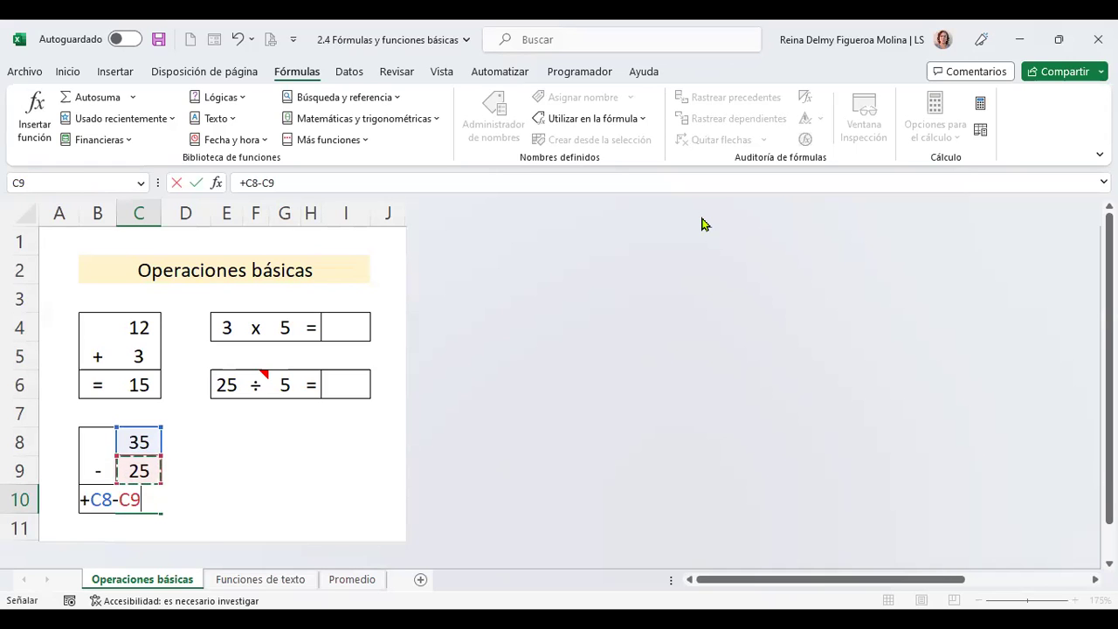
pyautogui.press('Return')
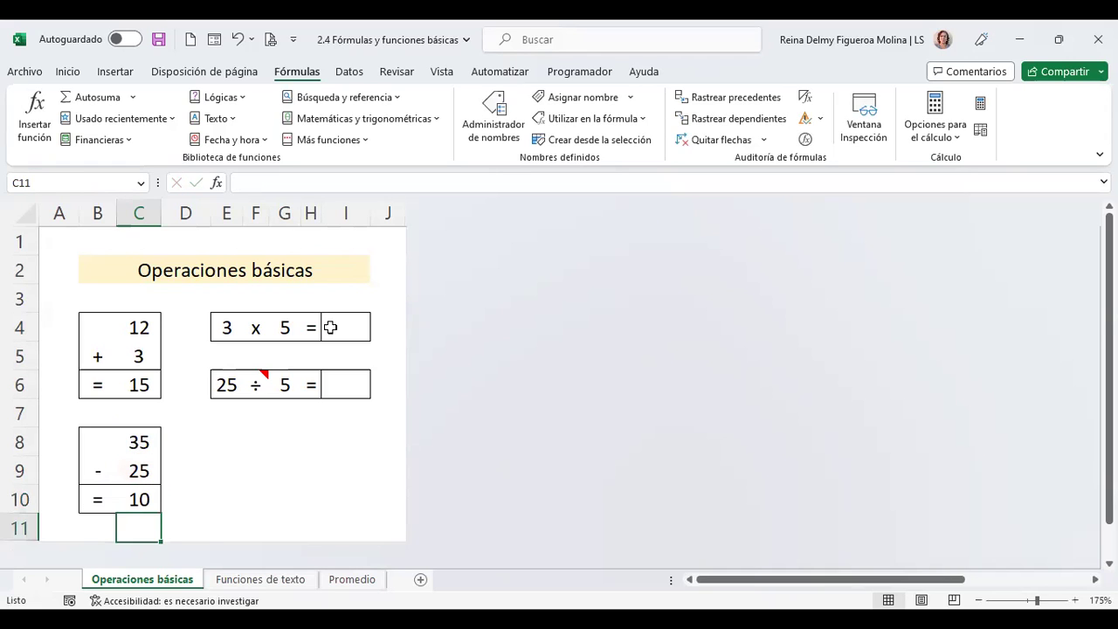
# - Change C9 to 45 so C10 recalculates to -10
pyautogui.click(139, 472)
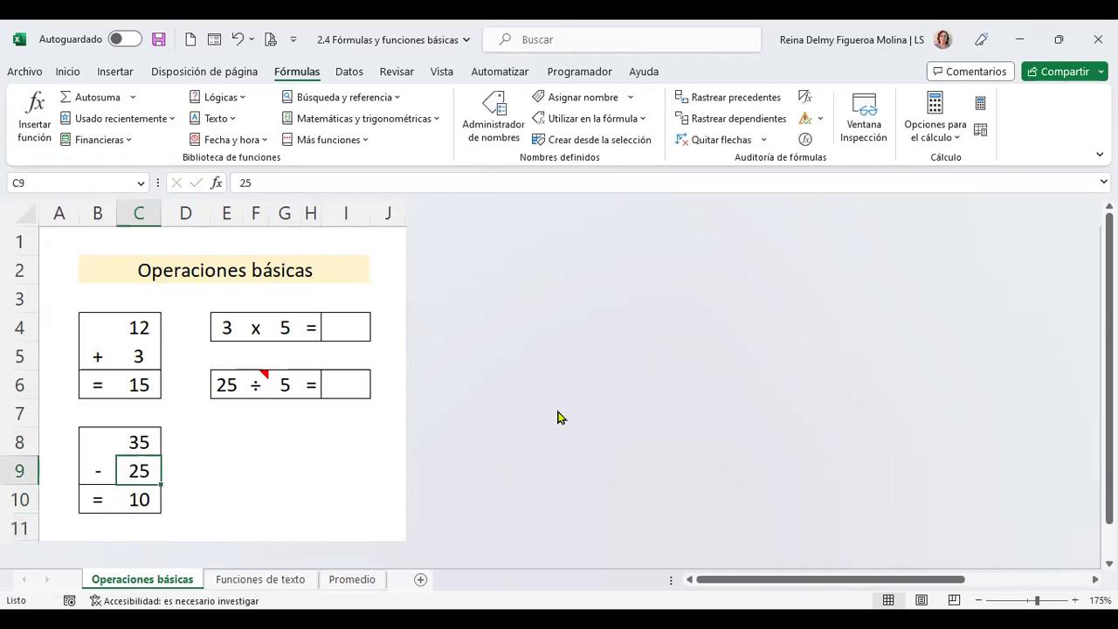
pyautogui.write('45')
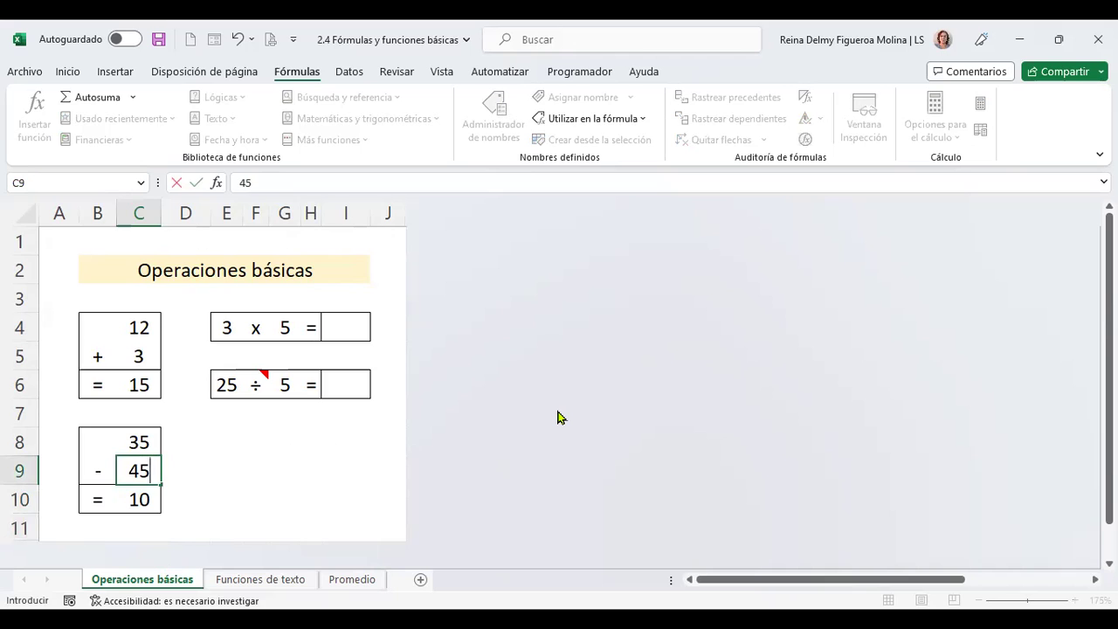
pyautogui.press('Return')
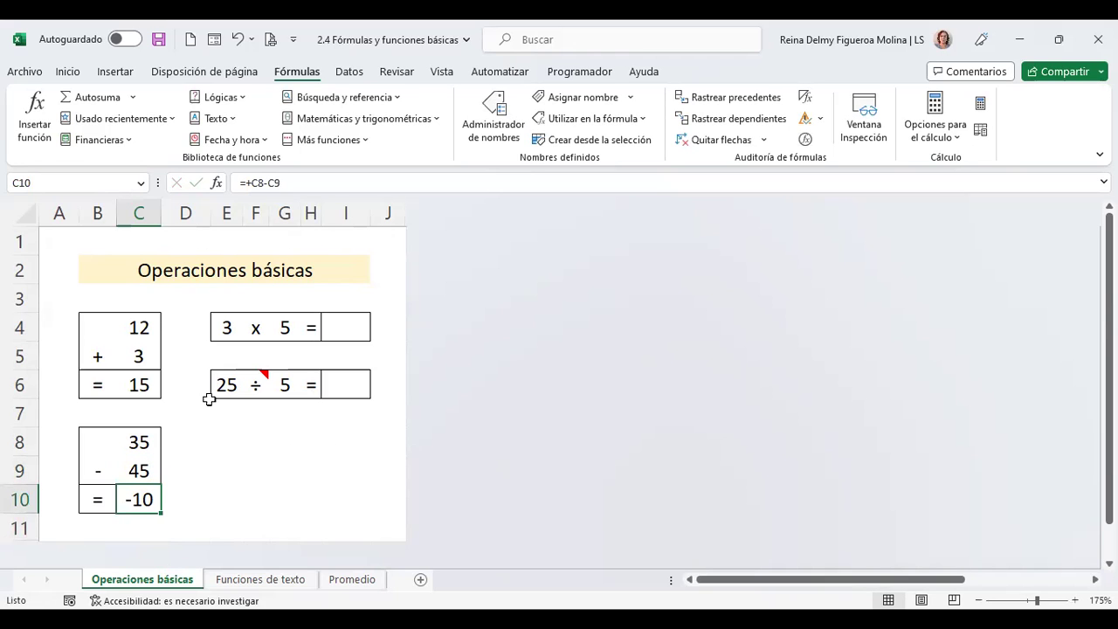
pyautogui.click(347, 325)
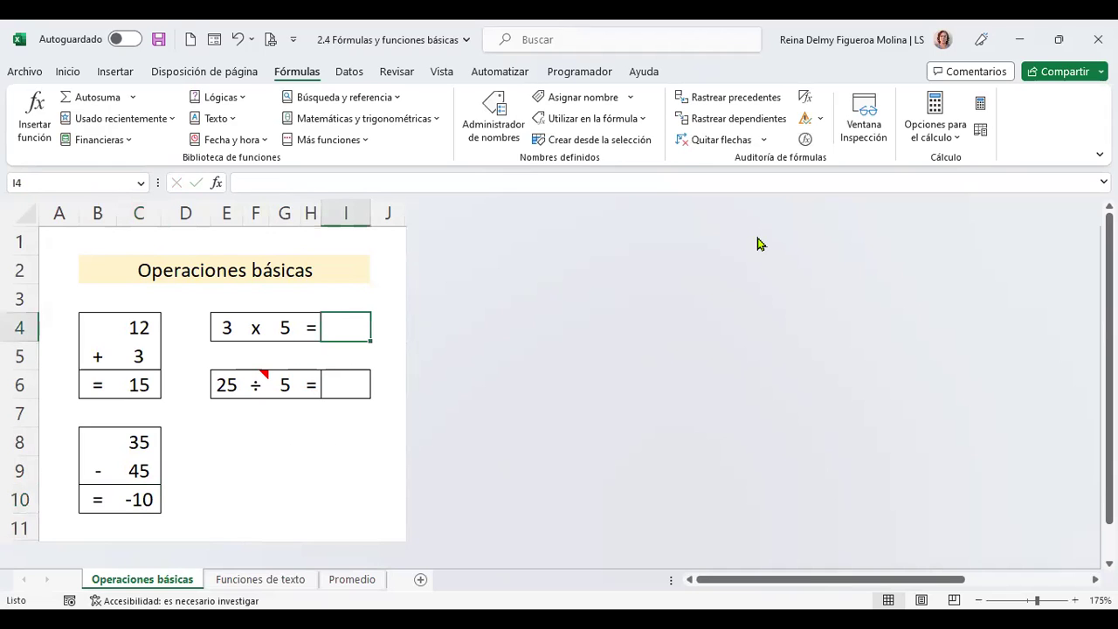
# - Enter +E4*G4 in I4 so the 3 x 5 row shows 15
pyautogui.write('+')
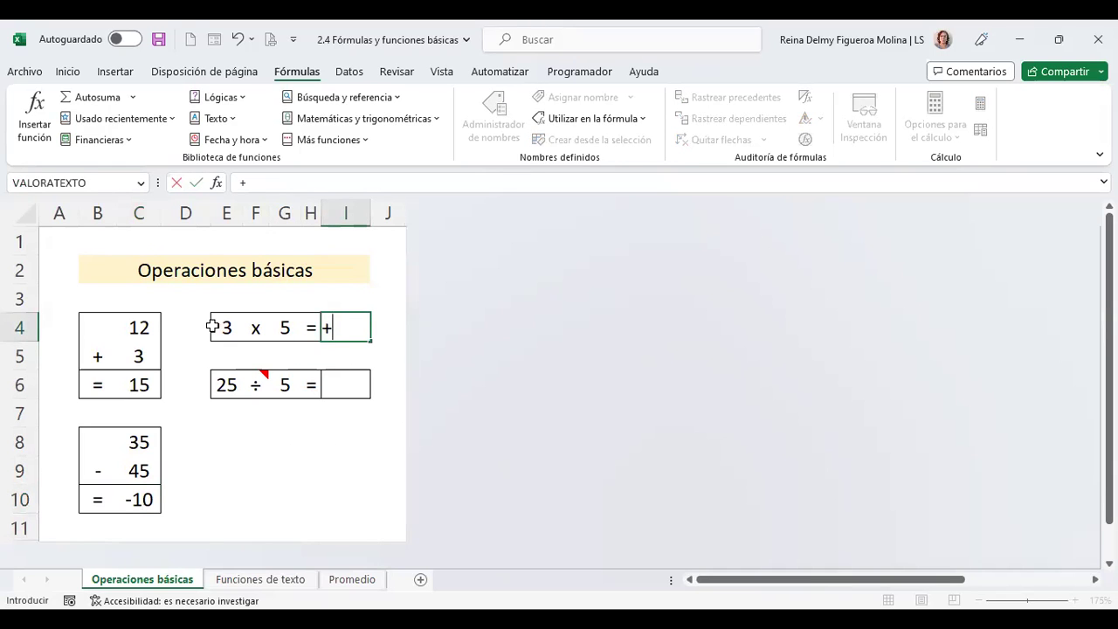
pyautogui.click(227, 329)
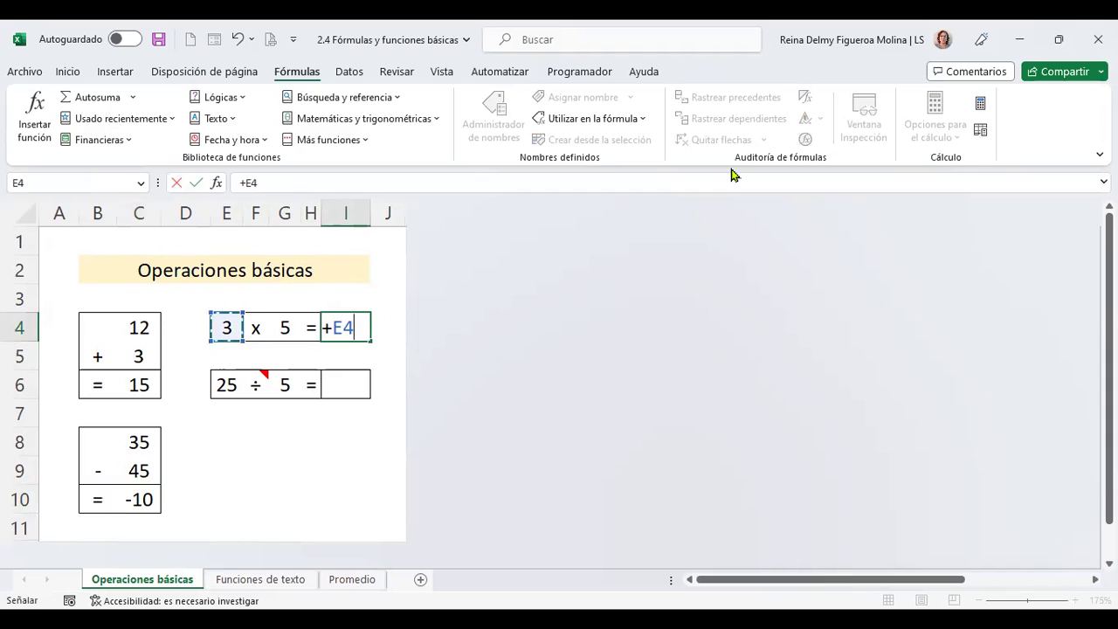
pyautogui.write('*')
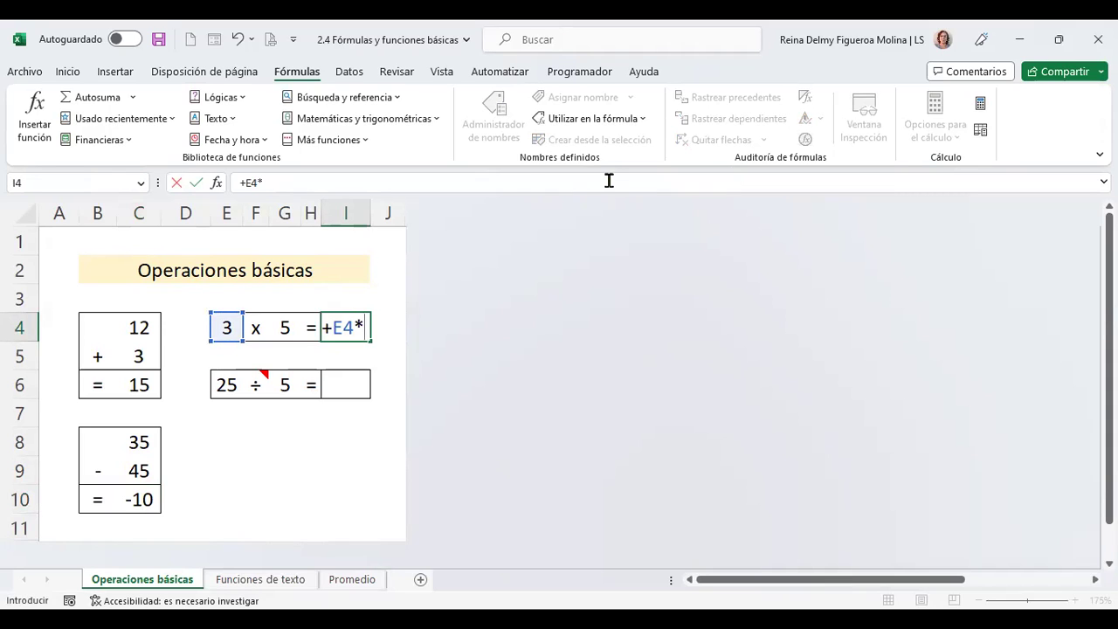
pyautogui.click(285, 327)
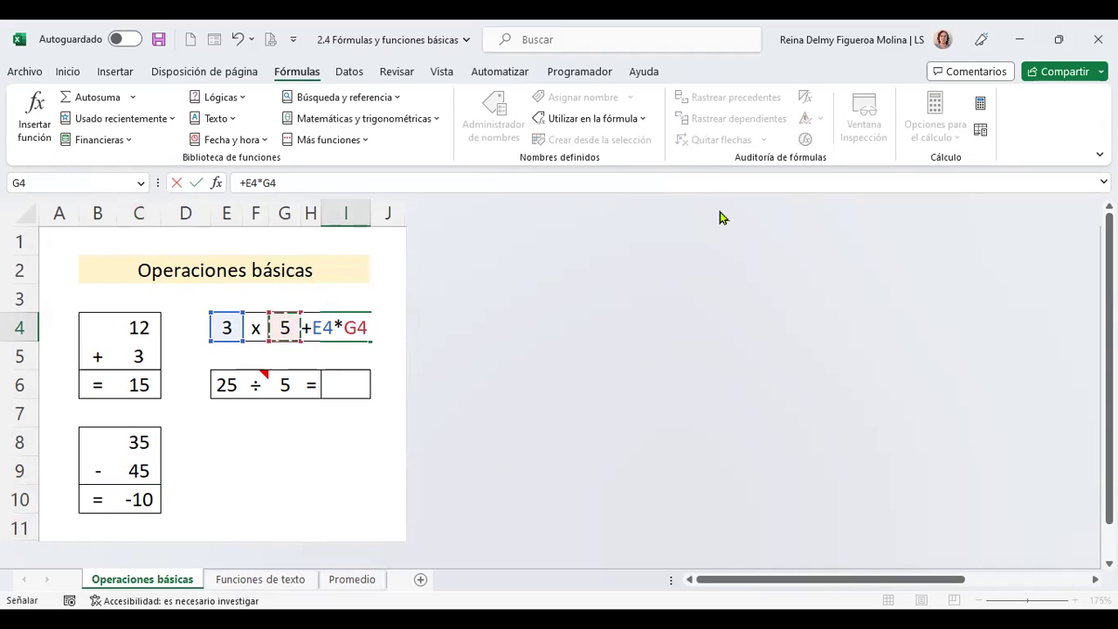
pyautogui.press('Return')
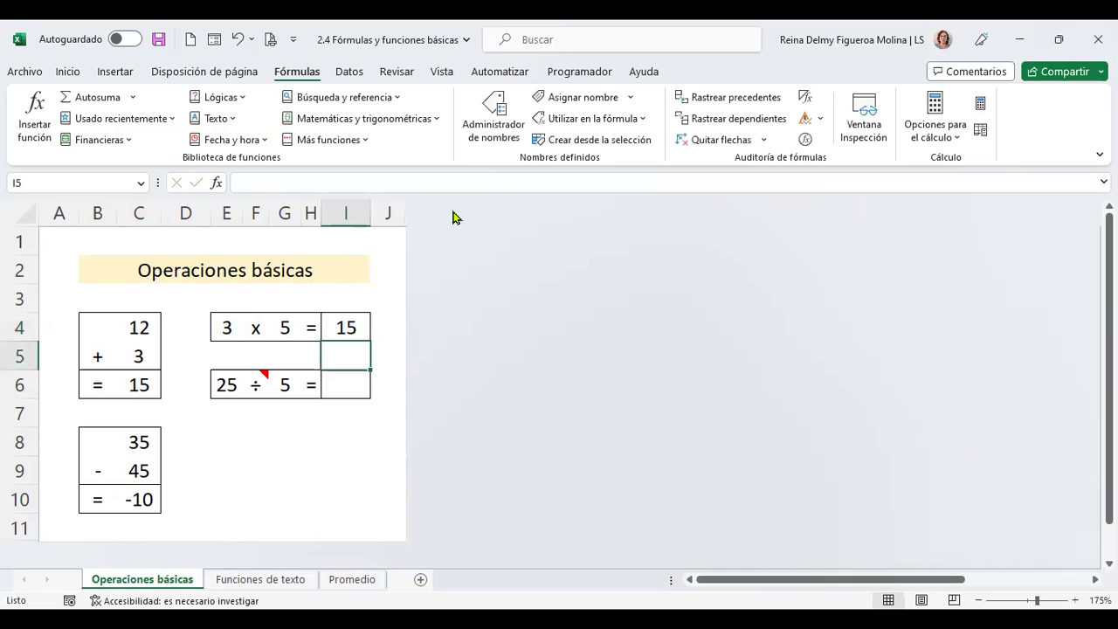
pyautogui.click(224, 325)
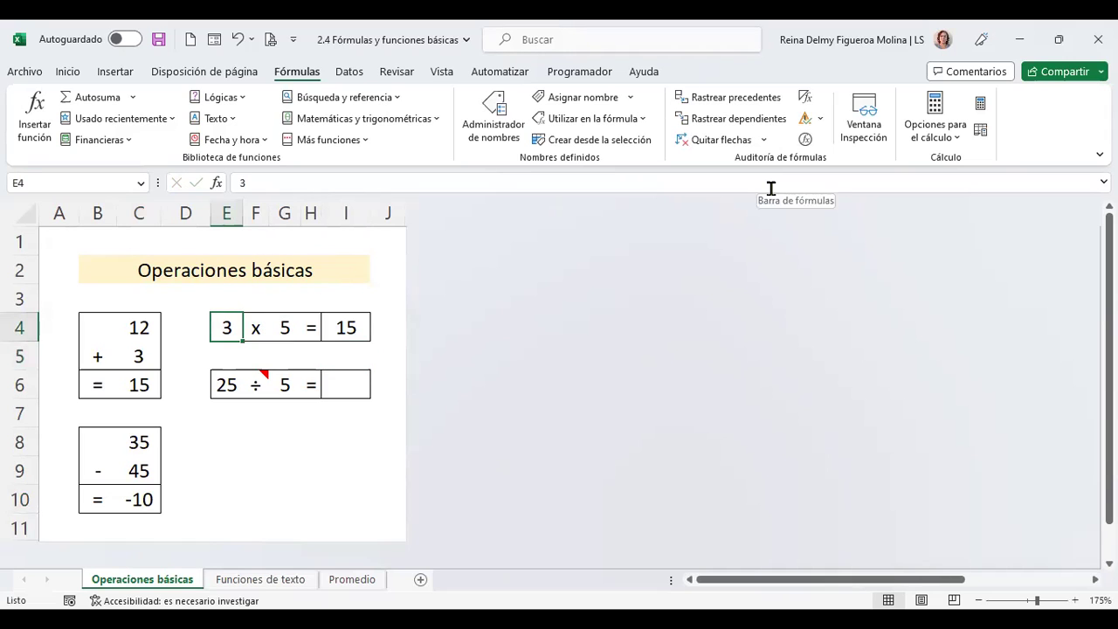
pyautogui.write('9')
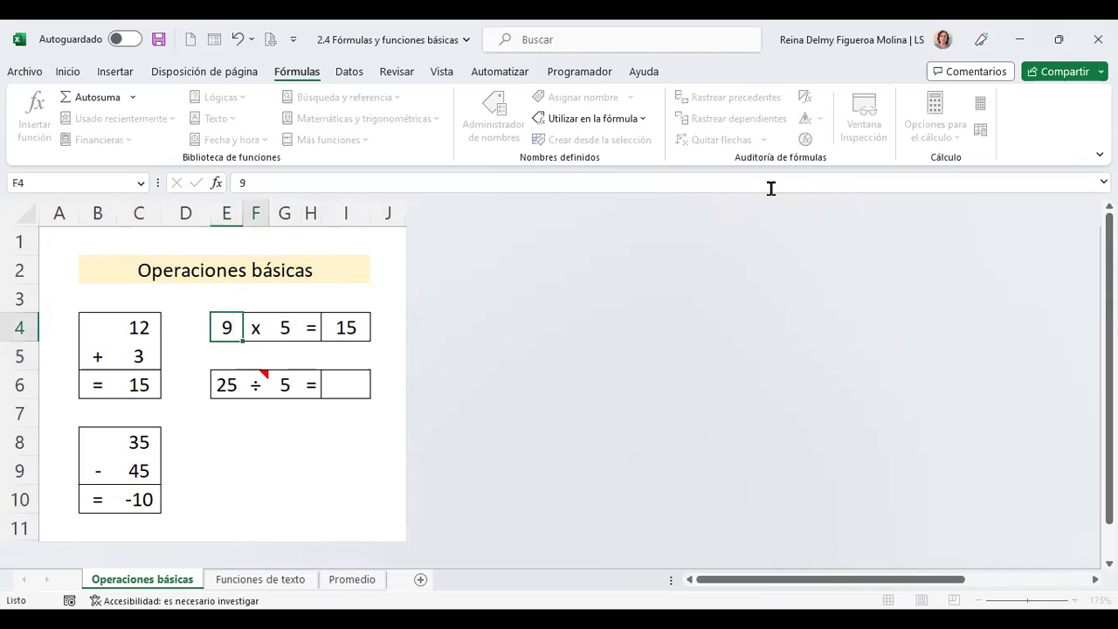
pyautogui.press('Tab')
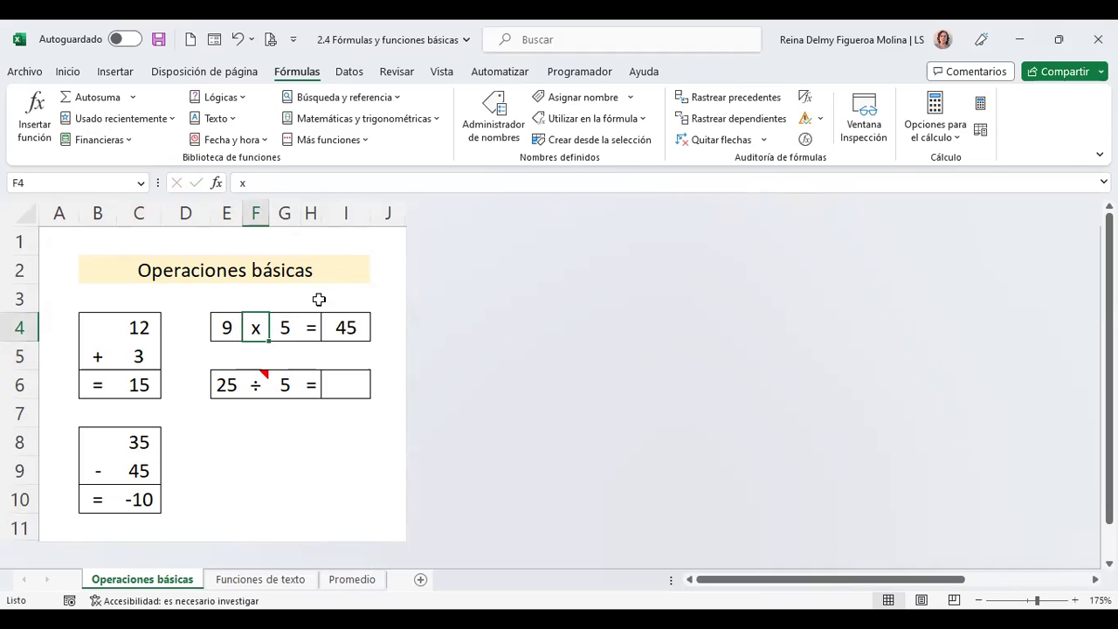
# - Enter the division formula +E6/G6 in I6
pyautogui.click(347, 387)
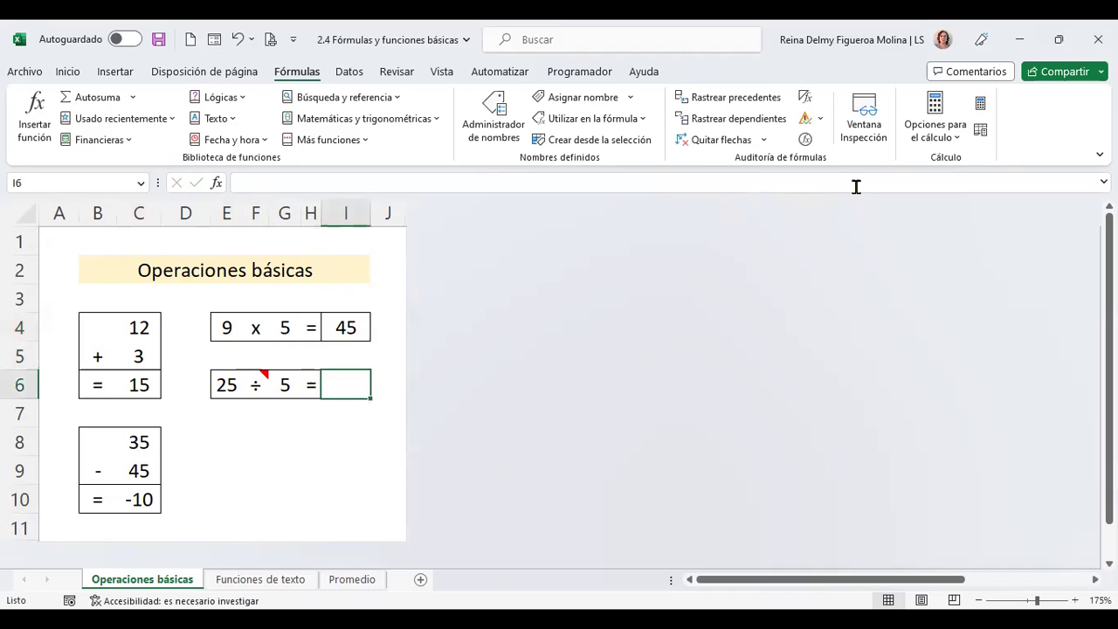
pyautogui.write('+')
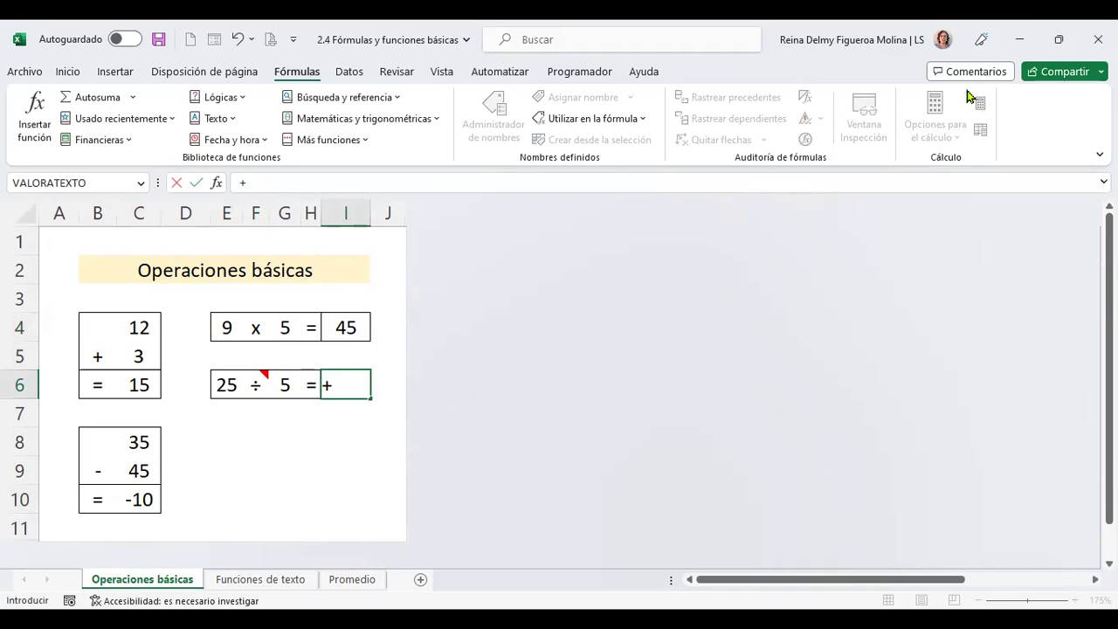
pyautogui.press('Left')
pyautogui.press('Left')
pyautogui.press('Left')
pyautogui.press('Left')
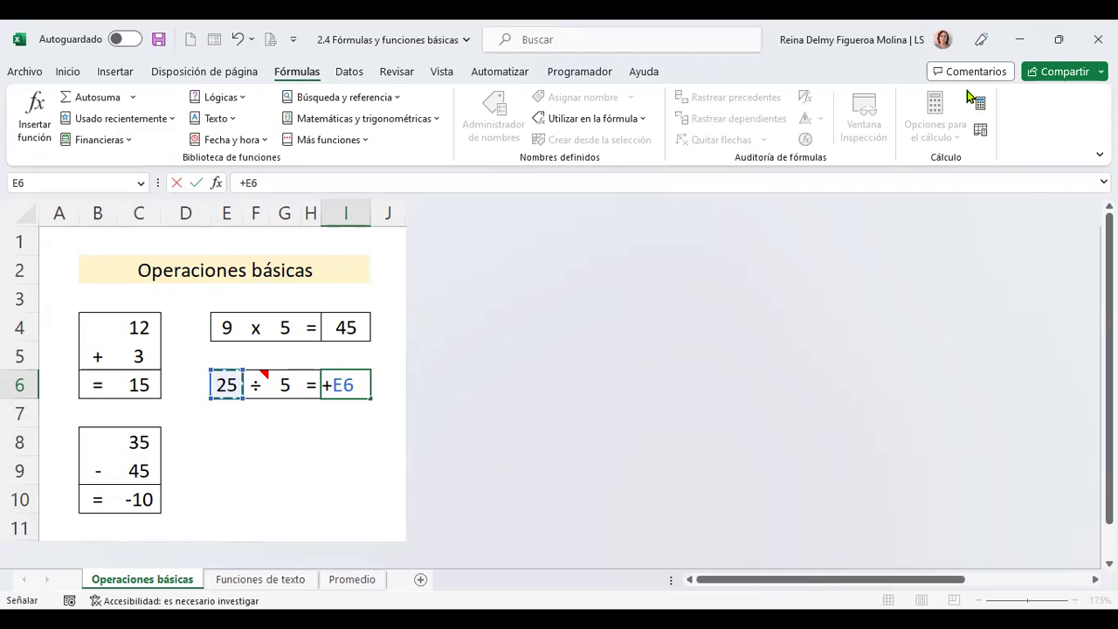
pyautogui.write('/')
pyautogui.click(284, 385)
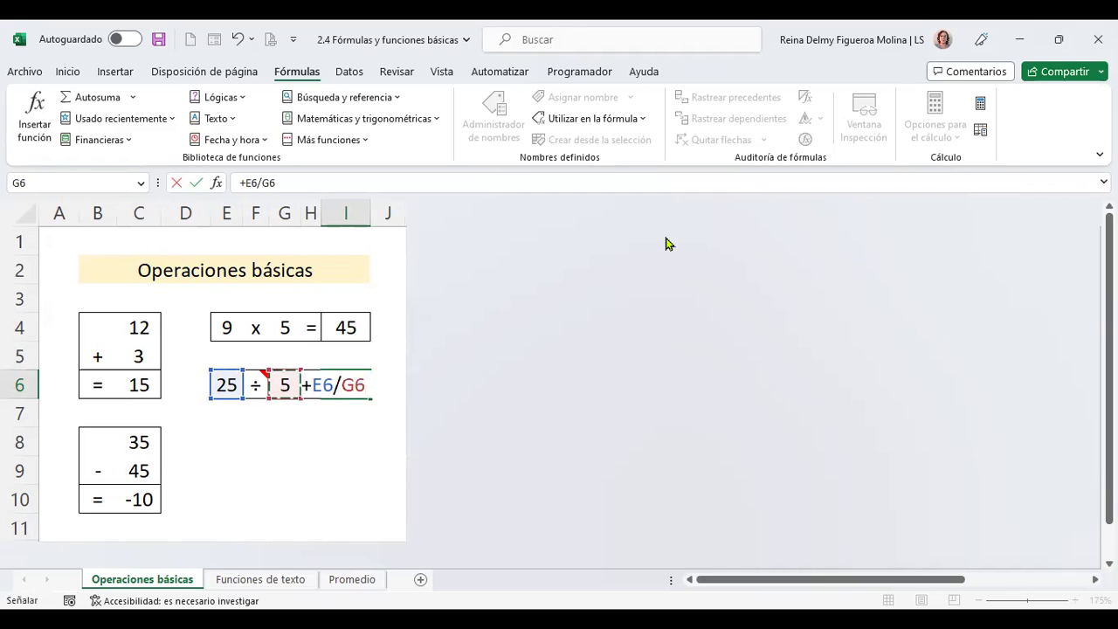
pyautogui.press('Return')
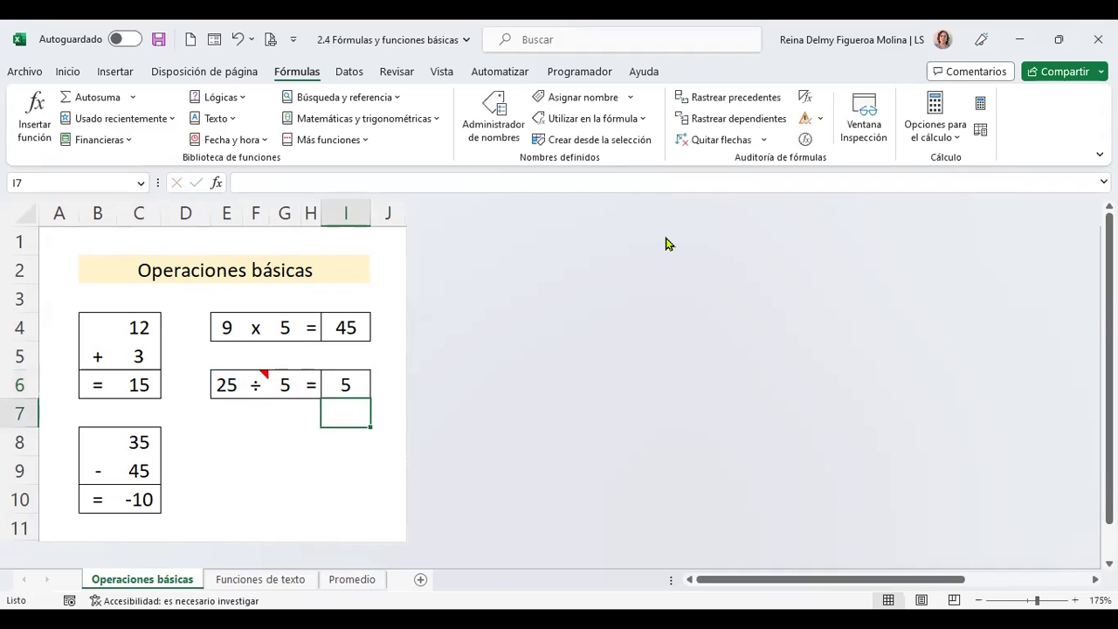
# - Change the dividend in E6 from 25 to 40 so I6 shows 8
pyautogui.click(223, 385)
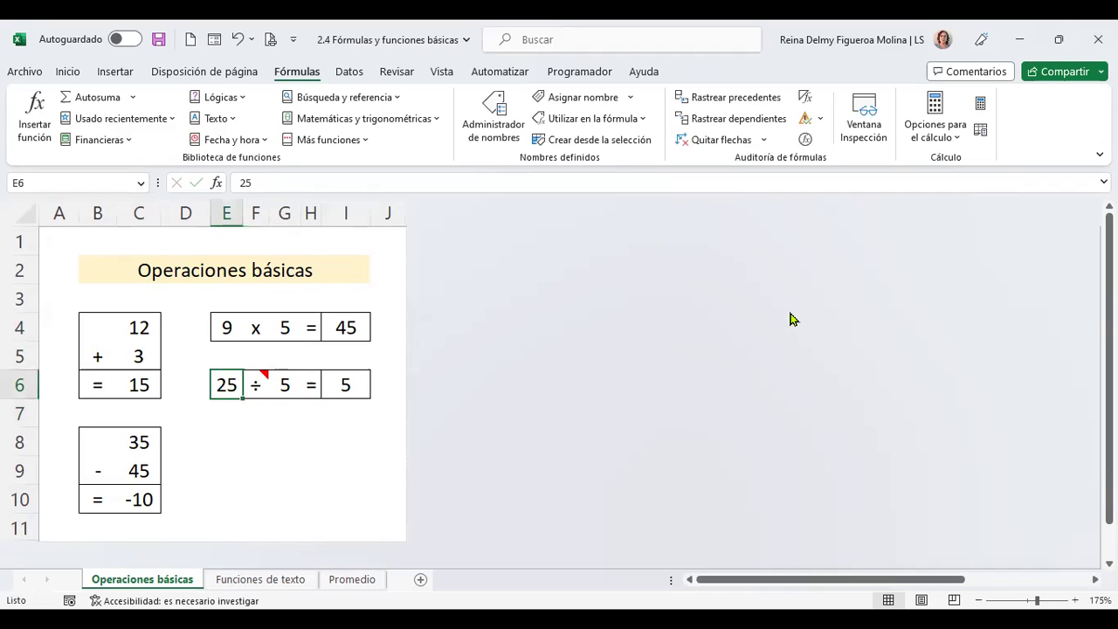
pyautogui.write('40')
pyautogui.press('Tab')
pyautogui.press('Tab')
pyautogui.press('Tab')
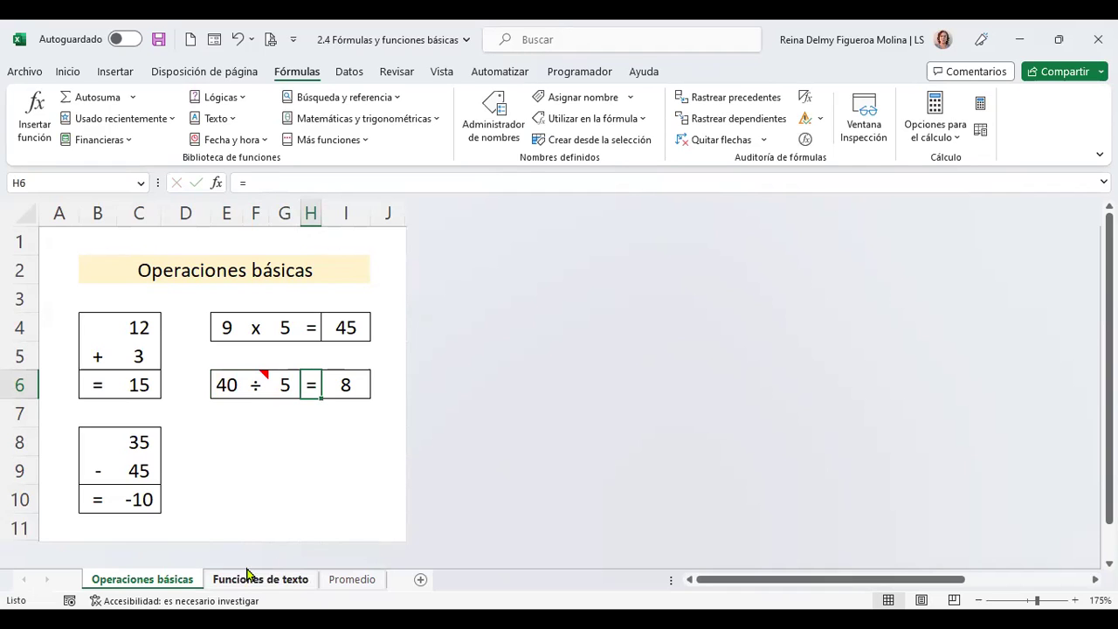
pyautogui.scroll(-2, 355, 467)
pyautogui.scroll(2, 353, 469)
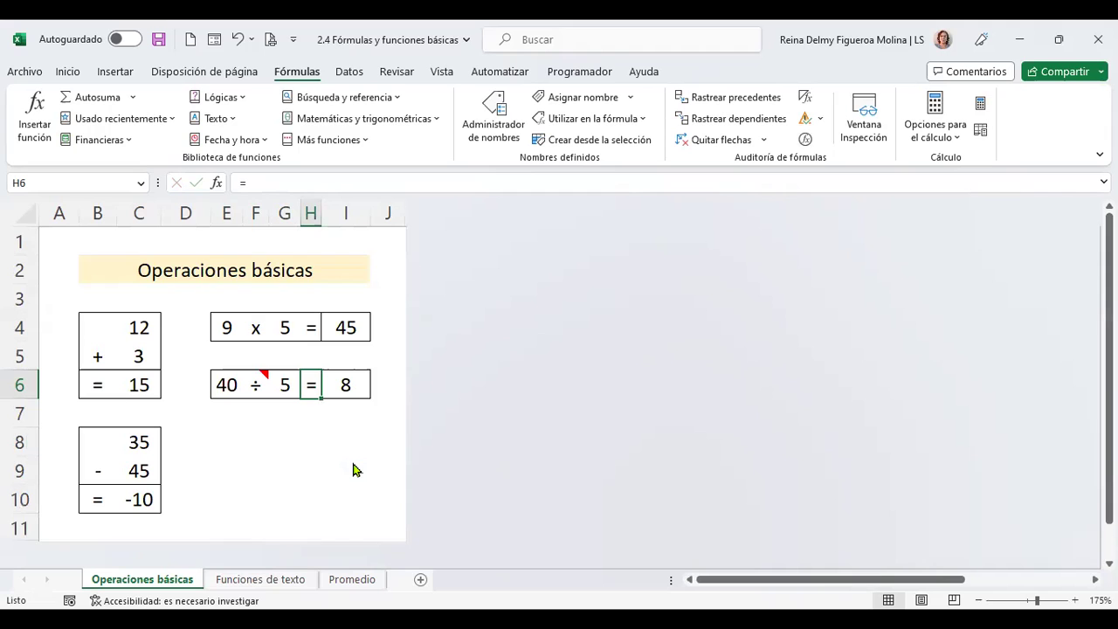
# - Open the Funciones de texto sheet, review the names in B6:B18, and select B6
pyautogui.click(309, 580)
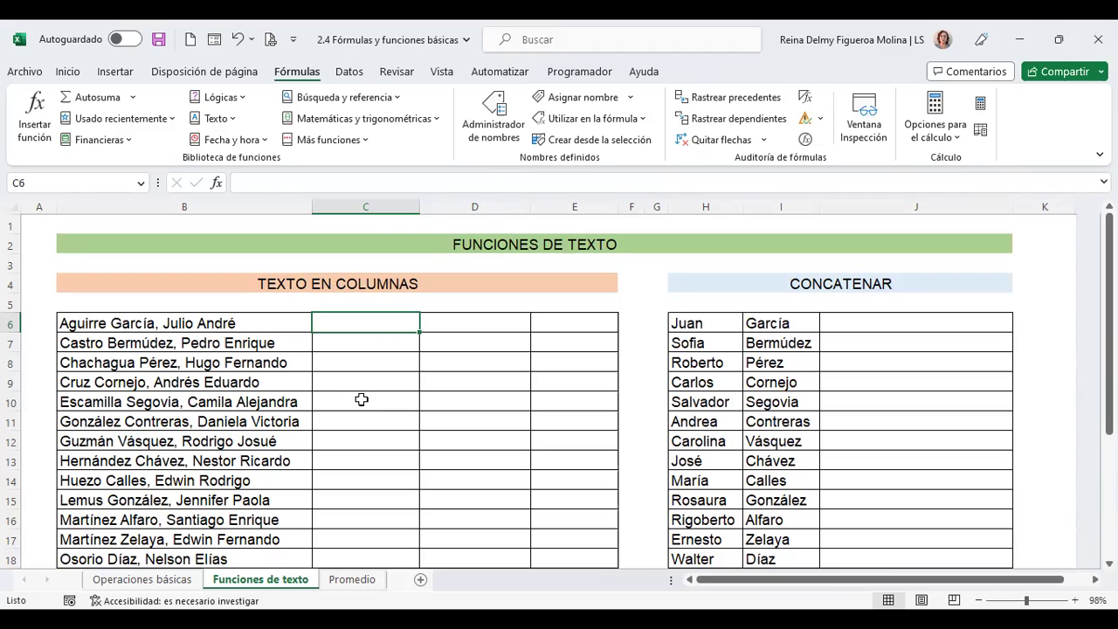
pyautogui.scroll(-2, 353, 393)
pyautogui.scroll(2, 352, 392)
pyautogui.moveTo(197, 321); pyautogui.dragTo(197, 560)
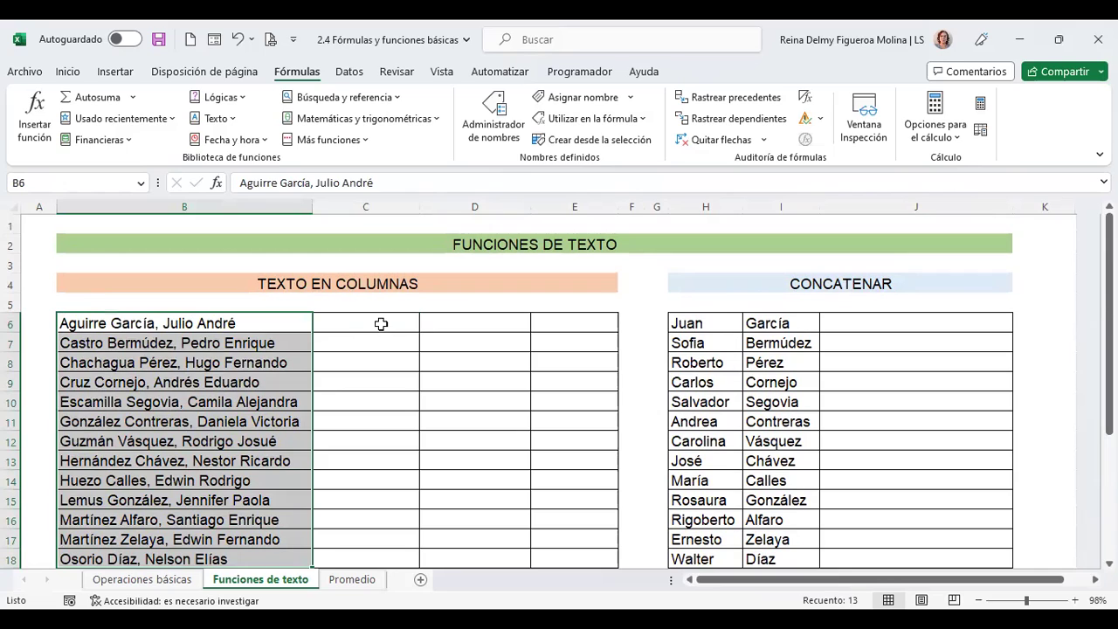
pyautogui.click(380, 324)
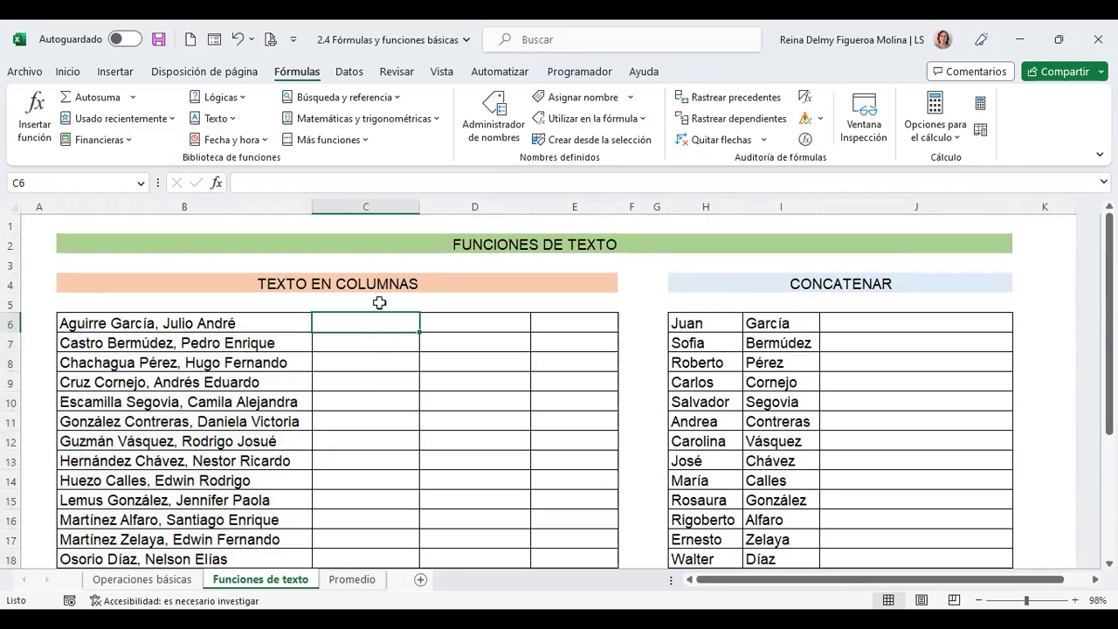
pyautogui.moveTo(156, 321); pyautogui.dragTo(160, 557)
pyautogui.scroll(-1, 218, 451)
pyautogui.scroll(1, 218, 451)
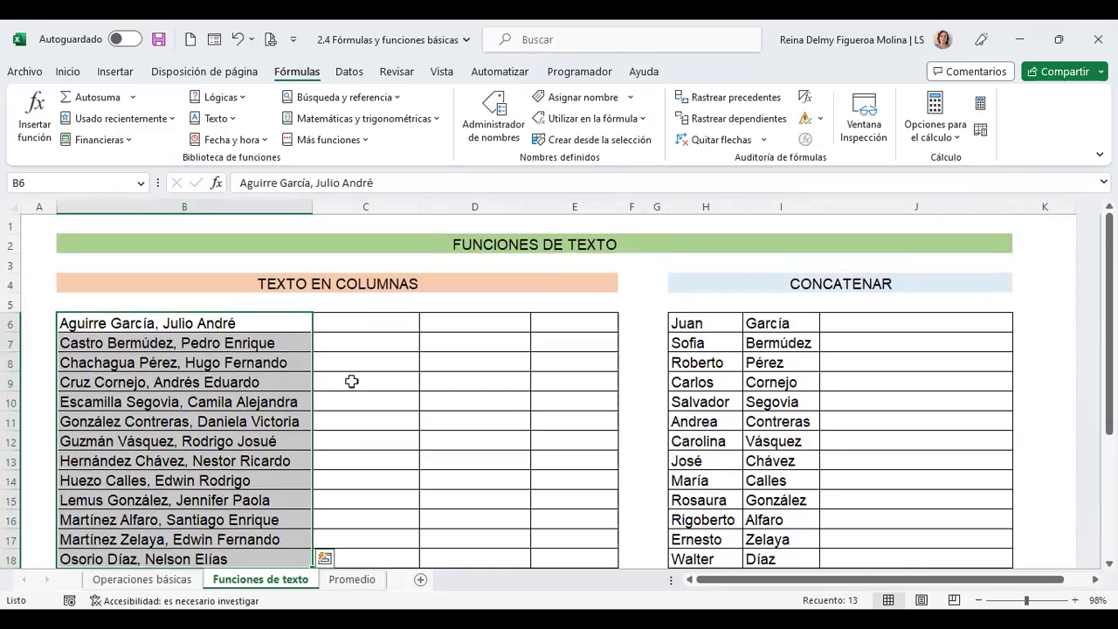
pyautogui.click(363, 321)
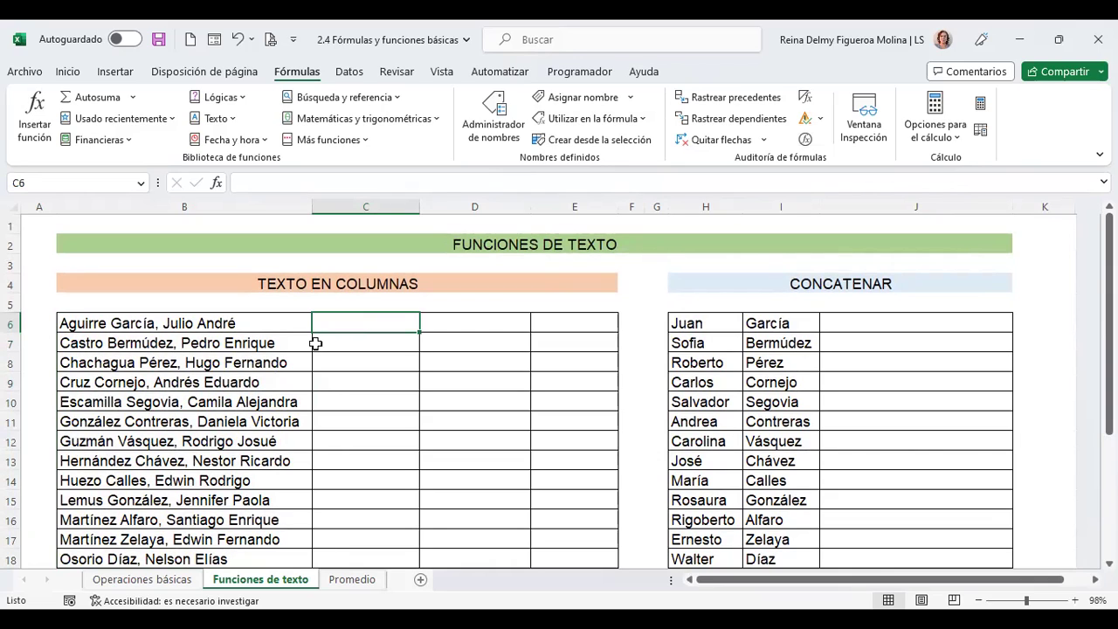
pyautogui.click(251, 325)
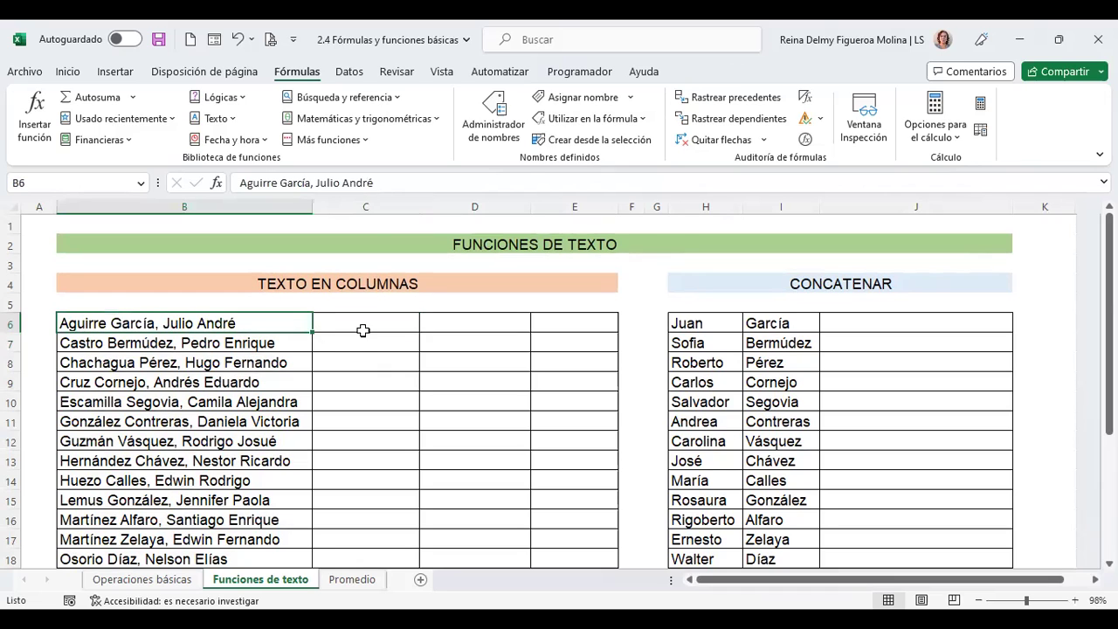
# - Run Datos > Texto en columnas on B6 as De ancho fijo with the suggested breaks, then Finalizar
pyautogui.click(346, 73)
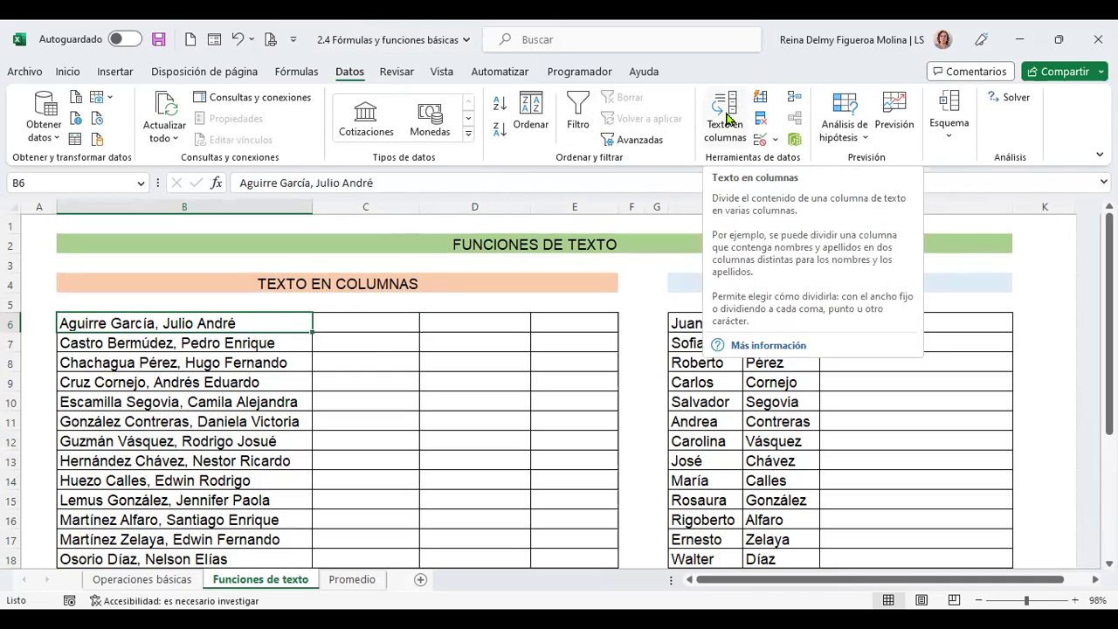
pyautogui.click(726, 117)
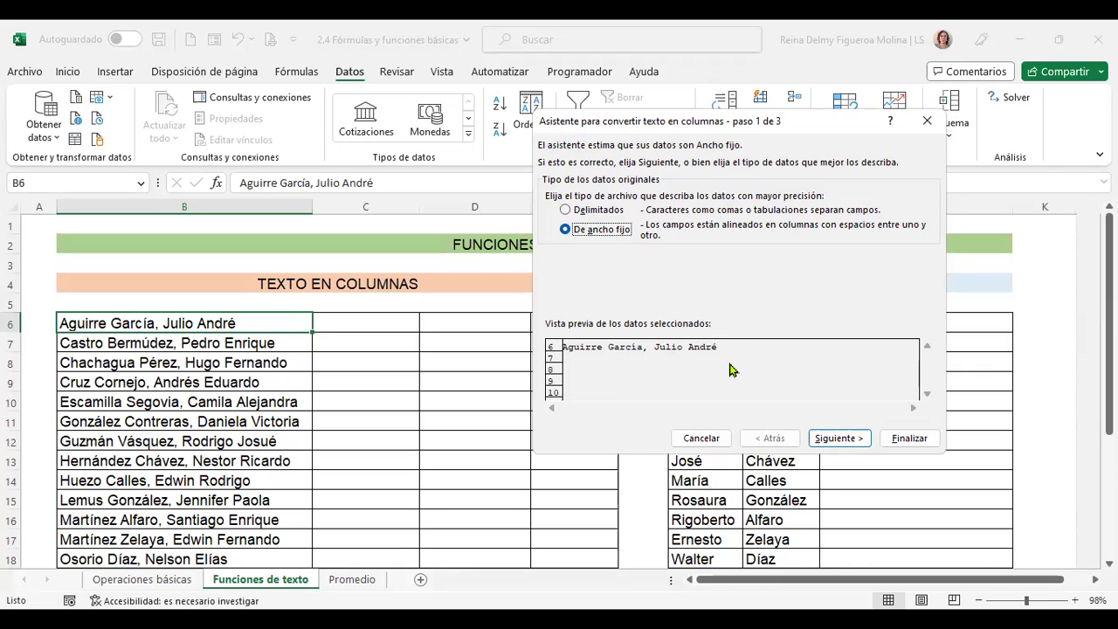
pyautogui.click(858, 437)
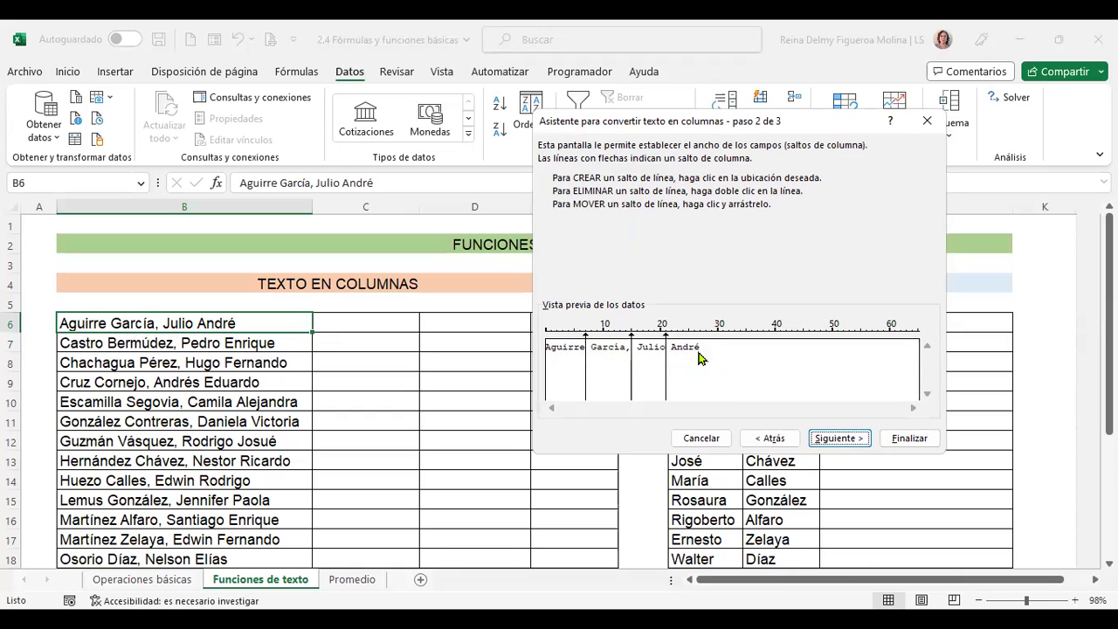
pyautogui.click(842, 438)
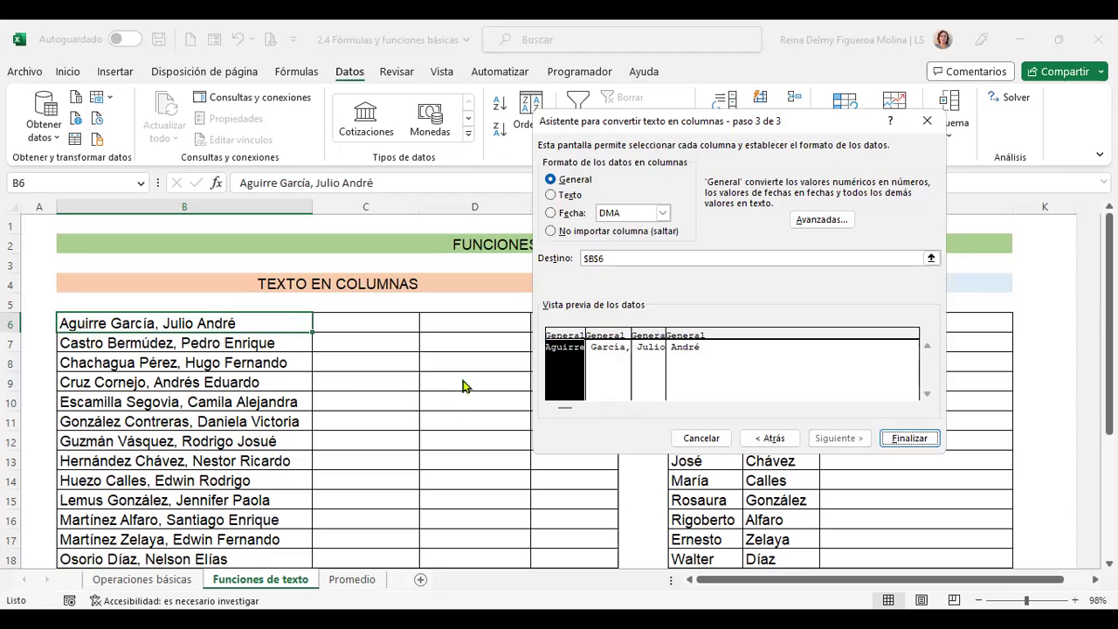
pyautogui.click(614, 257)
pyautogui.press('Return')
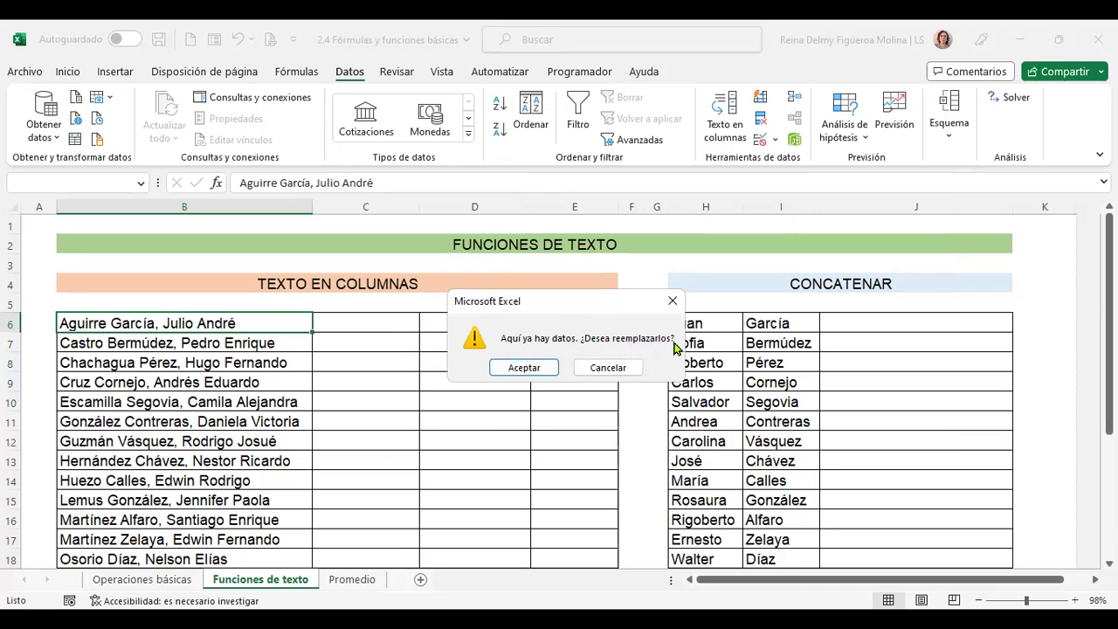
# - Accept replacing the data, undo the split with Ctrl+Z, and select names B6:B18
pyautogui.click(524, 368)
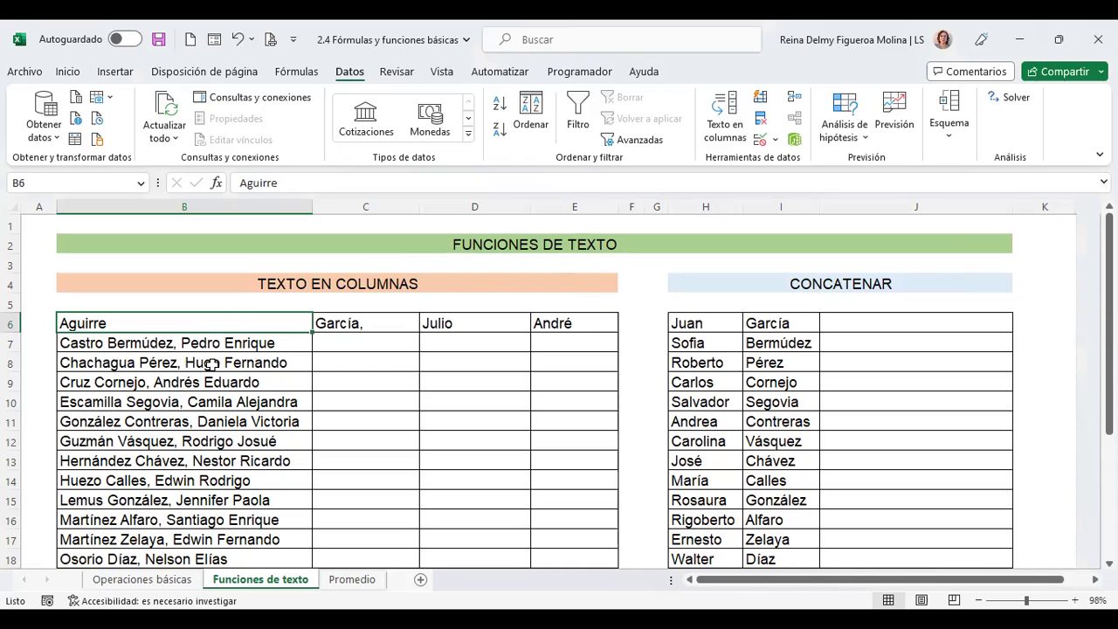
pyautogui.hotkey('ctrl', 'z')
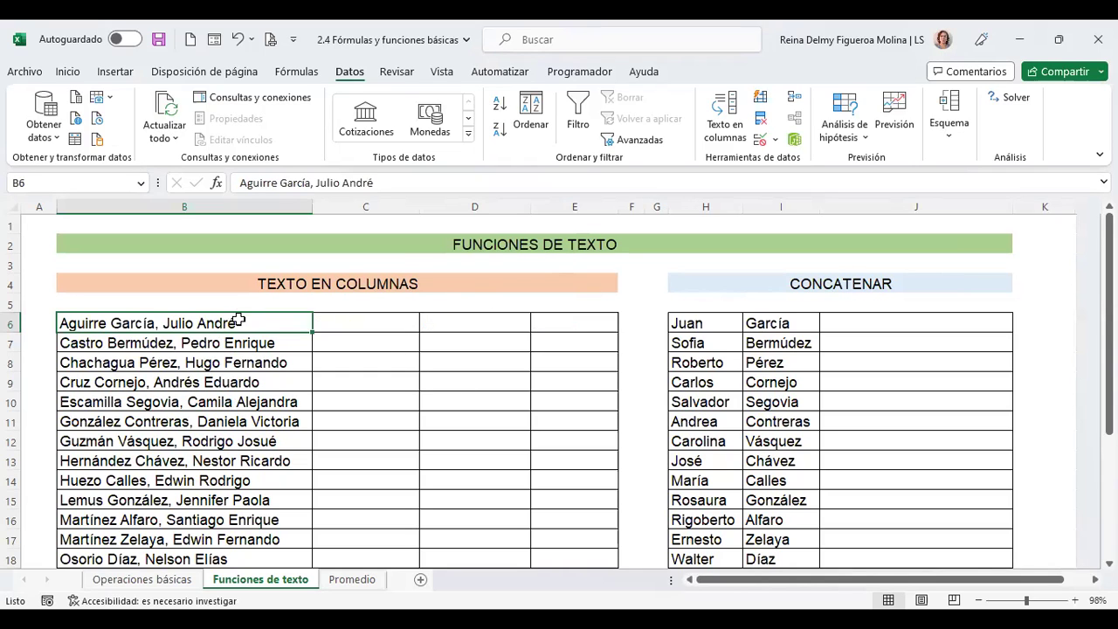
pyautogui.moveTo(235, 321); pyautogui.dragTo(249, 557)
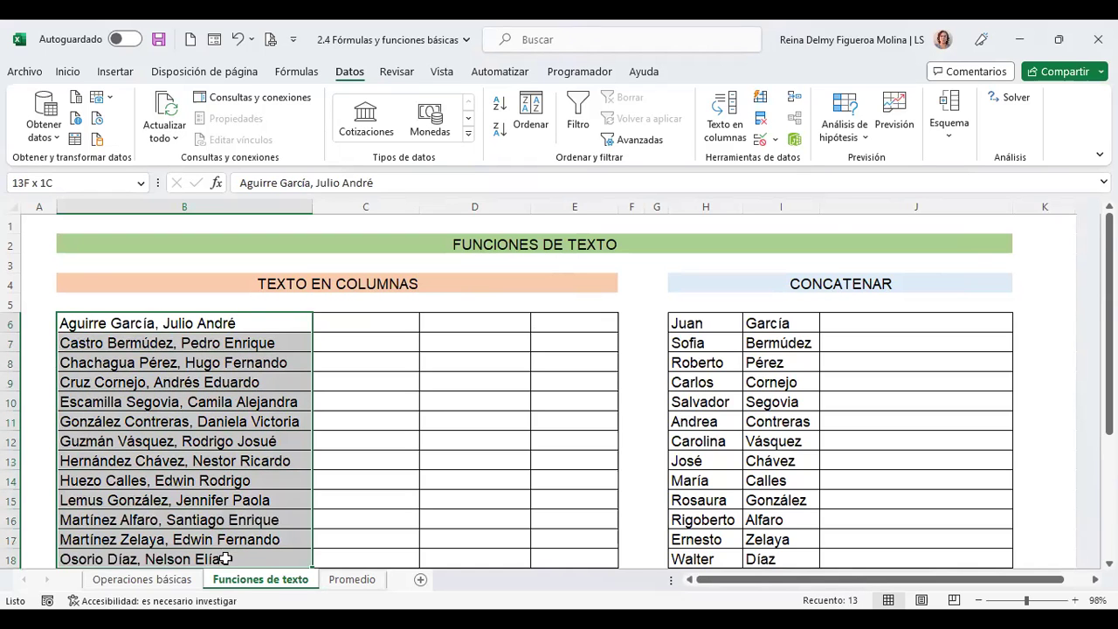
pyautogui.scroll(-1, 254, 519)
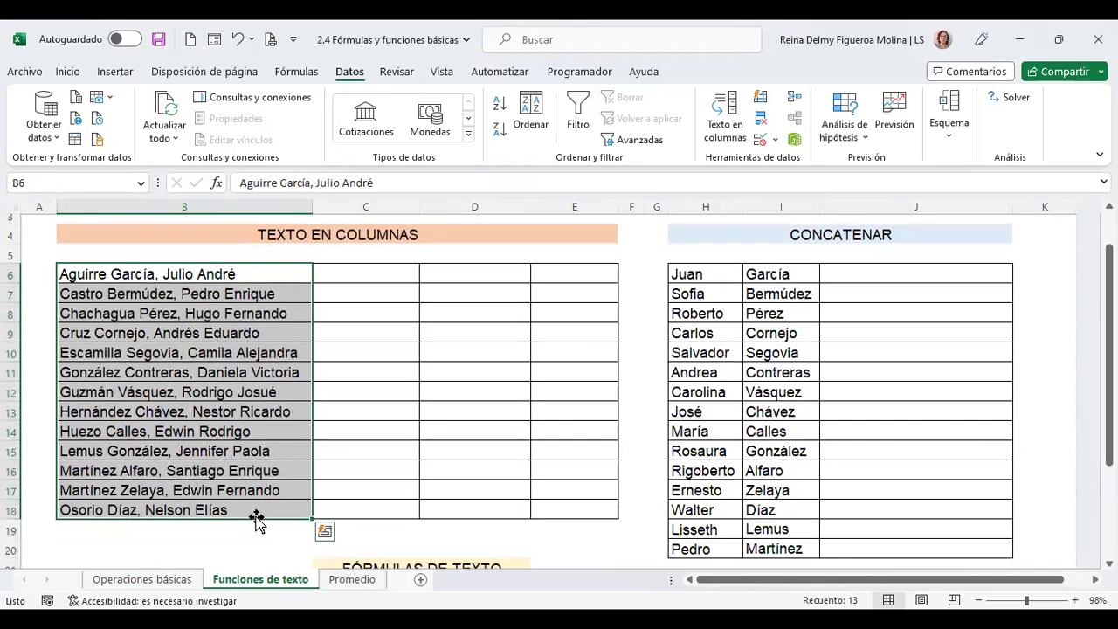
pyautogui.scroll(1, 258, 520)
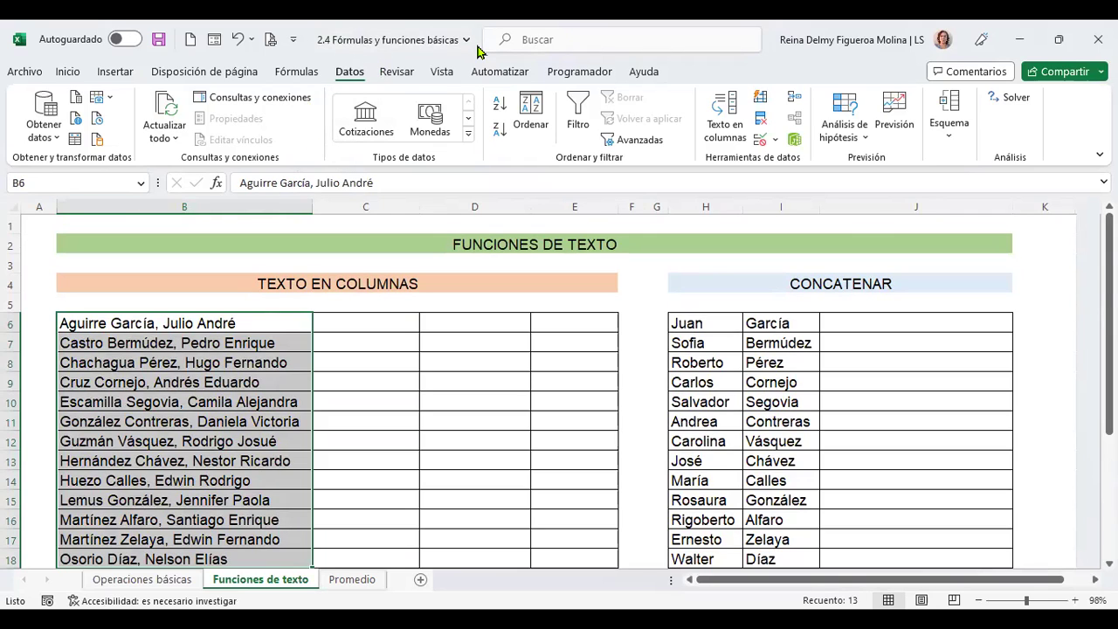
# - In Texto en columnas choose Delimitados with Coma and Espacio, Tabulación off, and advance to column formats
pyautogui.click(746, 127)
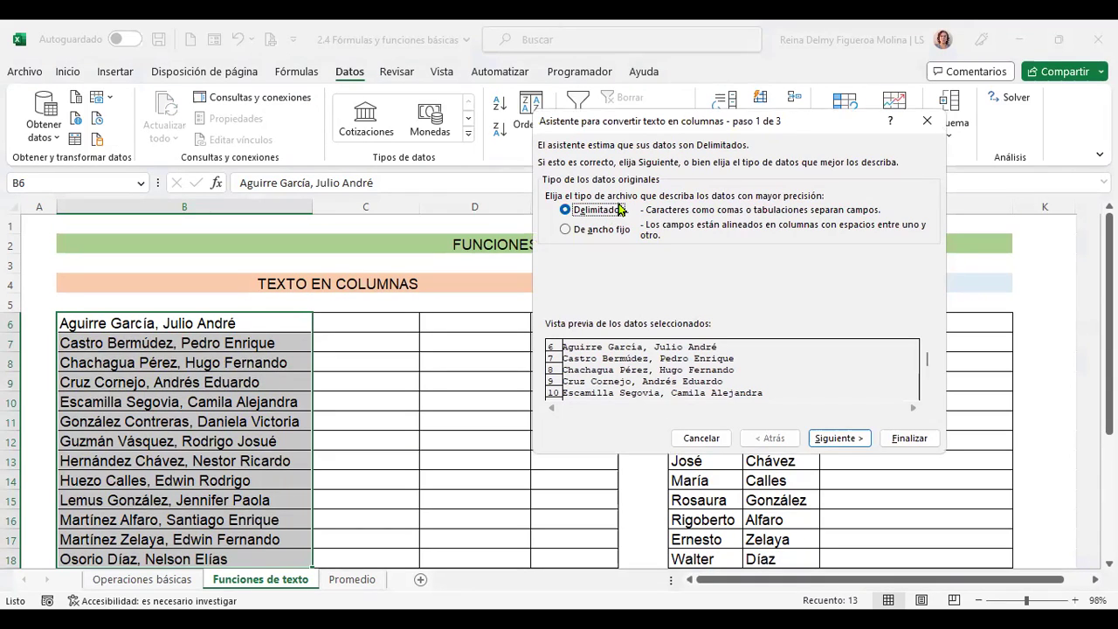
pyautogui.click(851, 445)
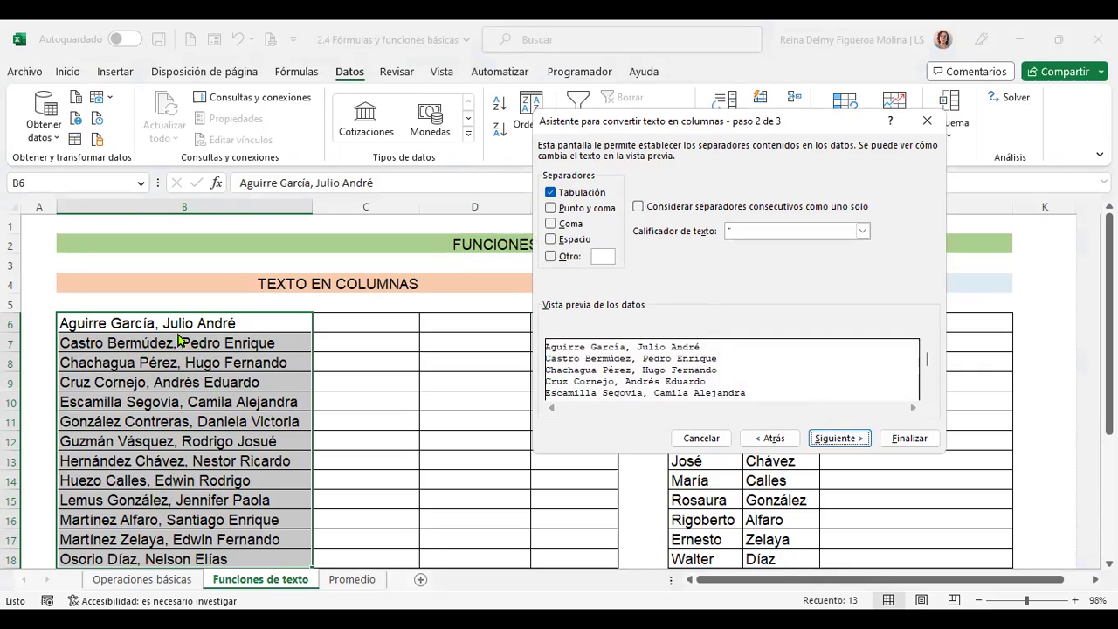
pyautogui.click(552, 194)
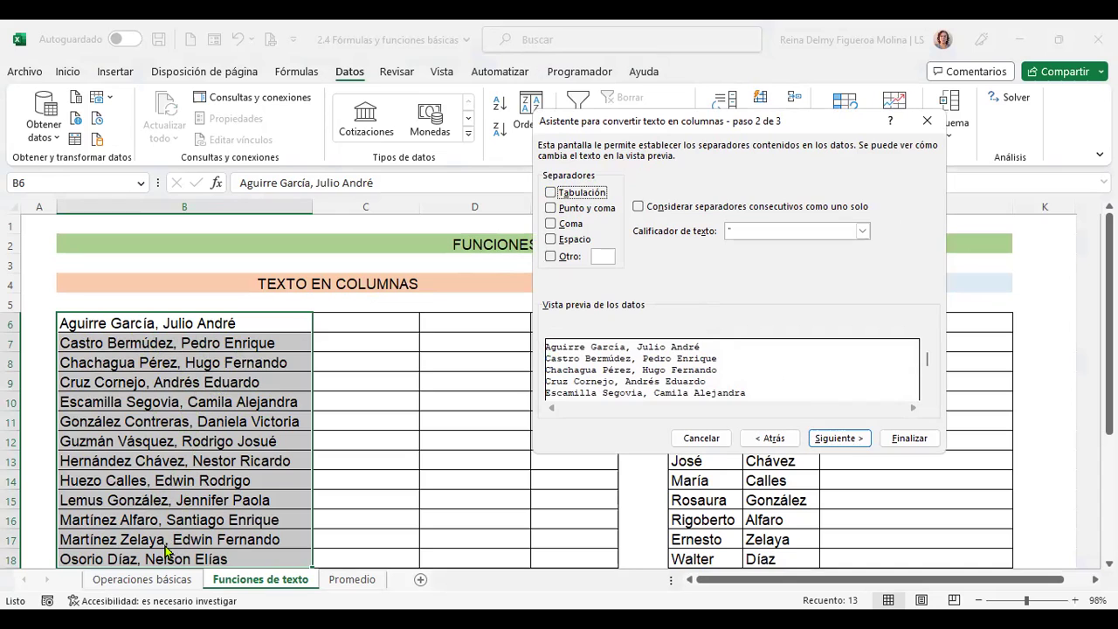
pyautogui.click(551, 226)
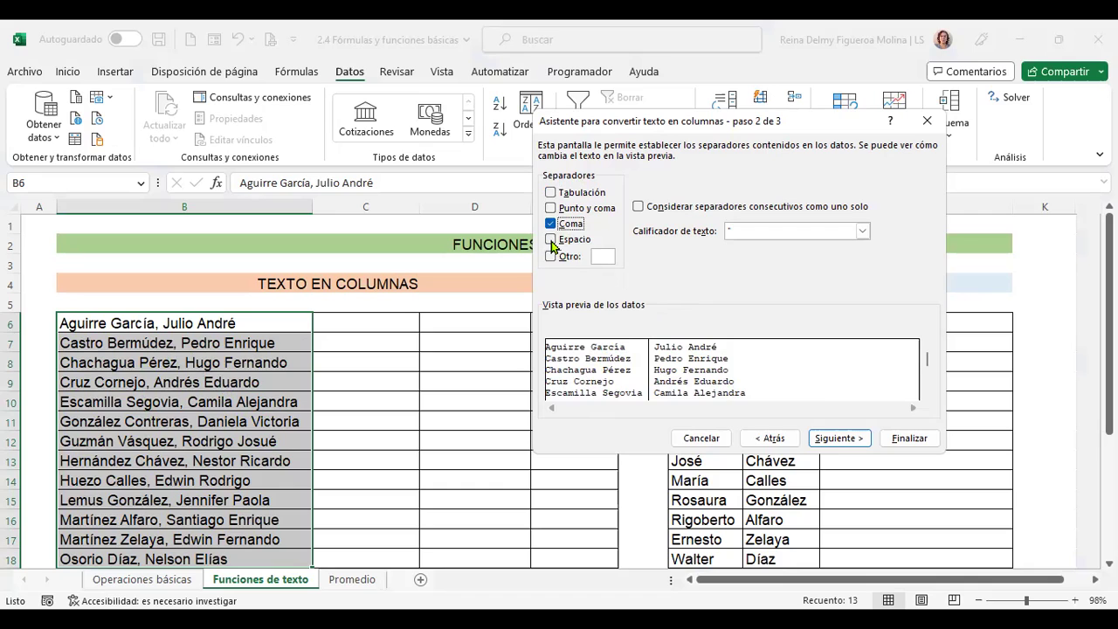
pyautogui.click(550, 239)
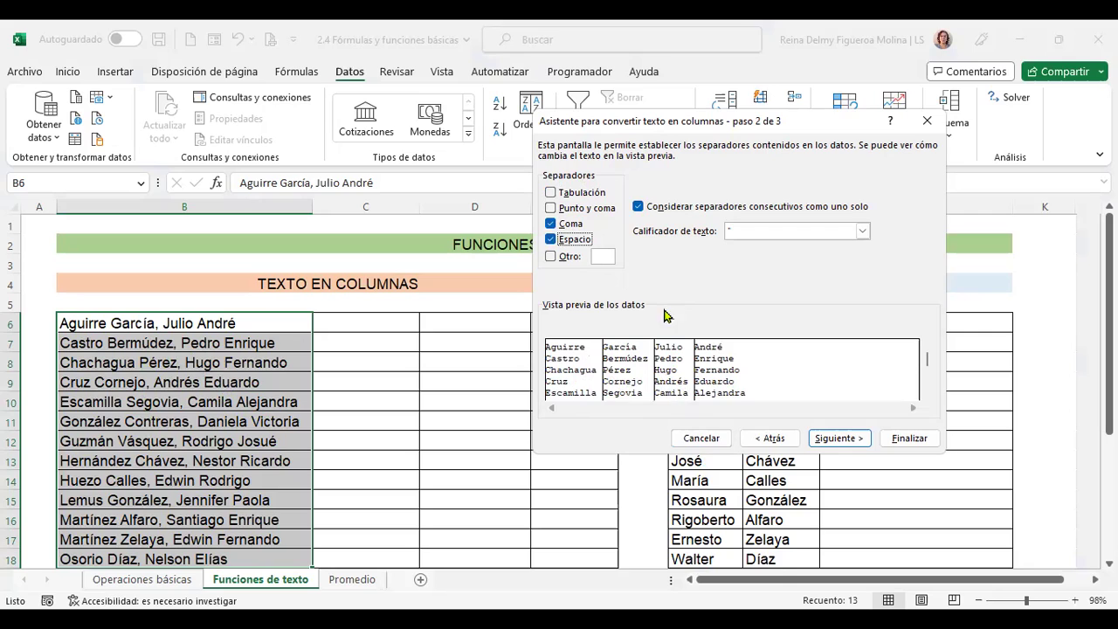
pyautogui.click(552, 240)
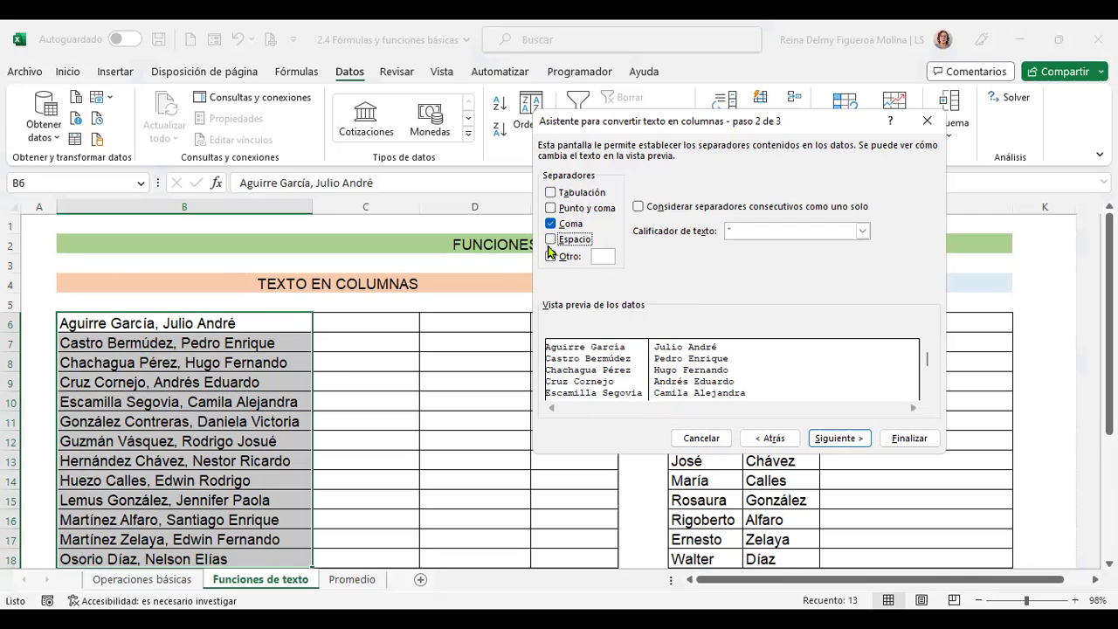
pyautogui.click(550, 240)
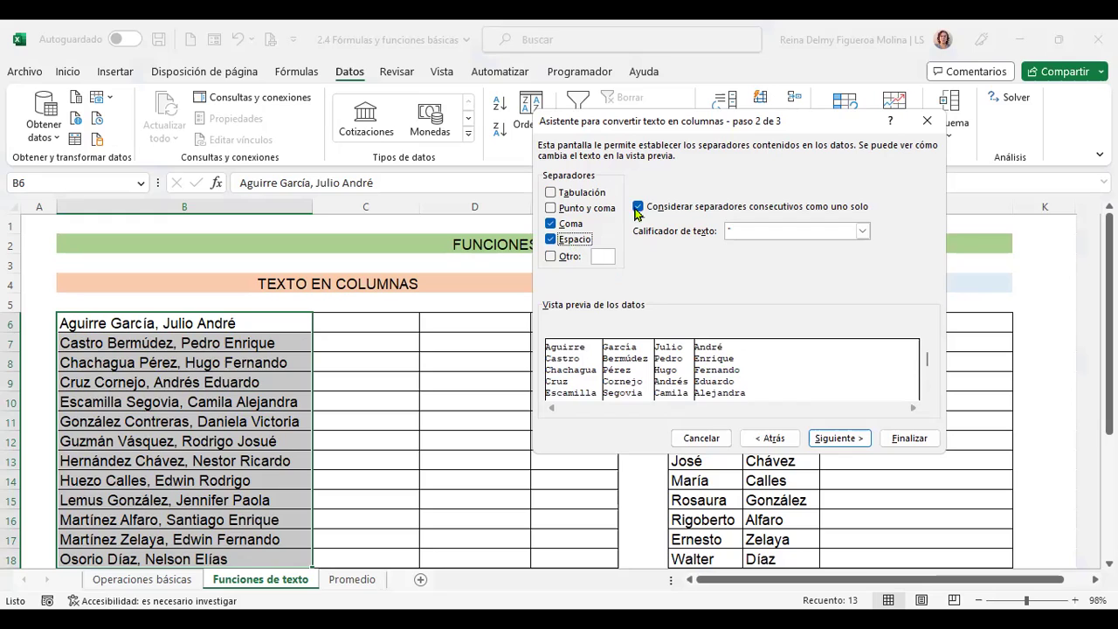
pyautogui.click(840, 438)
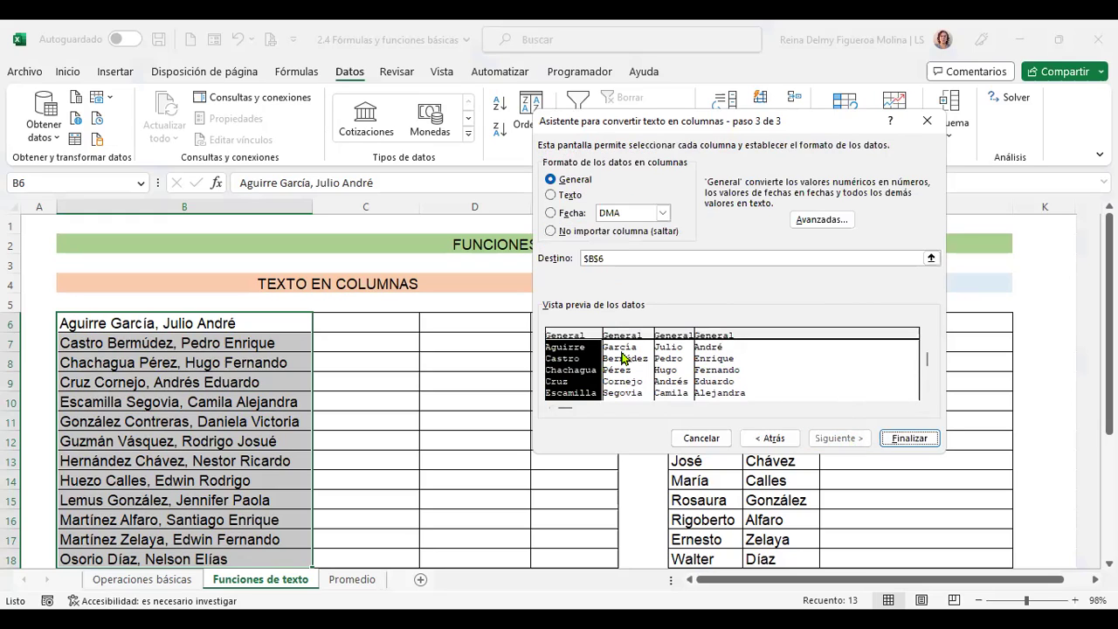
# - Set the Text to Columns destination to $C$6 and finish the wizard
pyautogui.click(628, 259)
pyautogui.click(614, 260)
pyautogui.click(624, 260)
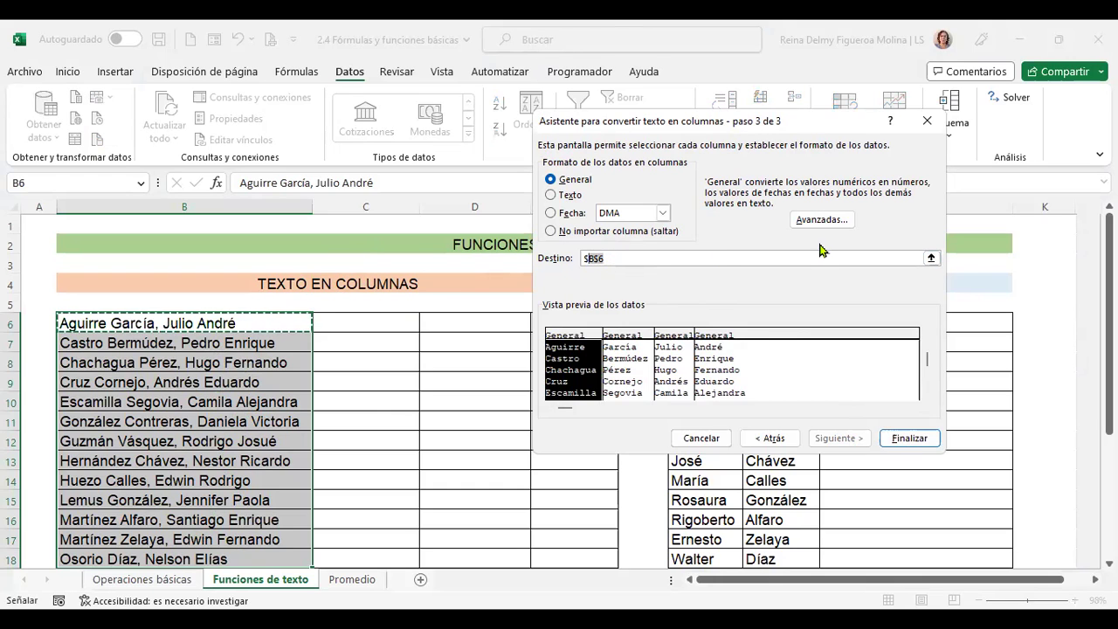
pyautogui.write('$')
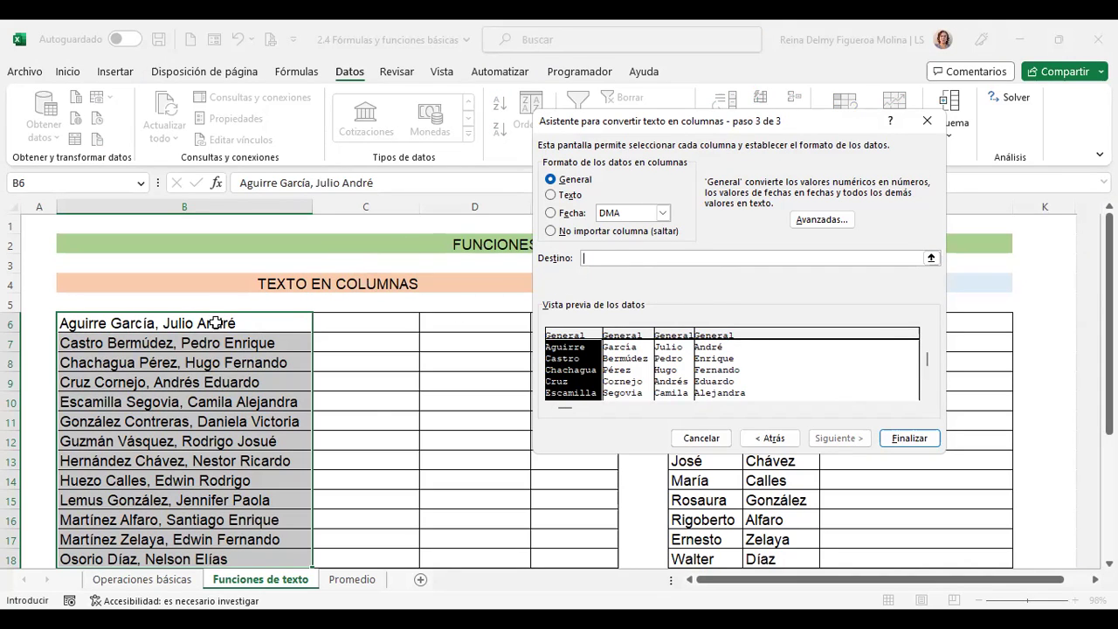
pyautogui.click(369, 322)
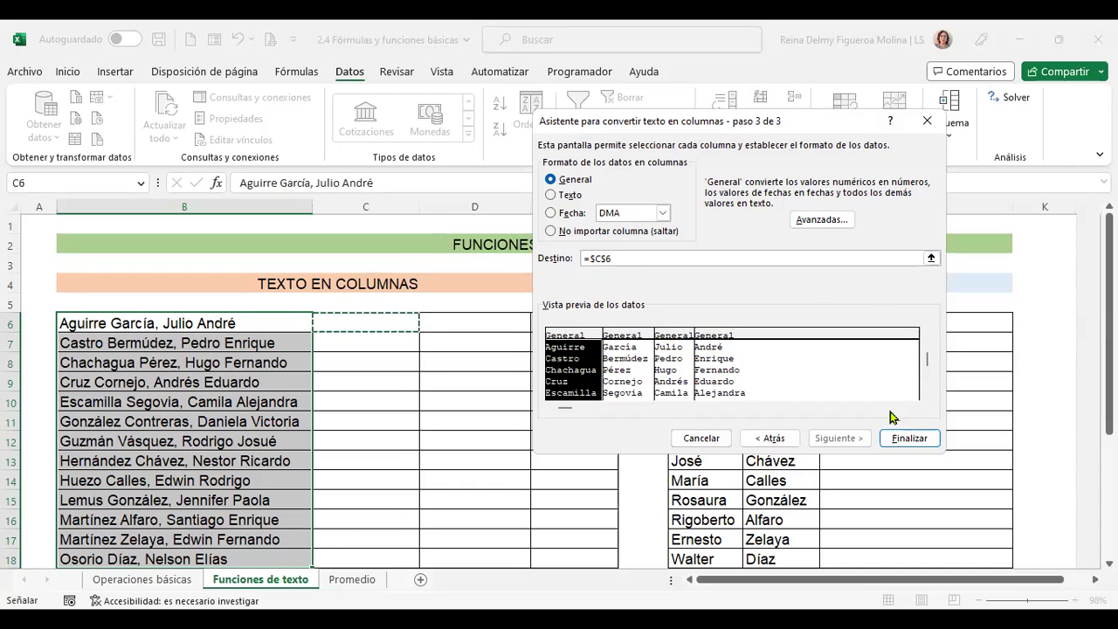
pyautogui.click(909, 441)
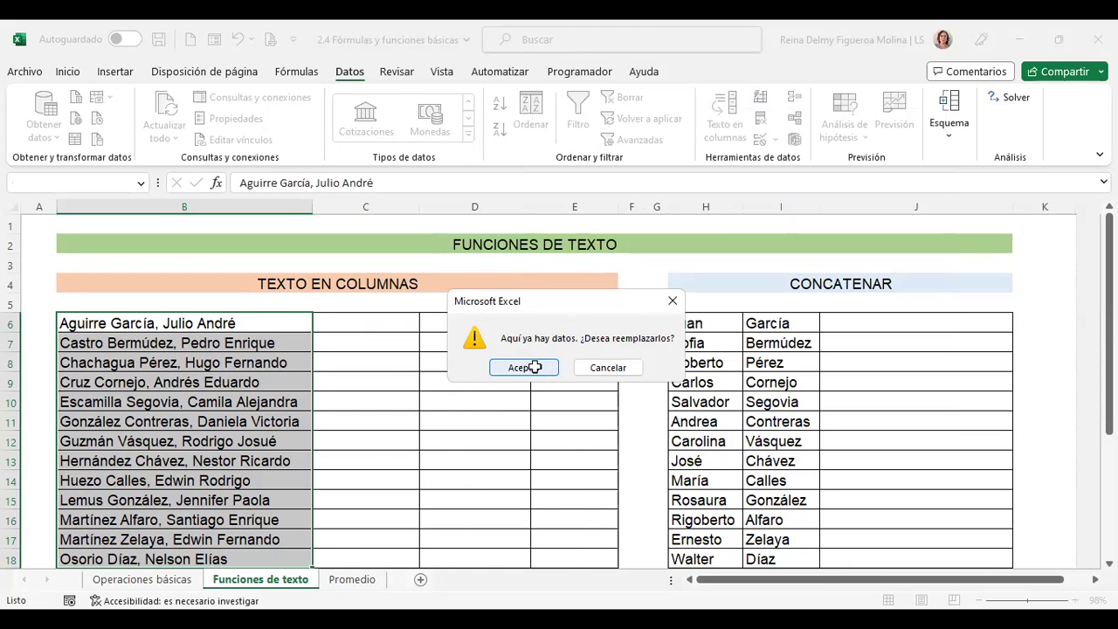
# - Confirm replacing existing data, then check the split name parts in columns C through F
pyautogui.click(535, 370)
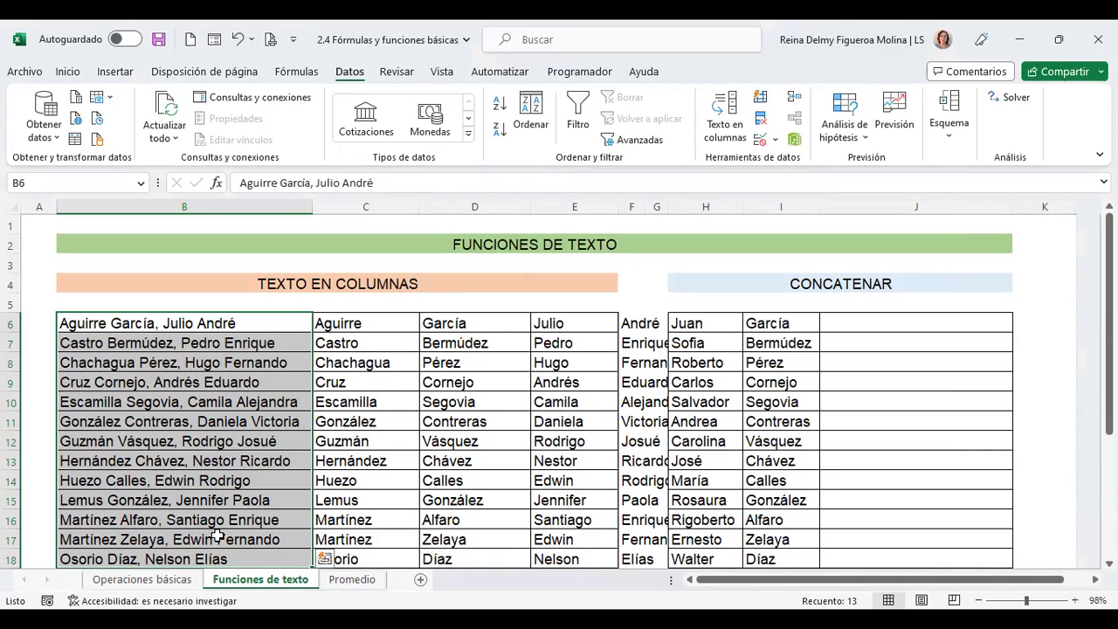
pyautogui.click(373, 323)
pyautogui.click(454, 323)
pyautogui.click(568, 323)
pyautogui.click(648, 323)
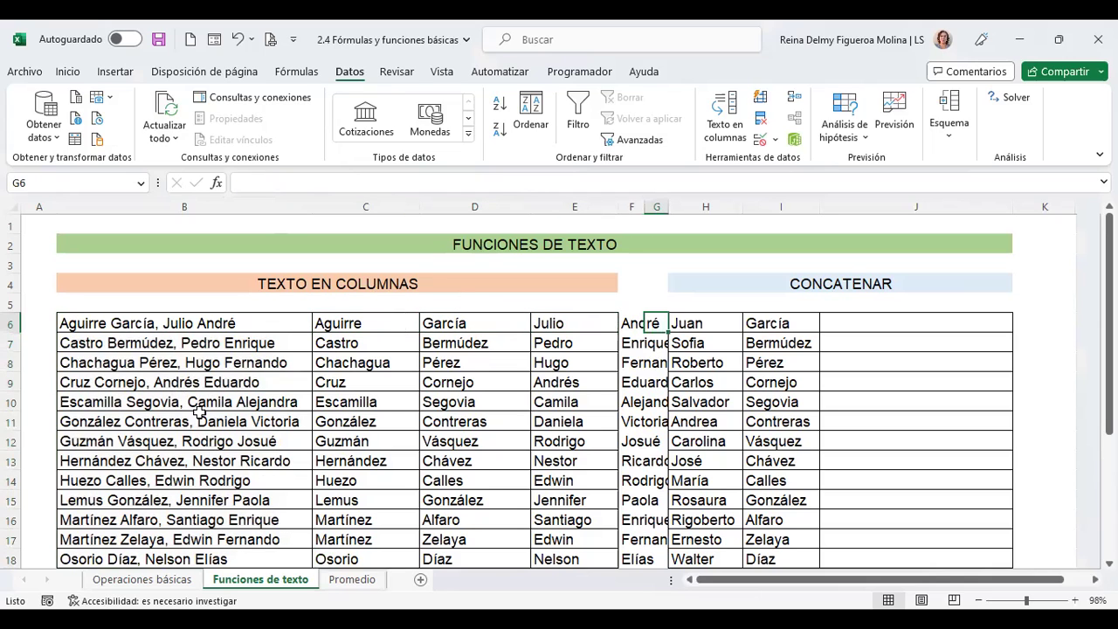
# - Undo the four-column split and rerun Text to Columns with the Espacio delimiter unchecked
pyautogui.hotkey('ctrl', 'z')
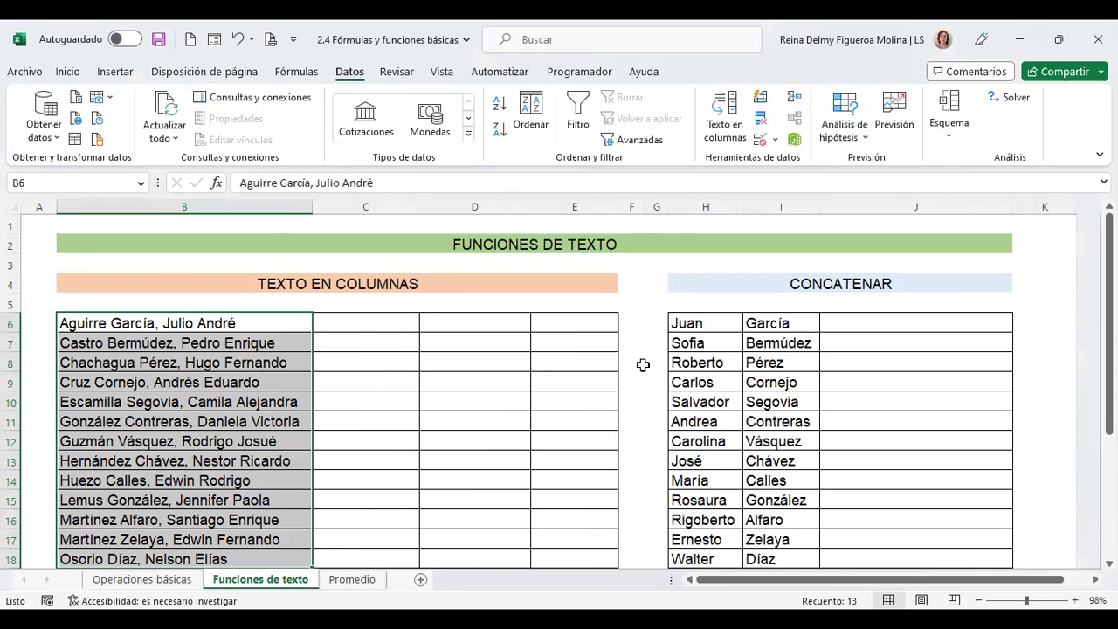
pyautogui.click(728, 124)
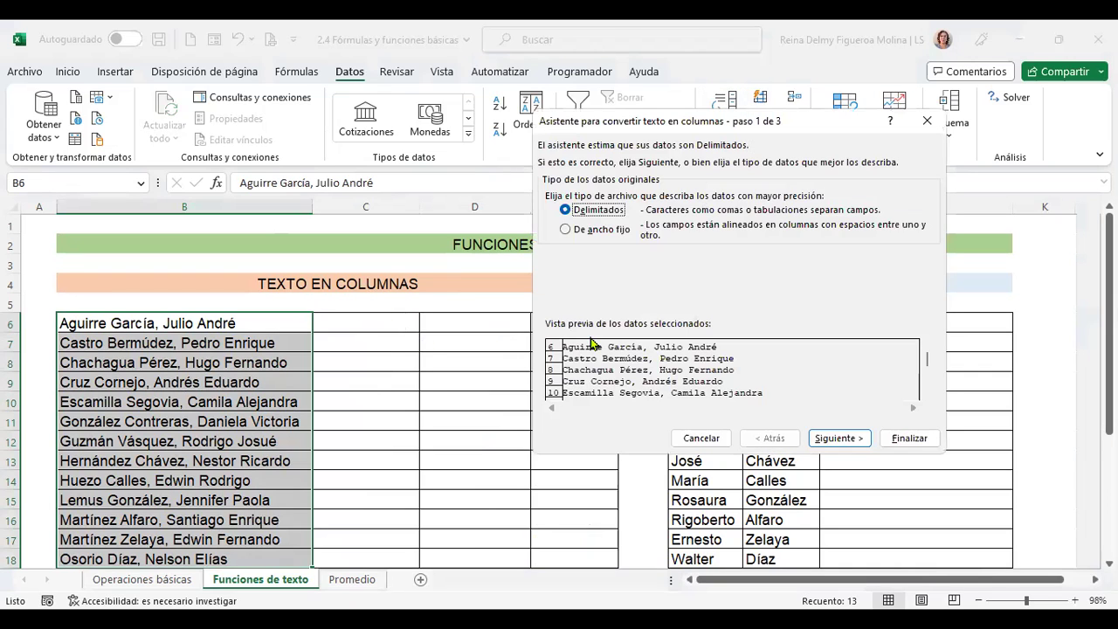
pyautogui.click(836, 437)
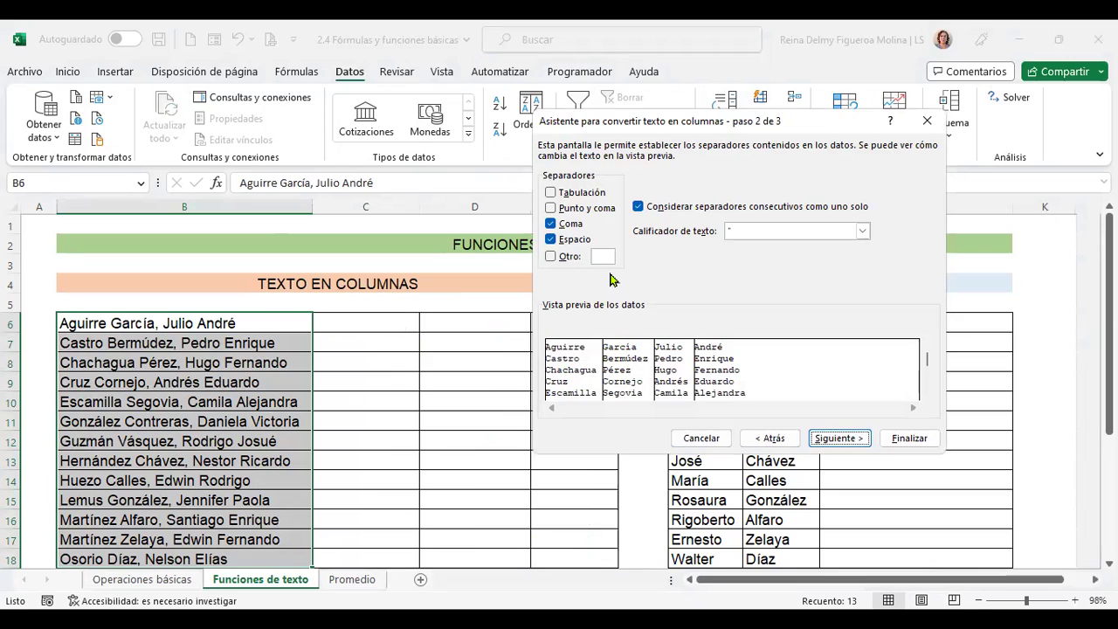
pyautogui.click(569, 240)
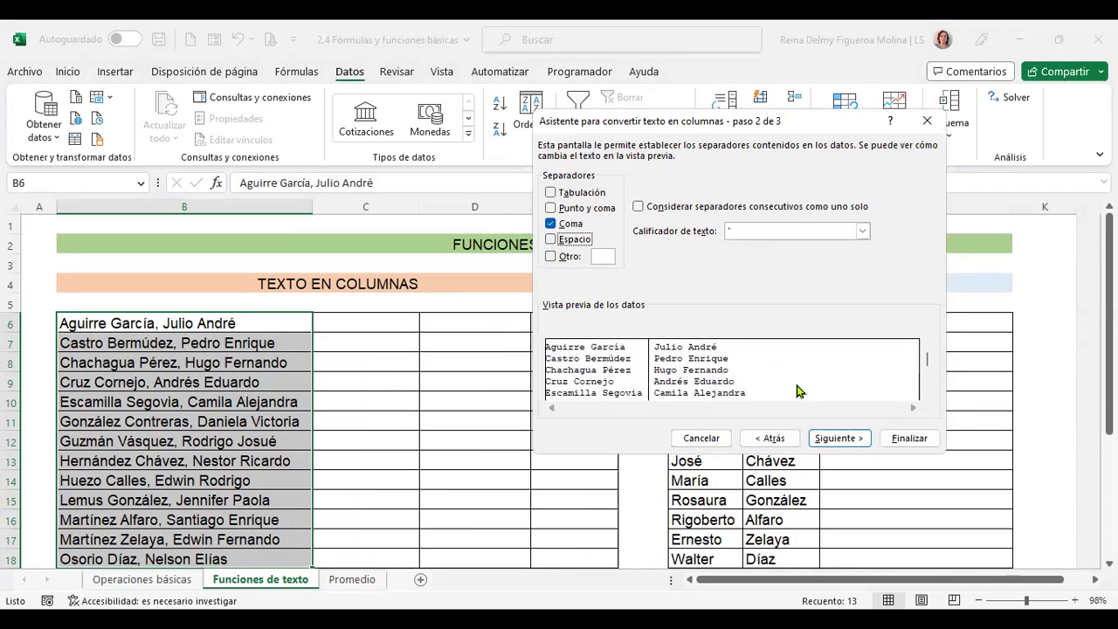
pyautogui.click(861, 442)
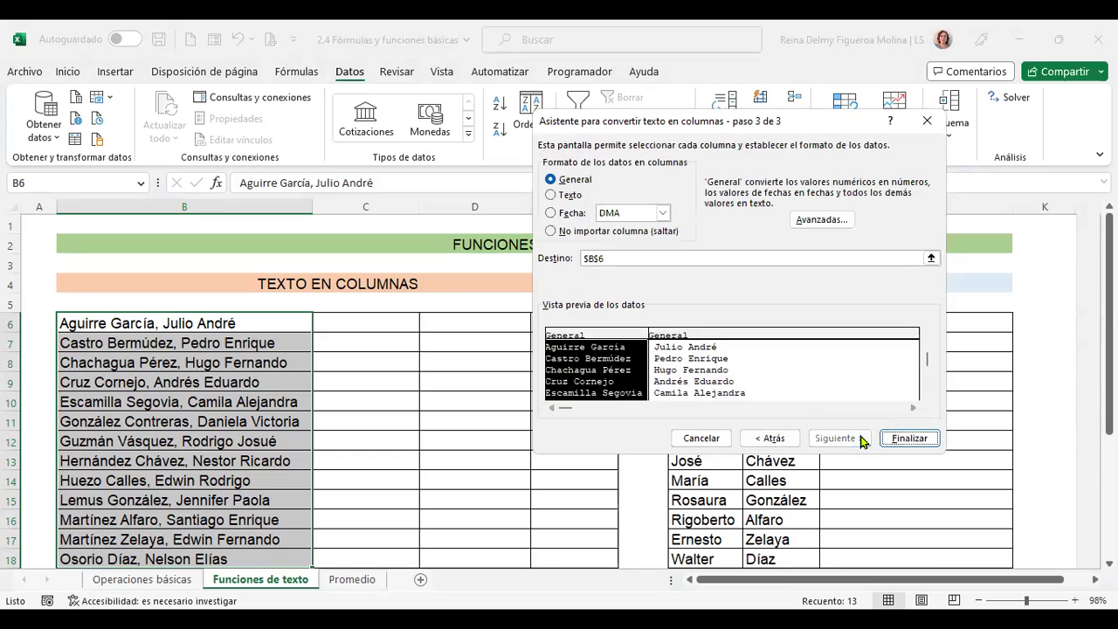
# - Replace destination $B$6 with C6, finish, and confirm overwriting the target cells
pyautogui.click(621, 257)
pyautogui.moveTo(622, 257); pyautogui.dragTo(550, 262)
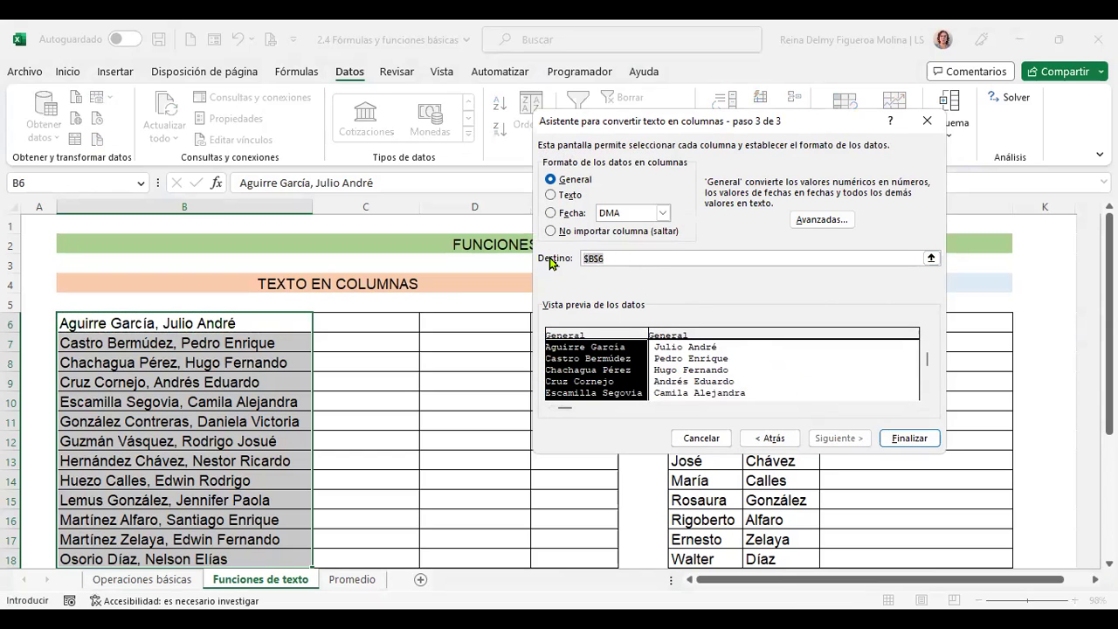
pyautogui.press('BackSpace')
pyautogui.click(360, 320)
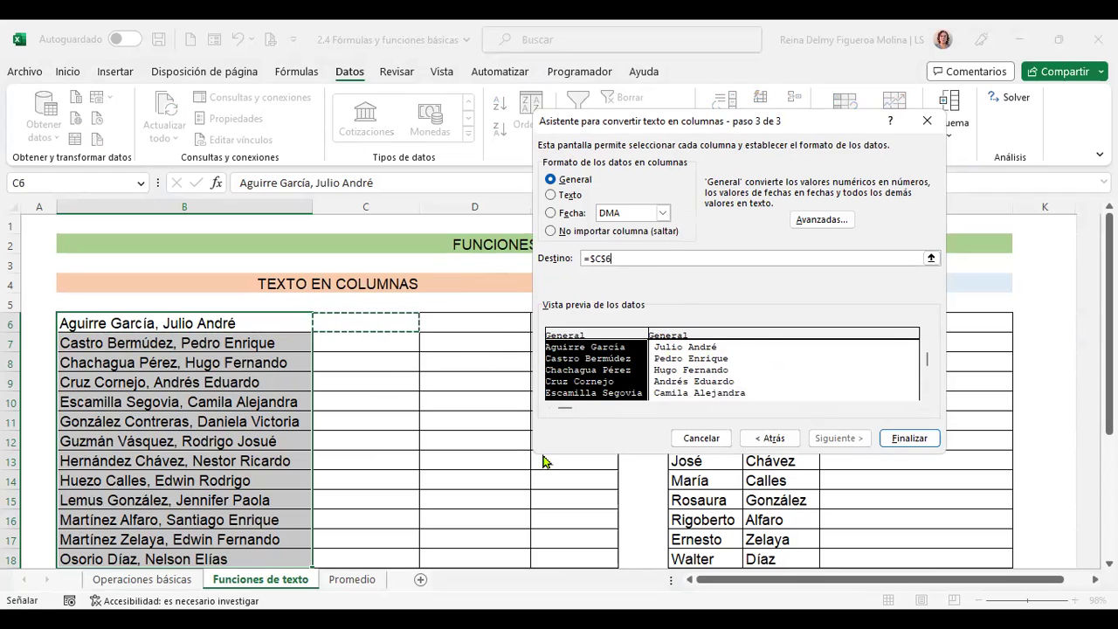
pyautogui.click(908, 441)
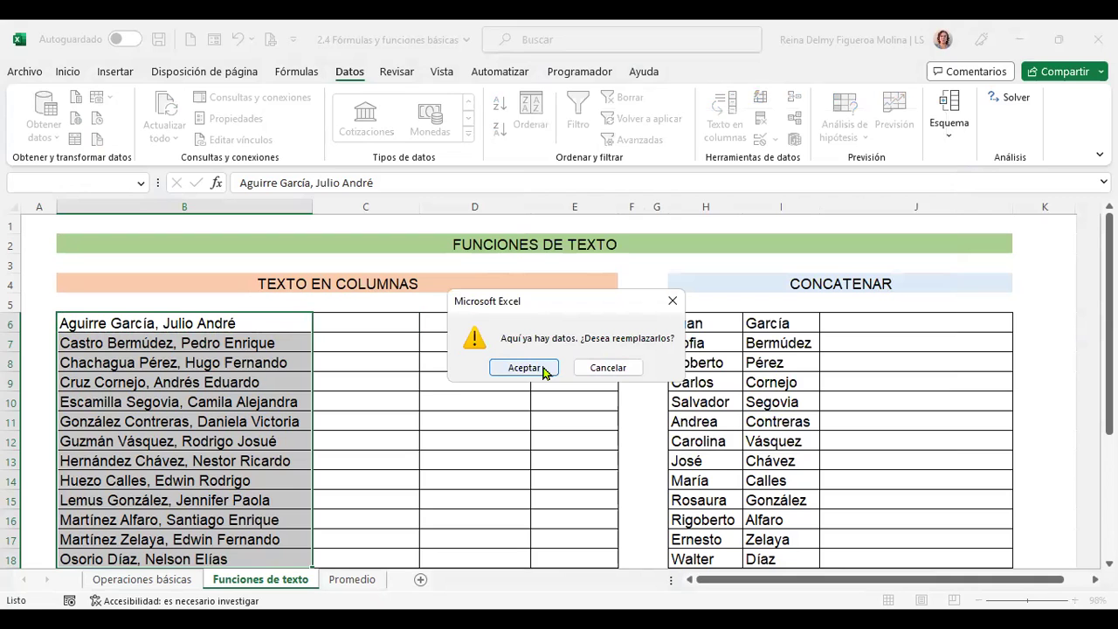
pyautogui.click(542, 368)
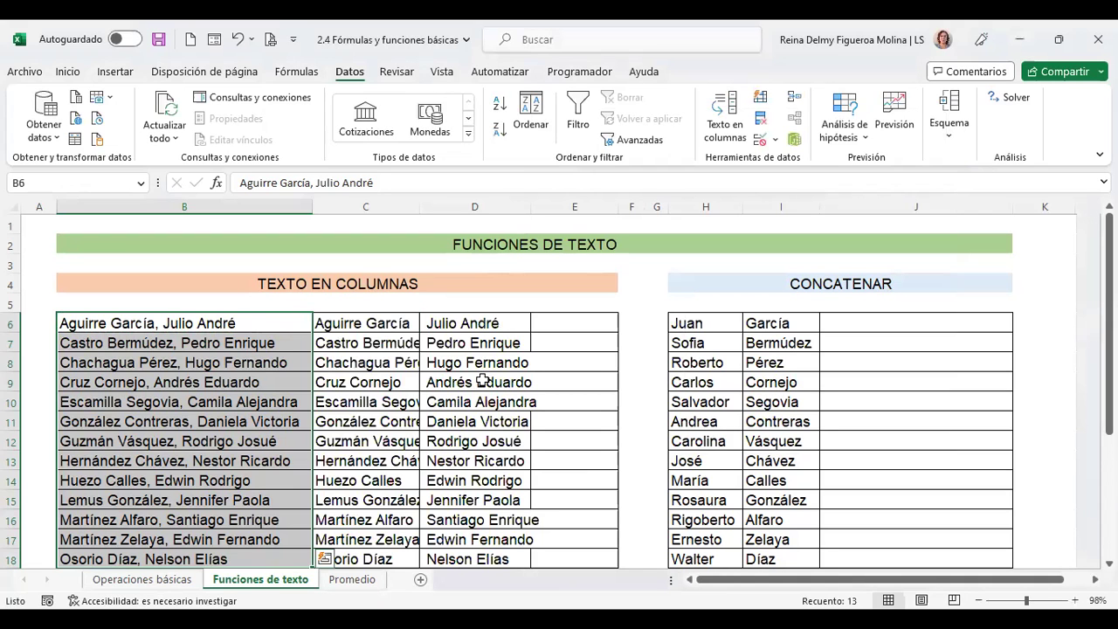
# - Autofit columns C and D so the surnames and given names show completely
pyautogui.click(482, 381)
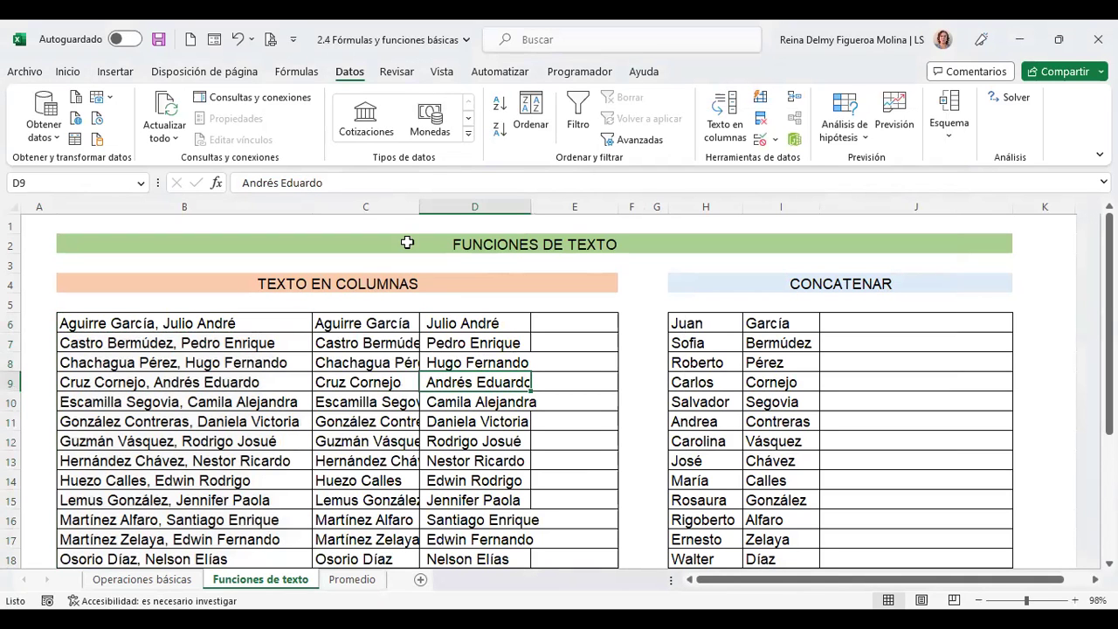
pyautogui.scroll(-3, 455, 422)
pyautogui.scroll(3, 452, 416)
pyautogui.doubleClick(420, 203)
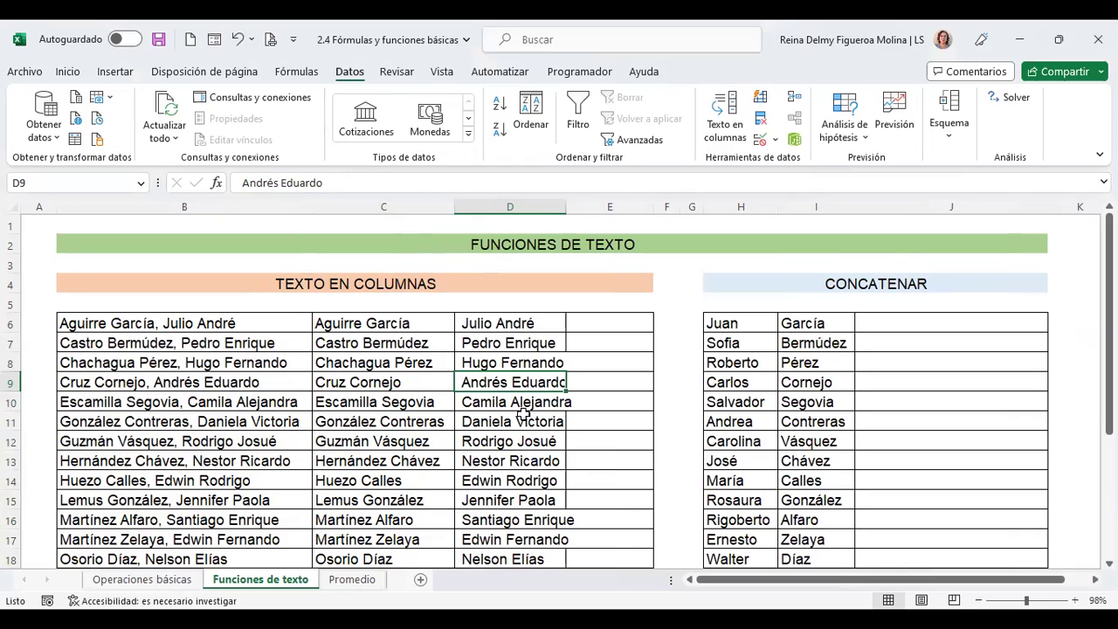
pyautogui.doubleClick(568, 206)
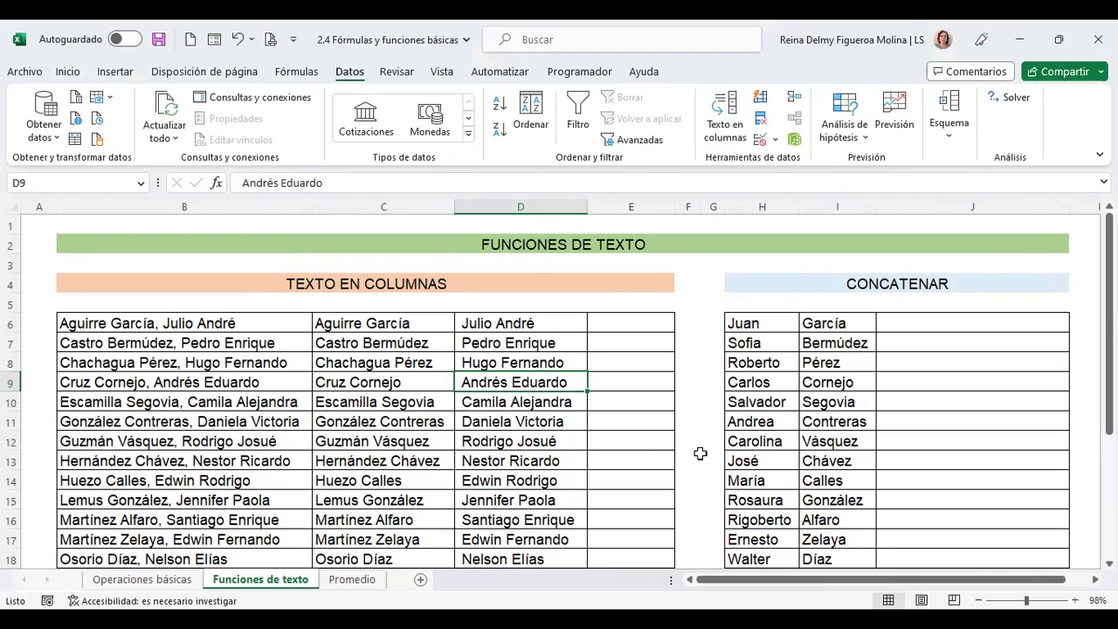
# - Move over to the CONCATENAR table and select its empty result cell J6
pyautogui.scroll(-2, 702, 393)
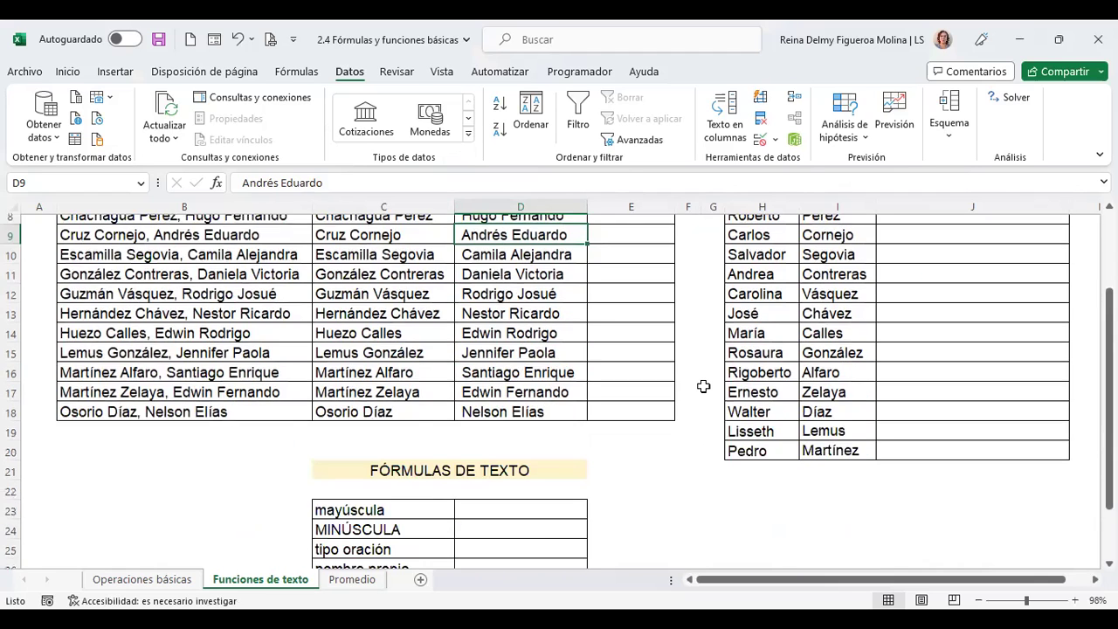
pyautogui.scroll(-2, 702, 392)
pyautogui.scroll(4, 703, 393)
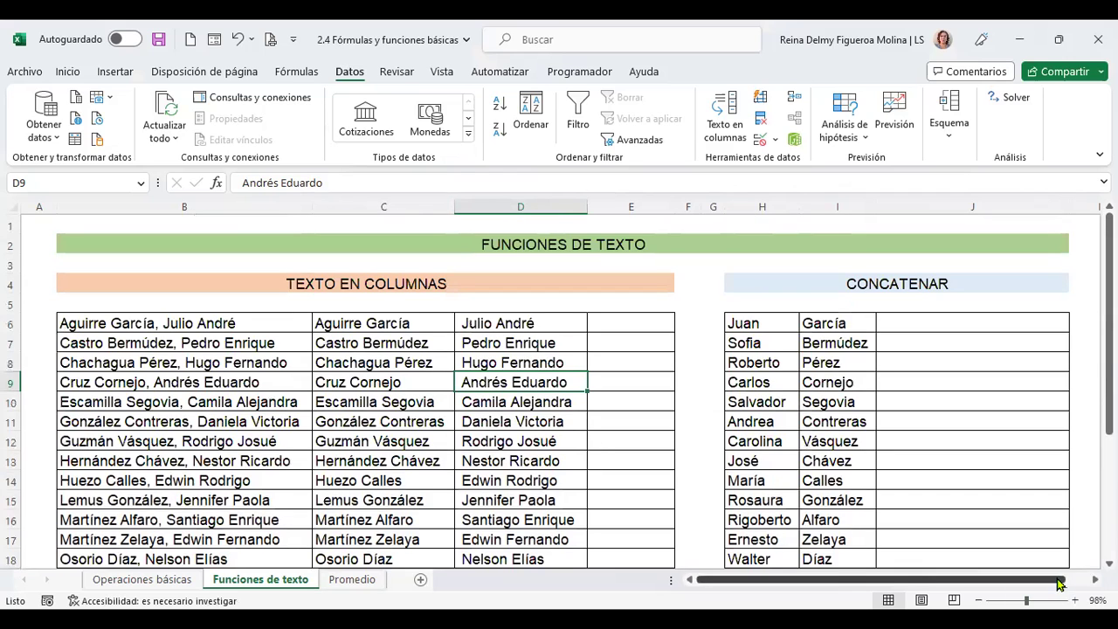
pyautogui.hscroll(2, 1030, 579)
pyautogui.hscroll(3, 1030, 579)
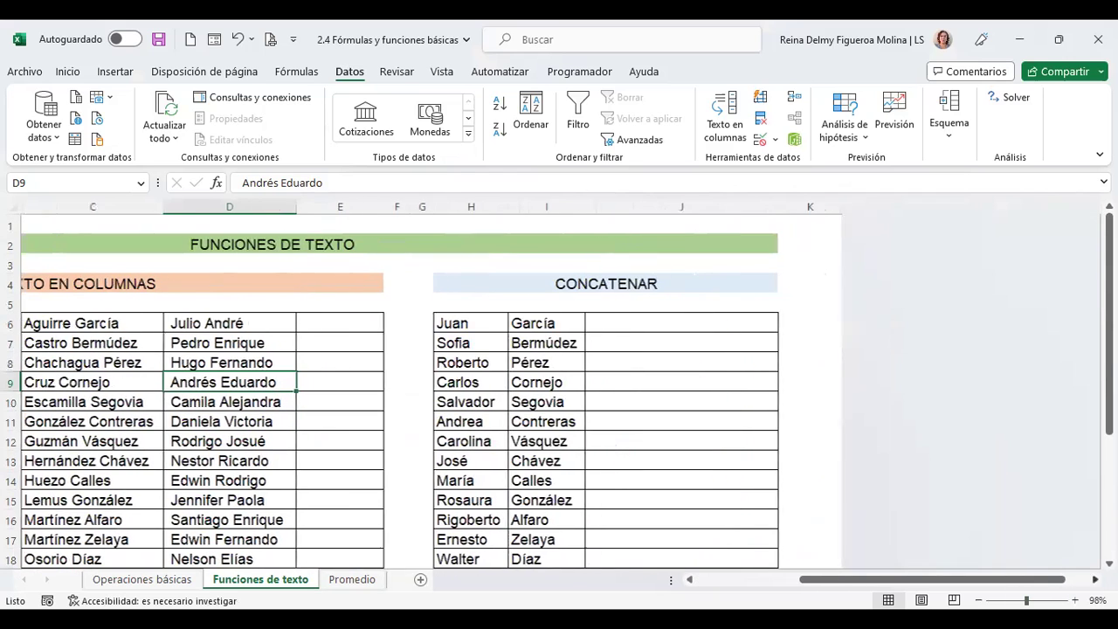
pyautogui.hscroll(-3, 881, 581)
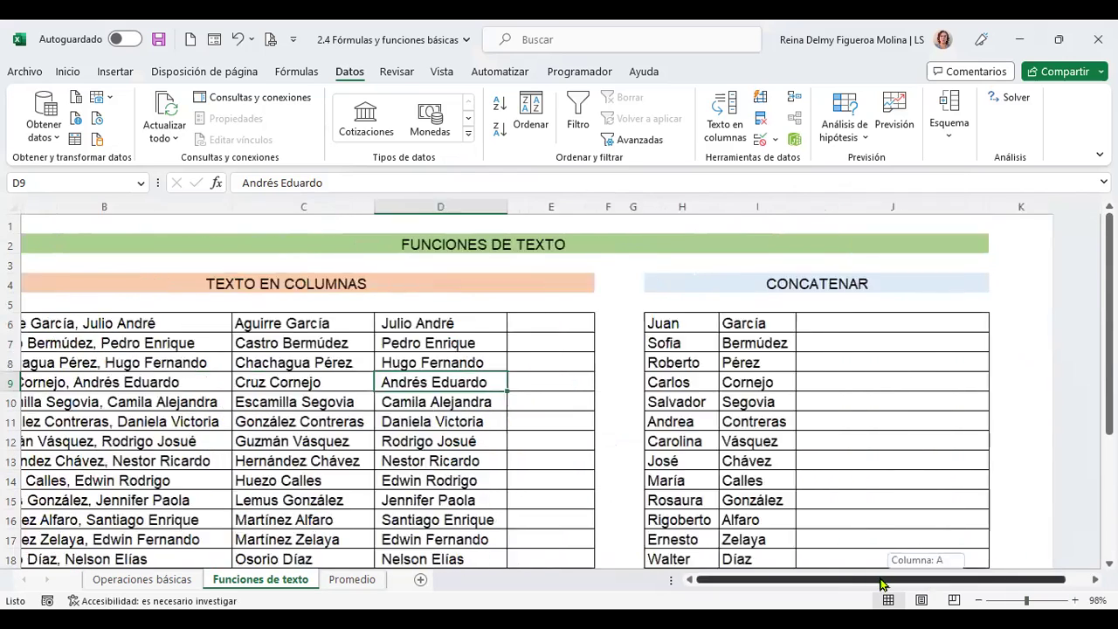
pyautogui.hscroll(-2, 881, 581)
pyautogui.click(924, 322)
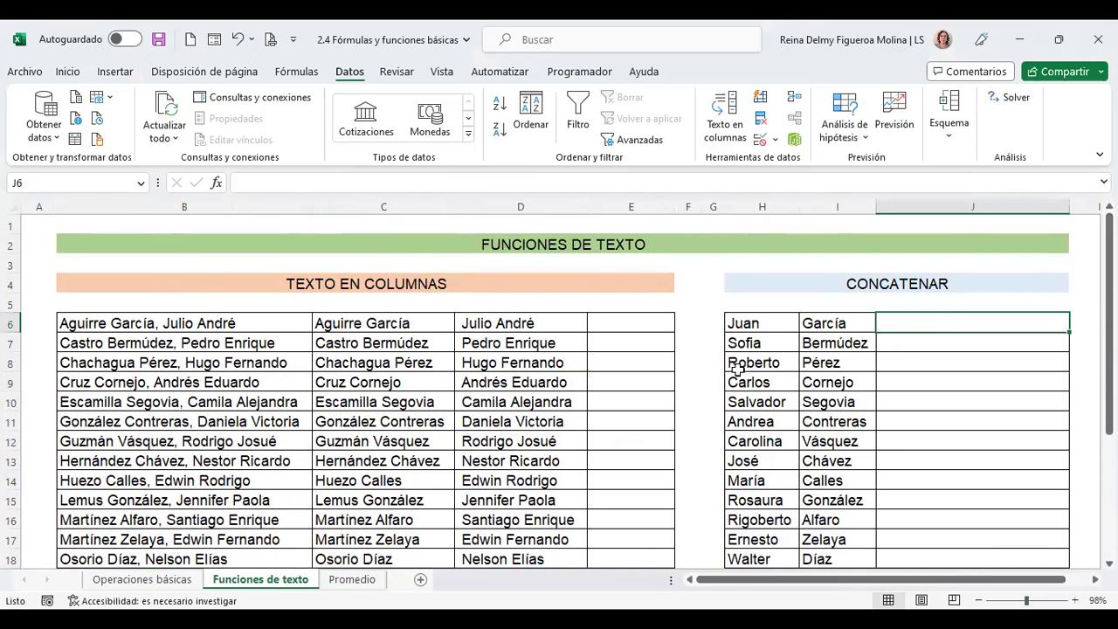
# - Review the first names and surnames listed in columns H and I
pyautogui.click(782, 325)
pyautogui.moveTo(782, 324); pyautogui.dragTo(826, 463)
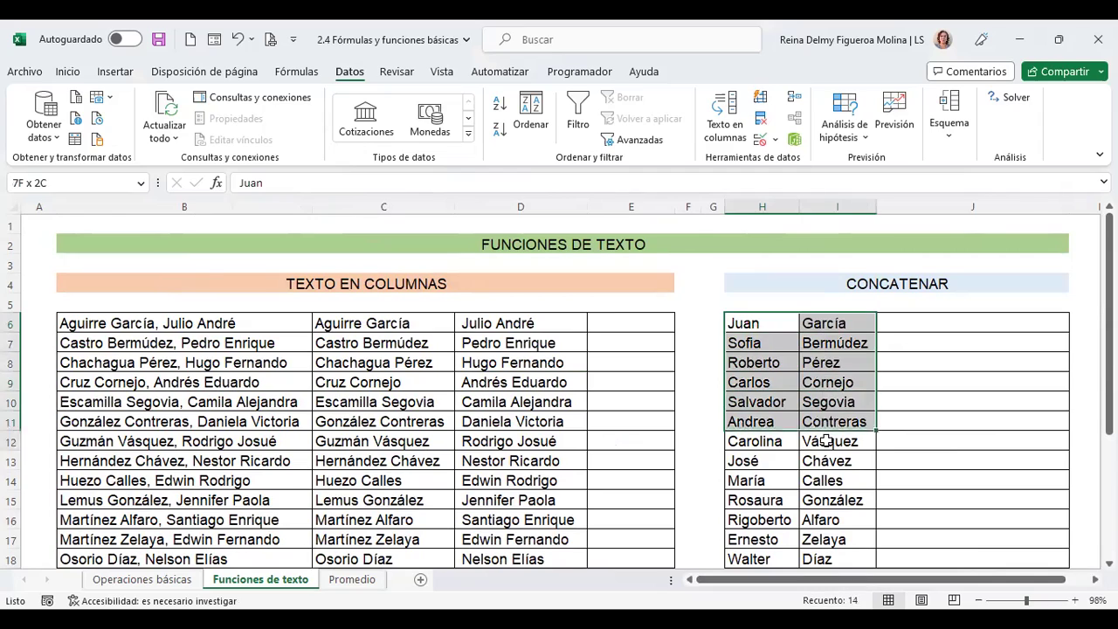
pyautogui.scroll(-1, 873, 467)
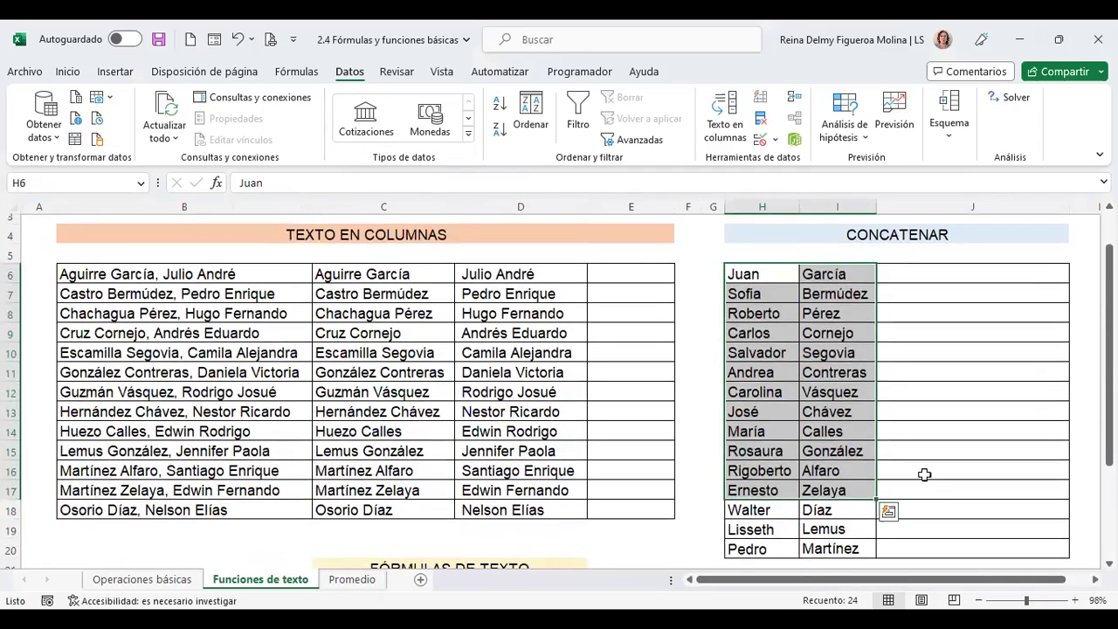
pyautogui.scroll(-1, 919, 474)
pyautogui.scroll(1, 919, 474)
pyautogui.scroll(1, 920, 474)
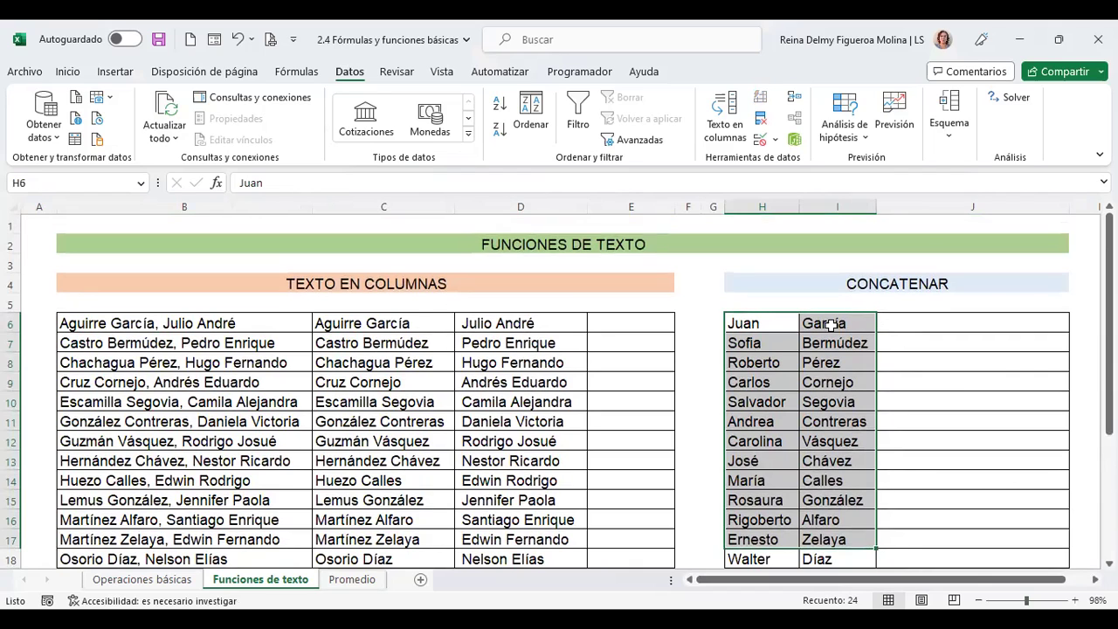
# - Enter +H6&I6 in J6 so it shows JuanGarcía
pyautogui.click(897, 325)
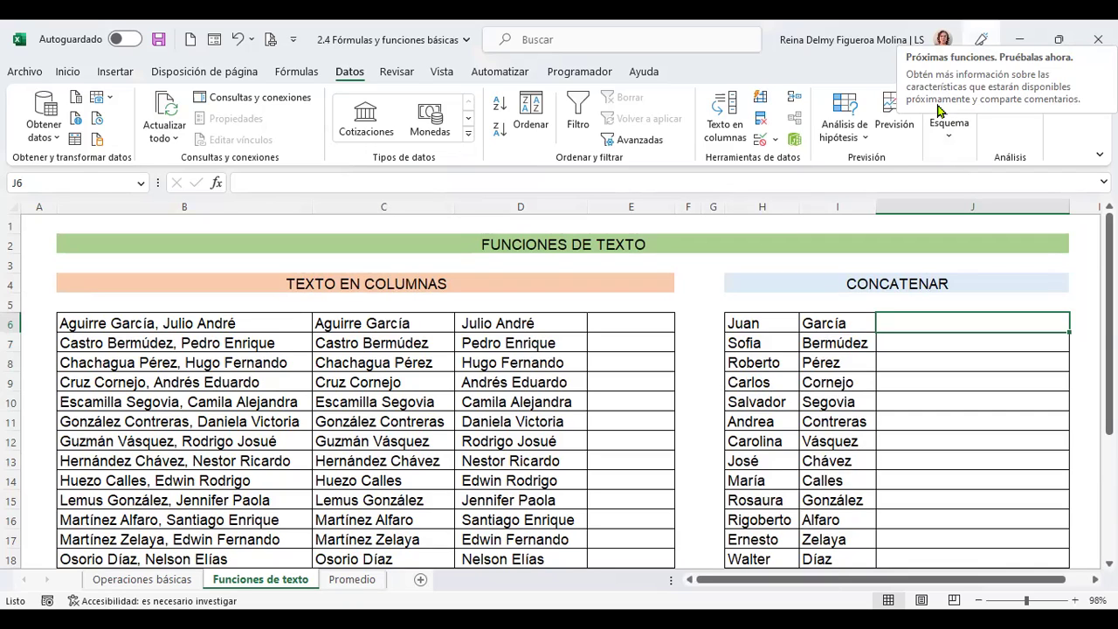
pyautogui.write('+')
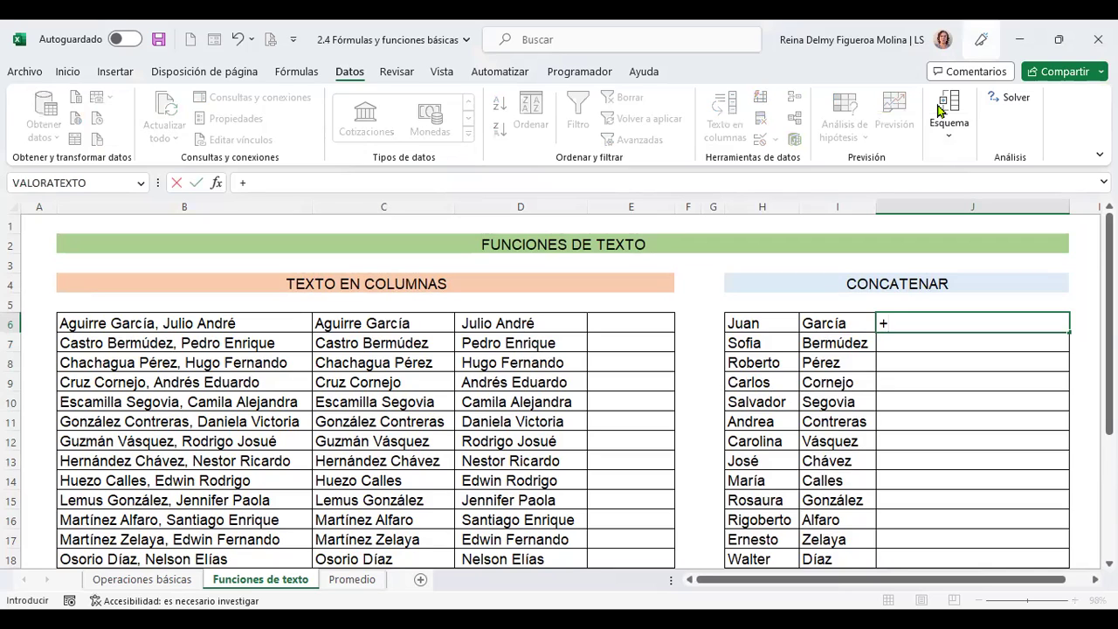
pyautogui.click(767, 322)
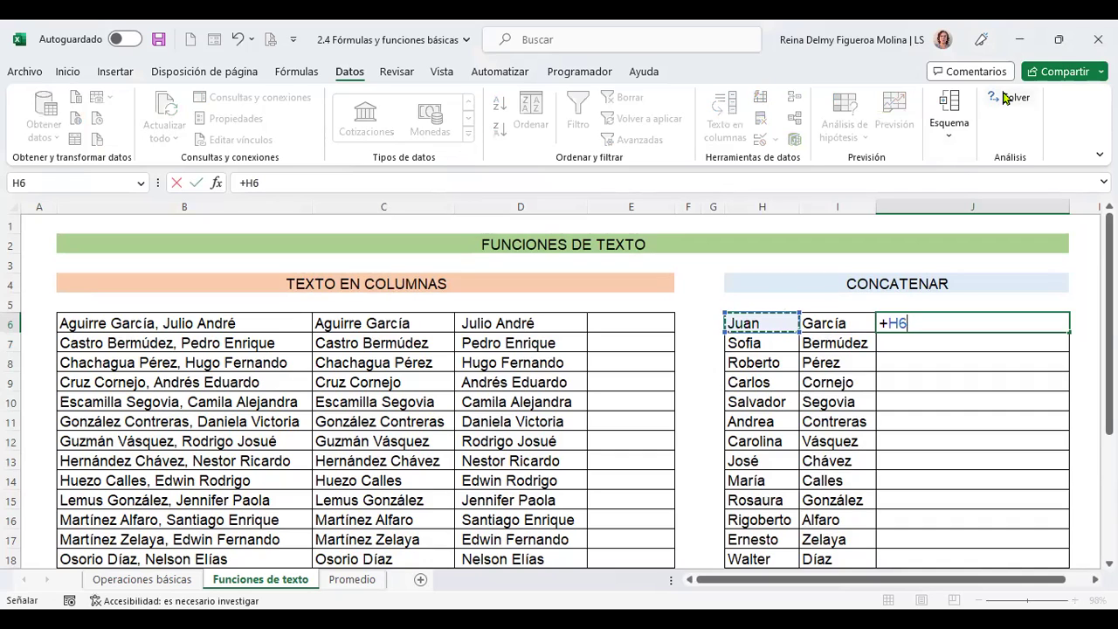
pyautogui.write('&')
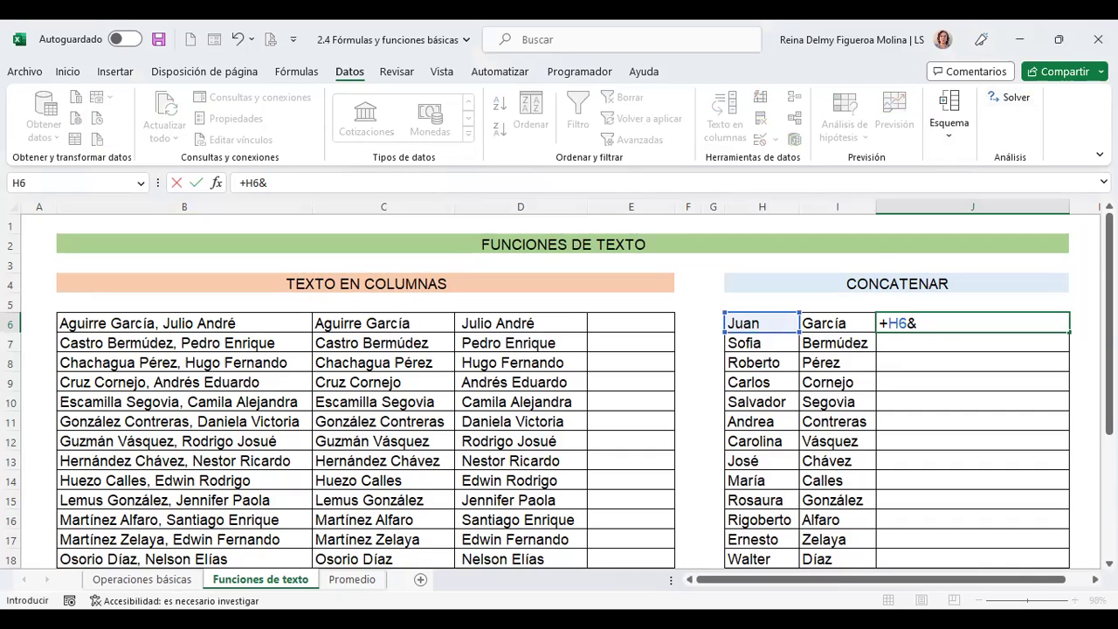
pyautogui.press('Left')
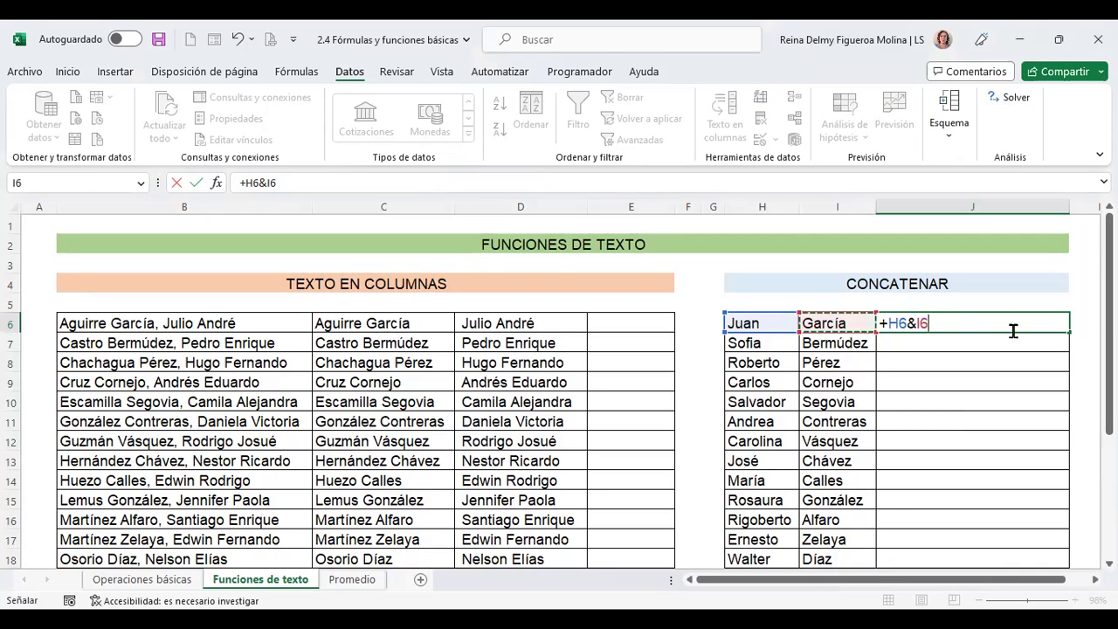
pyautogui.press('Return')
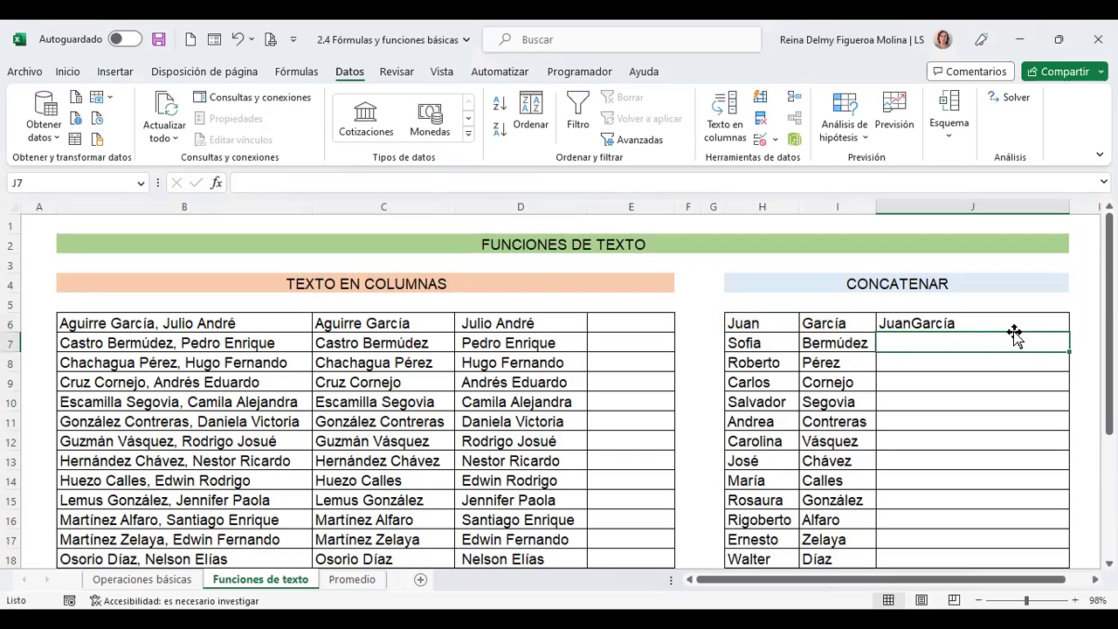
pyautogui.click(982, 325)
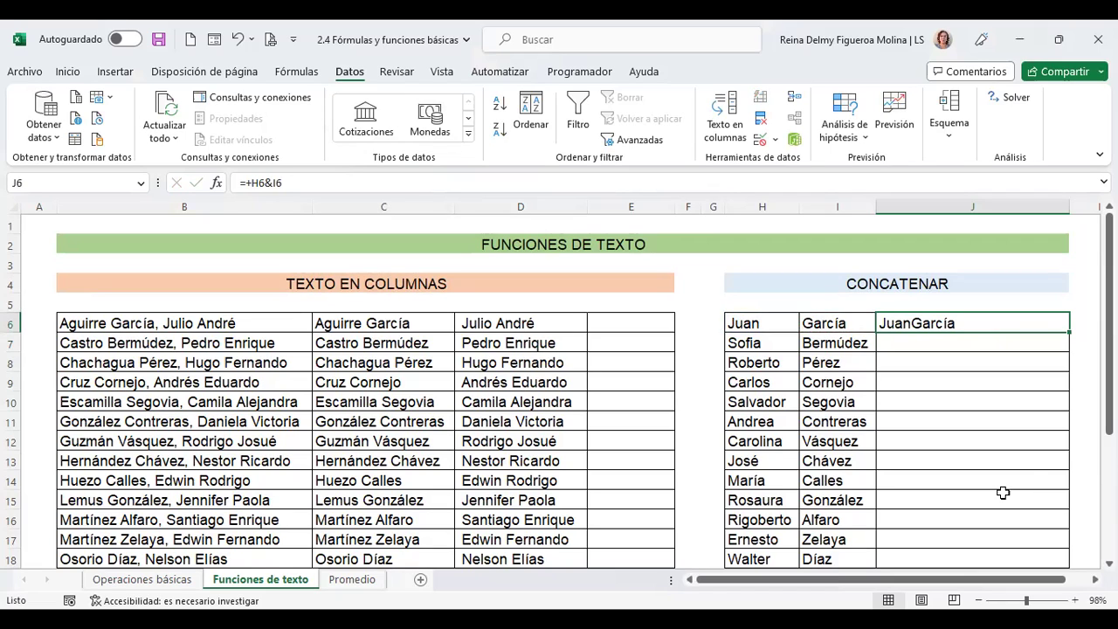
# - Edit J6's formula to +H6&" "&I6 so it reads Juan García
pyautogui.press('F2')
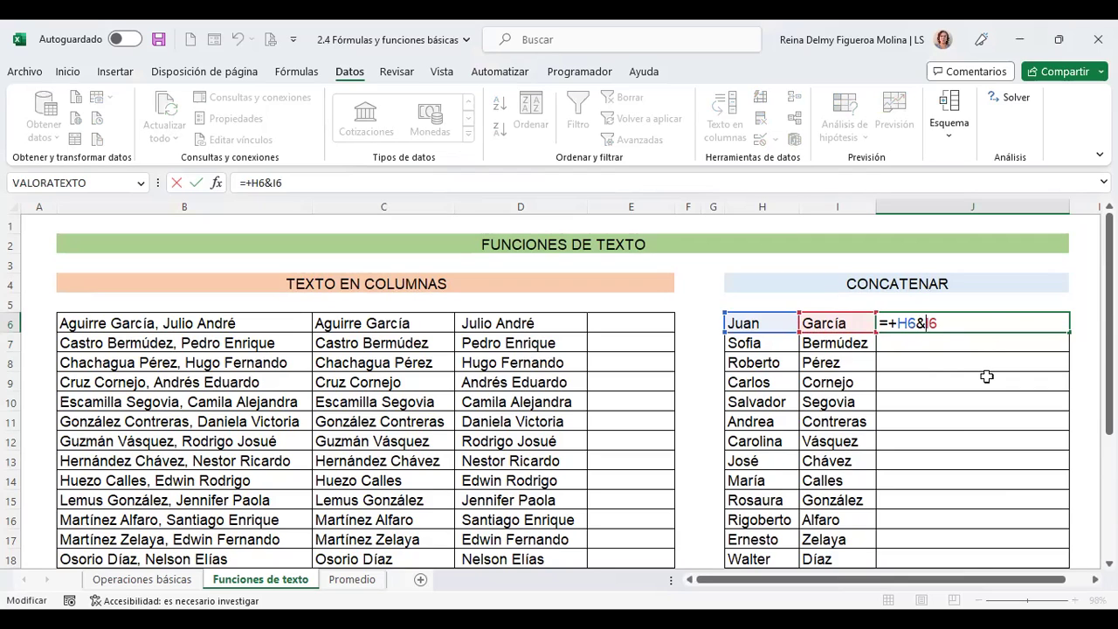
pyautogui.write('"')
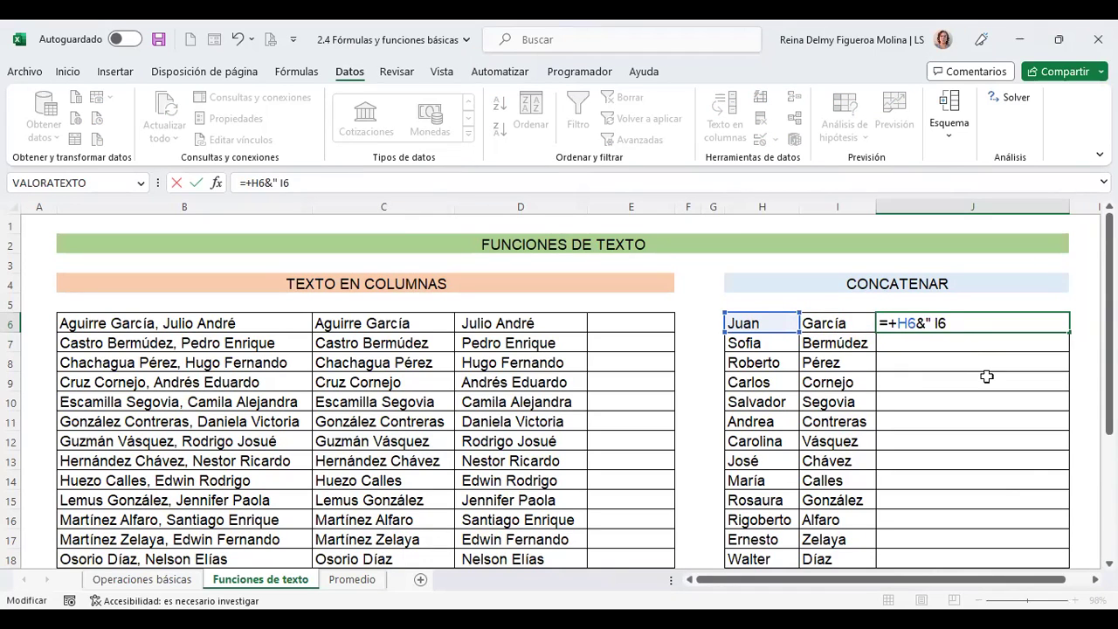
pyautogui.write(' "')
pyautogui.write('&')
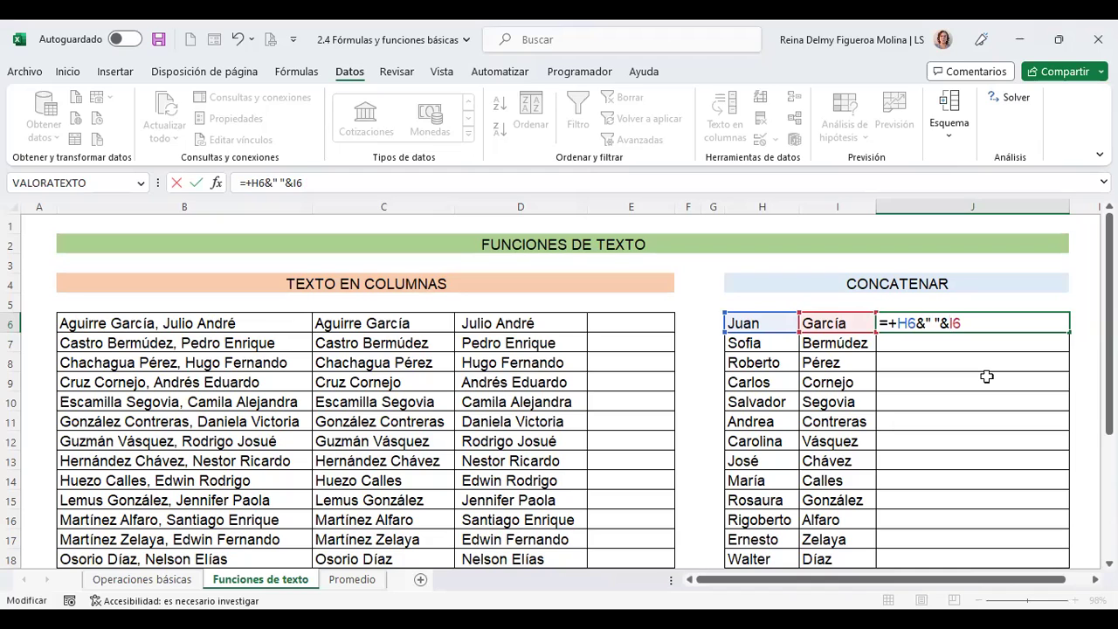
pyautogui.press('Return')
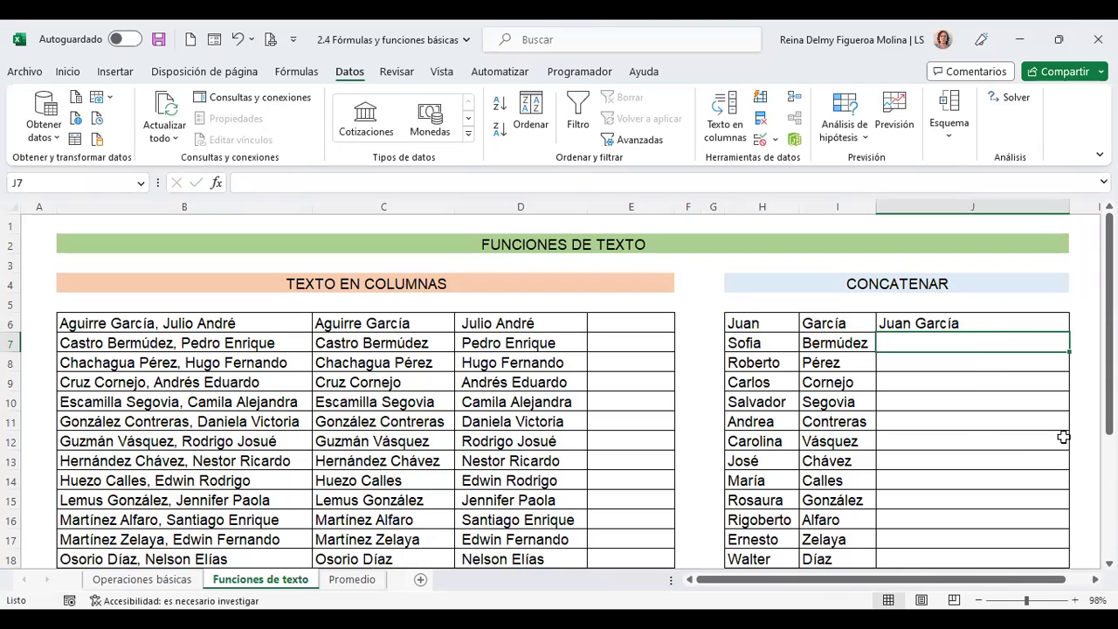
pyautogui.write('+')
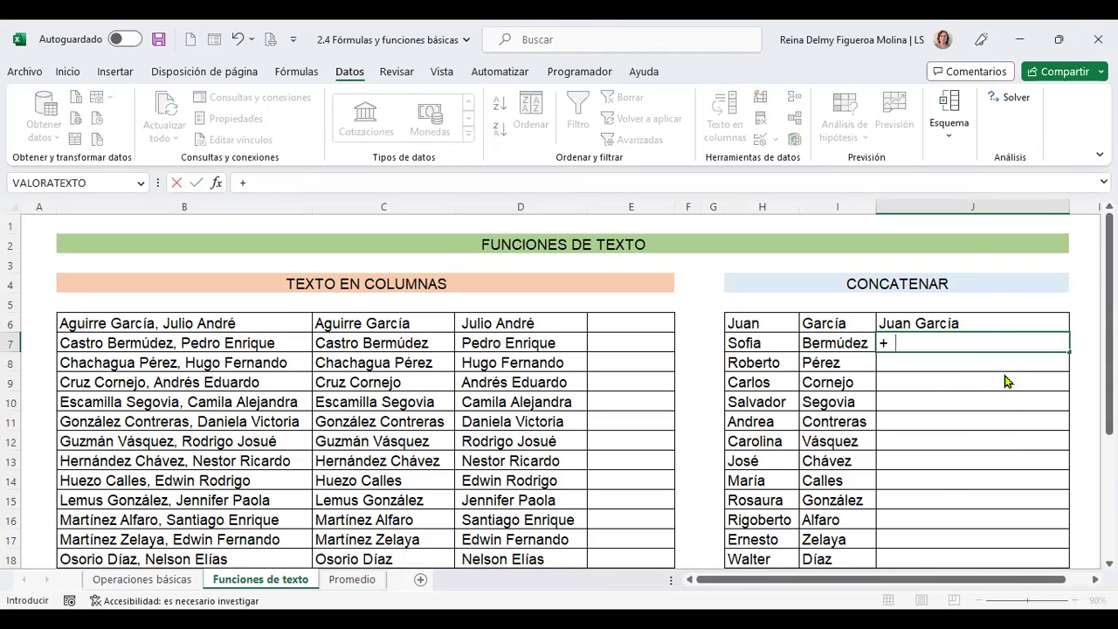
pyautogui.press('BackSpace')
pyautogui.write('con')
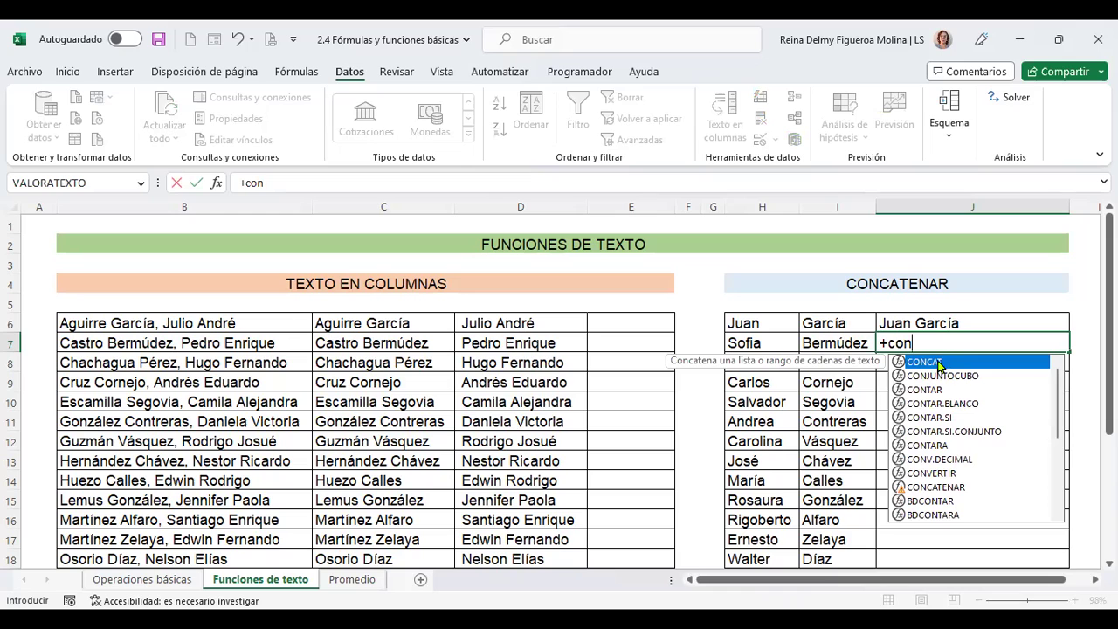
pyautogui.doubleClick(939, 363)
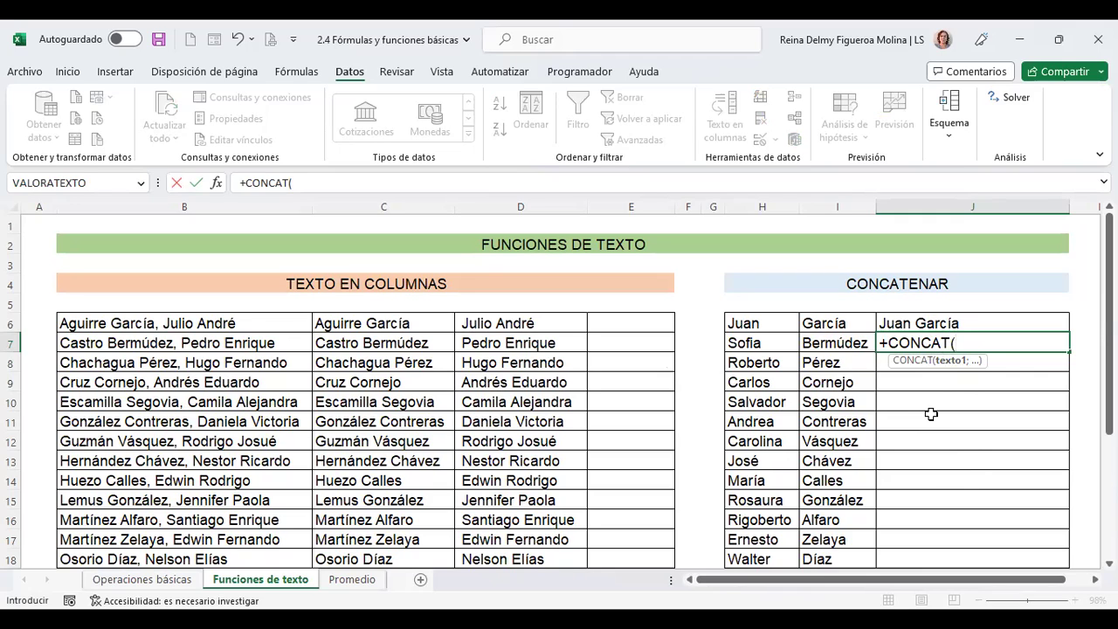
pyautogui.click(759, 344)
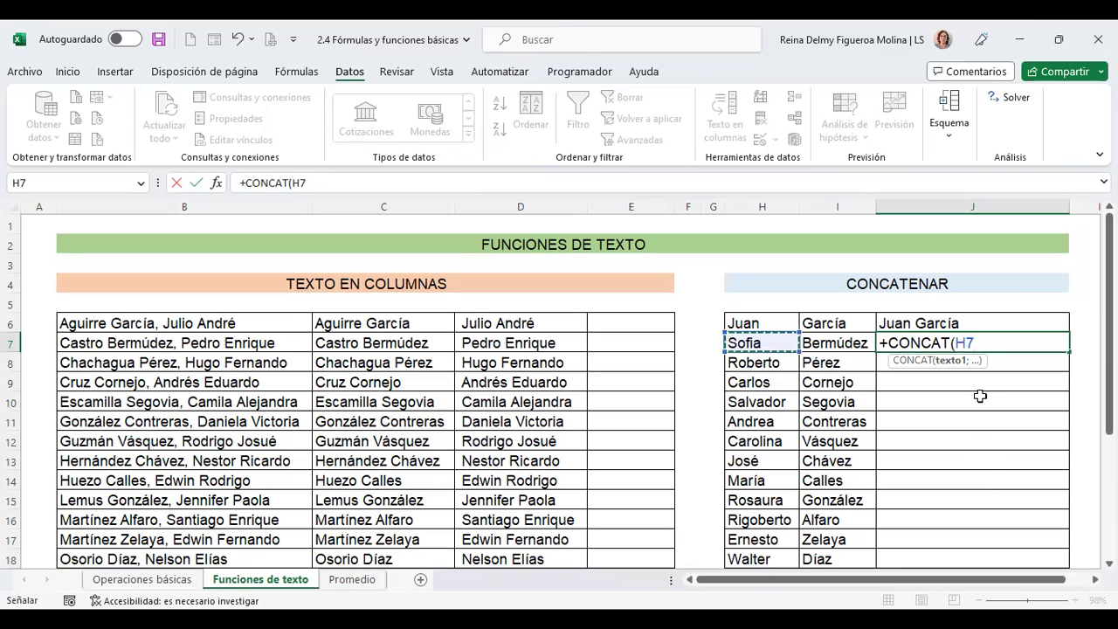
pyautogui.write(';')
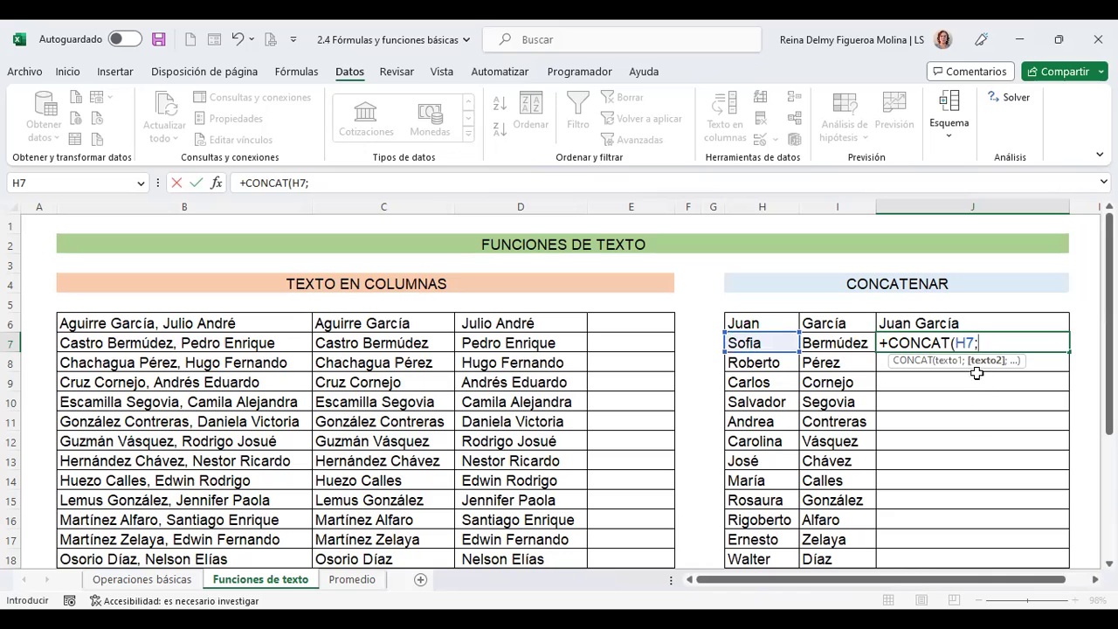
pyautogui.click(834, 338)
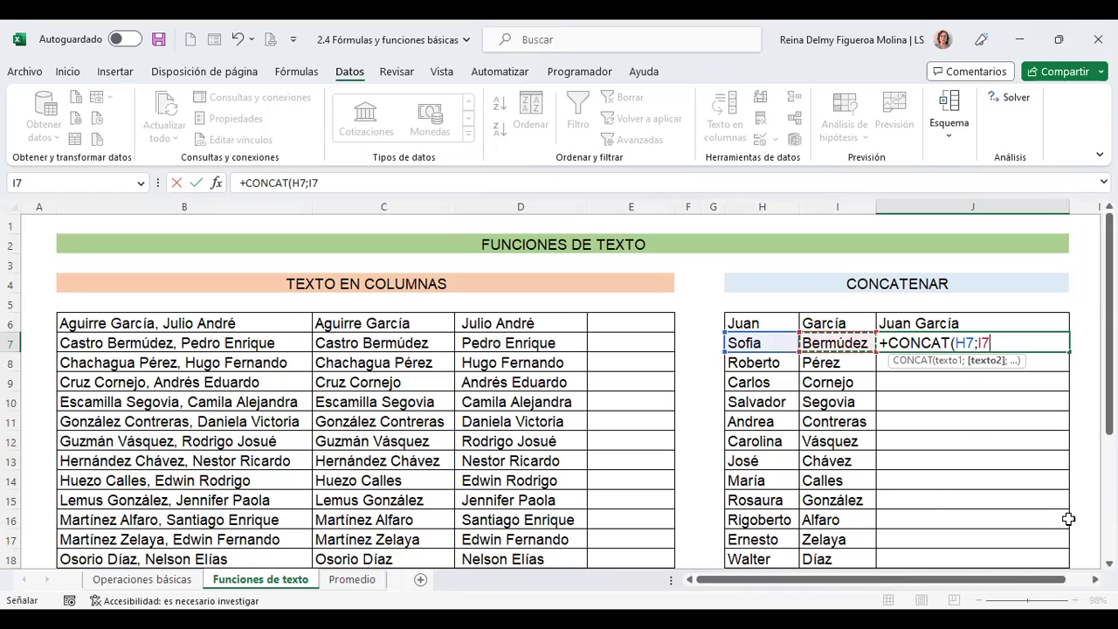
pyautogui.press('Return')
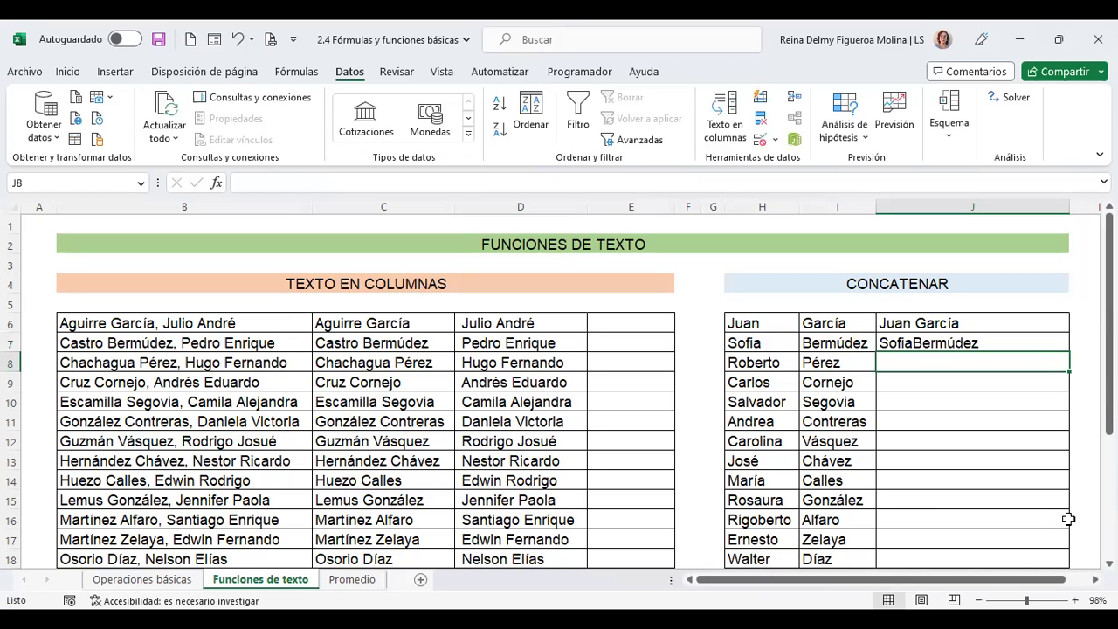
pyautogui.press('Up')
pyautogui.press('F2')
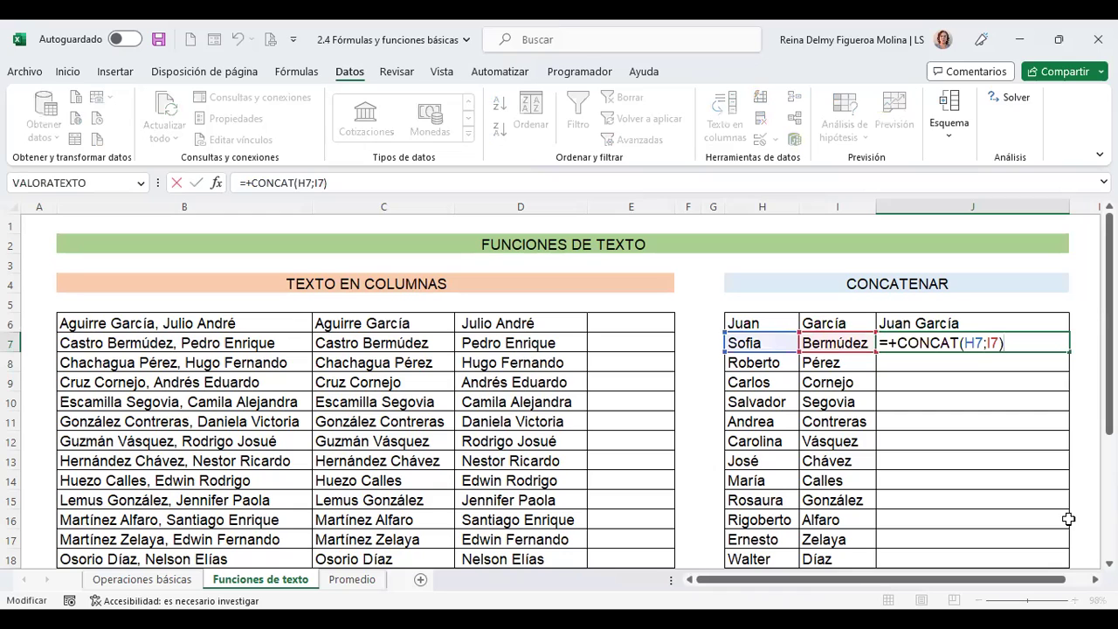
pyautogui.click(987, 341)
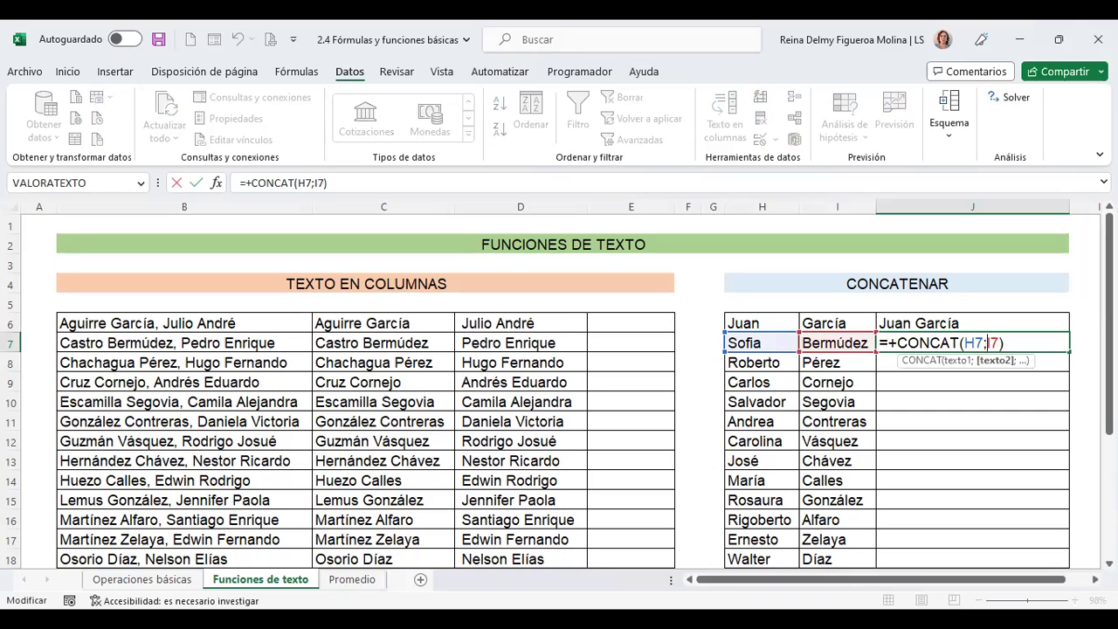
pyautogui.write('" ";')
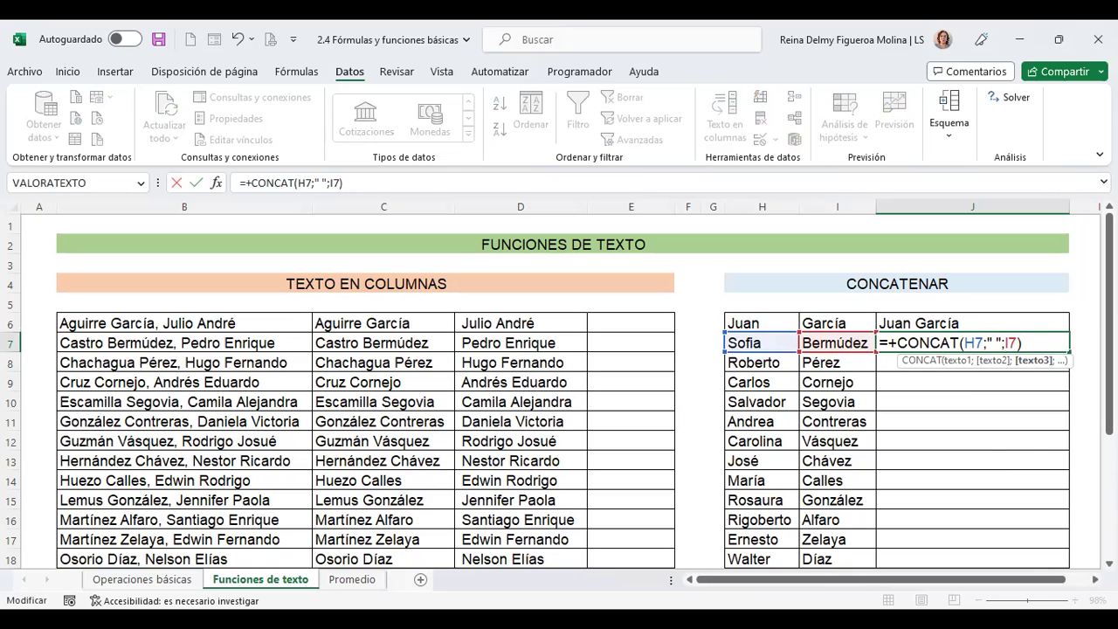
pyautogui.press('Return')
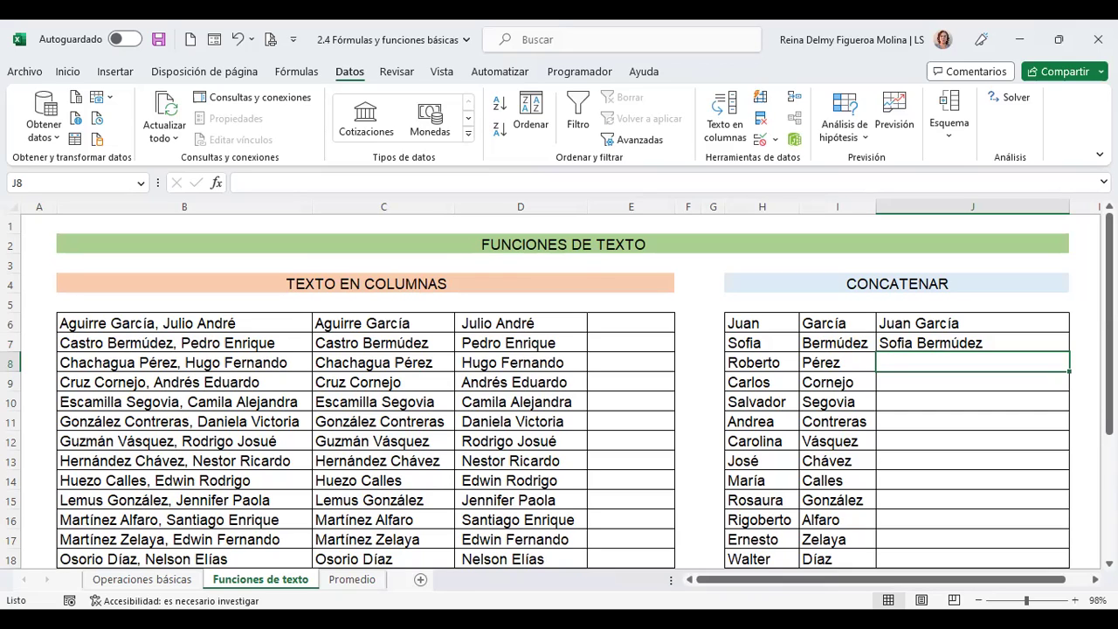
pyautogui.click(972, 342)
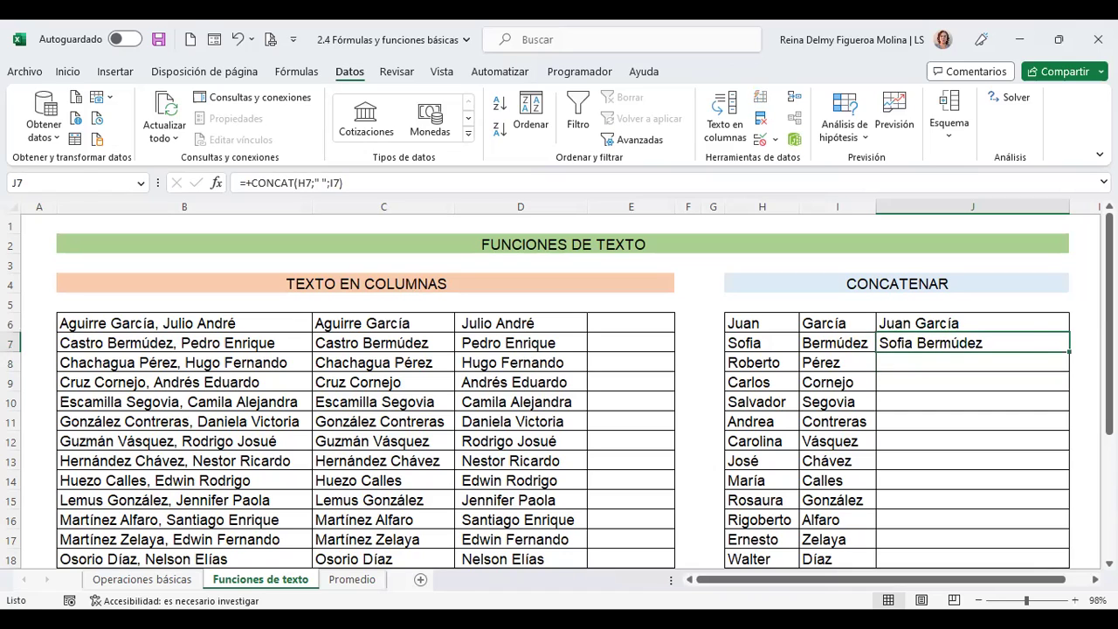
pyautogui.press('F2')
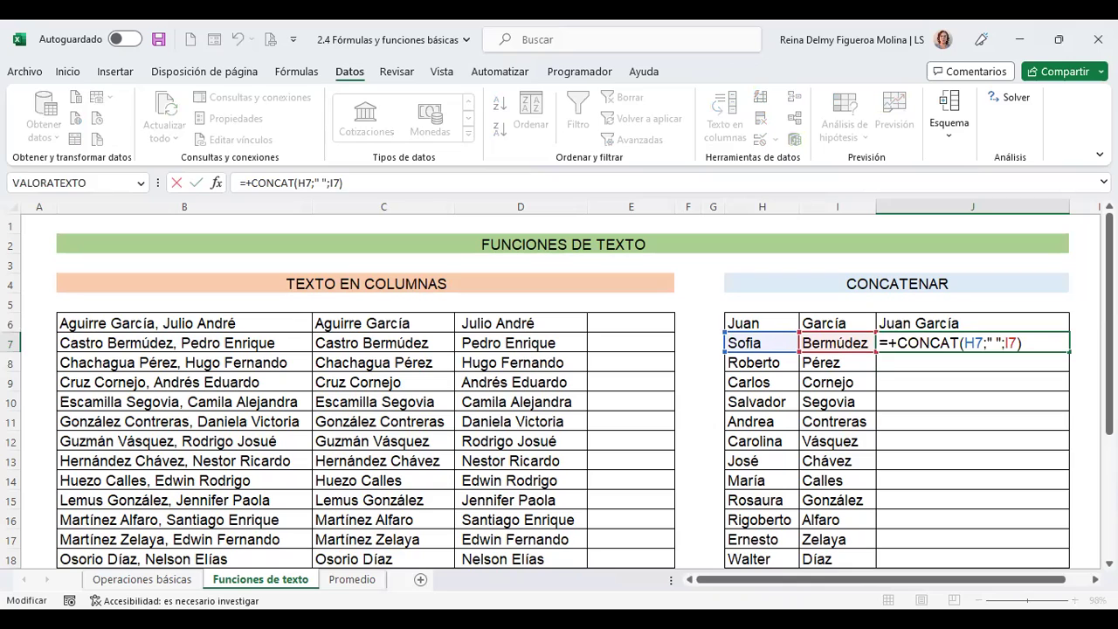
pyautogui.press('Return')
pyautogui.press('Up')
pyautogui.press('Up')
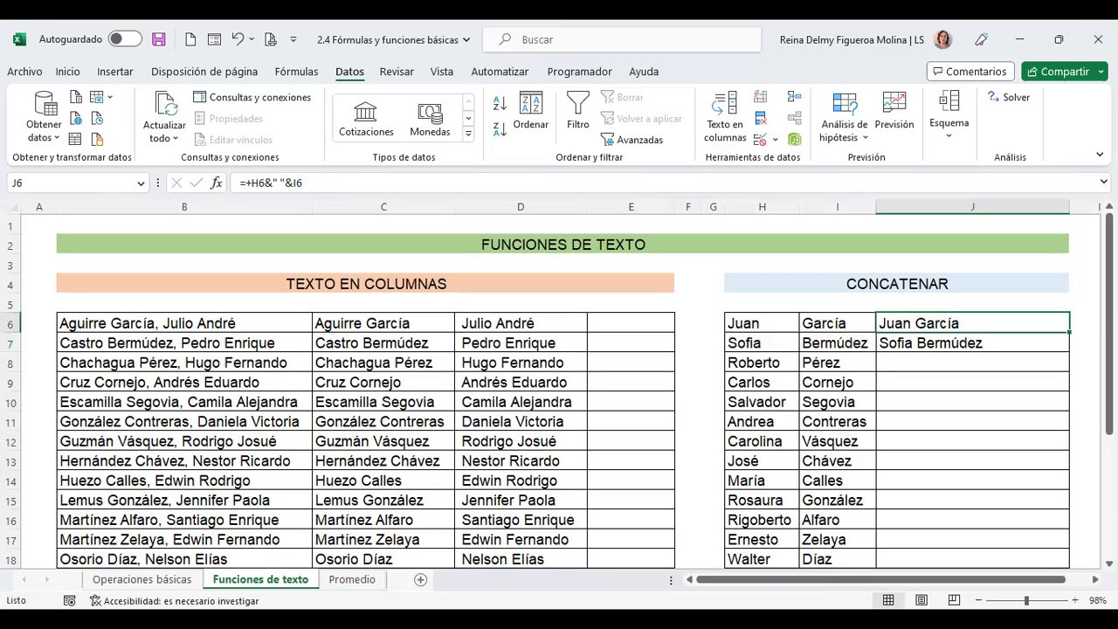
pyautogui.press('F2')
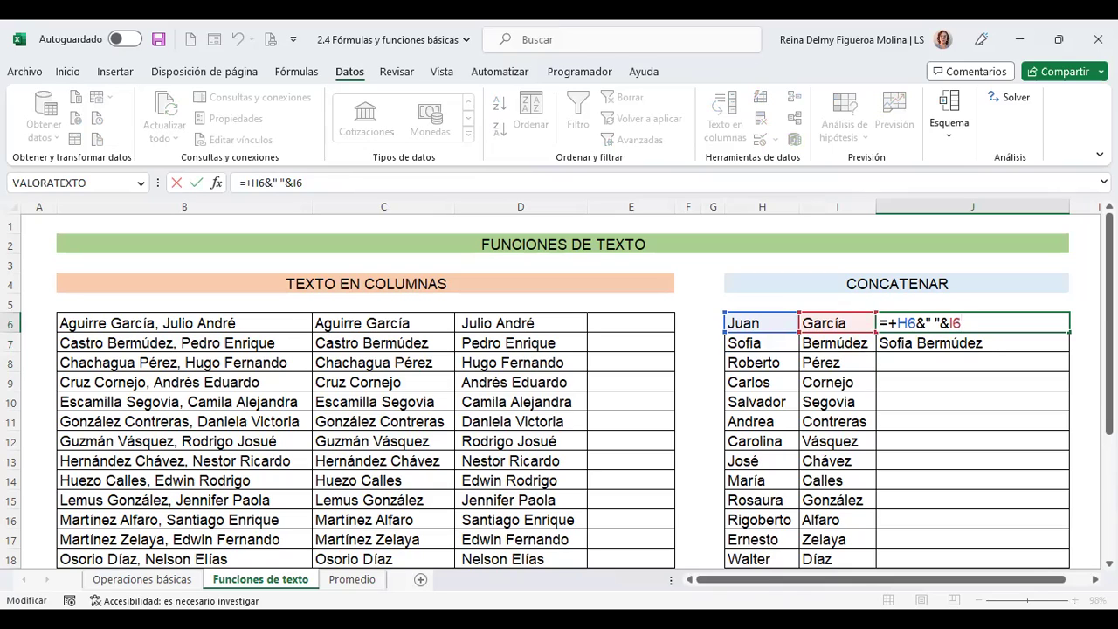
pyautogui.press('Return')
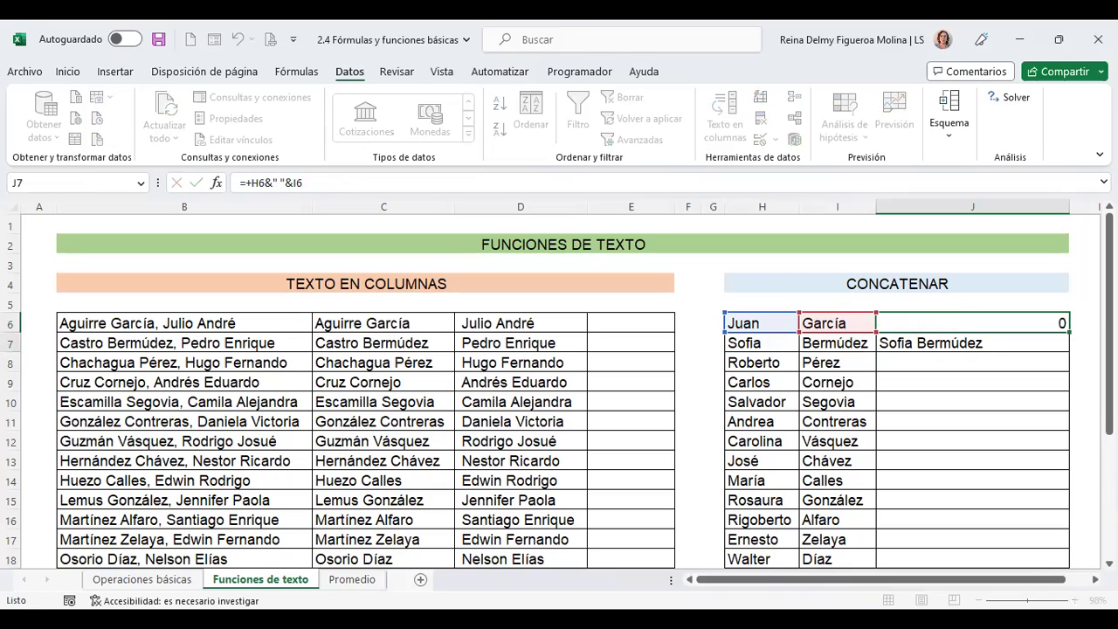
pyautogui.press('F2')
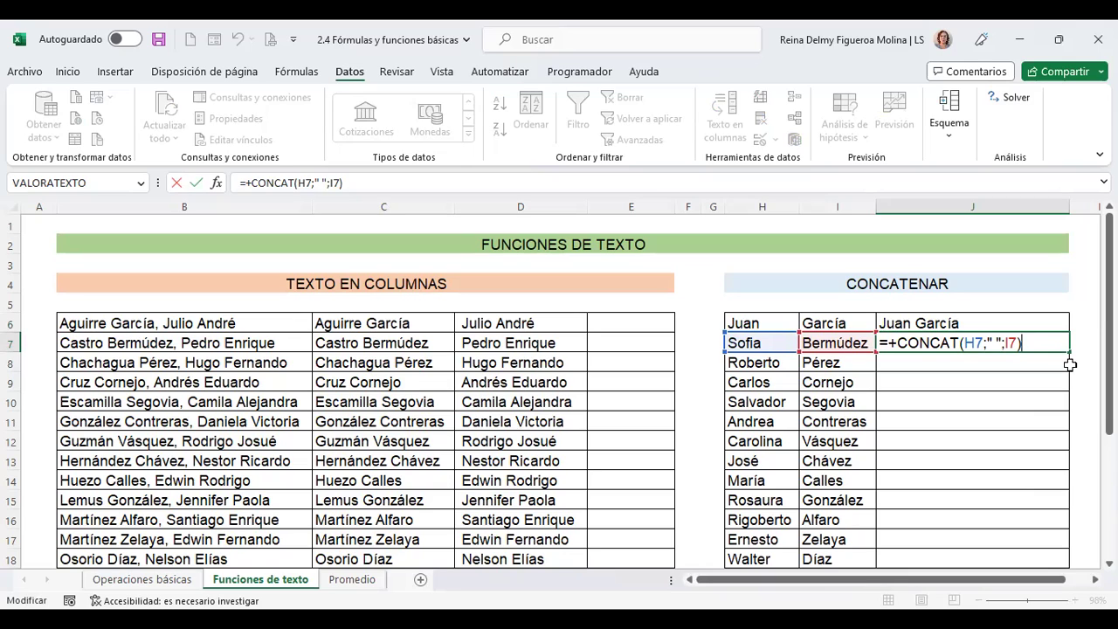
pyautogui.press('Return')
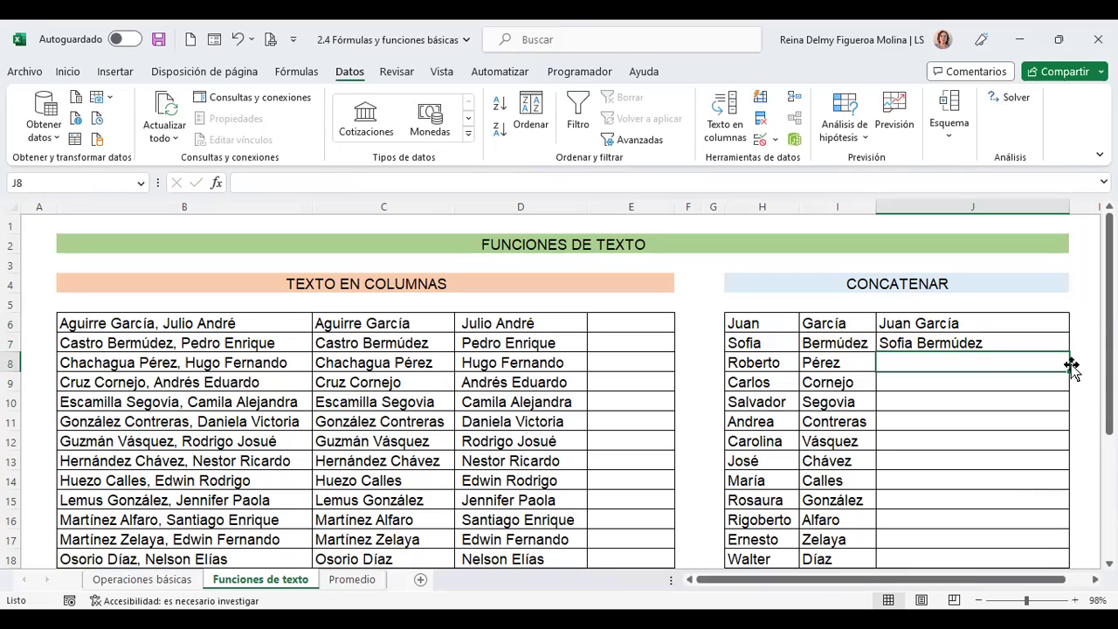
pyautogui.write('+')
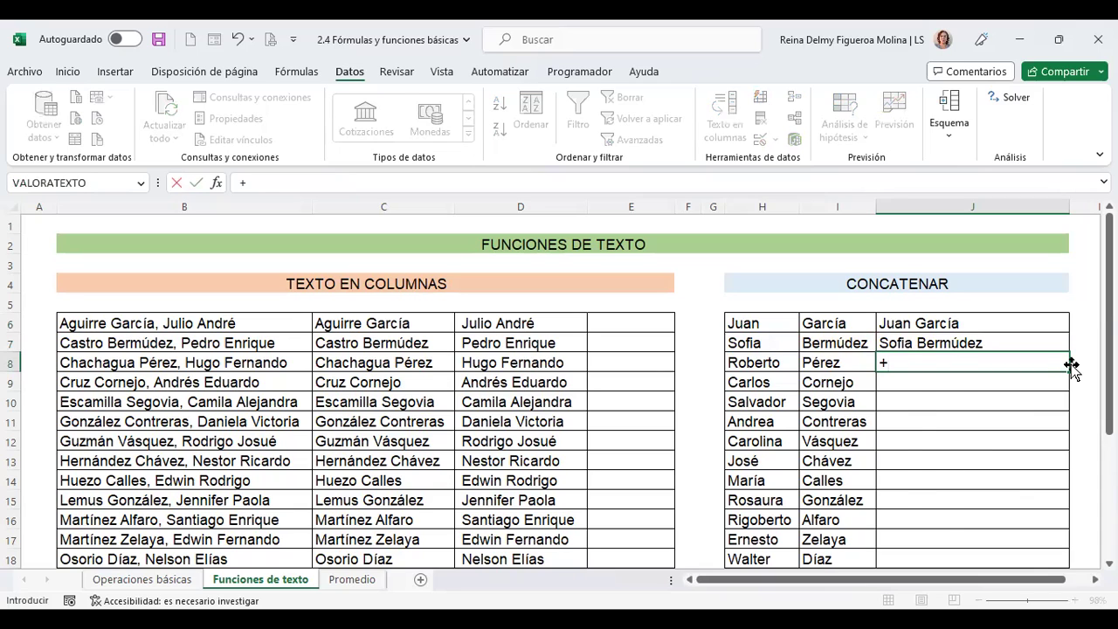
pyautogui.write('con')
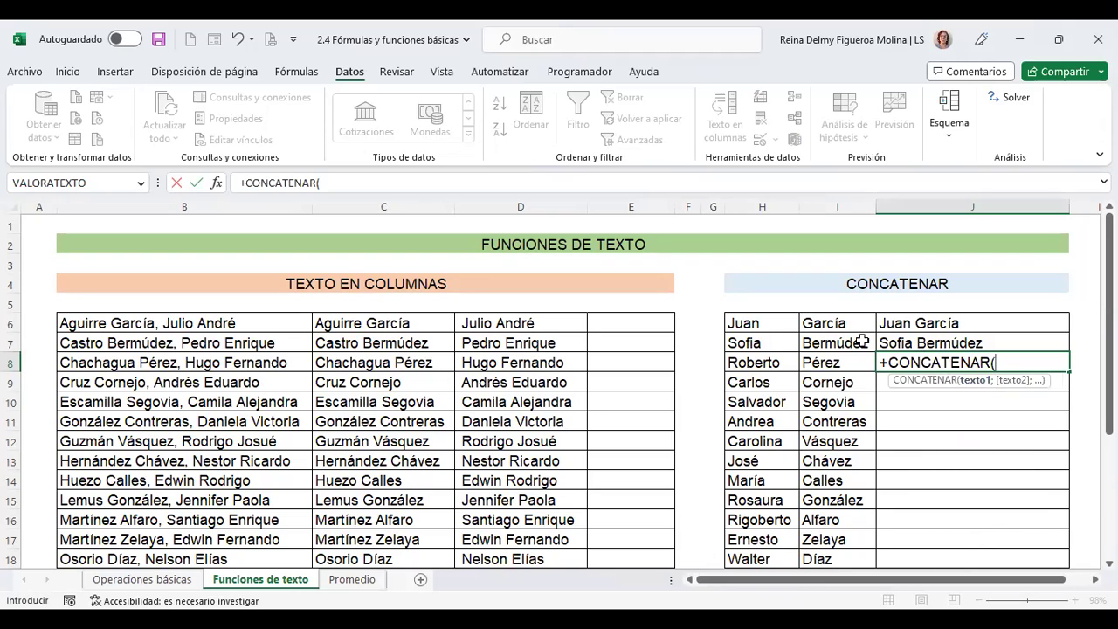
pyautogui.click(753, 360)
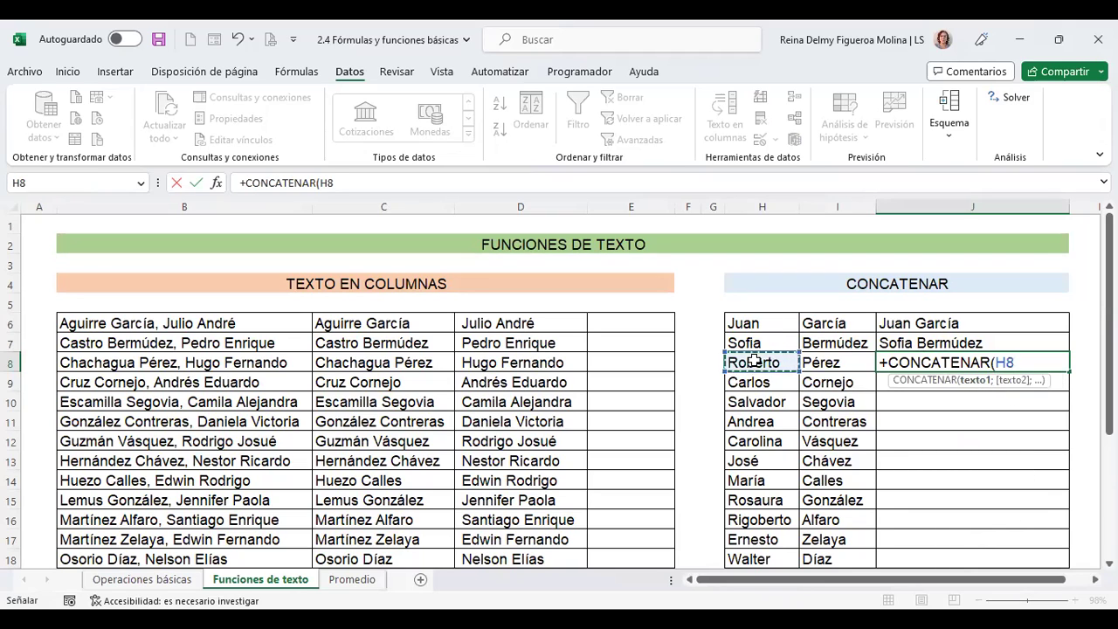
pyautogui.write(';')
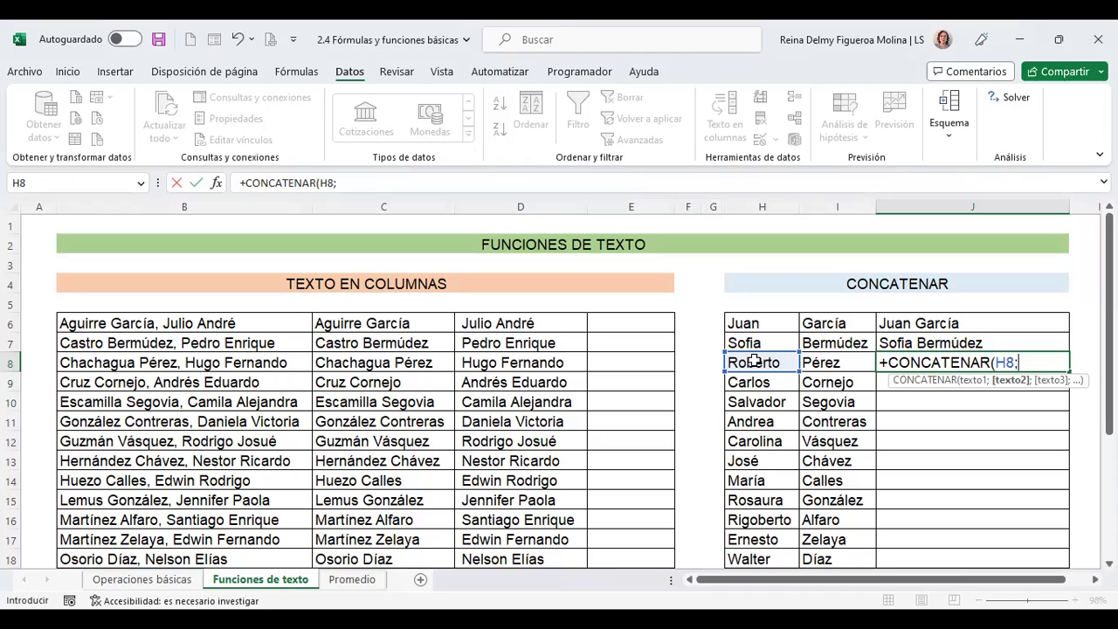
pyautogui.write('"')
pyautogui.write(';')
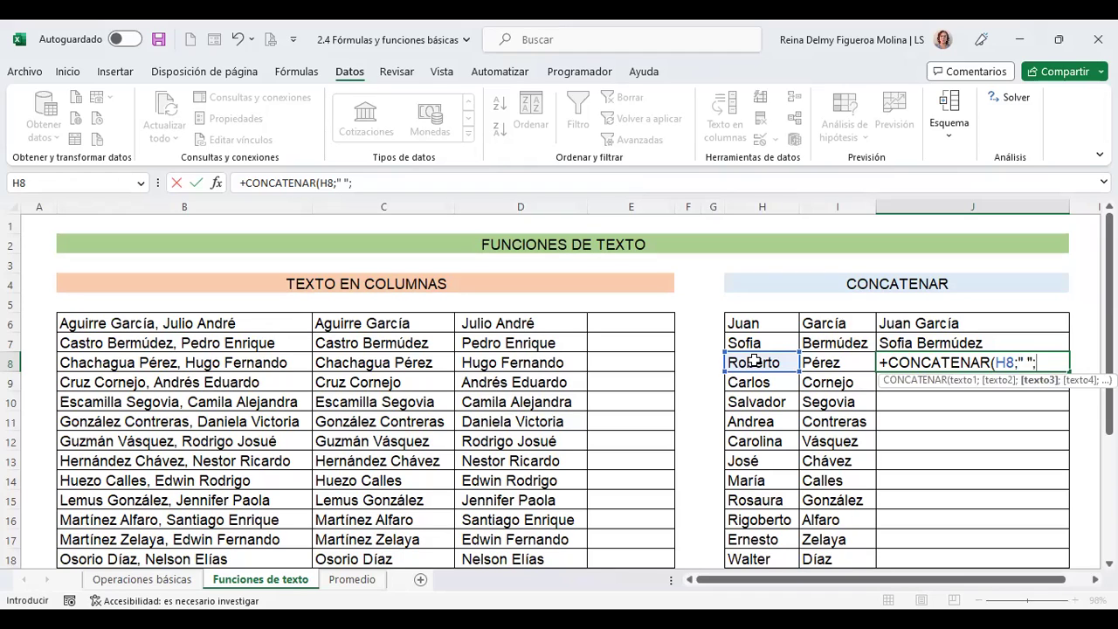
pyautogui.click(842, 360)
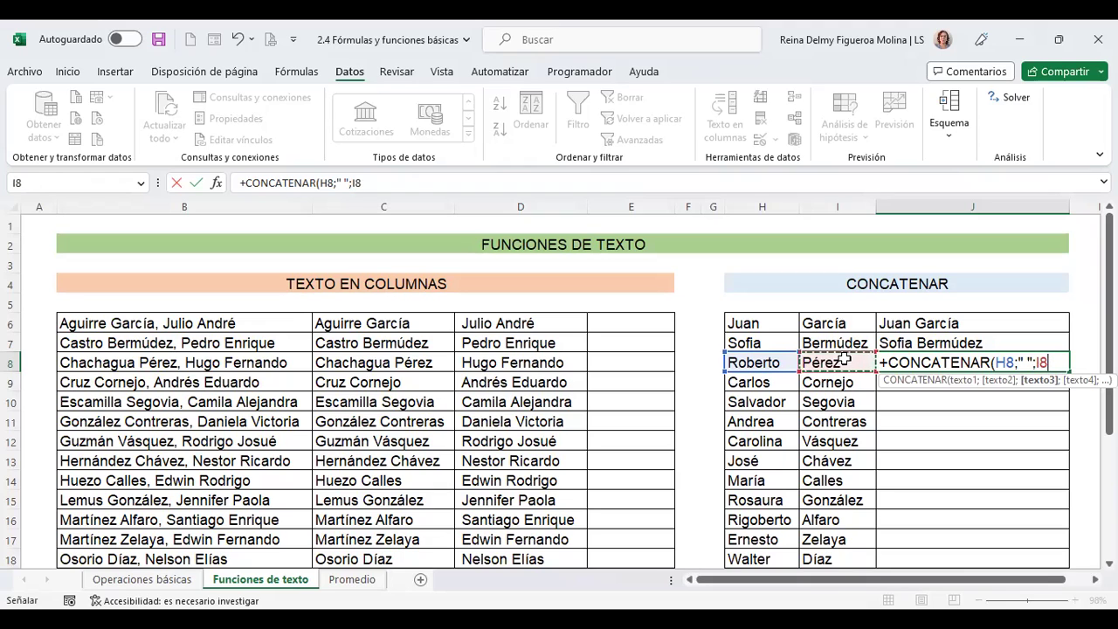
pyautogui.write(')')
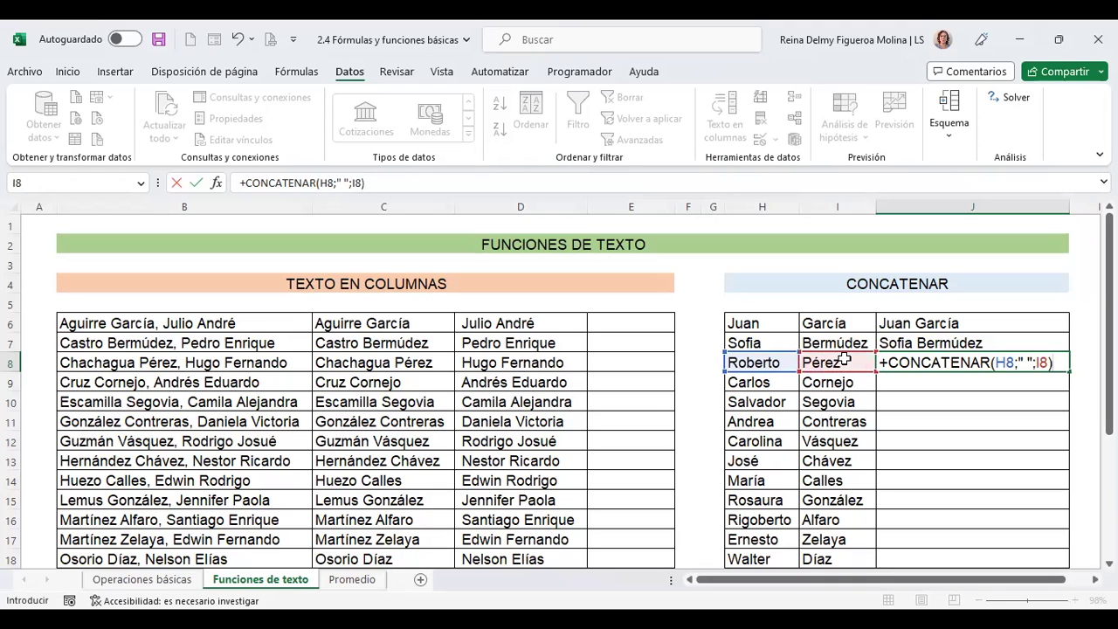
pyautogui.press('Return')
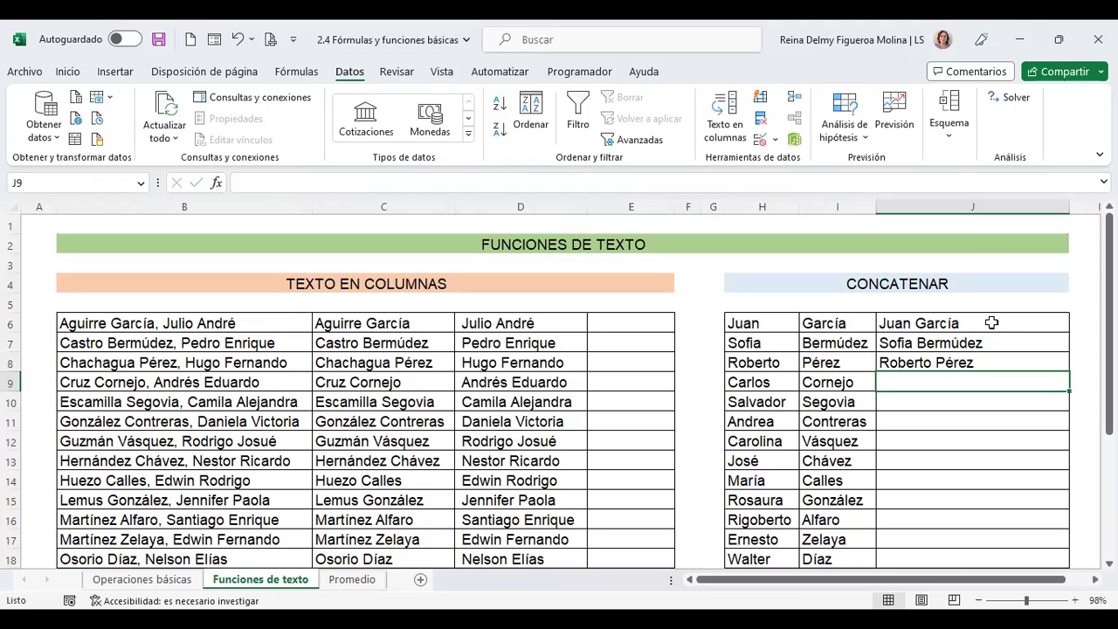
# - Copy J8's CONCATENAR formula down through J20
pyautogui.moveTo(991, 324); pyautogui.dragTo(985, 358)
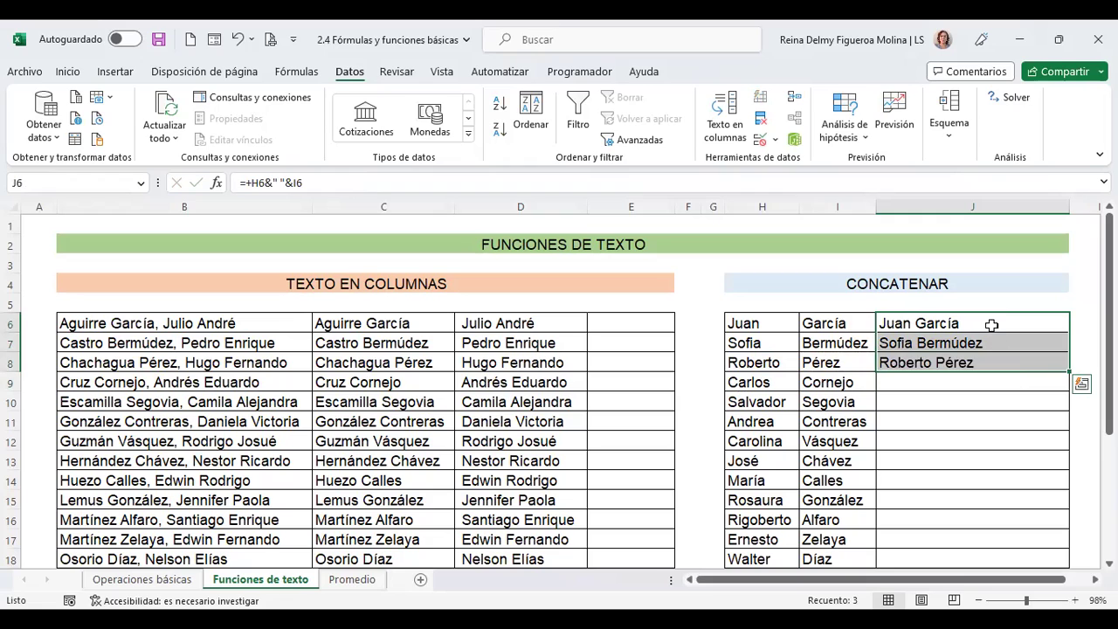
pyautogui.click(991, 324)
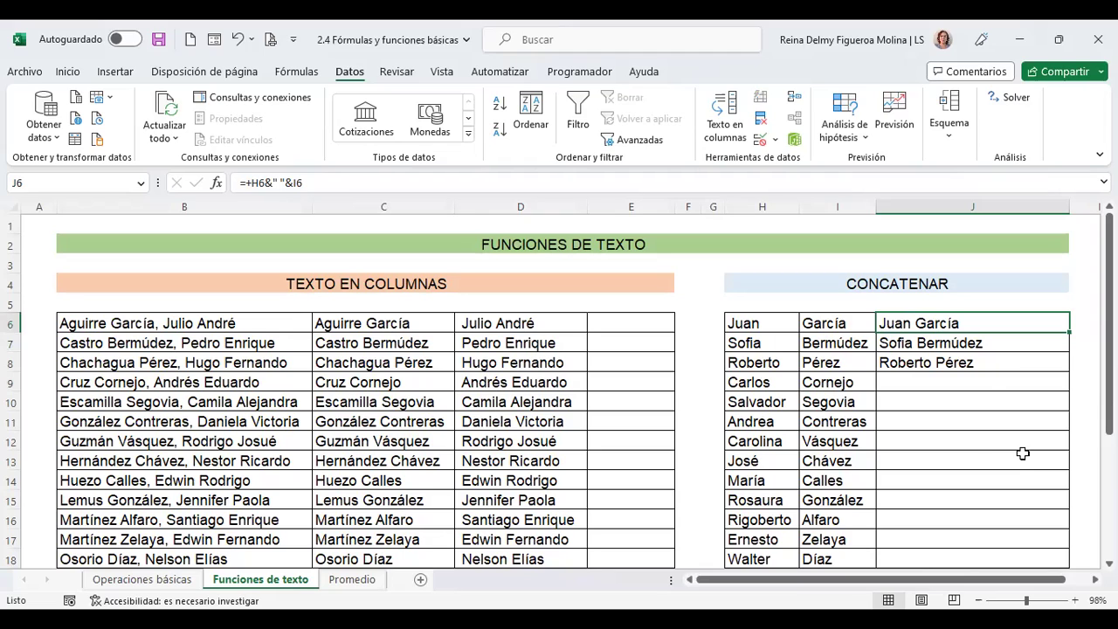
pyautogui.click(985, 365)
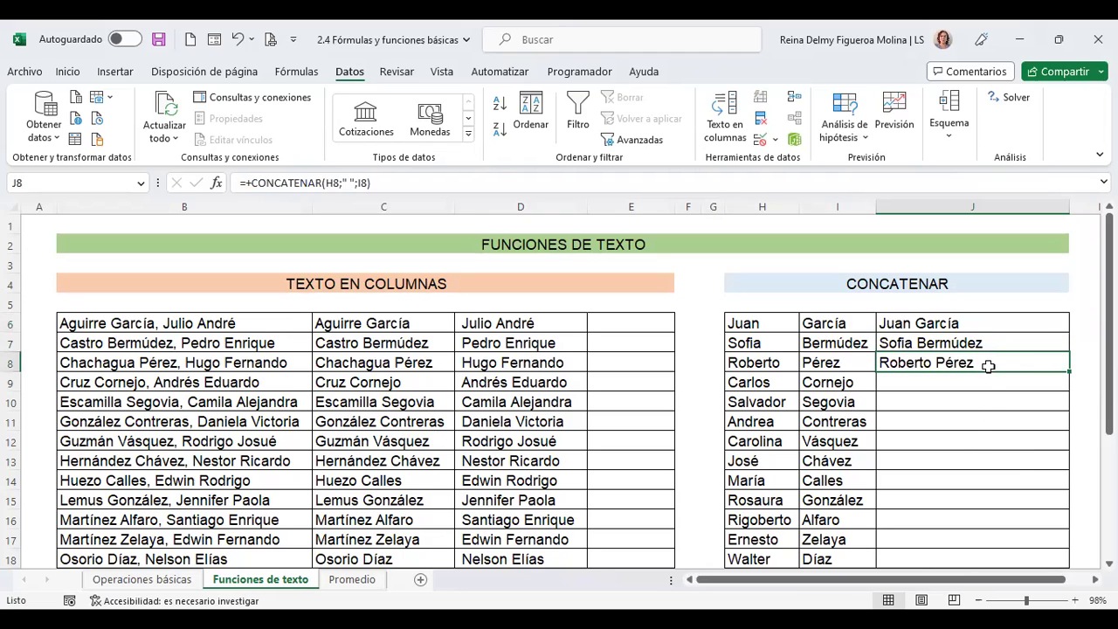
pyautogui.moveTo(1067, 371); pyautogui.dragTo(1056, 562)
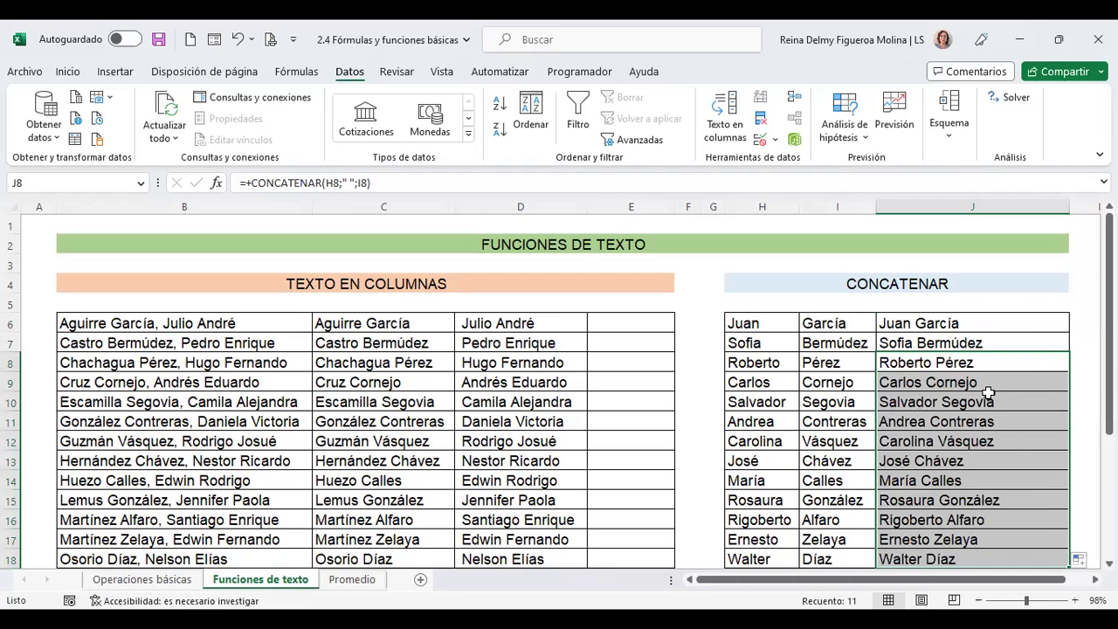
pyautogui.scroll(-3, 988, 392)
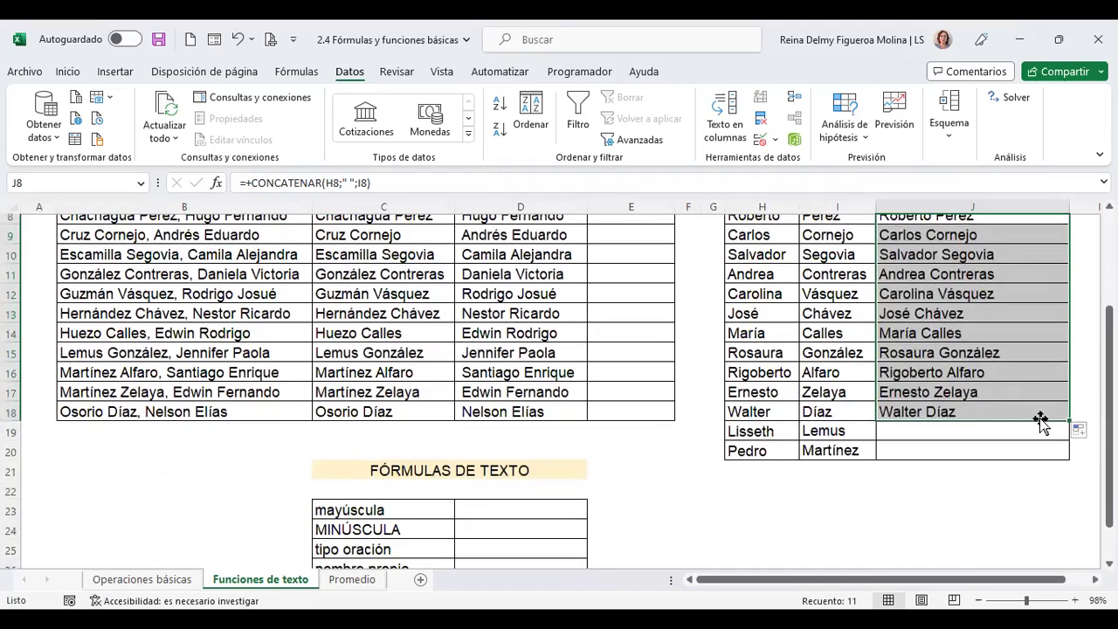
pyautogui.moveTo(1069, 421); pyautogui.dragTo(1067, 454)
pyautogui.scroll(2, 951, 417)
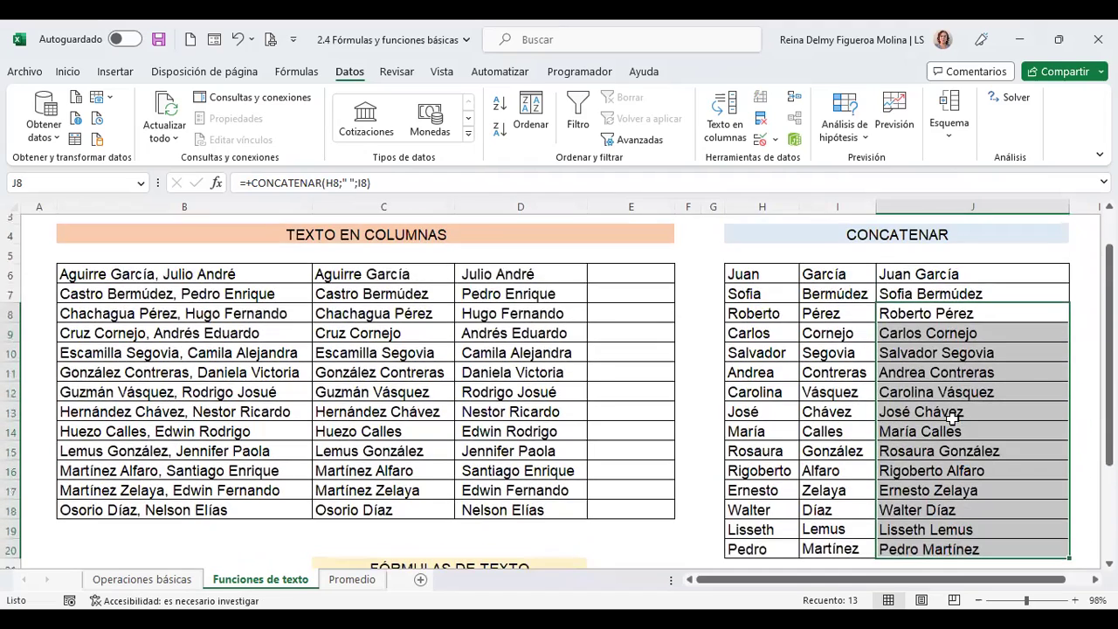
pyautogui.scroll(1, 952, 417)
pyautogui.click(966, 365)
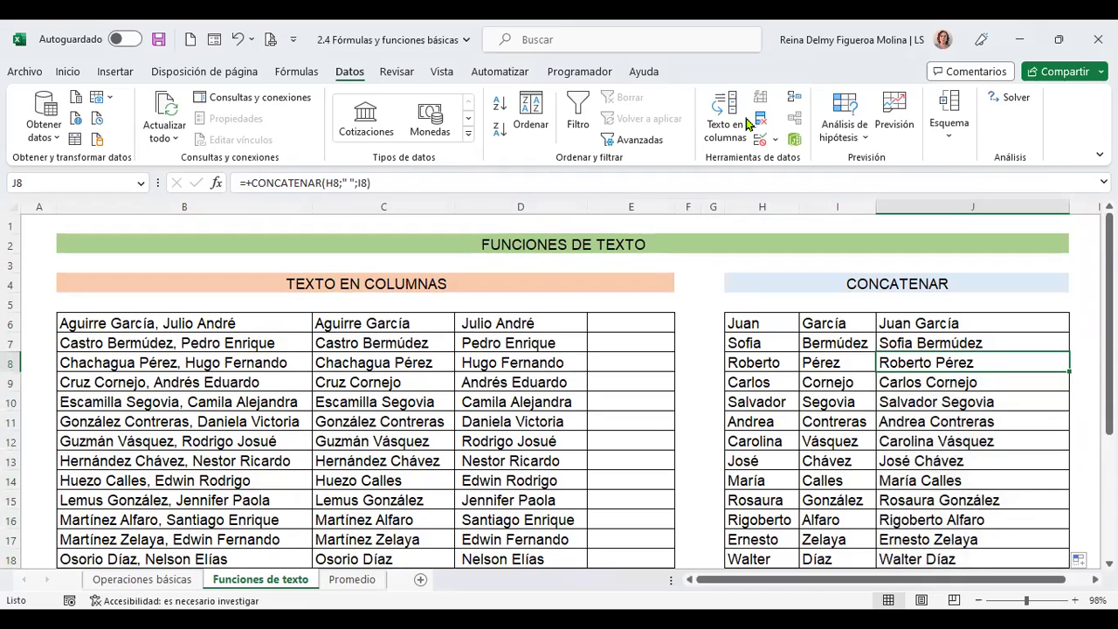
# - Select the filled full-name results from row 9 downward to review them
pyautogui.scroll(-1, 747, 122)
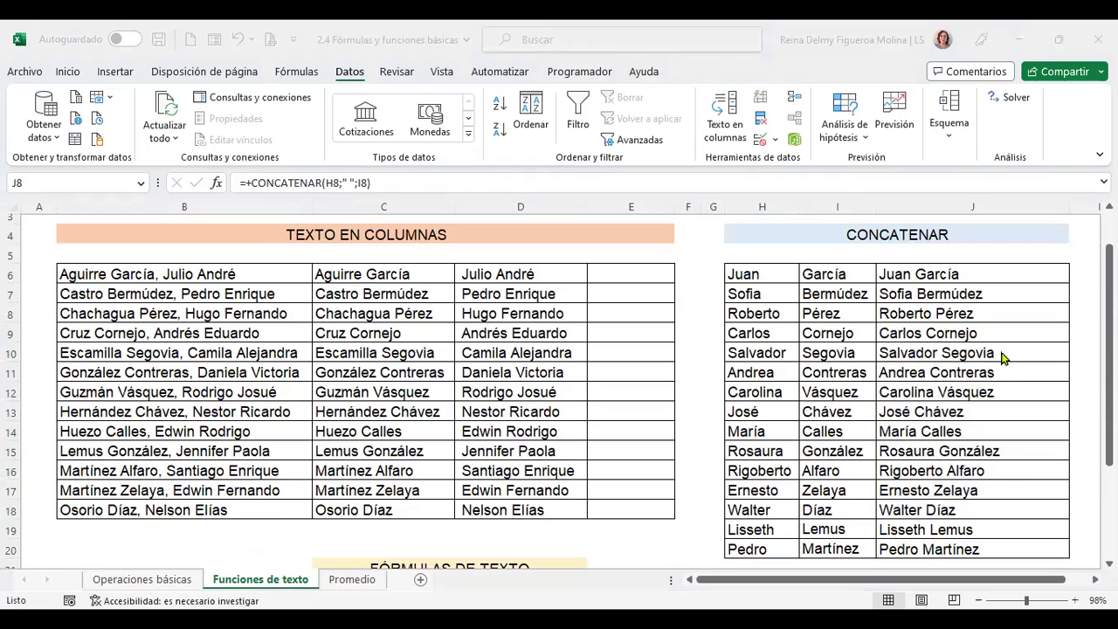
pyautogui.click(978, 313)
pyautogui.moveTo(981, 293); pyautogui.dragTo(970, 489)
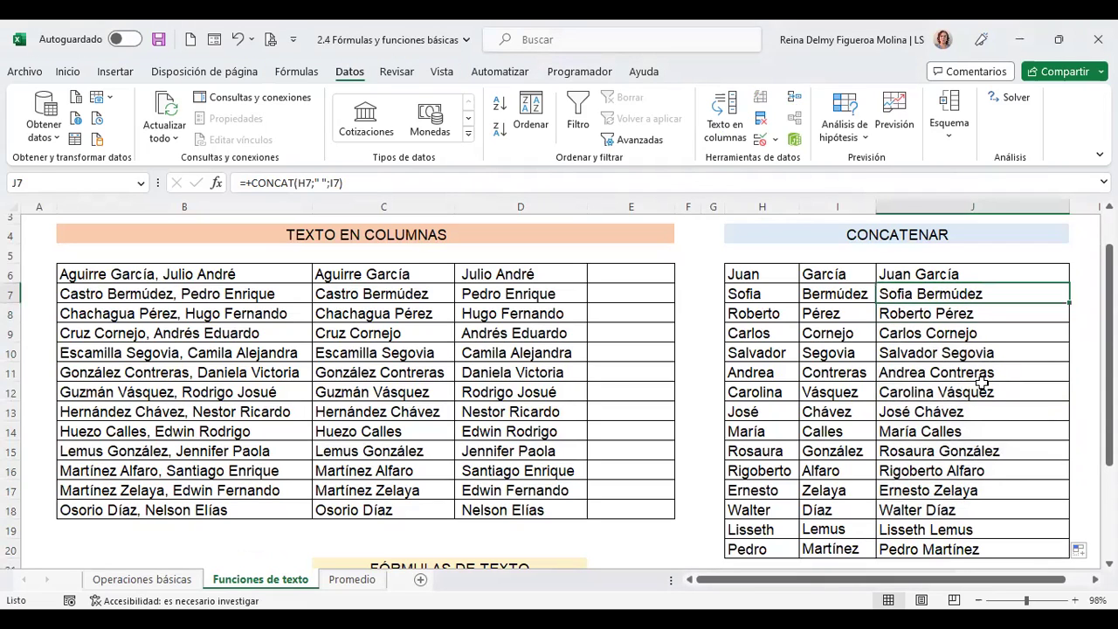
pyautogui.click(959, 275)
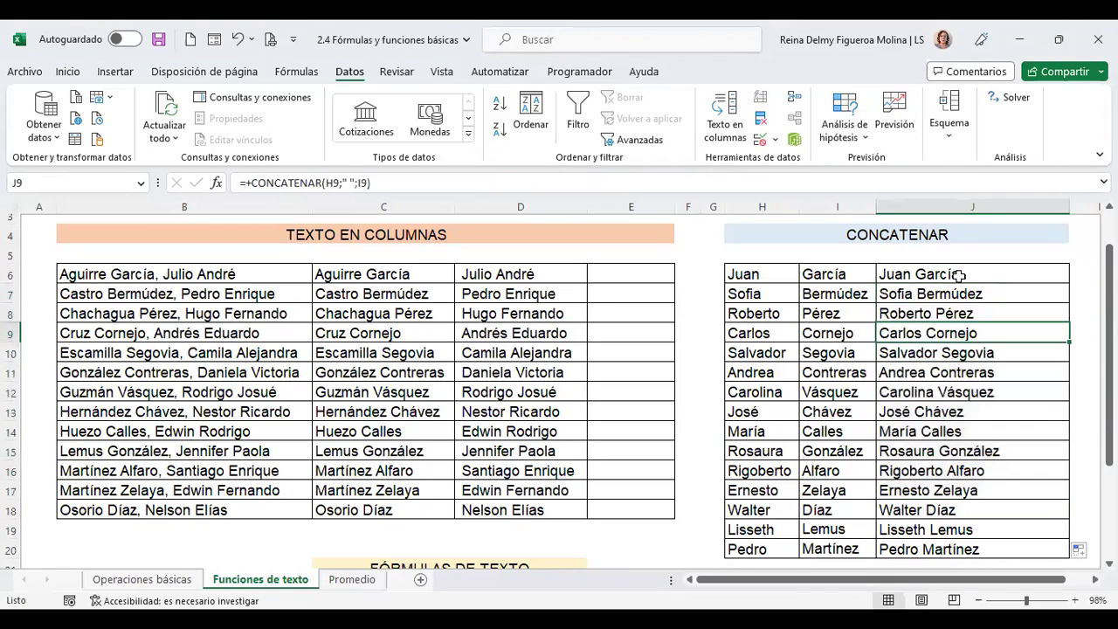
pyautogui.moveTo(964, 337)
pyautogui.mouseDown()
pyautogui.moveTo(960, 472)
pyautogui.moveTo(1018, 546)
pyautogui.mouseUp()
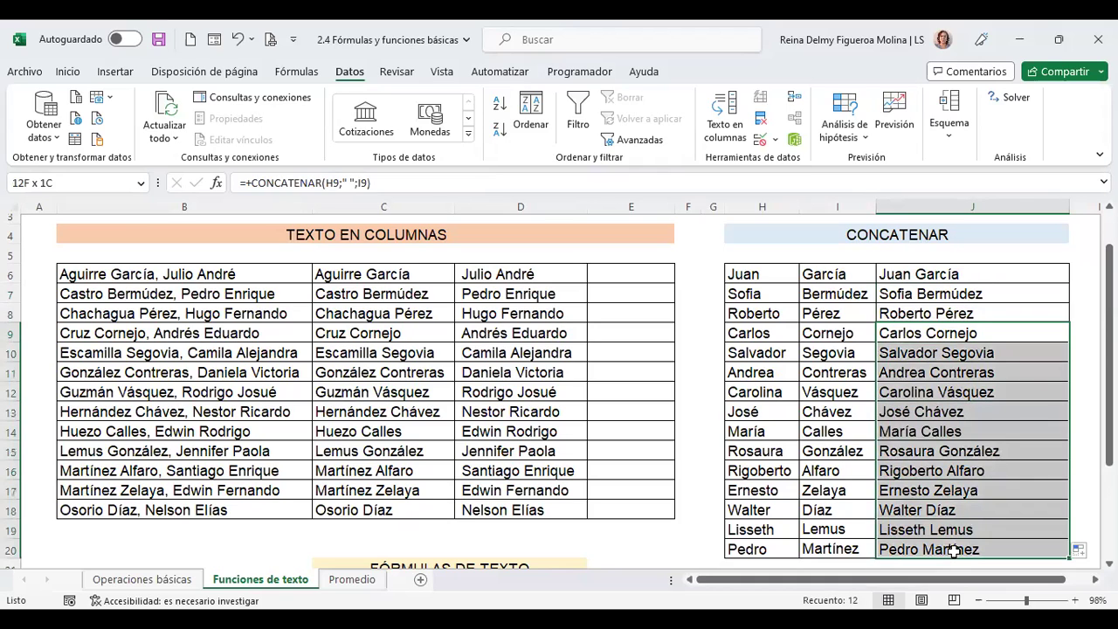
pyautogui.press('Delete')
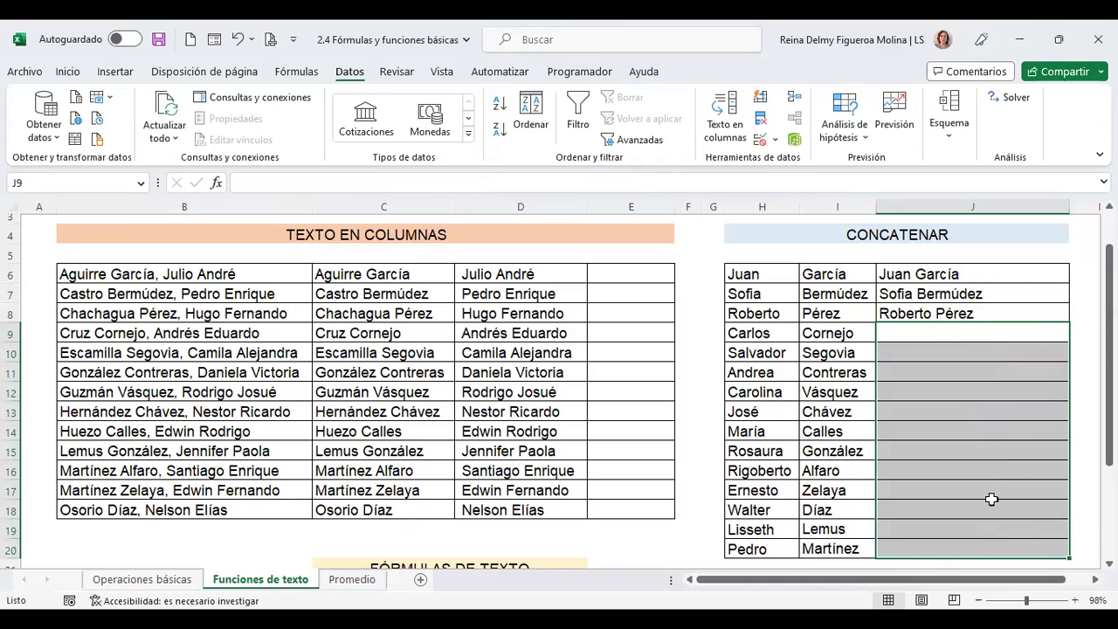
pyautogui.click(928, 331)
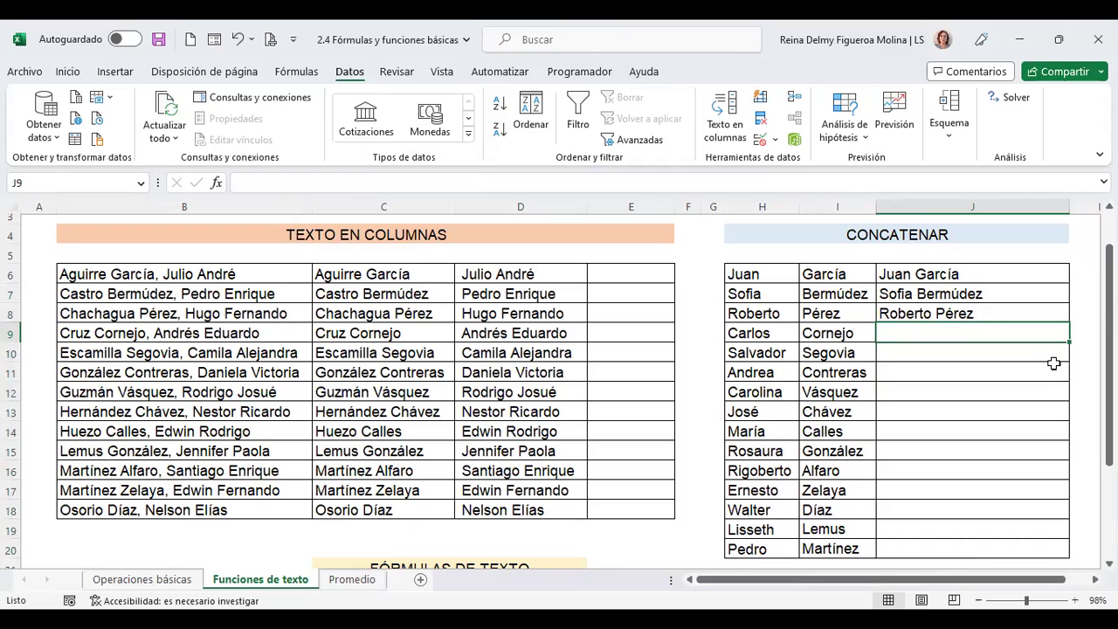
pyautogui.write('+')
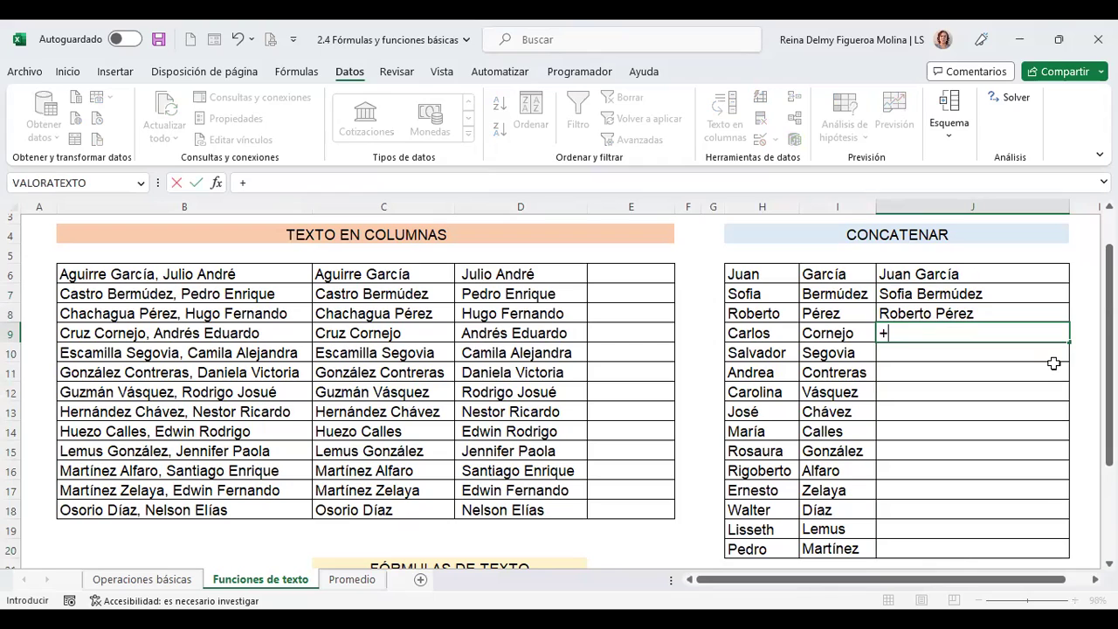
pyautogui.click(753, 332)
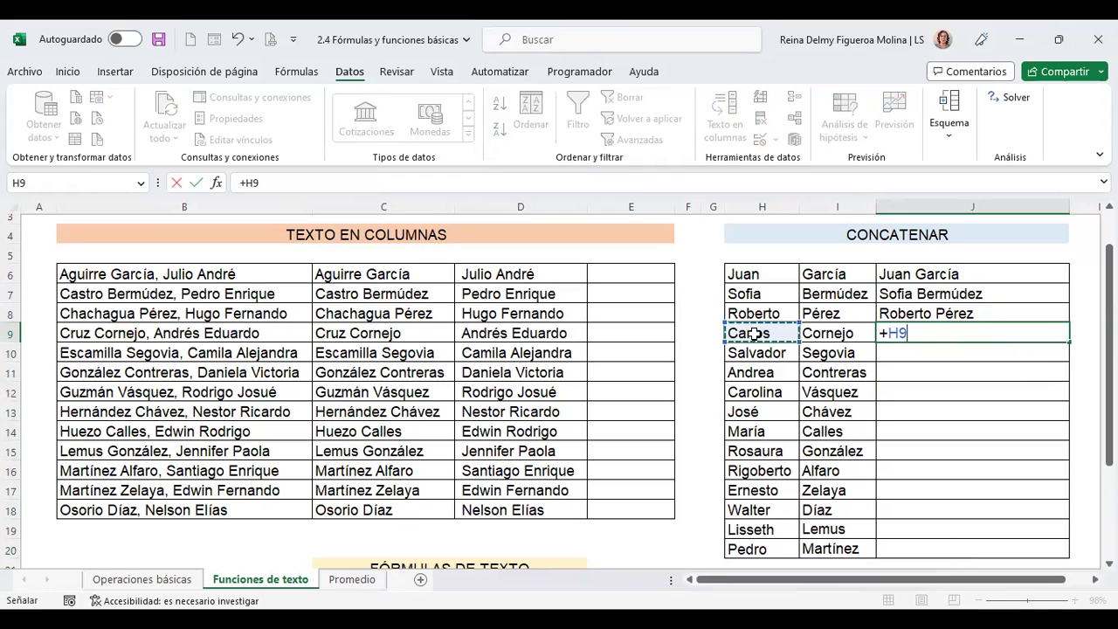
pyautogui.write('/')
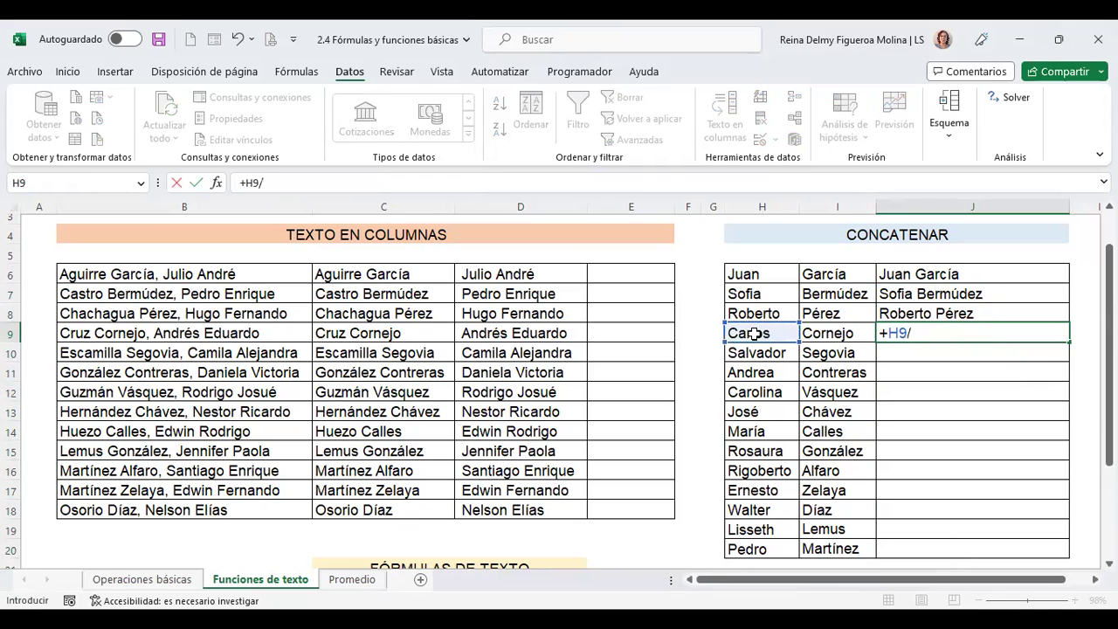
pyautogui.press('BackSpace')
pyautogui.write('&')
pyautogui.write('" "')
pyautogui.write('&')
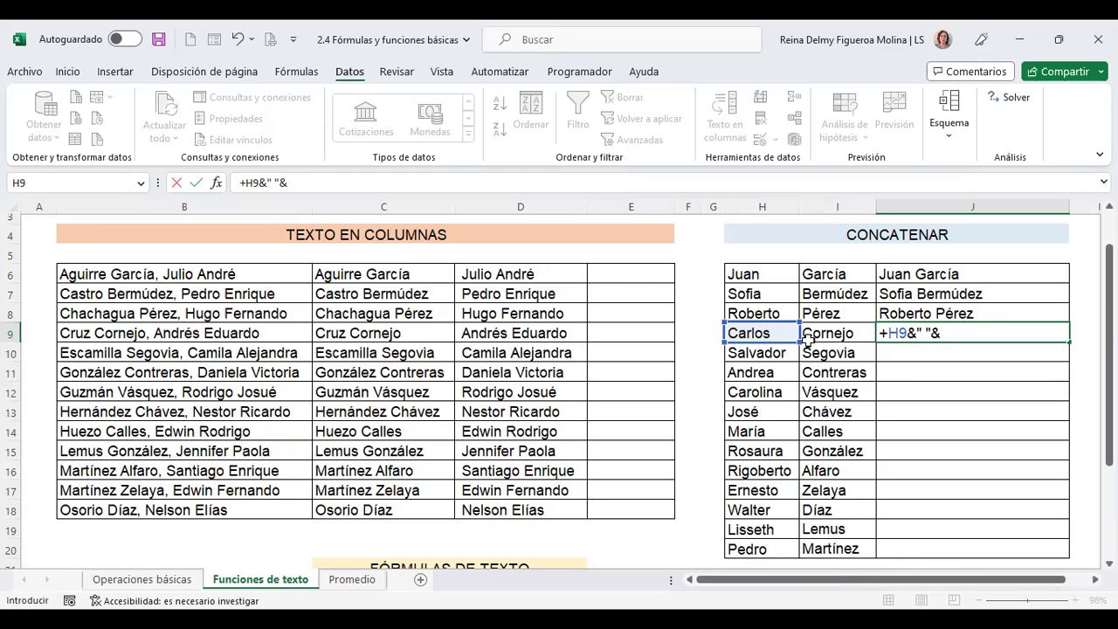
pyautogui.click(830, 334)
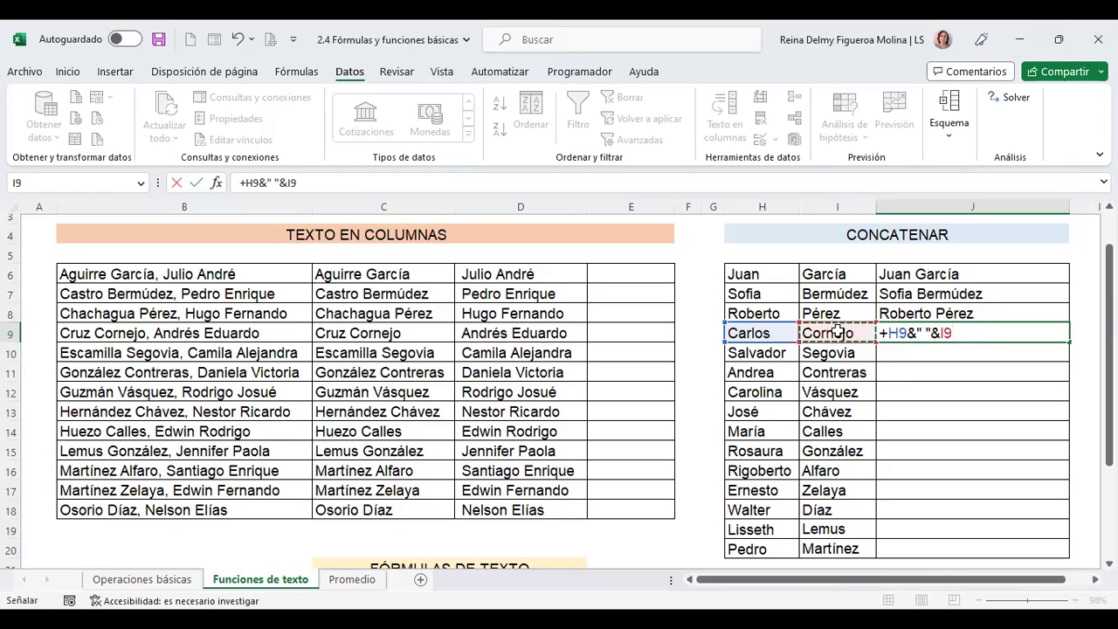
pyautogui.press('Return')
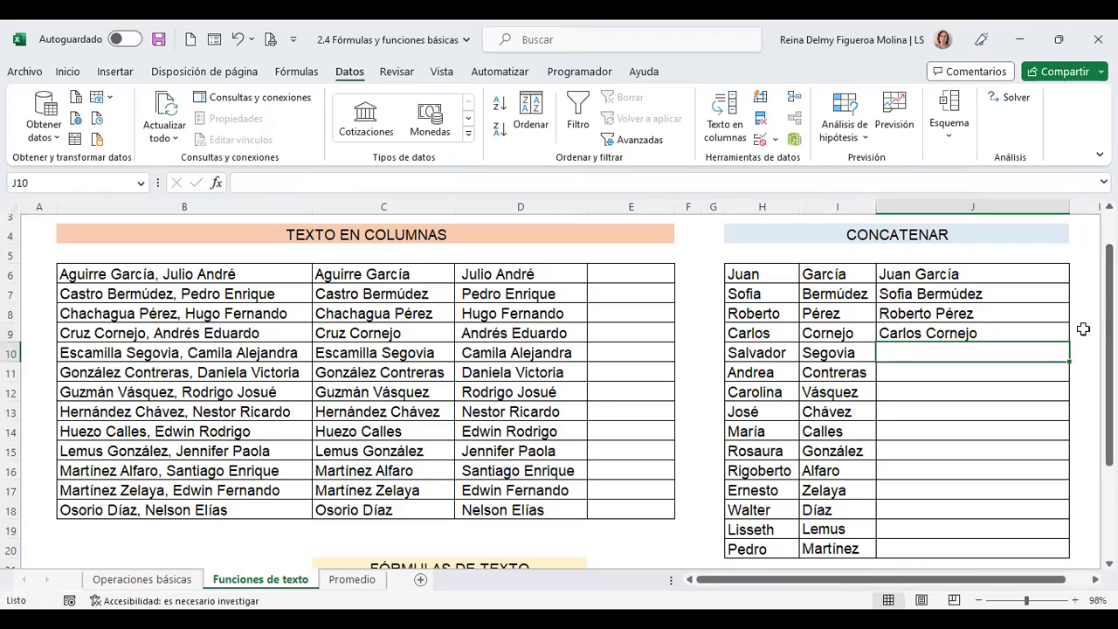
# - Reconfirm the J9 formula and fill it down to J20
pyautogui.click(1041, 328)
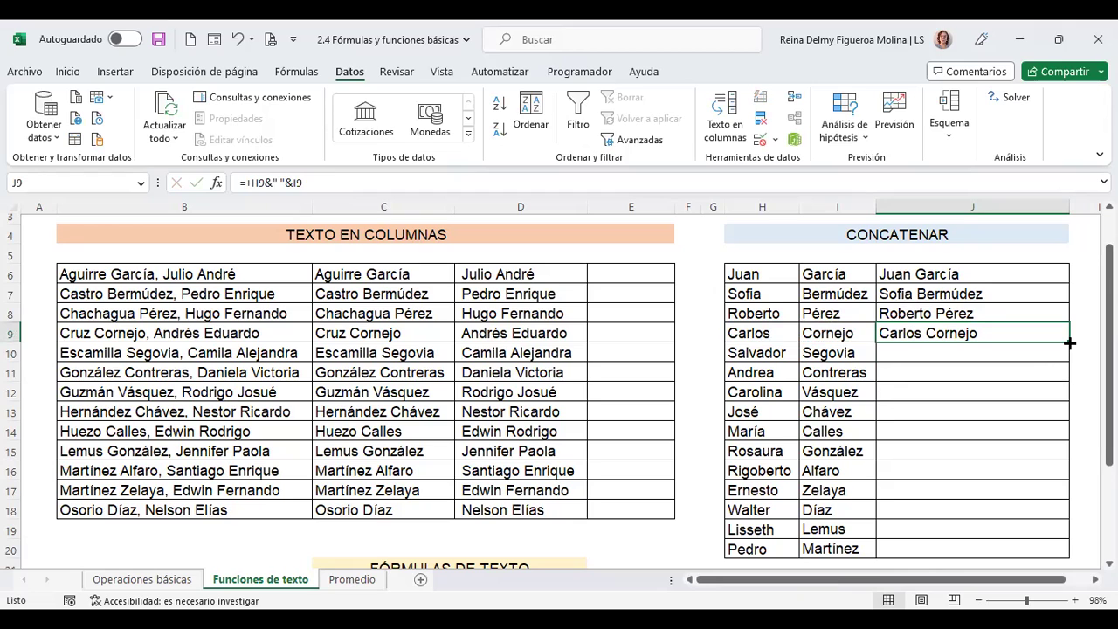
pyautogui.press('F2')
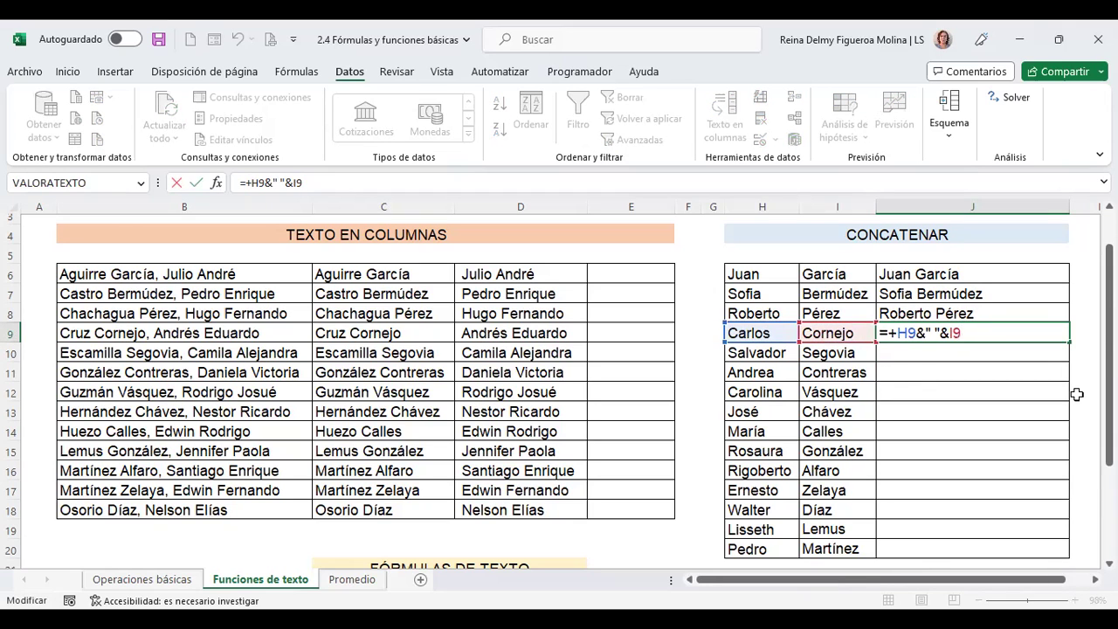
pyautogui.press('Return')
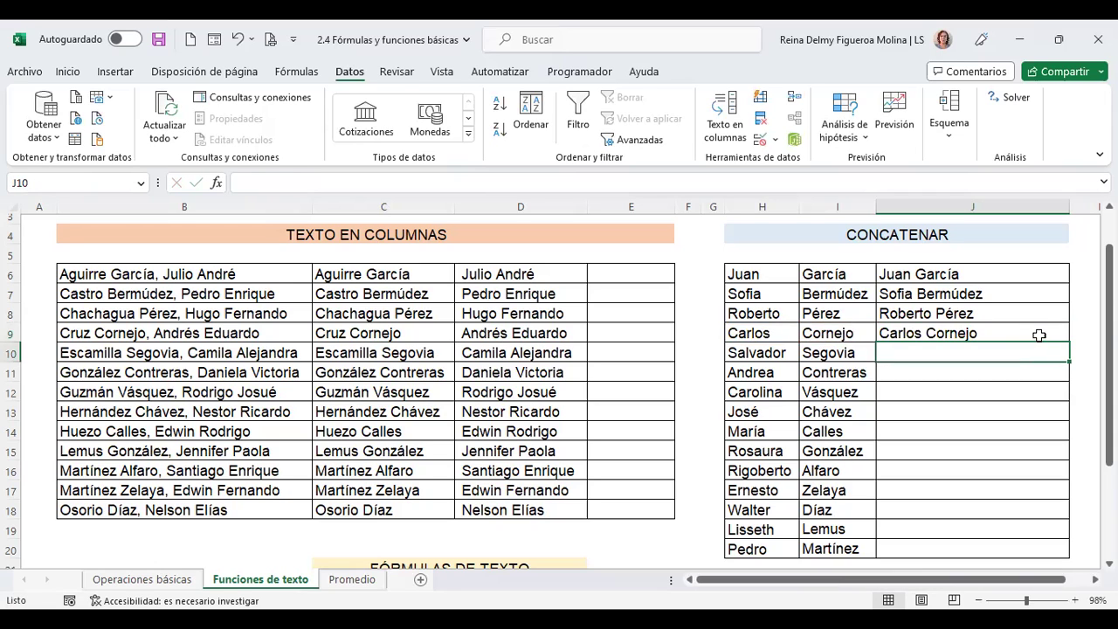
pyautogui.click(1042, 335)
pyautogui.moveTo(1067, 343); pyautogui.dragTo(1063, 550)
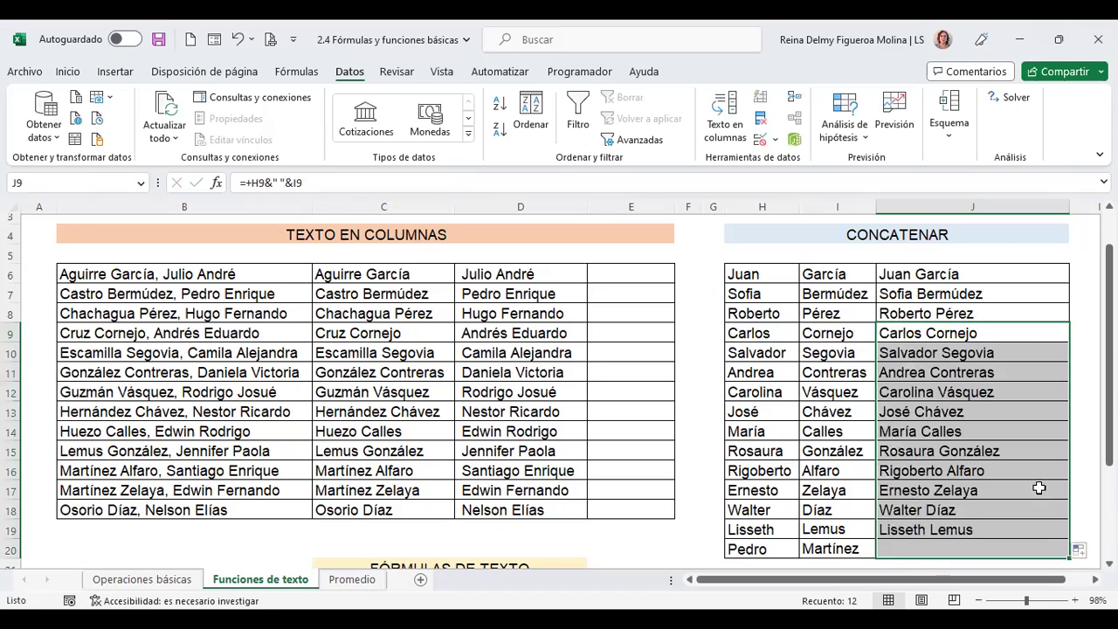
pyautogui.scroll(-2, 1039, 485)
pyautogui.scroll(1, 1037, 484)
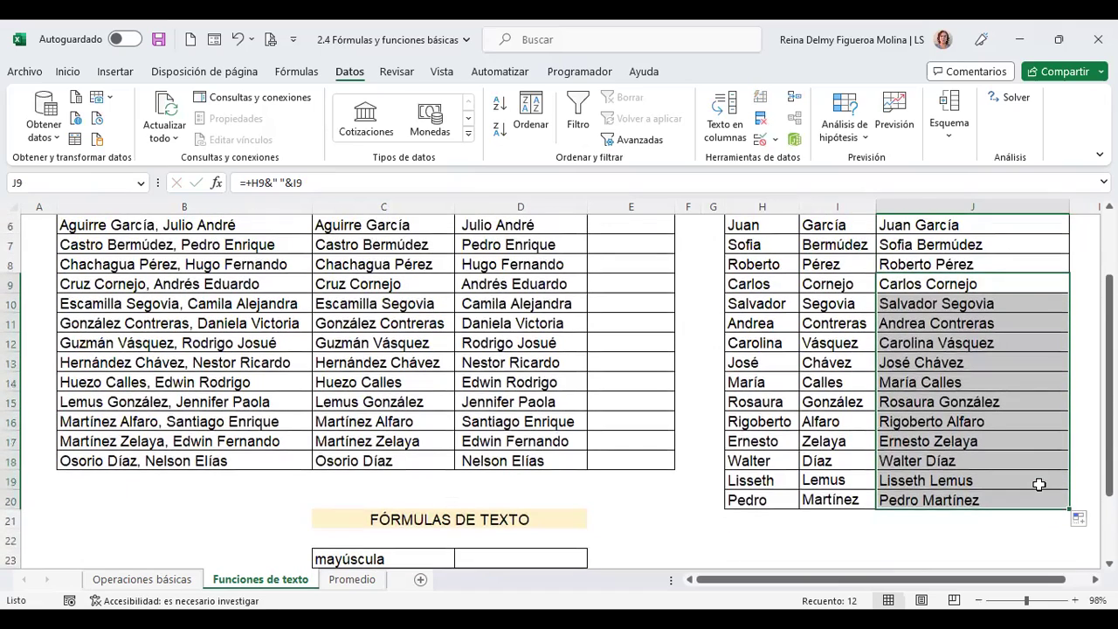
# - Check the copied formula in J10 and select the result cell beside mayúscula
pyautogui.click(992, 301)
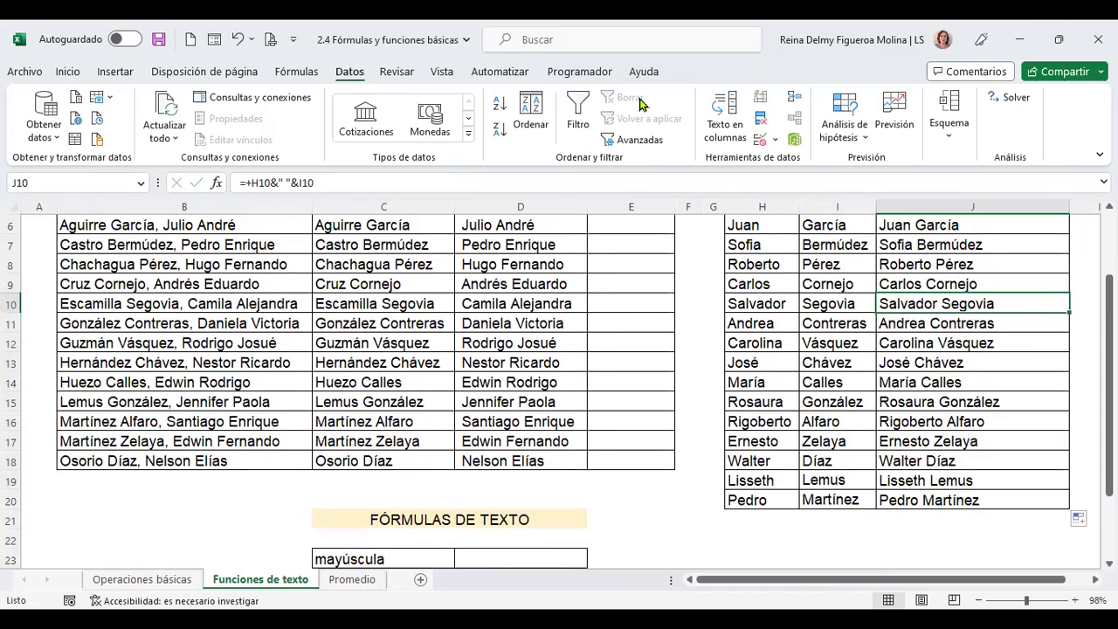
pyautogui.click(927, 520)
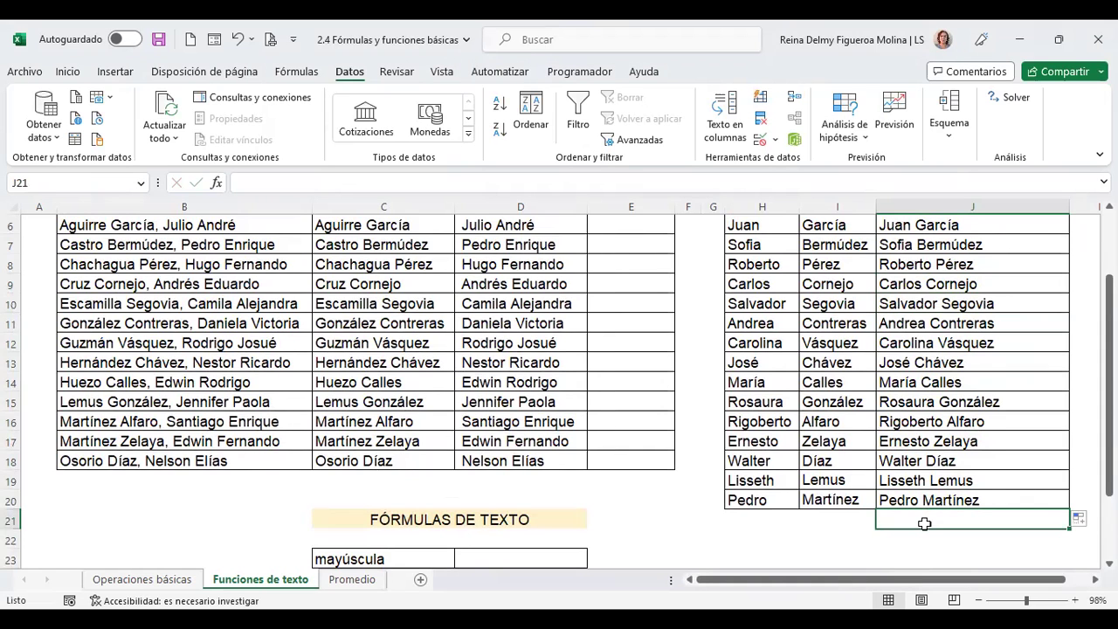
pyautogui.scroll(-2, 684, 459)
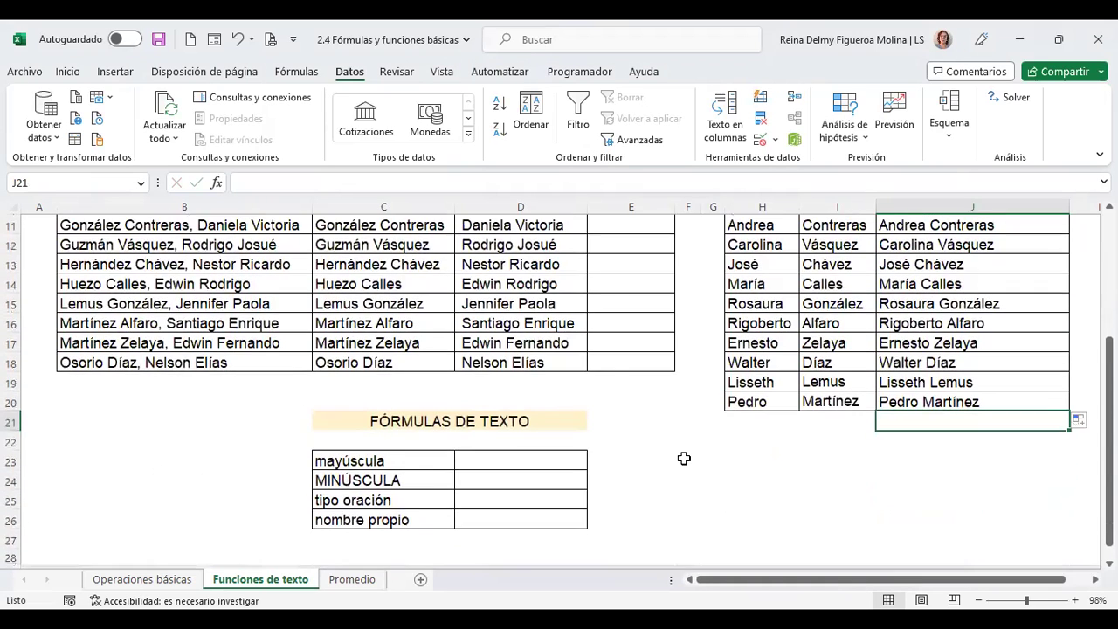
pyautogui.scroll(2, 683, 459)
pyautogui.scroll(2, 684, 458)
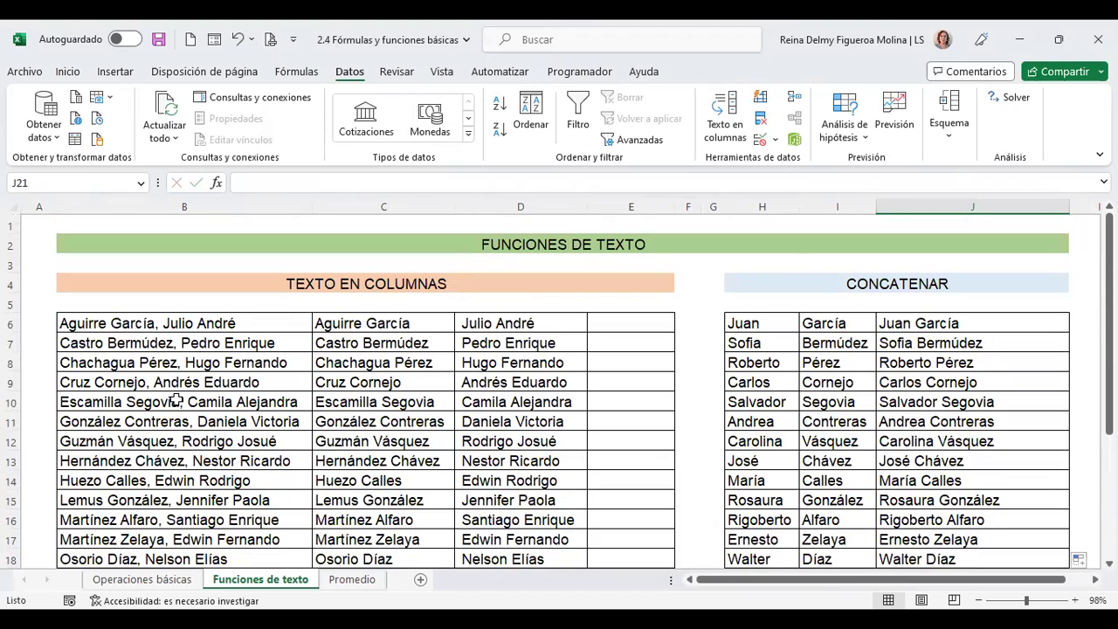
pyautogui.scroll(-3, 447, 368)
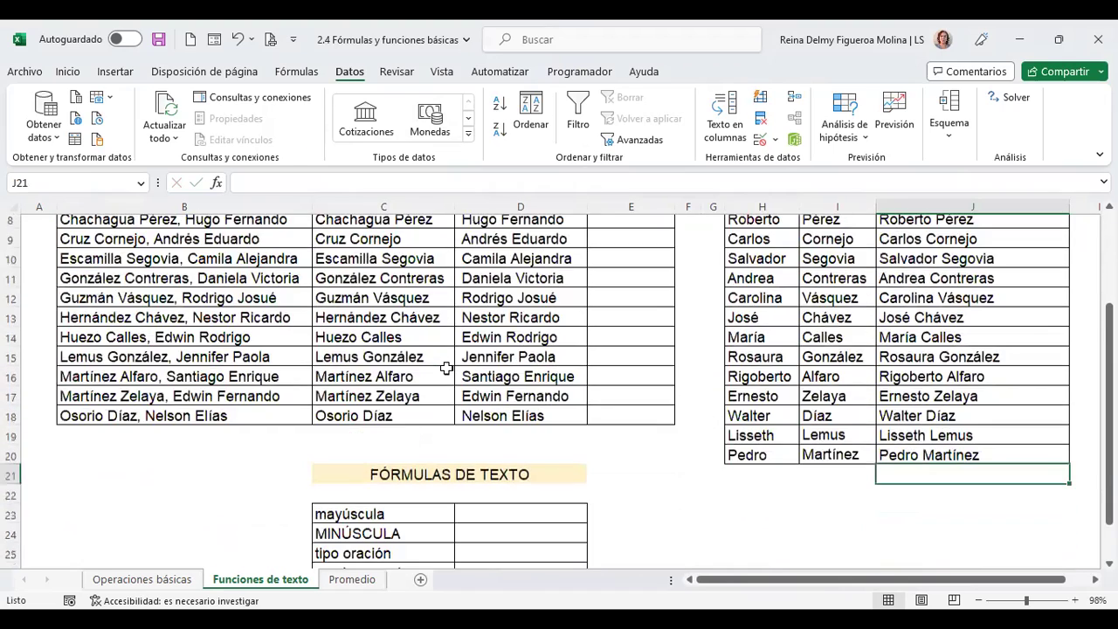
pyautogui.scroll(-1, 446, 367)
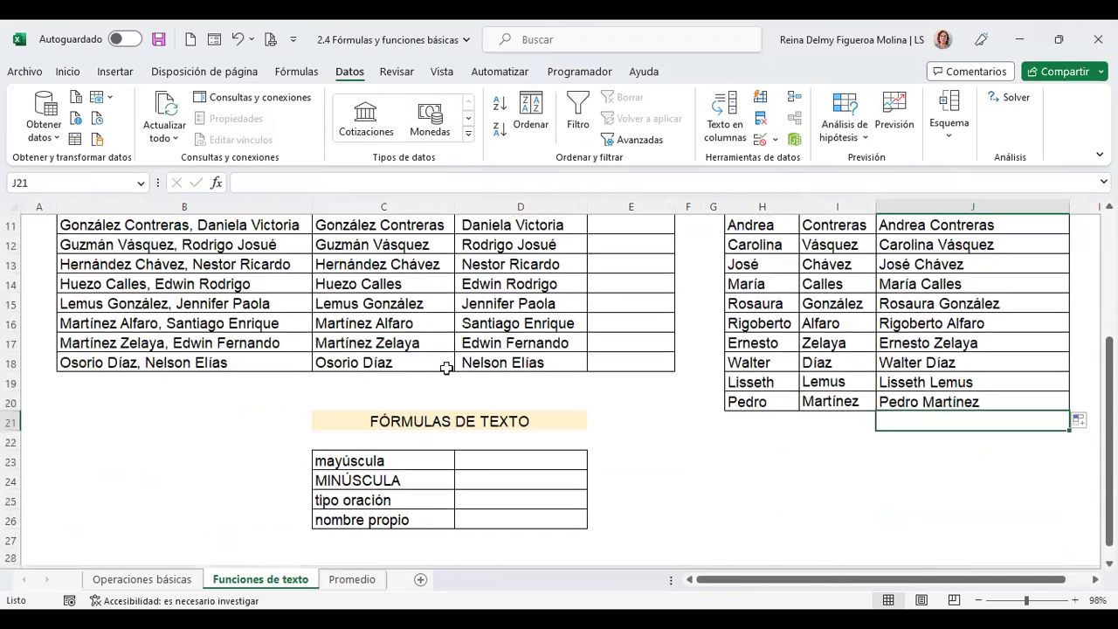
pyautogui.click(489, 461)
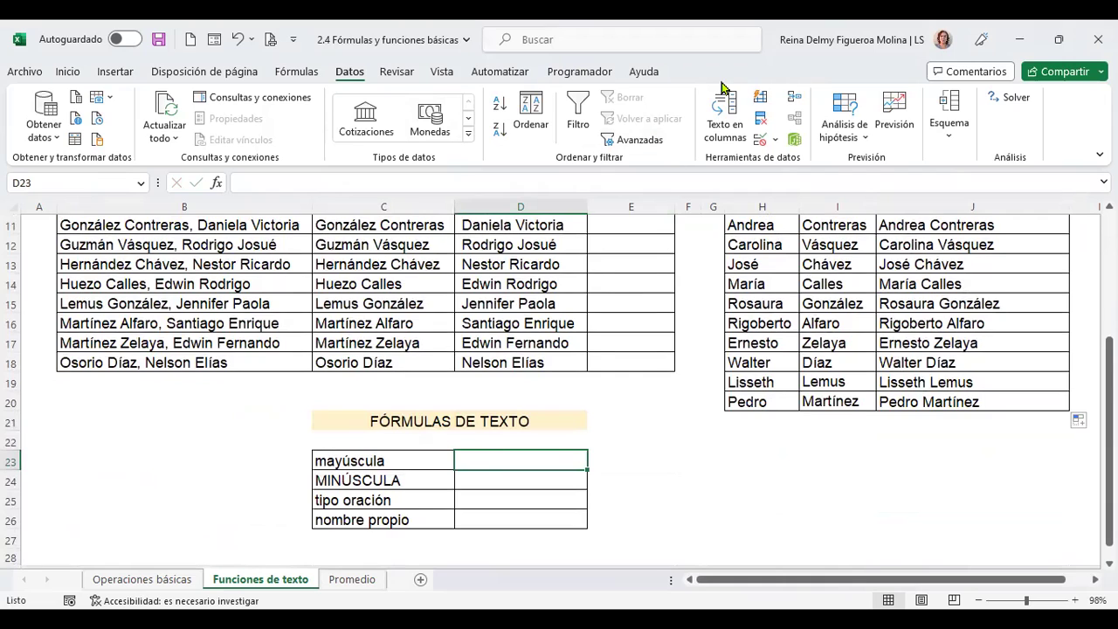
pyautogui.scroll(1, 857, 367)
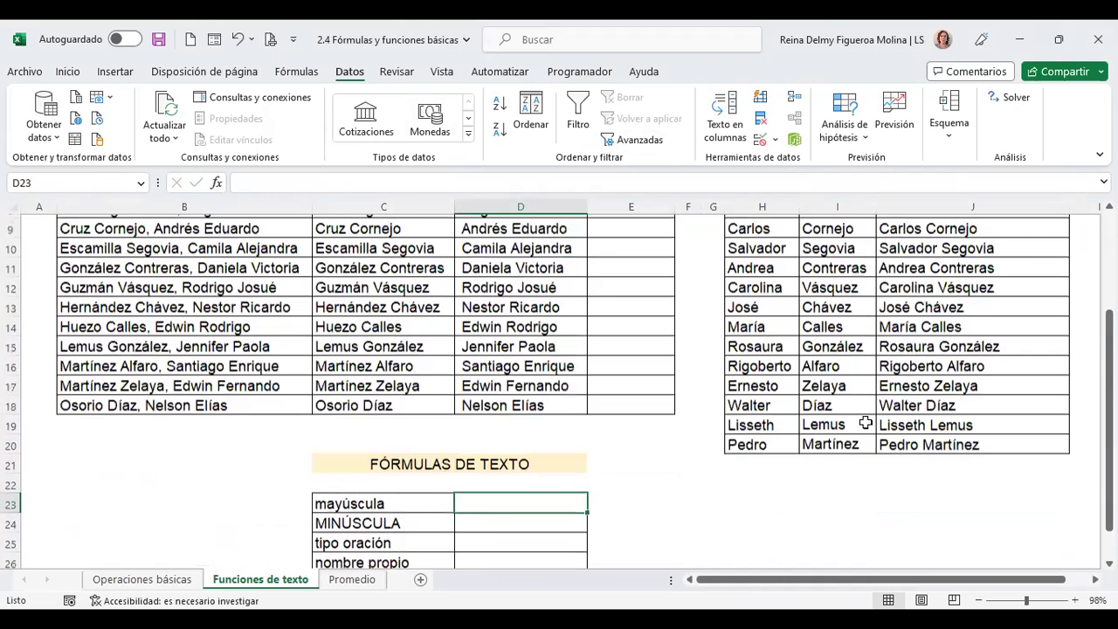
pyautogui.scroll(1, 864, 422)
pyautogui.scroll(1, 864, 422)
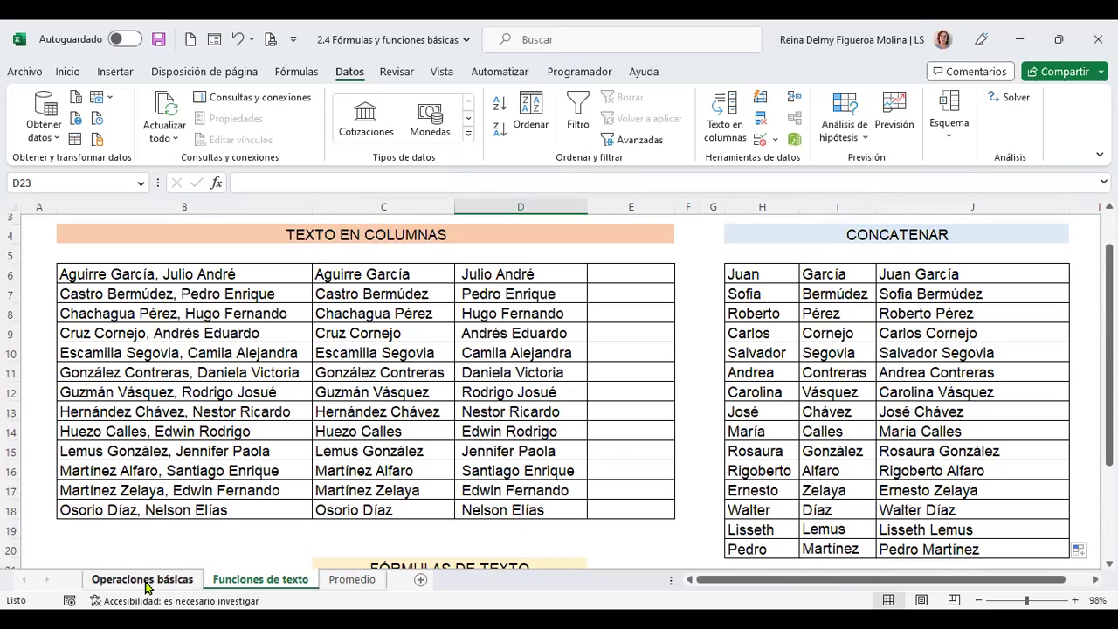
# - Switch to the Operaciones básicas sheet and look at the cells below the division result
pyautogui.click(145, 580)
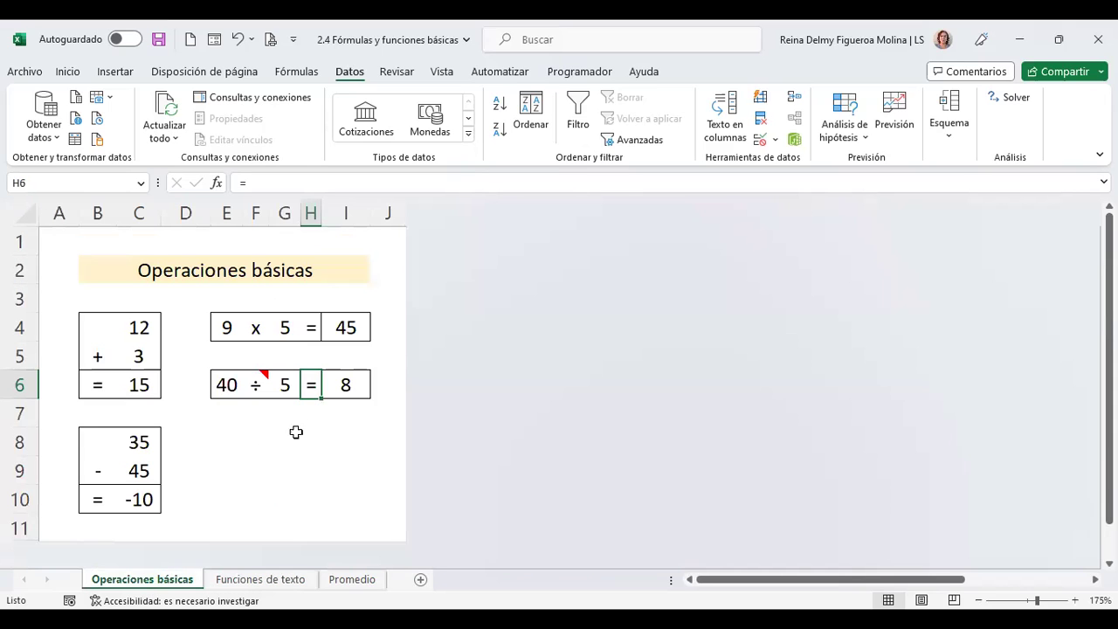
pyautogui.moveTo(259, 382)
pyautogui.click(307, 418)
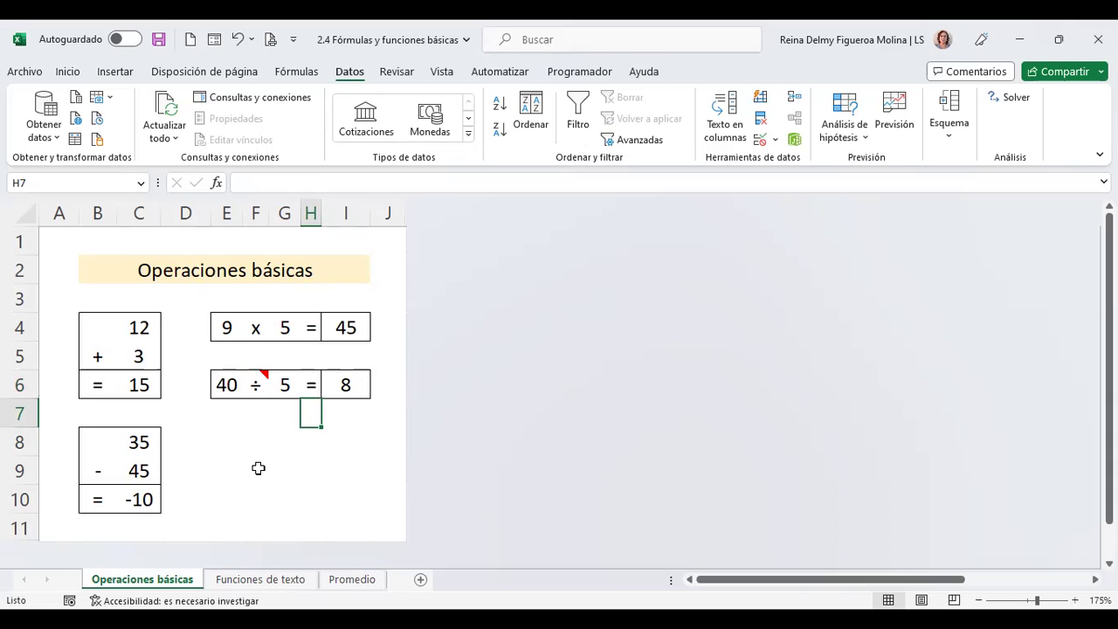
pyautogui.press('Left')
pyautogui.press('Left')
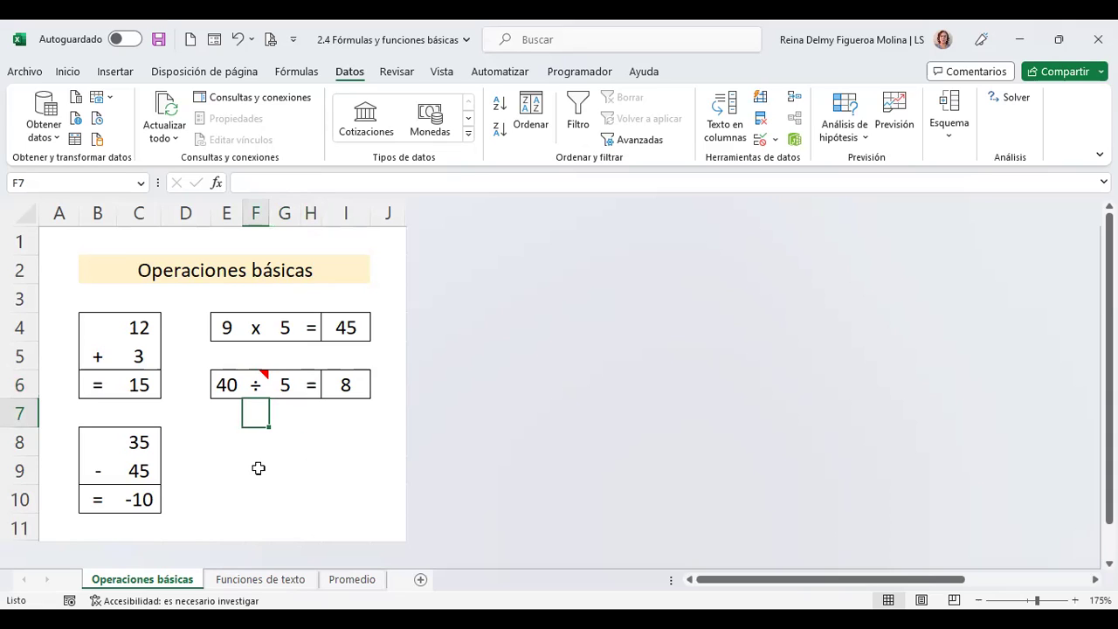
pyautogui.press('alt')
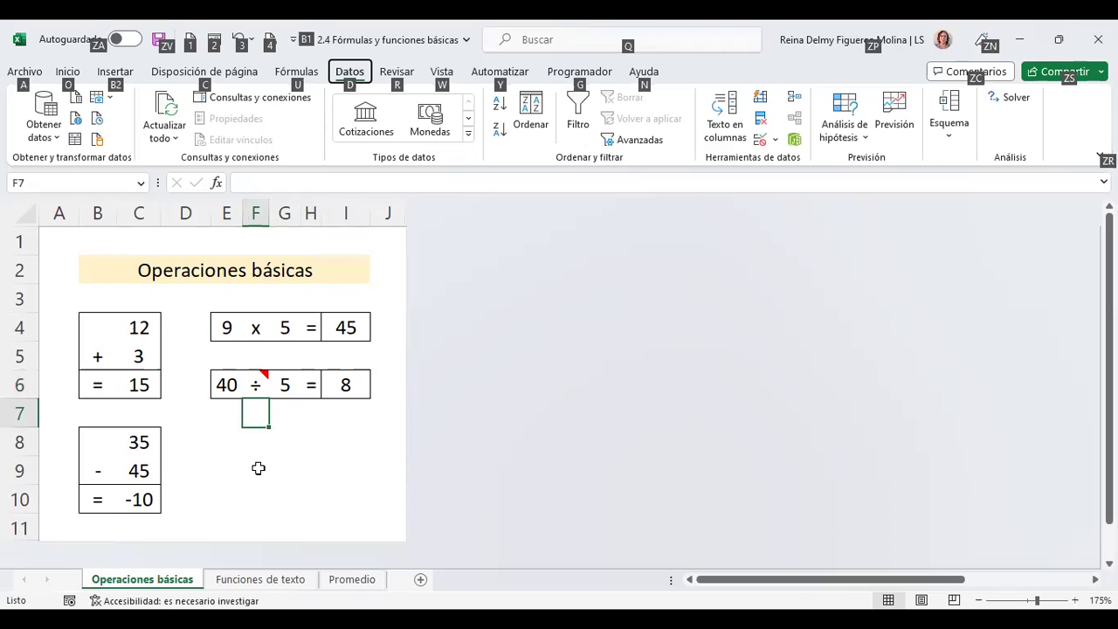
pyautogui.press('alt')
pyautogui.press('alt')
# - Start a +5/ entry in I9, then discard it, leaving the sheet unchanged
pyautogui.click(258, 468)
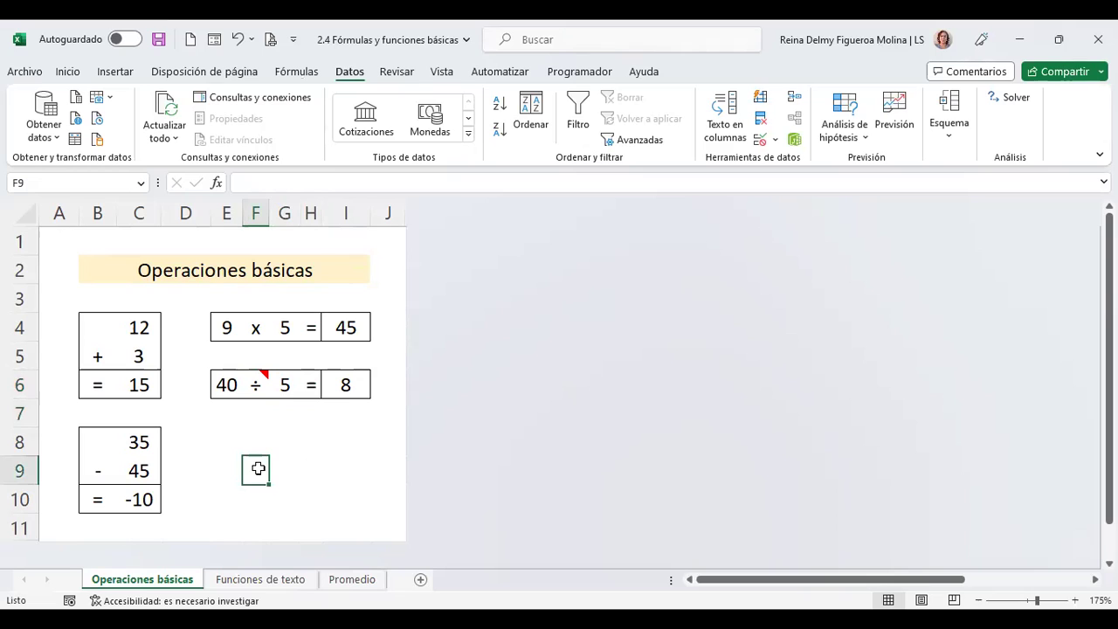
pyautogui.press('Up')
pyautogui.press('Up')
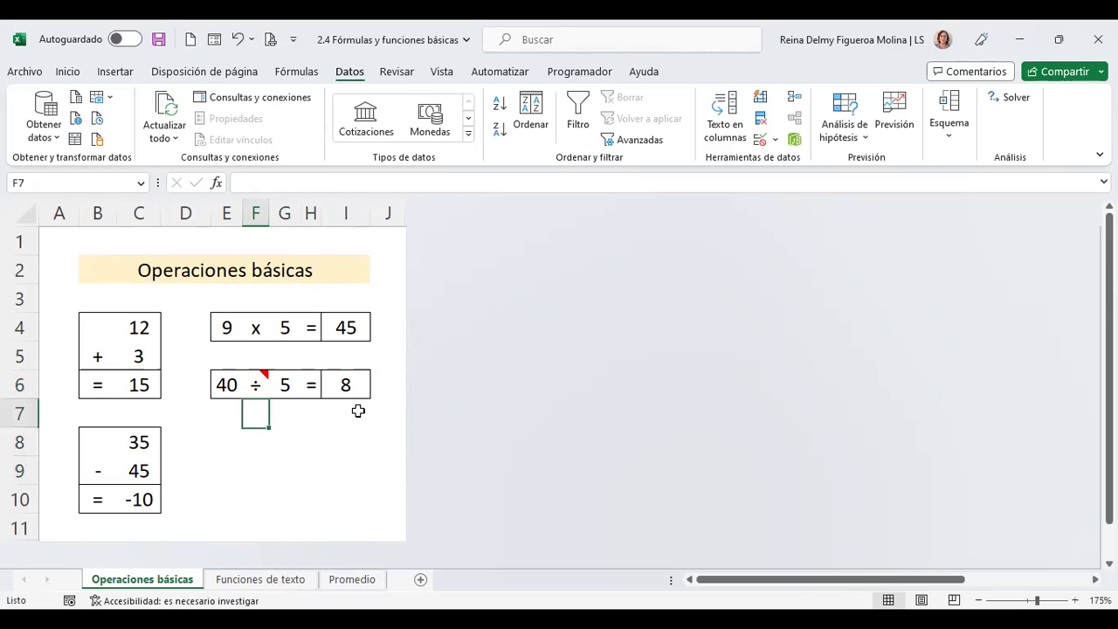
pyautogui.press('alt')
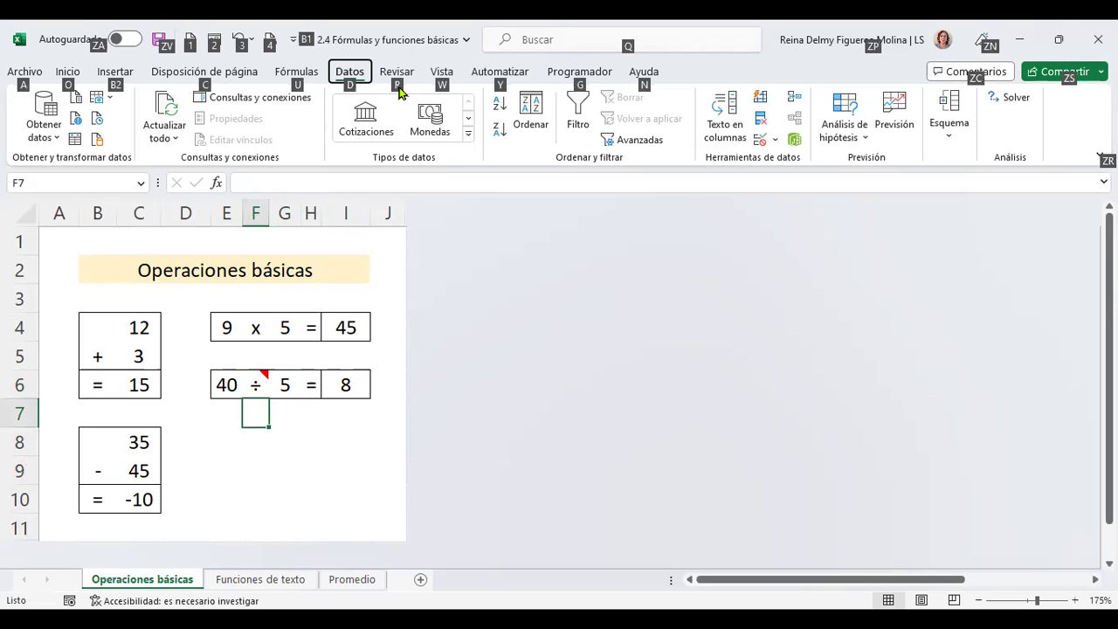
pyautogui.press('alt')
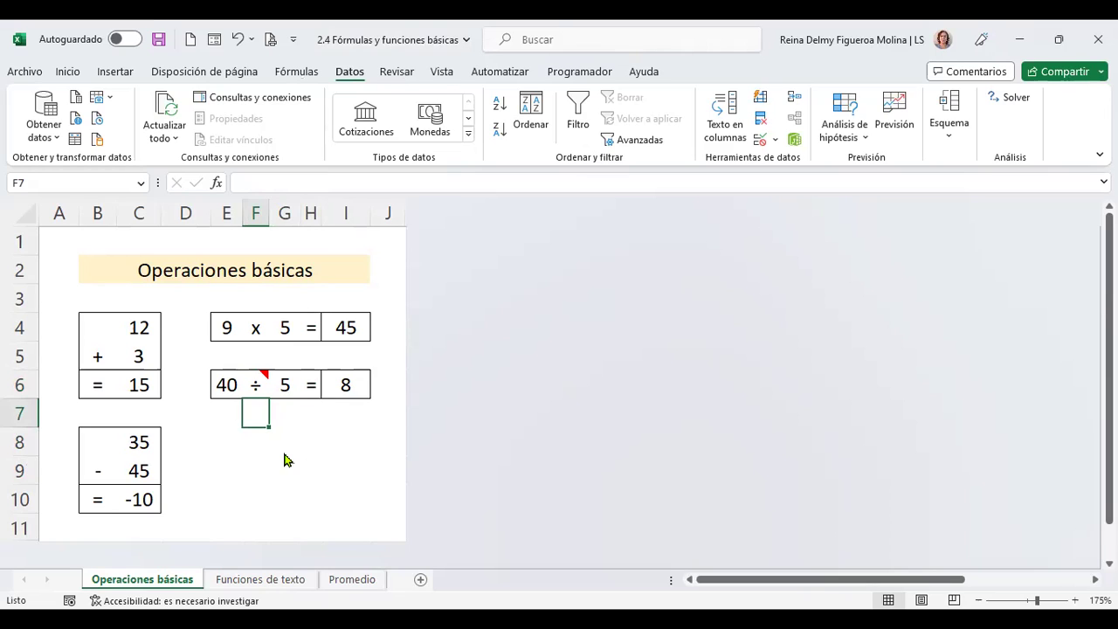
pyautogui.press('alt')
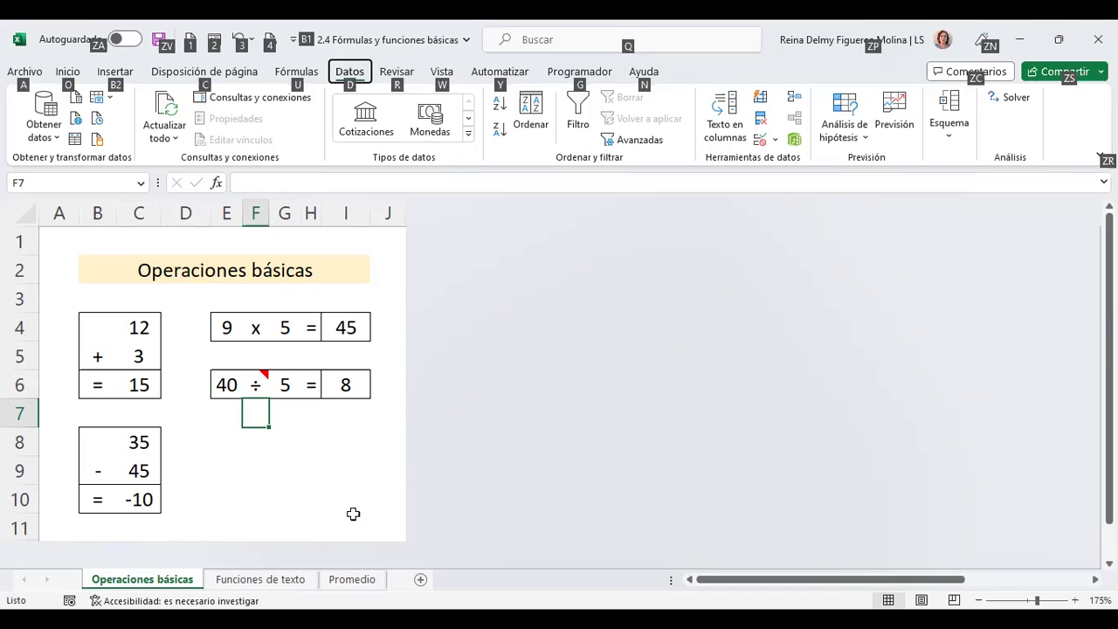
pyautogui.click(345, 462)
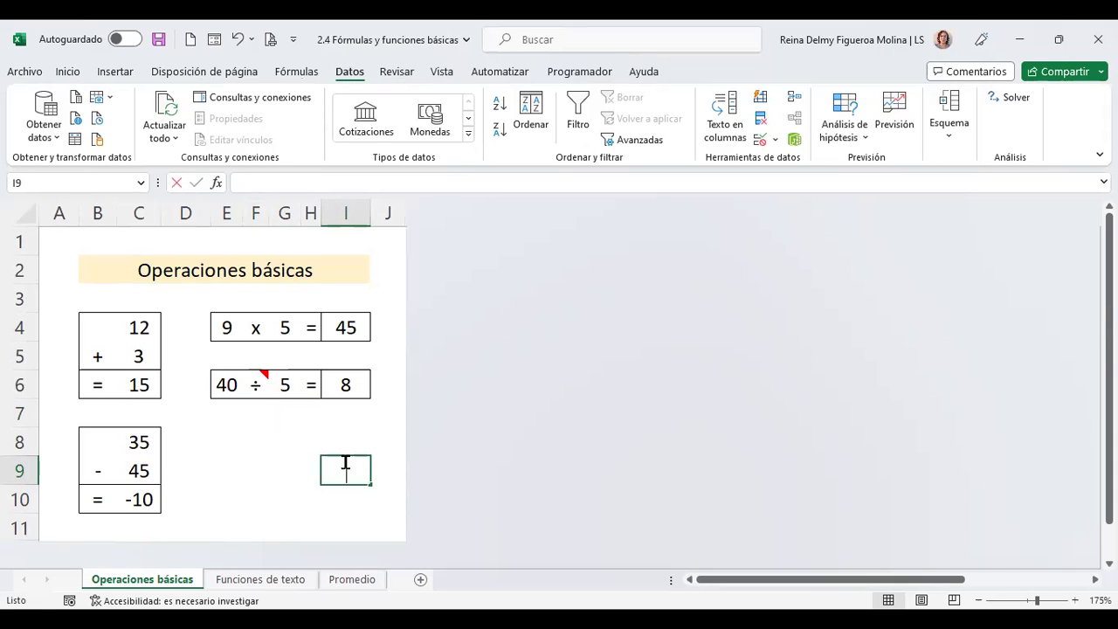
pyautogui.write('+5/')
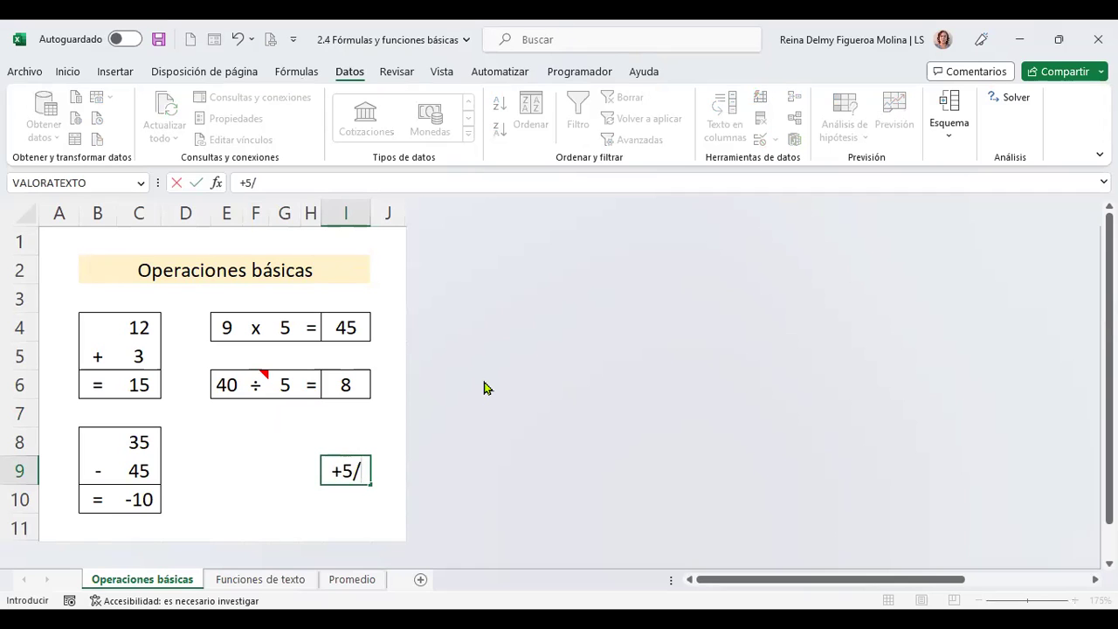
pyautogui.press('Escape')
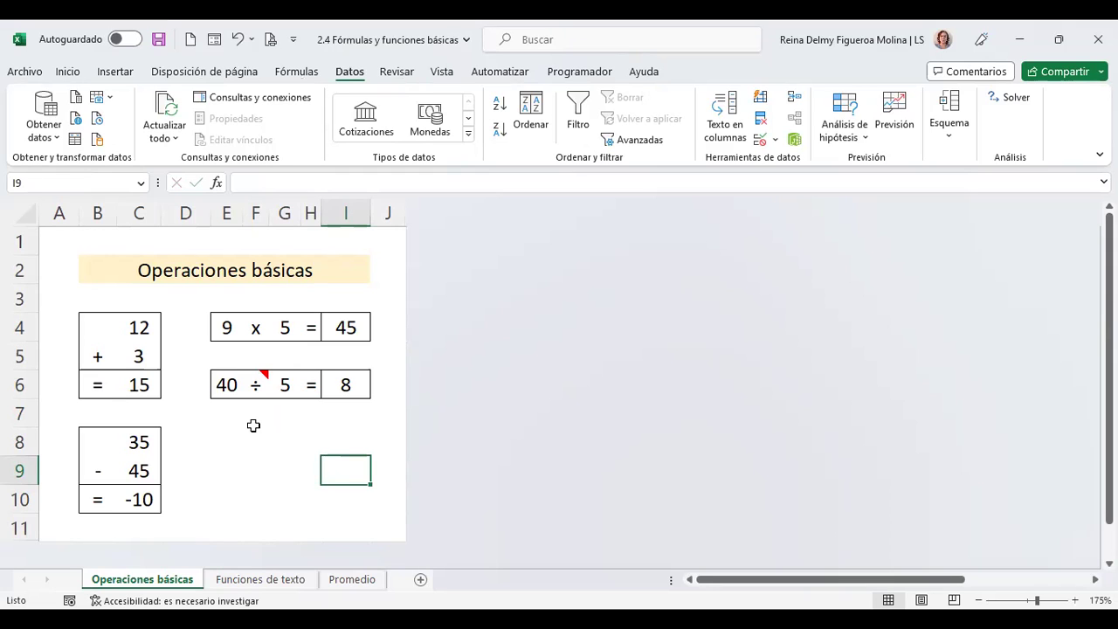
# - Return to the Funciones de texto sheet, scrolled down to the FÓRMULAS DE TEXTO table
pyautogui.click(280, 579)
pyautogui.scroll(-1, 400, 462)
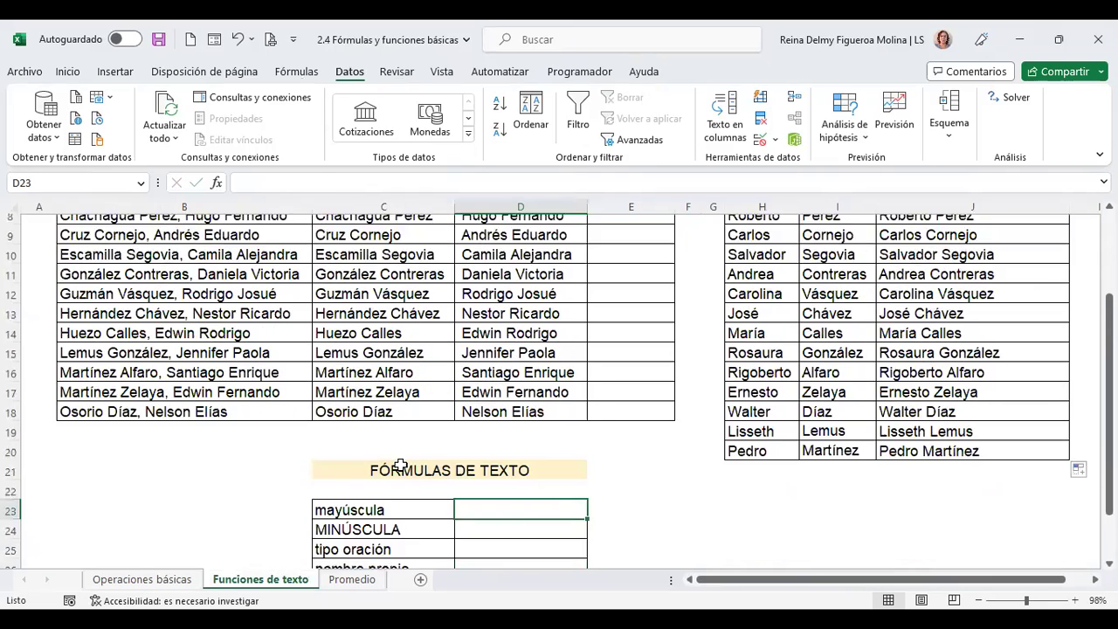
pyautogui.scroll(-2, 400, 463)
pyautogui.click(516, 482)
pyautogui.press('Down')
pyautogui.press('Up')
pyautogui.press('Up')
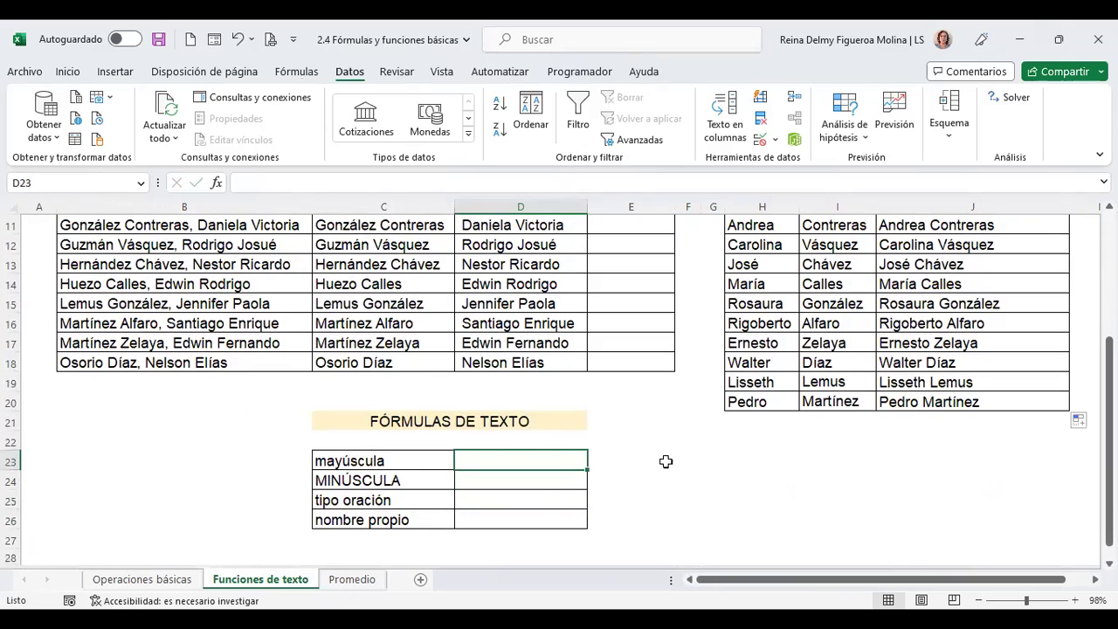
# - Review the mayúscula through nombre propio labels and select result cell D23
pyautogui.click(386, 462)
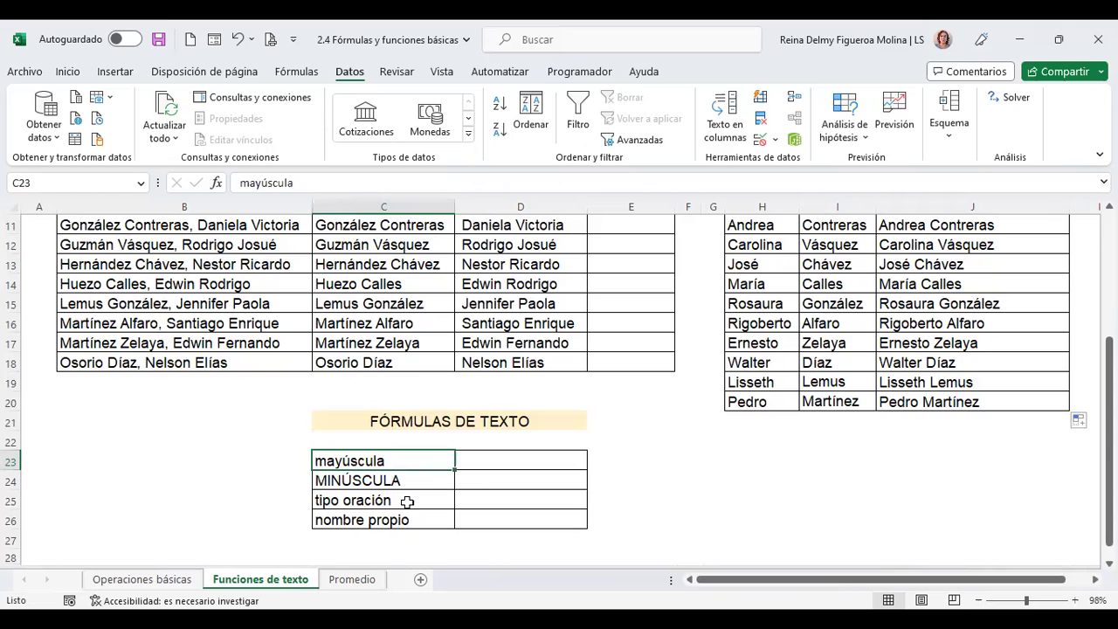
pyautogui.moveTo(404, 500); pyautogui.dragTo(403, 521)
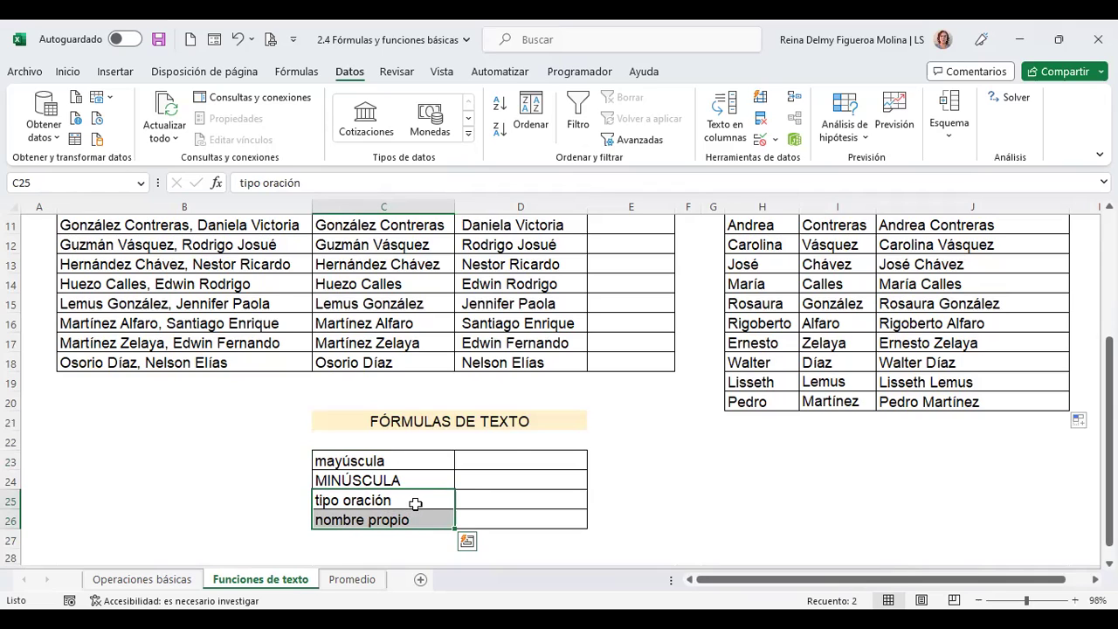
pyautogui.click(515, 460)
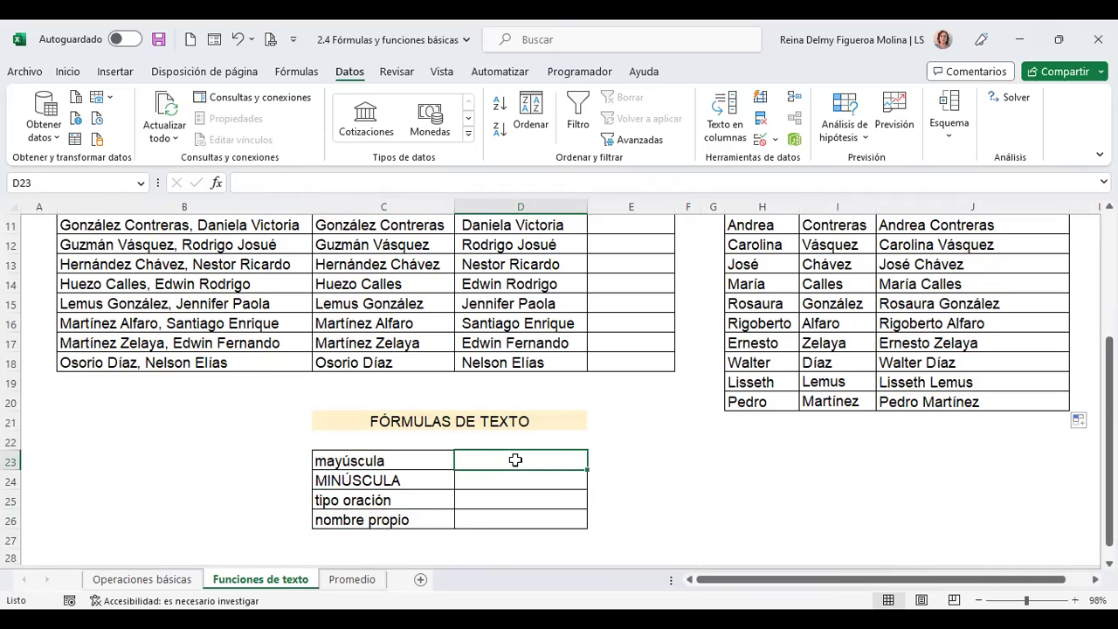
pyautogui.press('Left')
pyautogui.press('Right')
pyautogui.click(406, 457)
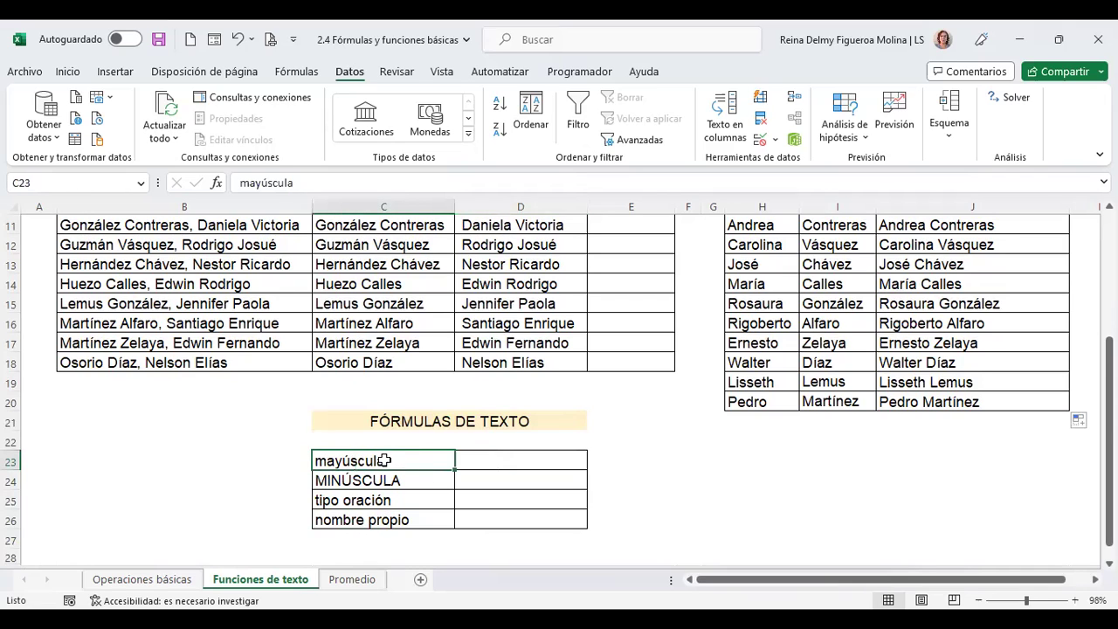
pyautogui.click(557, 459)
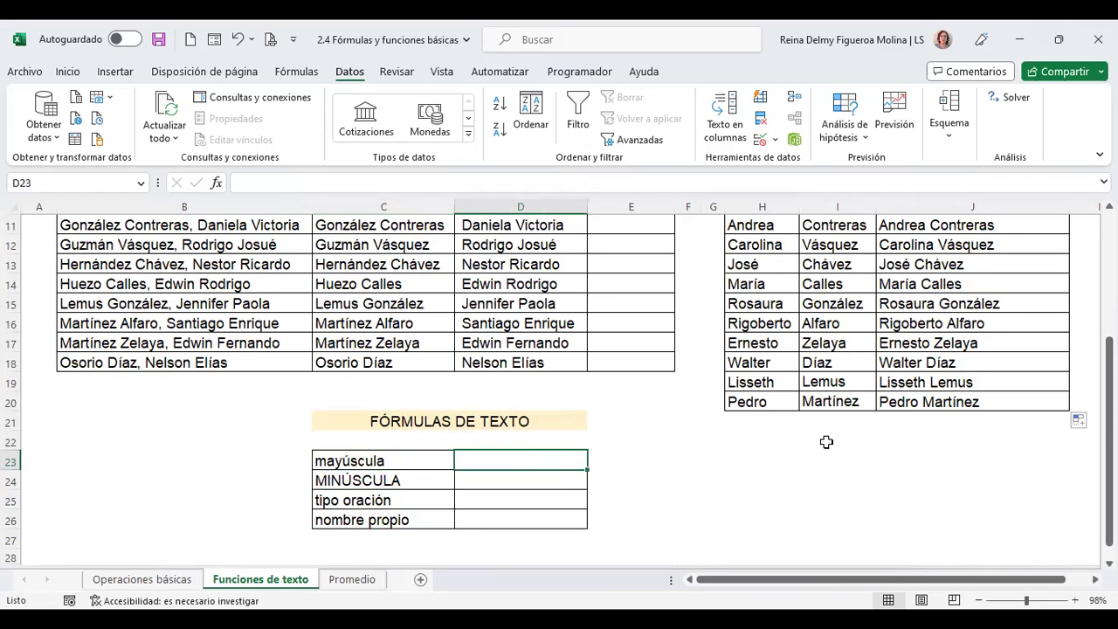
# - Enter =+MAYUSC(C23) in D23 so it shows MAYÚSCULA
pyautogui.write('+mayu')
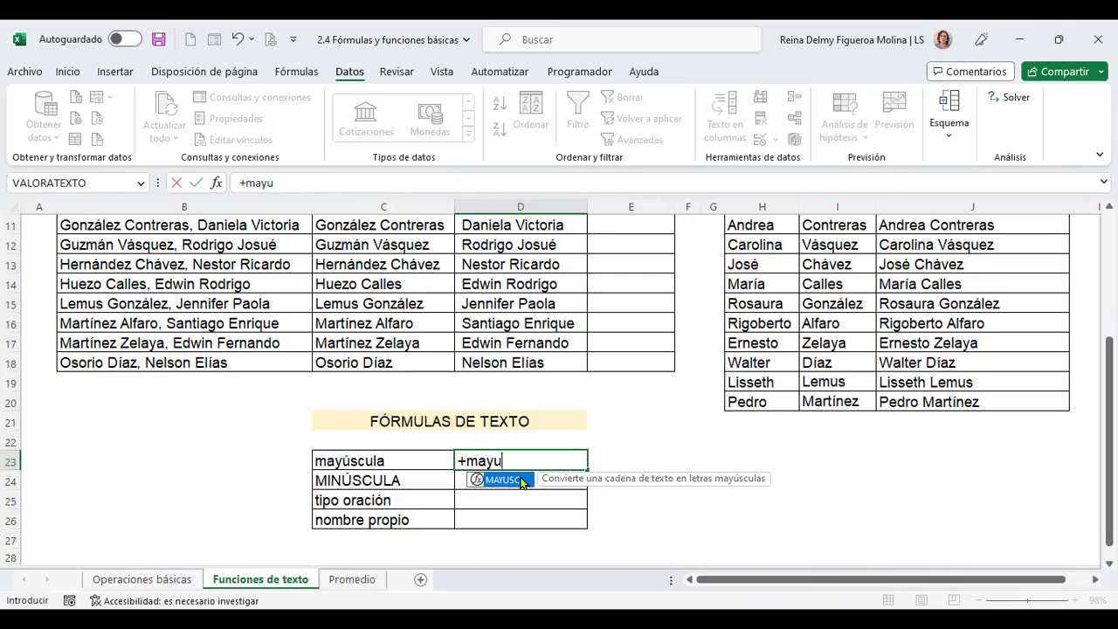
pyautogui.doubleClick(522, 482)
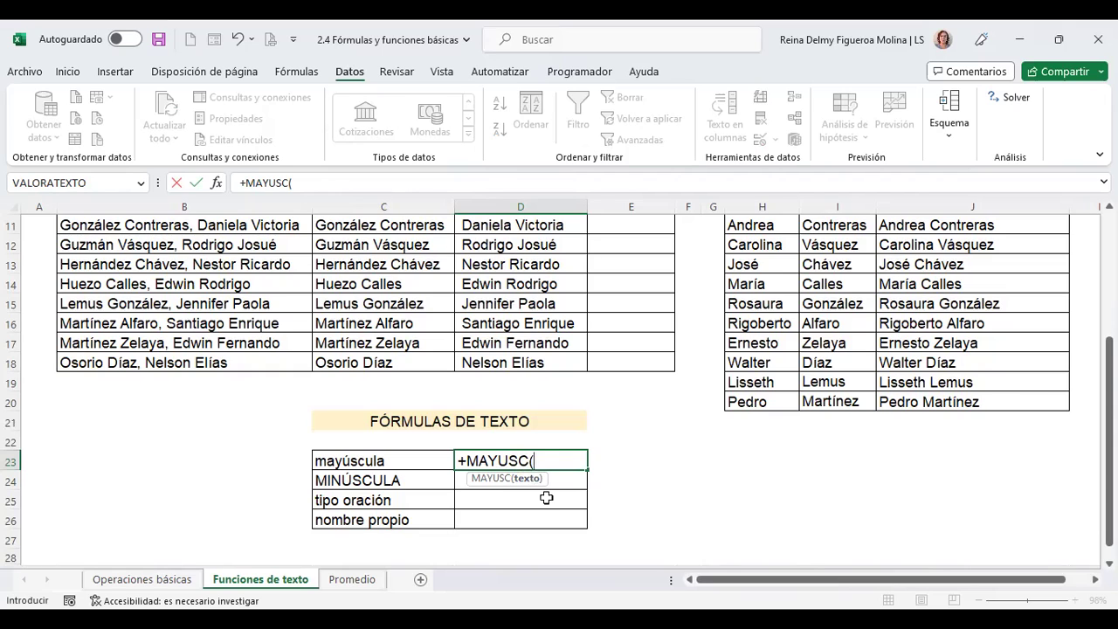
pyautogui.click(408, 460)
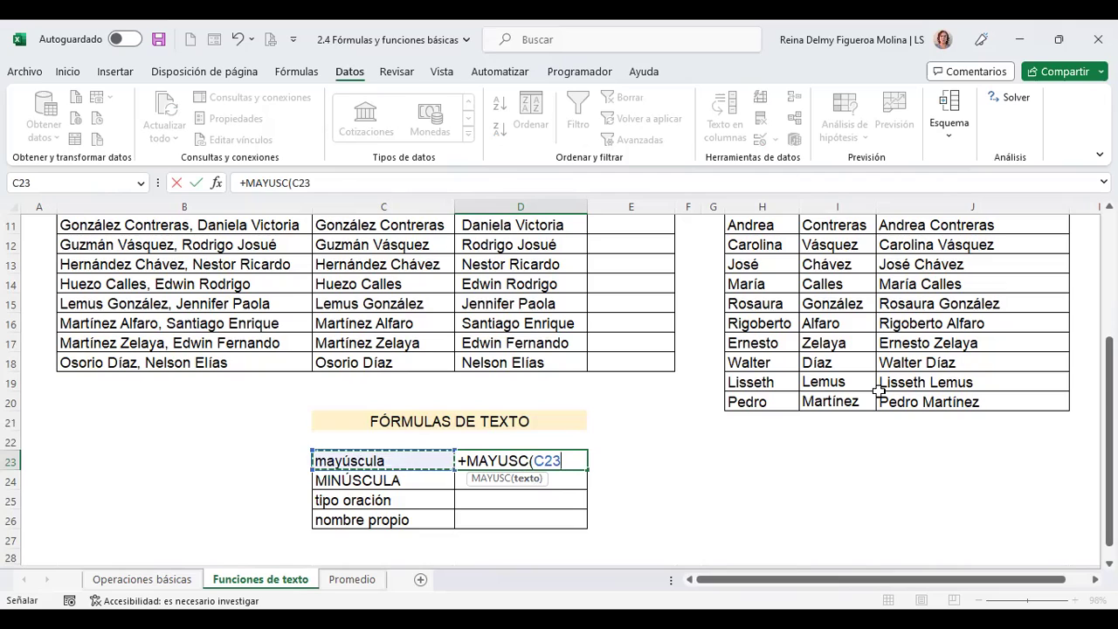
pyautogui.press('Return')
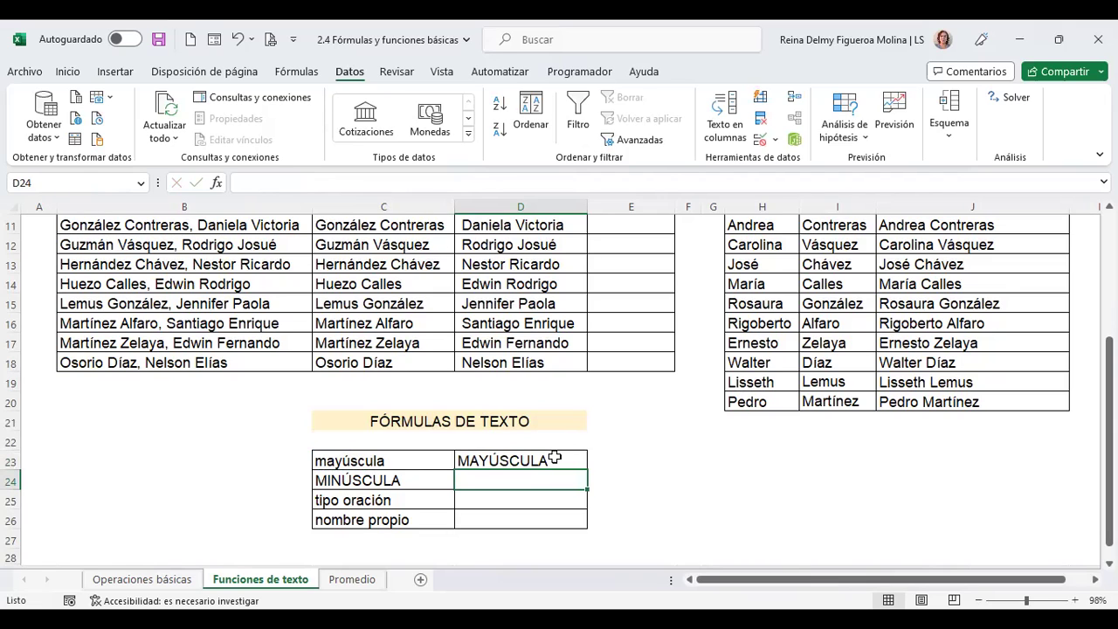
# - Enter =+MINUSC(C24) in D24 so it shows minúscula, then review it
pyautogui.write('+')
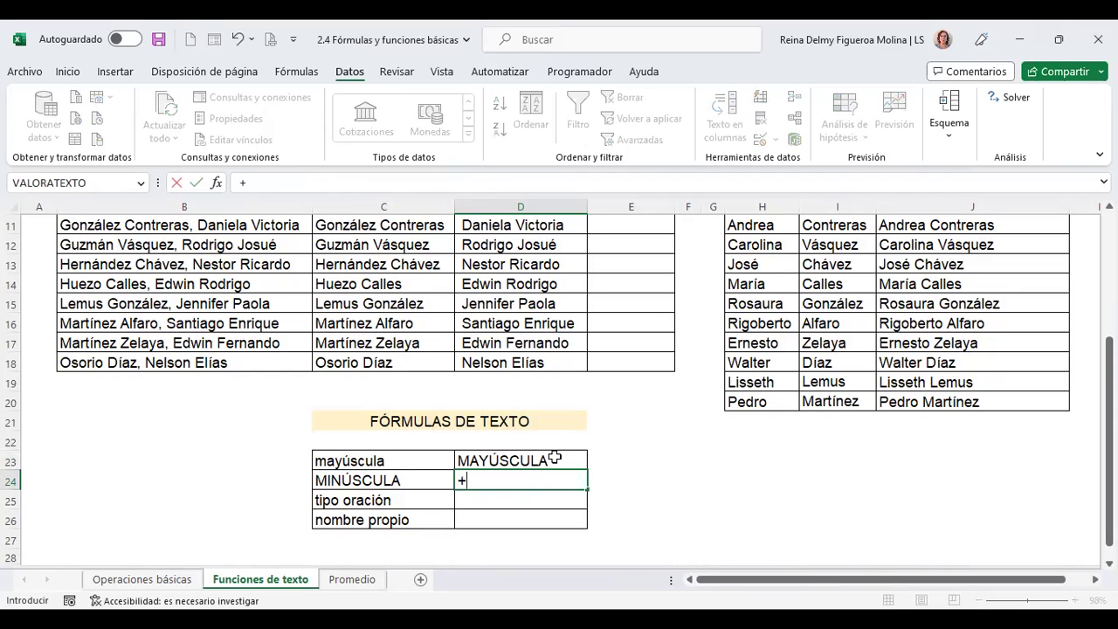
pyautogui.write('minu')
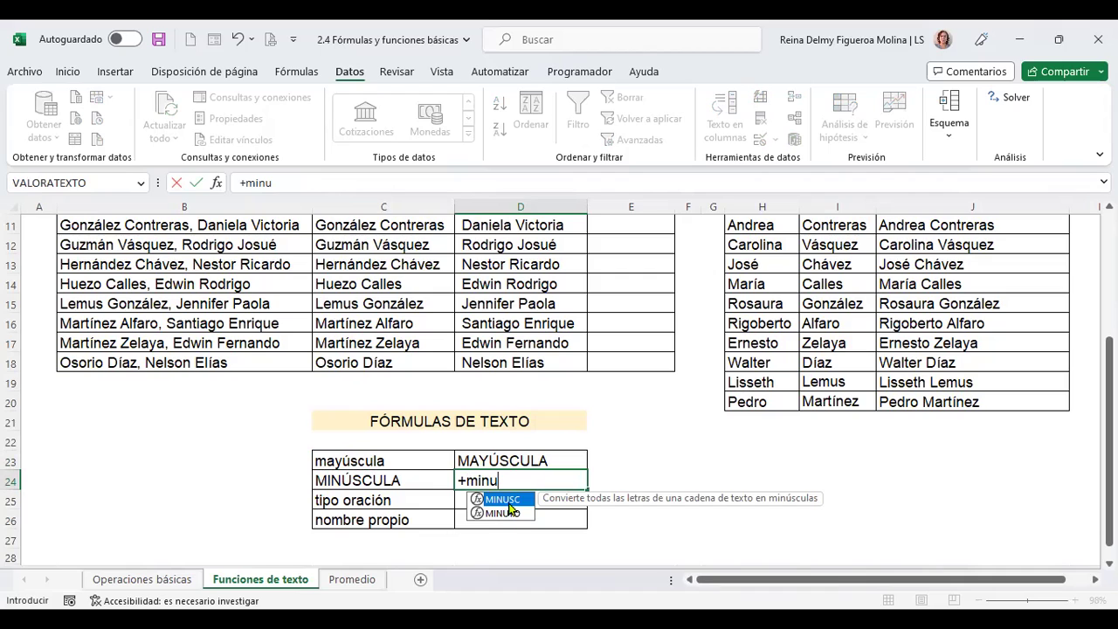
pyautogui.doubleClick(524, 499)
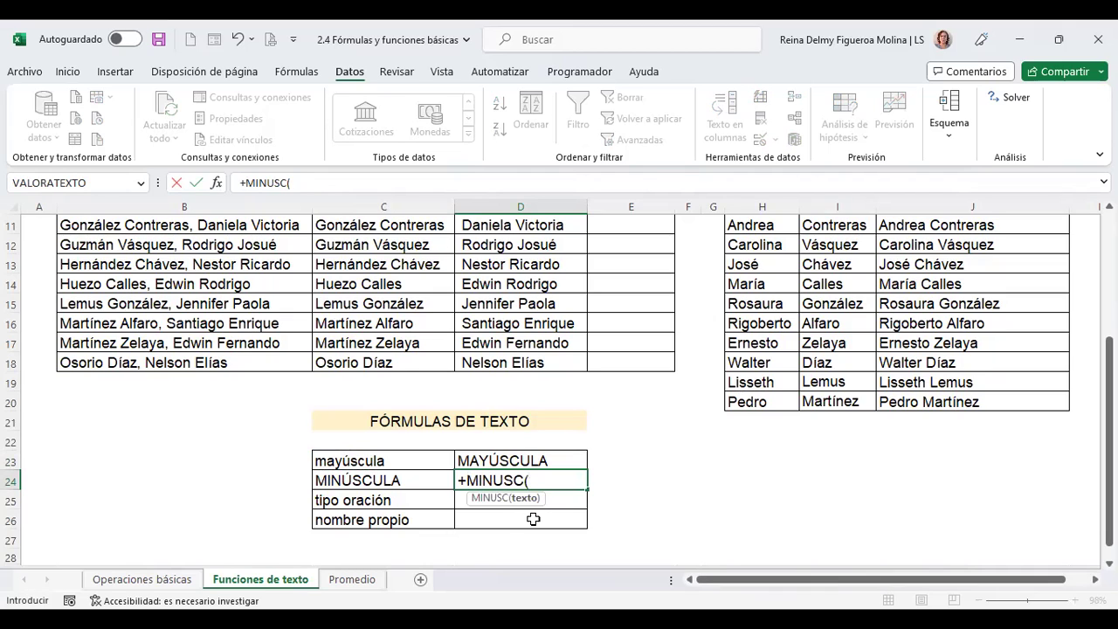
pyautogui.click(399, 479)
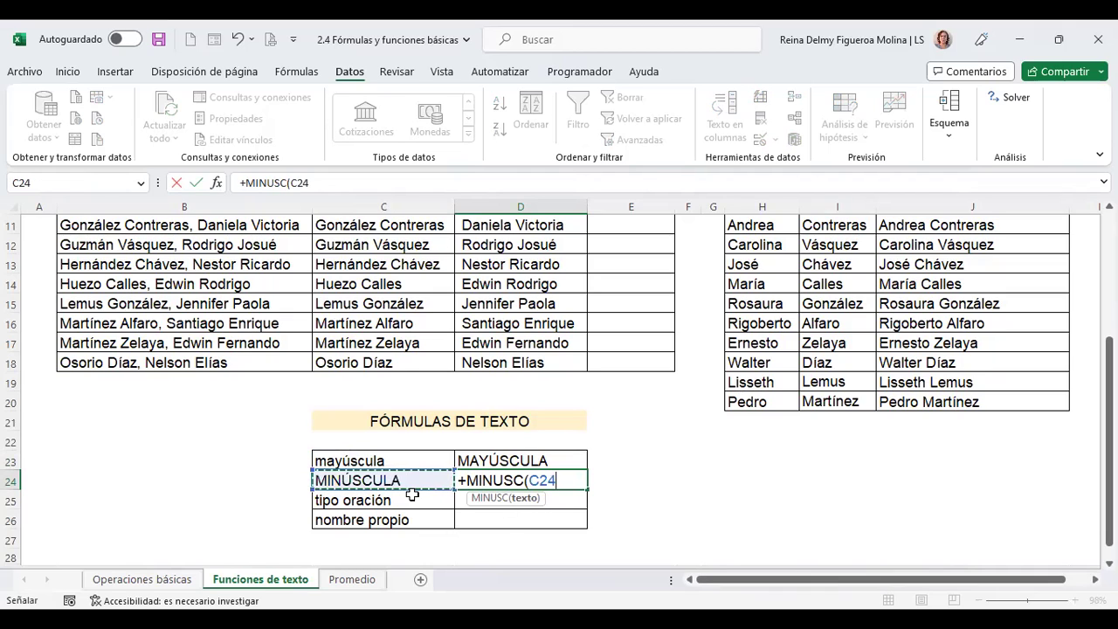
pyautogui.press('Return')
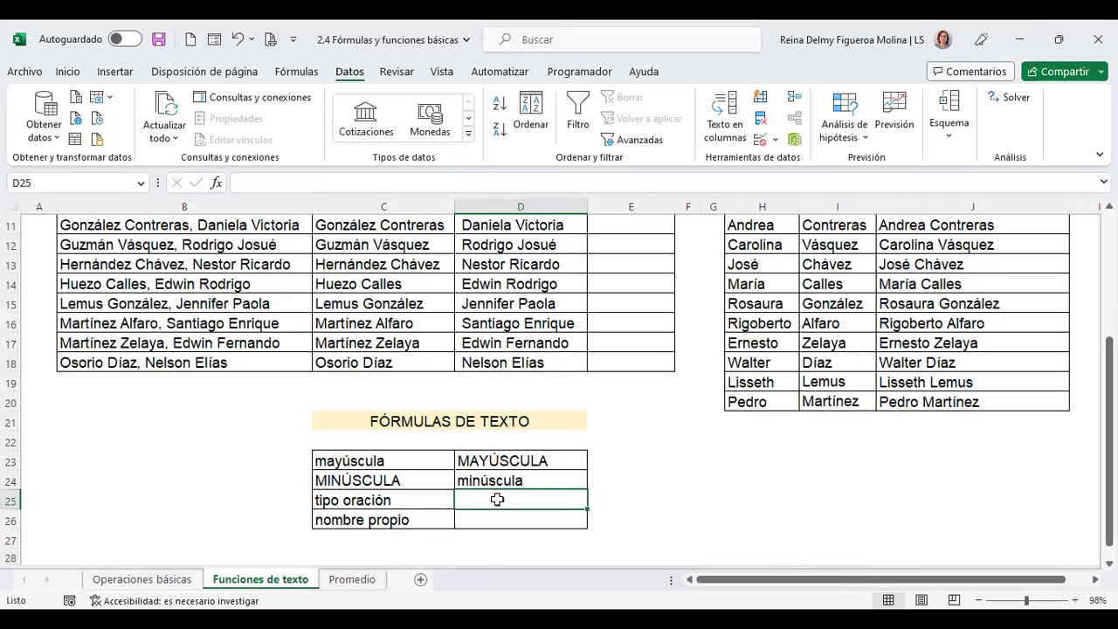
pyautogui.press('Up')
pyautogui.press('Down')
pyautogui.moveTo(427, 499); pyautogui.dragTo(421, 519)
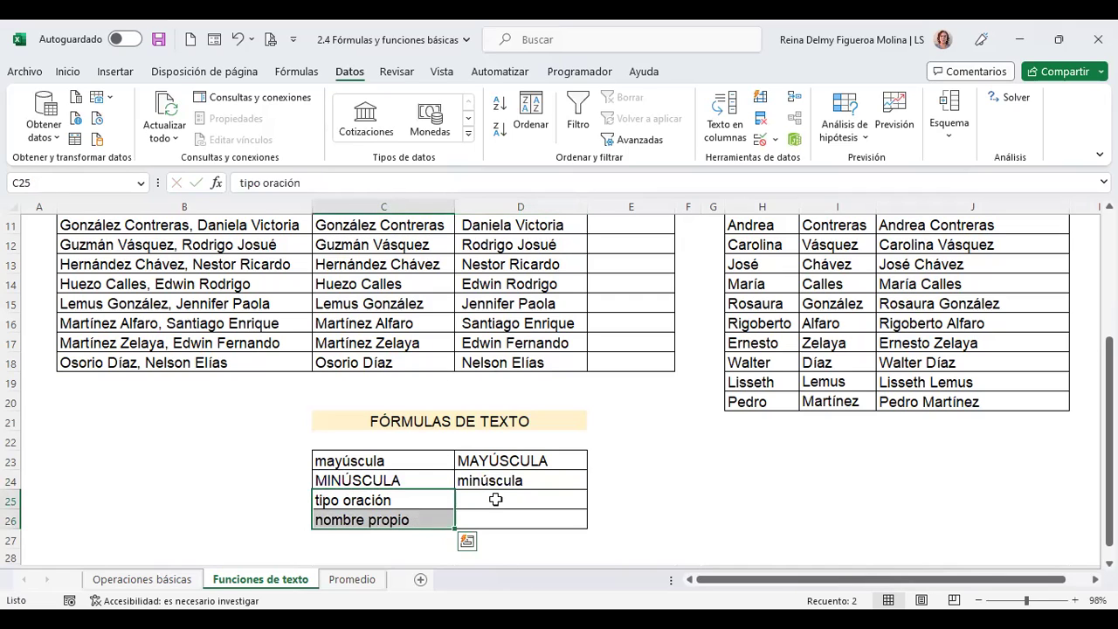
# - Enter =+NOMPROPIO(C25) in D25, converting the label to Tipo Oración
pyautogui.click(496, 499)
pyautogui.write('+')
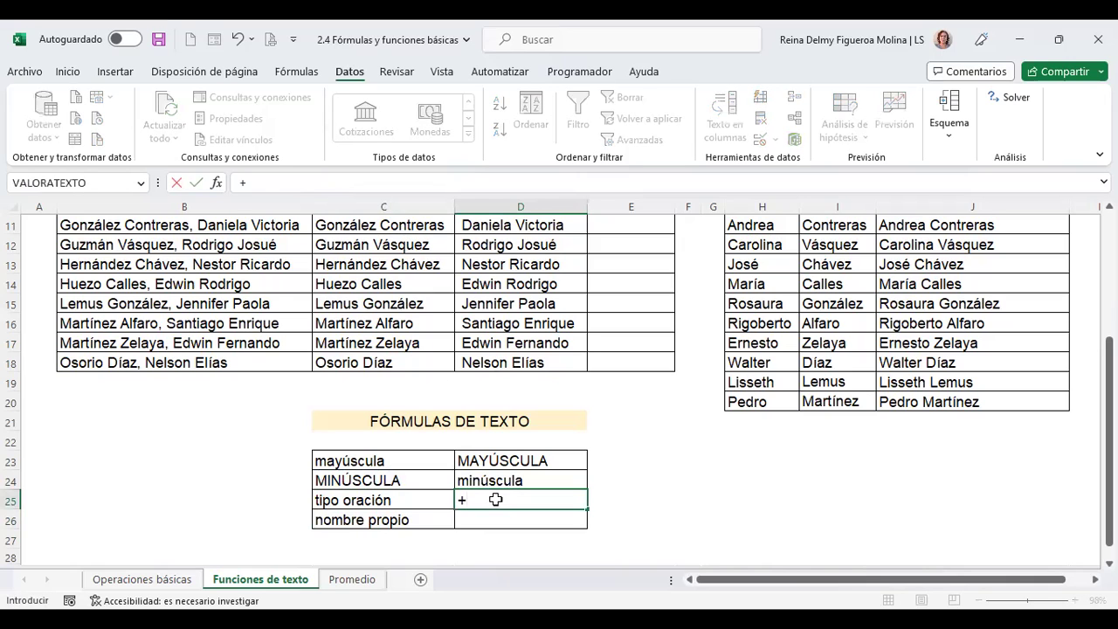
pyautogui.write('nom')
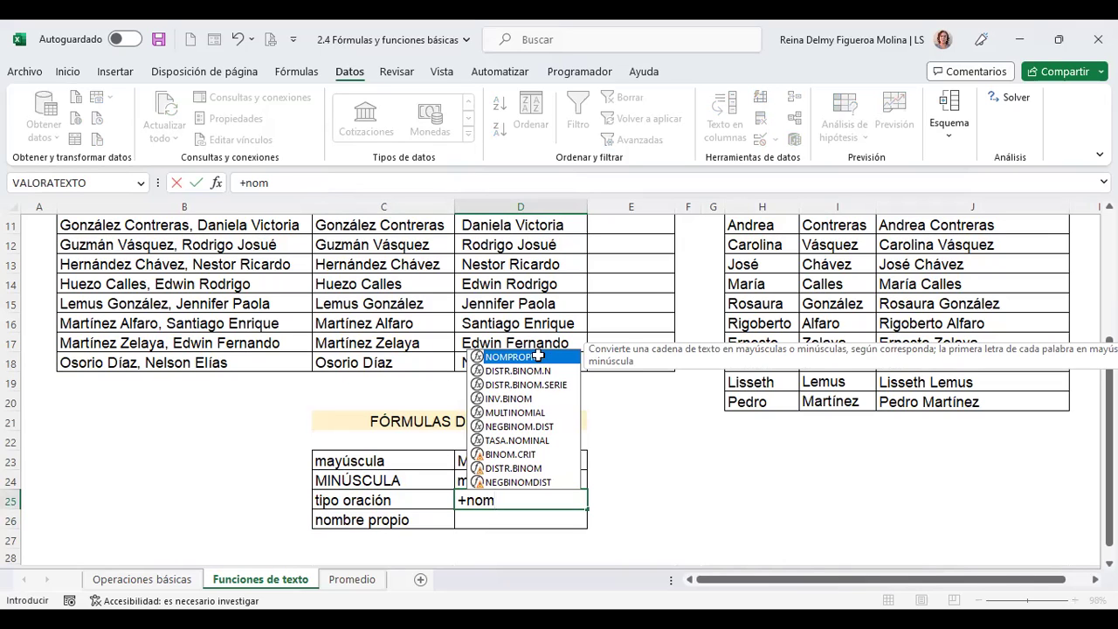
pyautogui.doubleClick(538, 356)
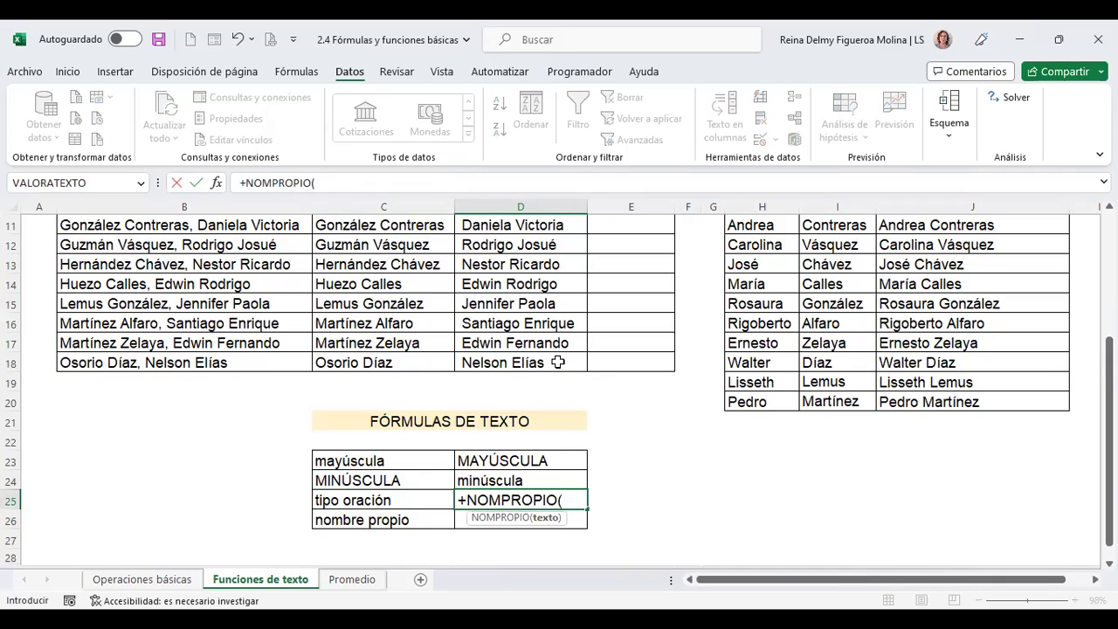
pyautogui.click(374, 500)
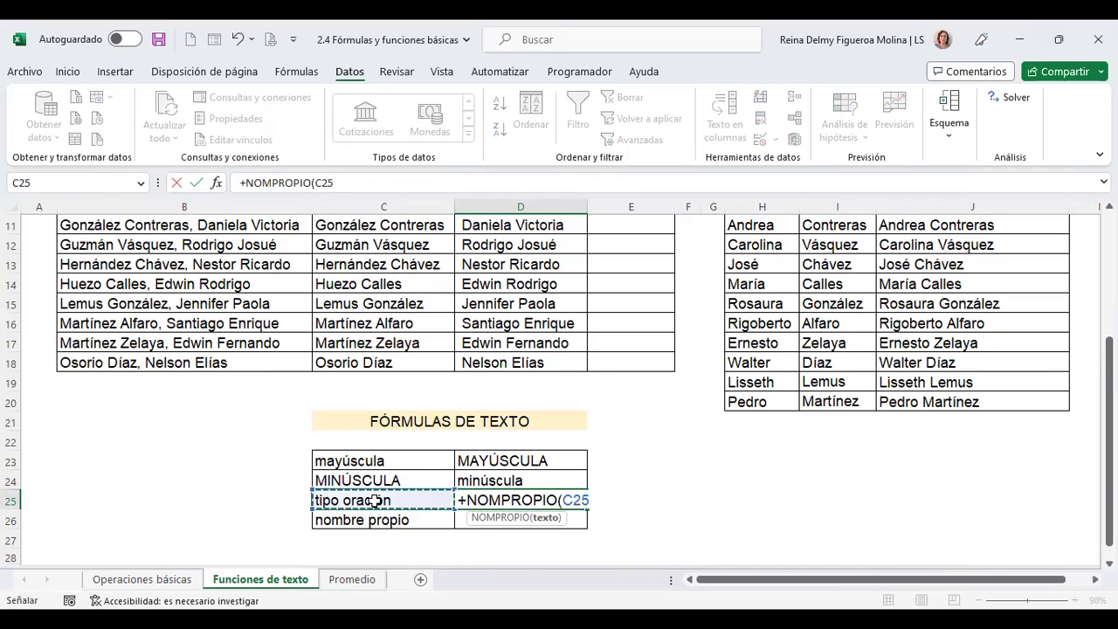
pyautogui.press('Return')
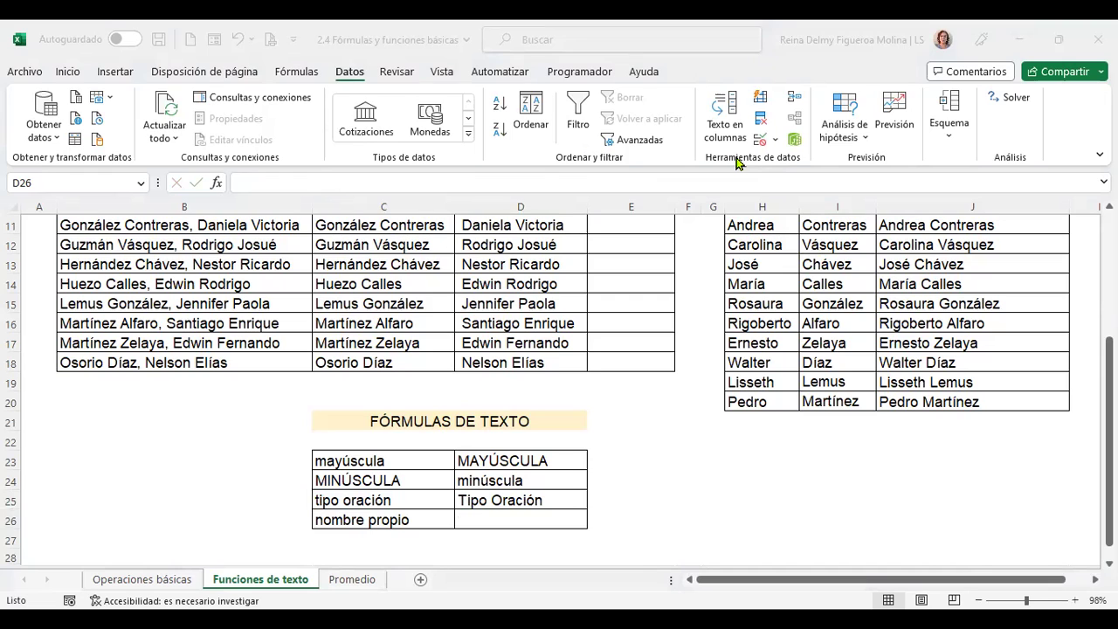
# - Enter =+NOMPROPIO(C26) in D26, converting the label to Nombre Propio
pyautogui.click(519, 525)
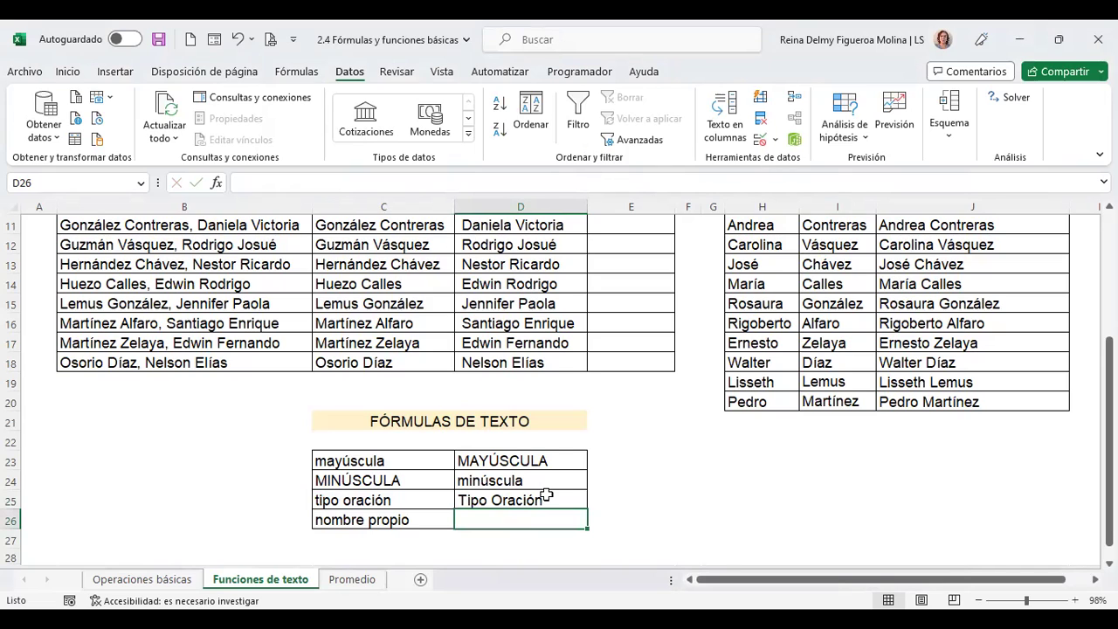
pyautogui.write('+')
pyautogui.write('nom')
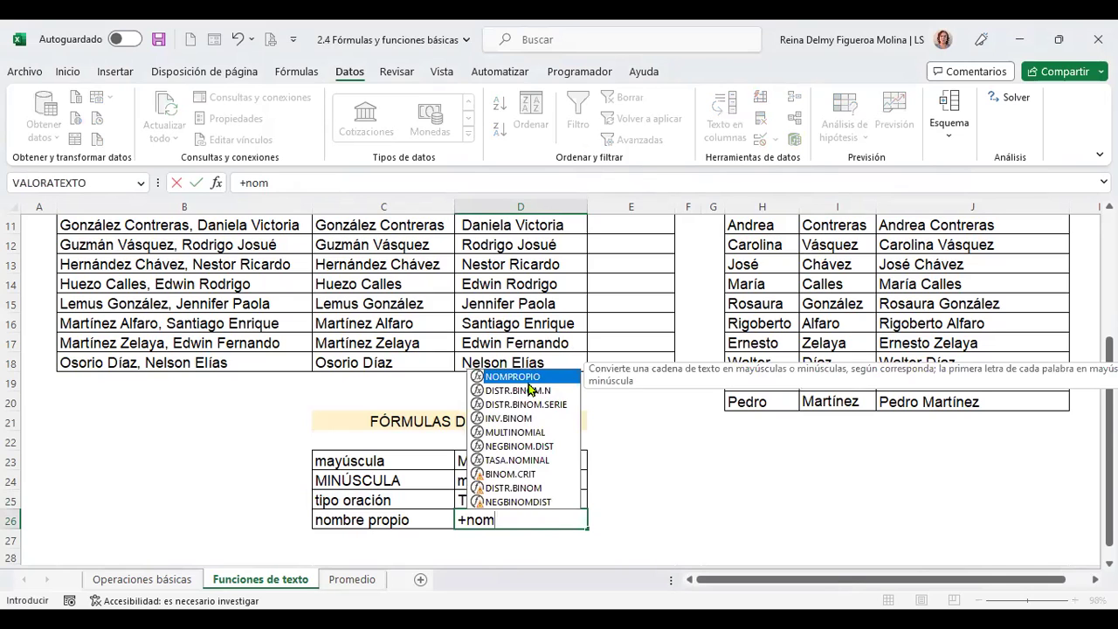
pyautogui.doubleClick(529, 373)
pyautogui.click(405, 519)
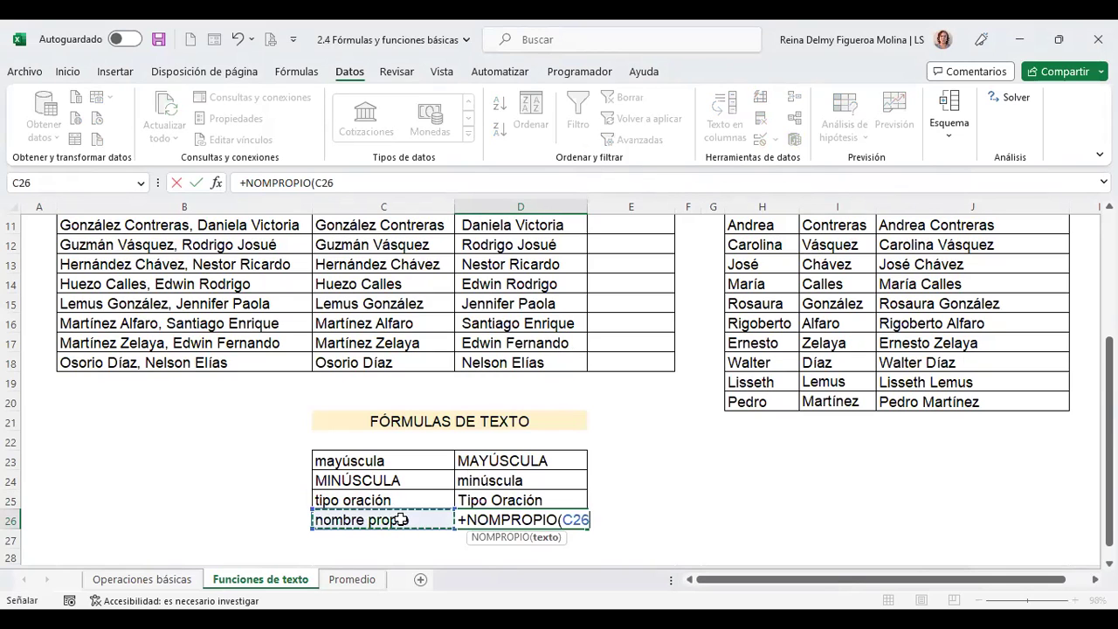
pyautogui.press('Return')
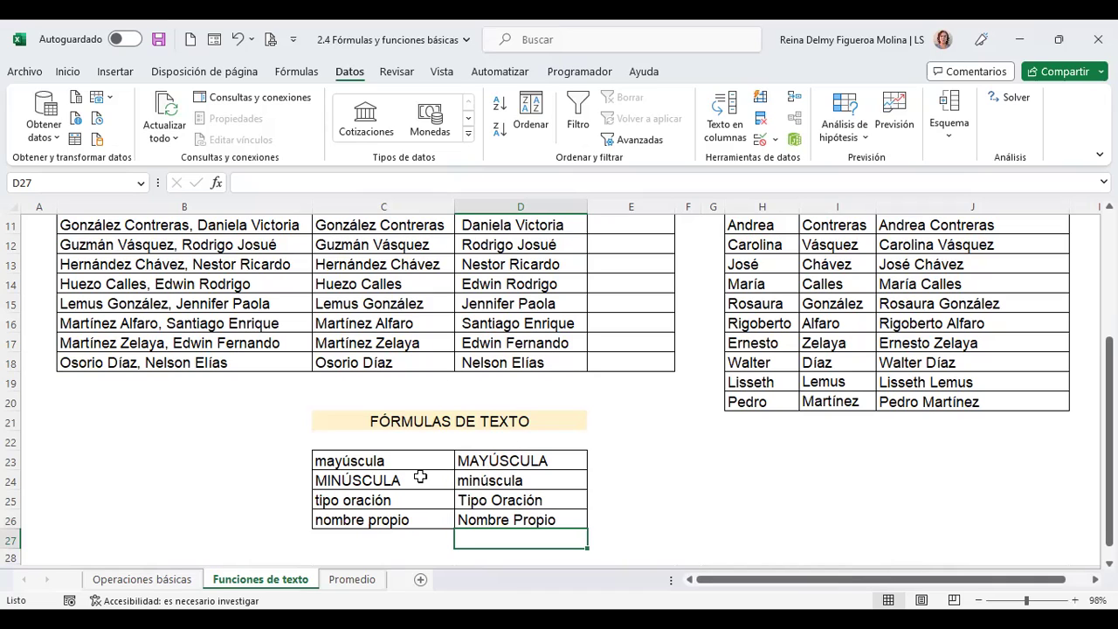
# - On the Promedio sheet, enter =+PROMEDIO(C5:E5) in F5, giving Juan's average of 7
pyautogui.click(358, 580)
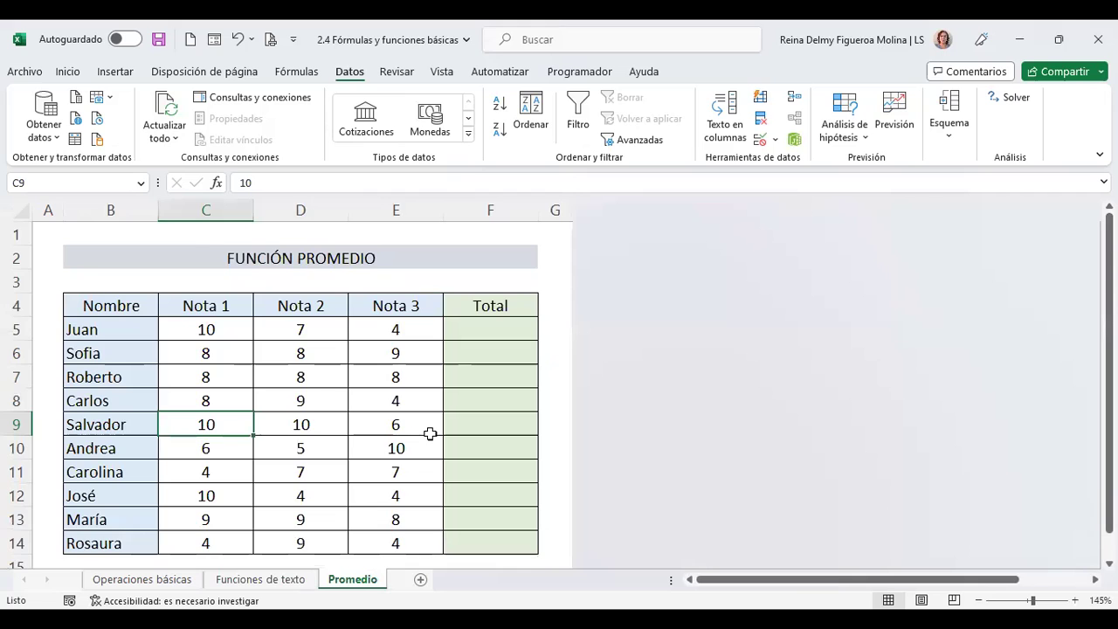
pyautogui.scroll(-1, 429, 434)
pyautogui.scroll(1, 430, 432)
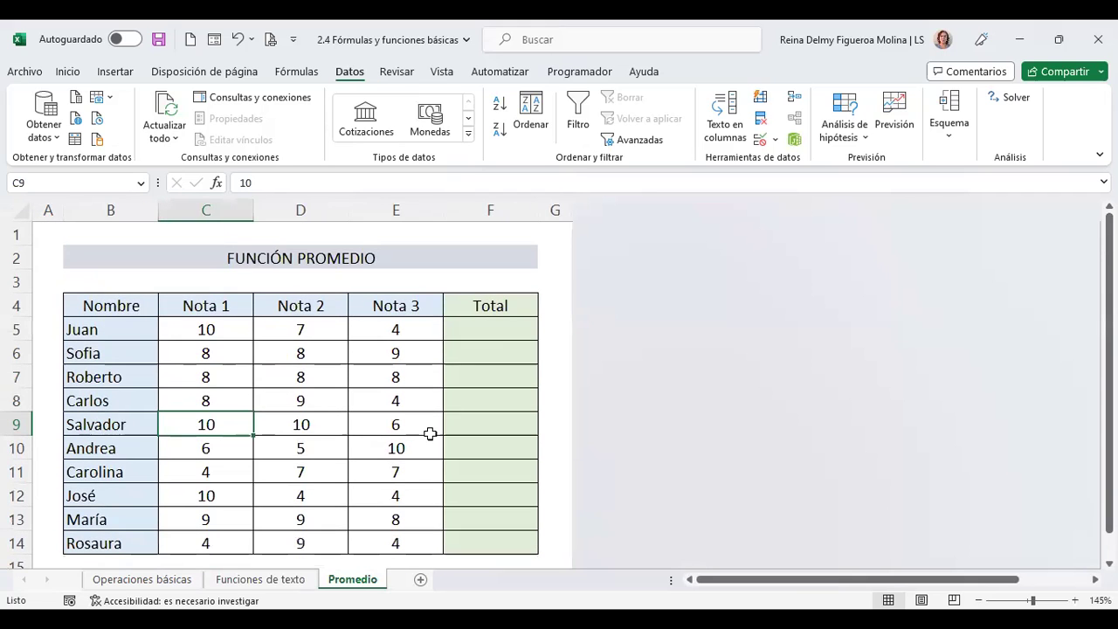
pyautogui.click(499, 332)
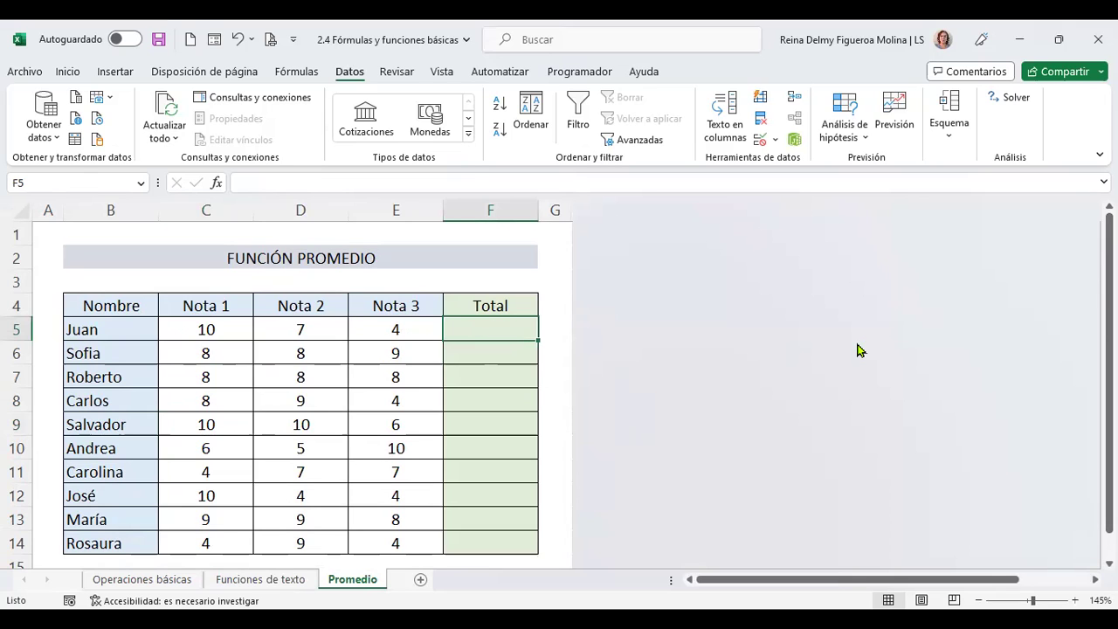
pyautogui.write('+')
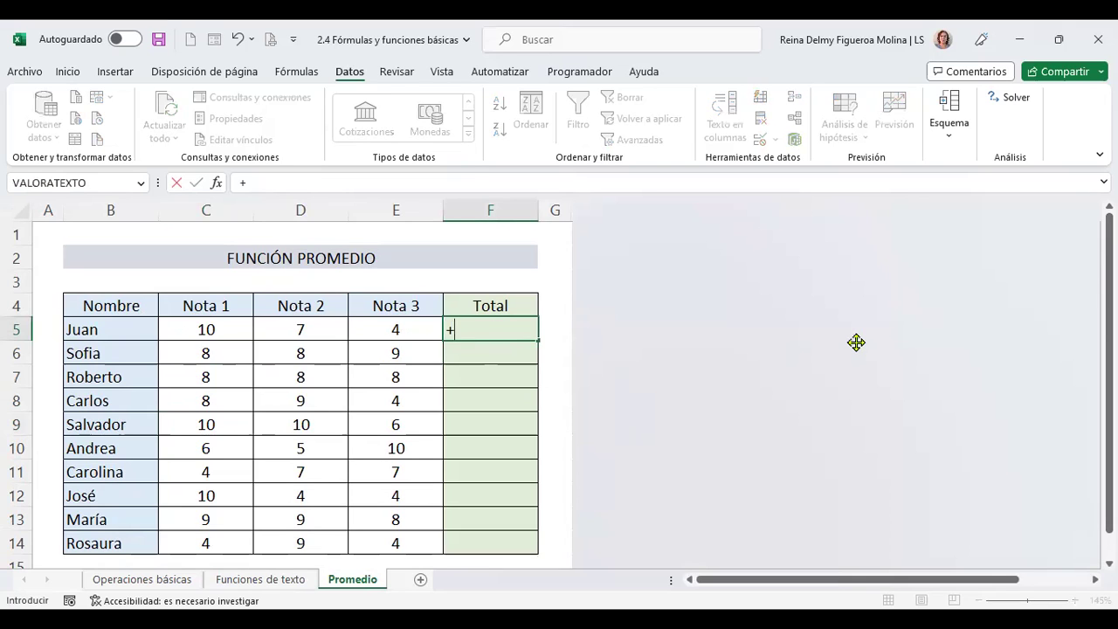
pyautogui.write('prom')
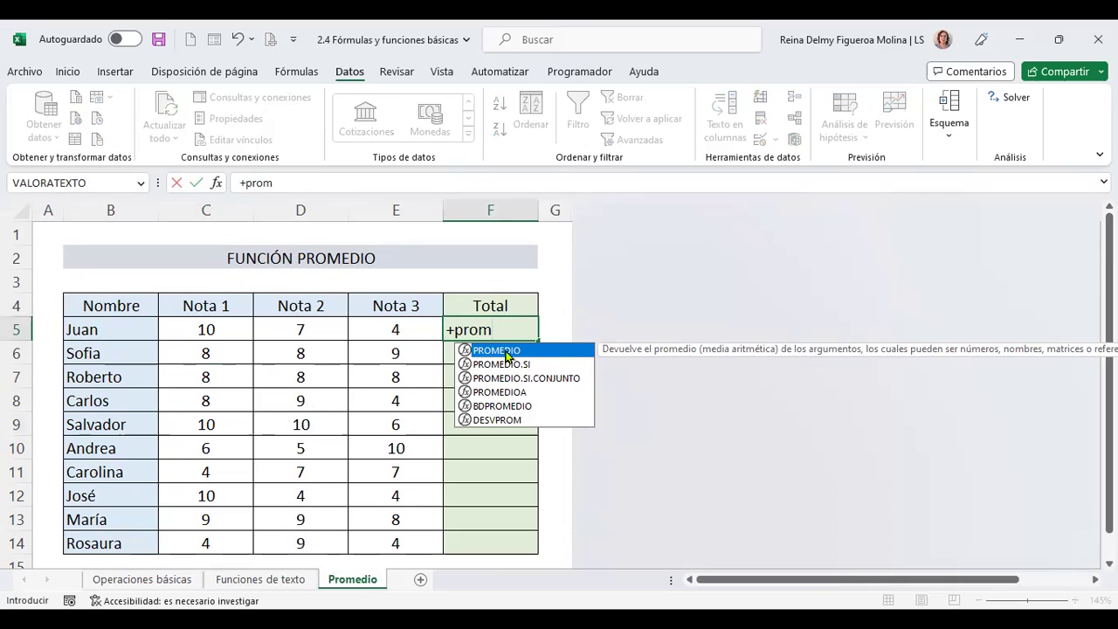
pyautogui.doubleClick(499, 350)
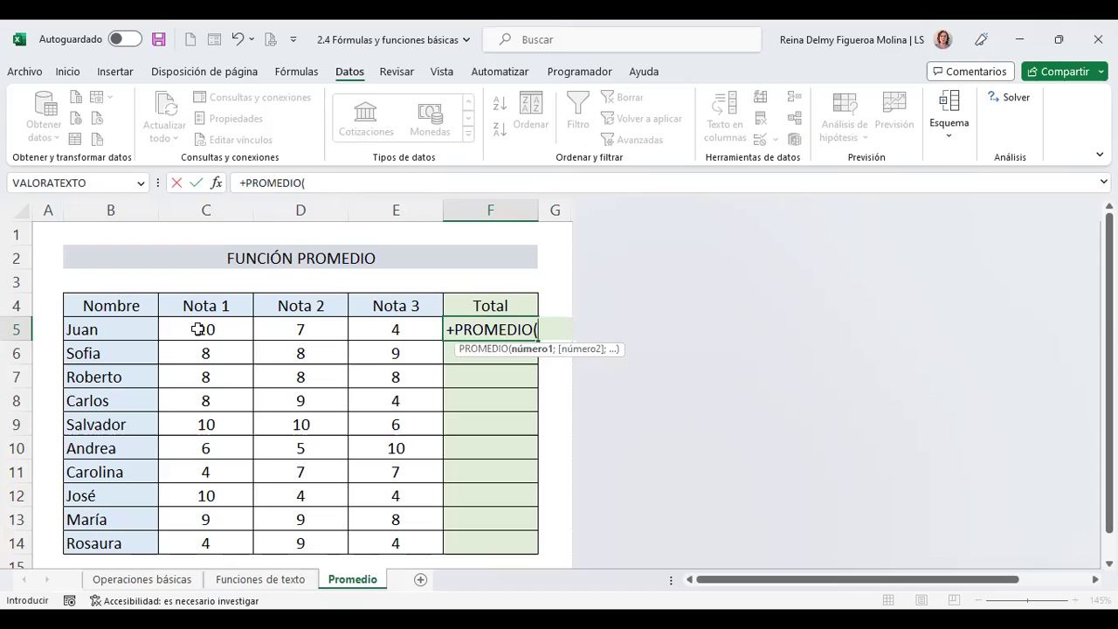
pyautogui.moveTo(199, 330)
pyautogui.mouseDown()
pyautogui.moveTo(414, 331)
pyautogui.moveTo(399, 324)
pyautogui.mouseUp()
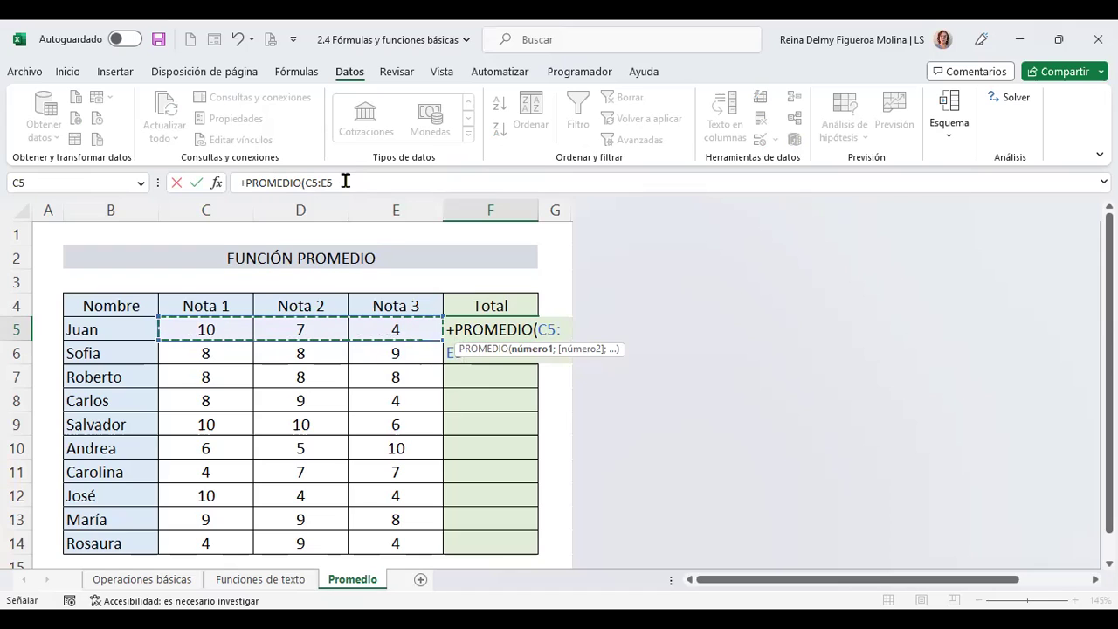
pyautogui.press('Return')
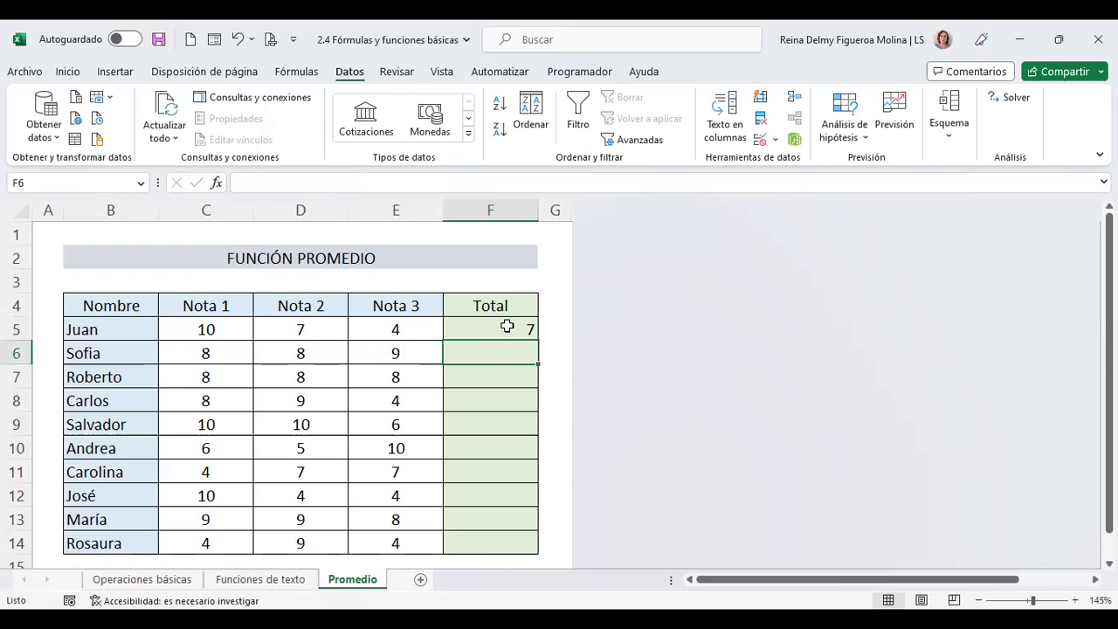
# - Copy F5's PROMEDIO formula down through F14 for every student
pyautogui.click(511, 328)
pyautogui.moveTo(533, 341); pyautogui.dragTo(533, 543)
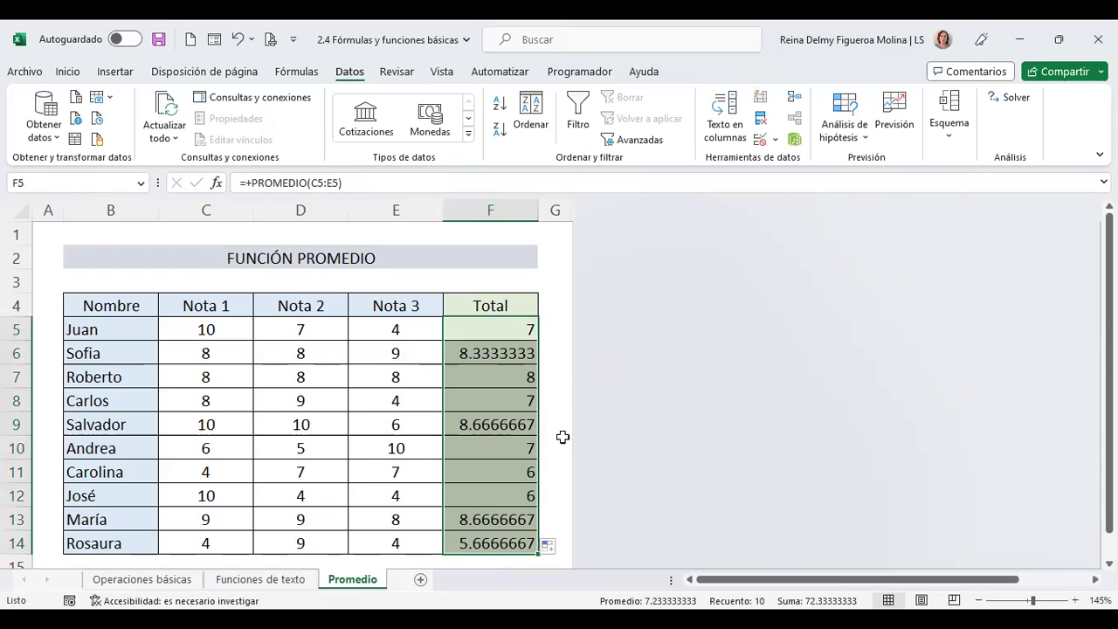
pyautogui.scroll(-1, 557, 409)
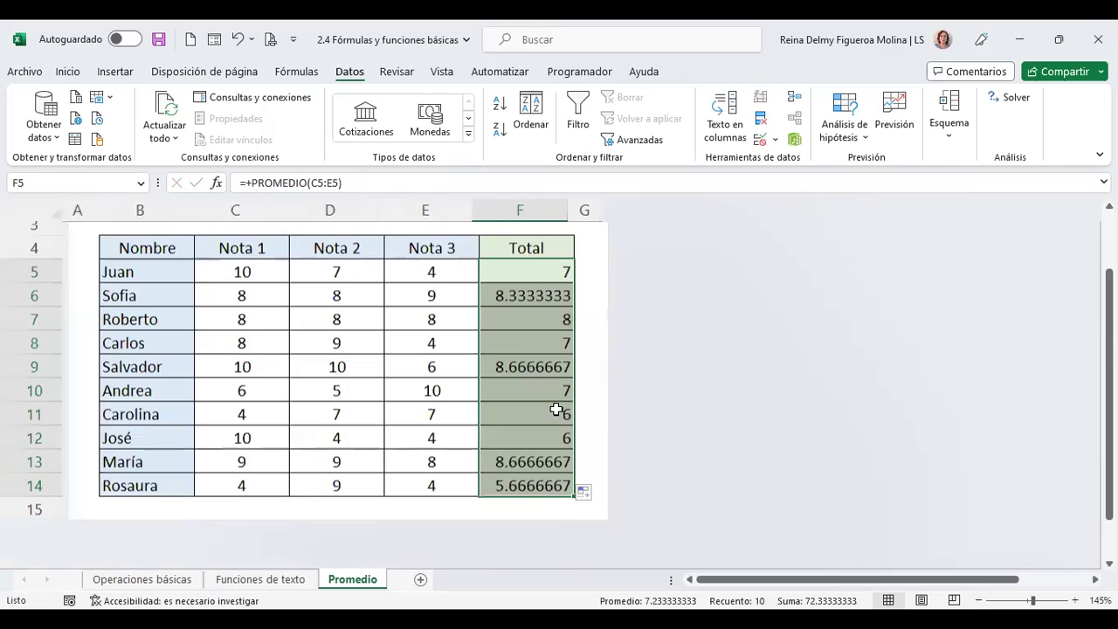
pyautogui.scroll(1, 556, 409)
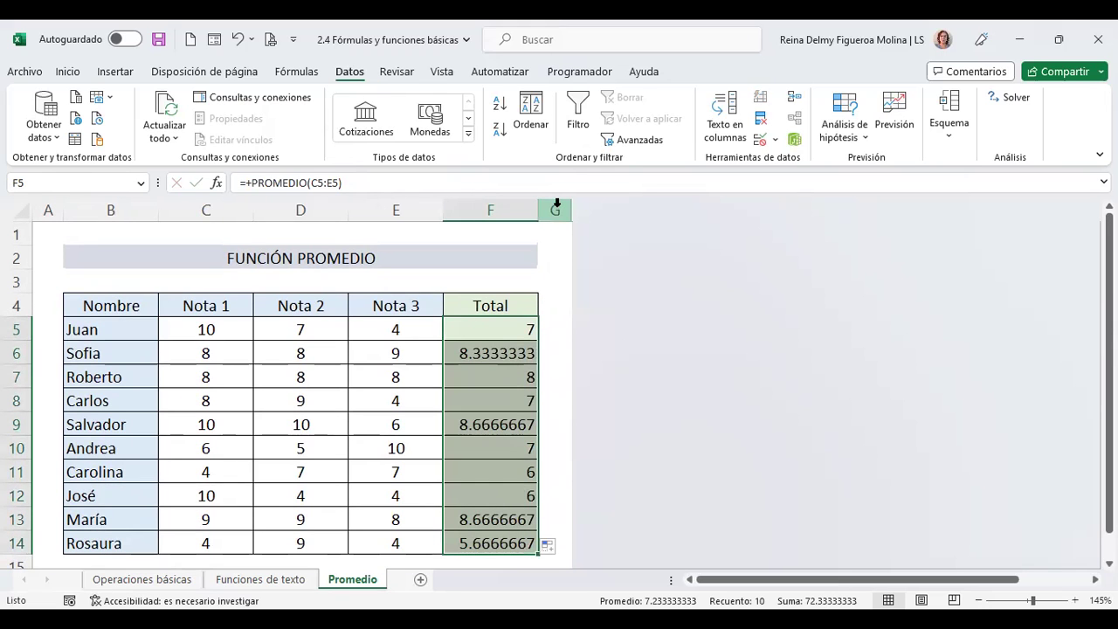
# - Use Mostrar on the column G header to reveal hidden columns H through M
pyautogui.click(557, 204)
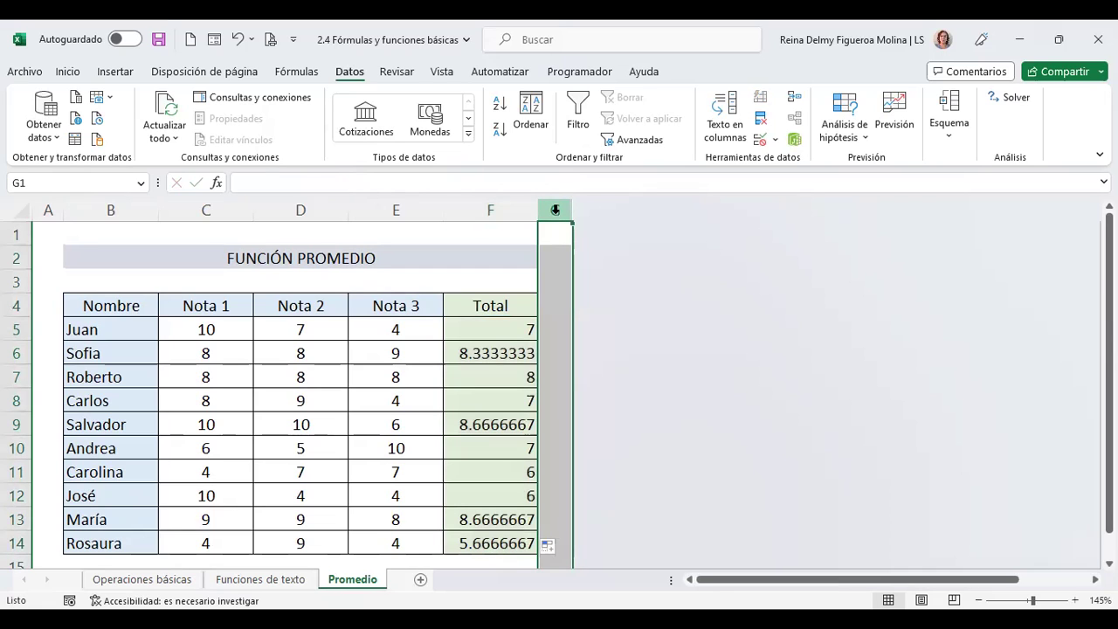
pyautogui.rightClick(556, 213)
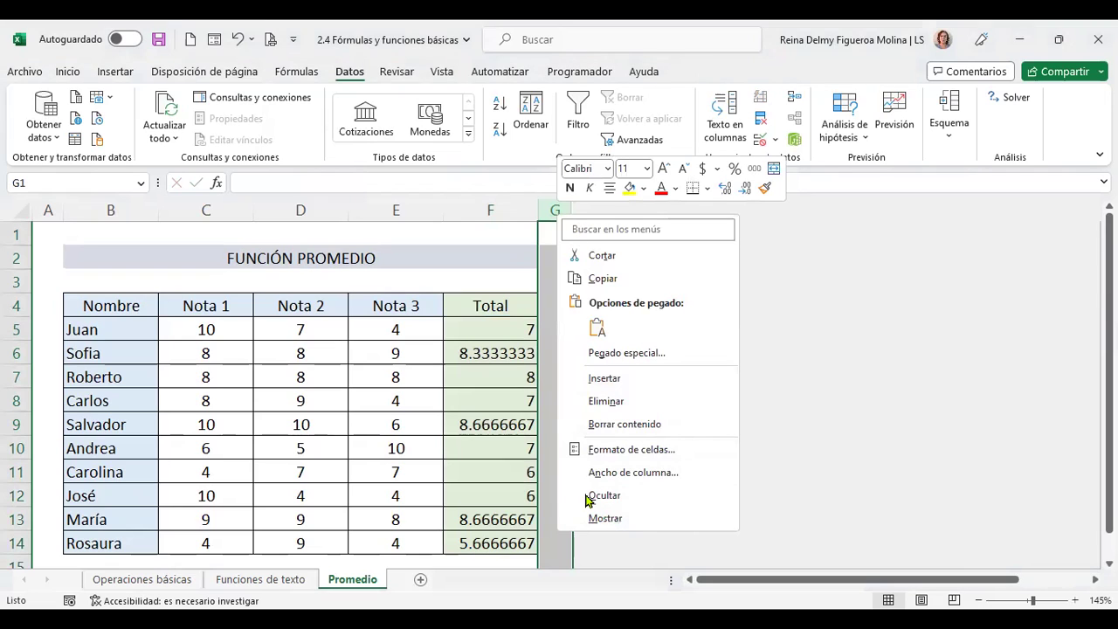
pyautogui.click(615, 517)
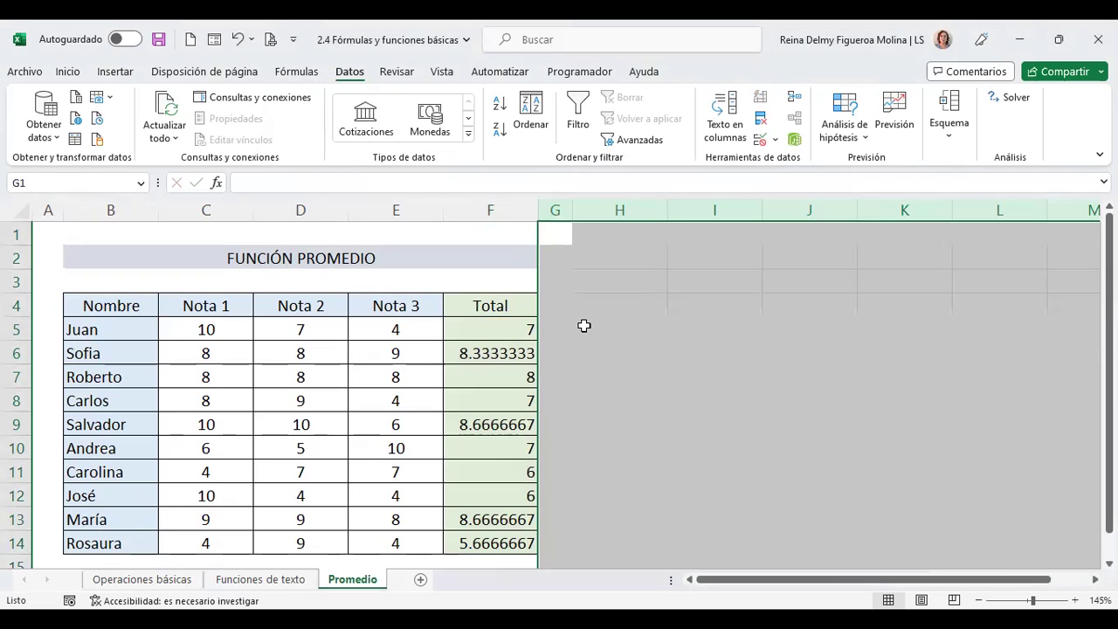
pyautogui.click(591, 309)
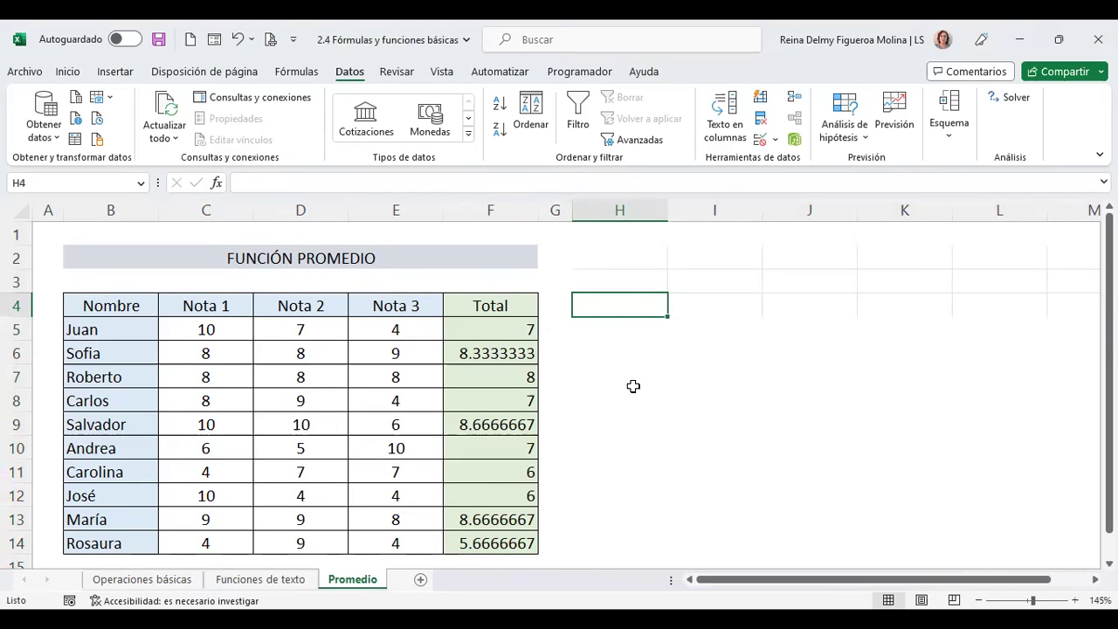
# - Check the averages in F5–F14, then select F5:F14 and show the Inicio formatting commands
pyautogui.click(493, 332)
pyautogui.click(503, 353)
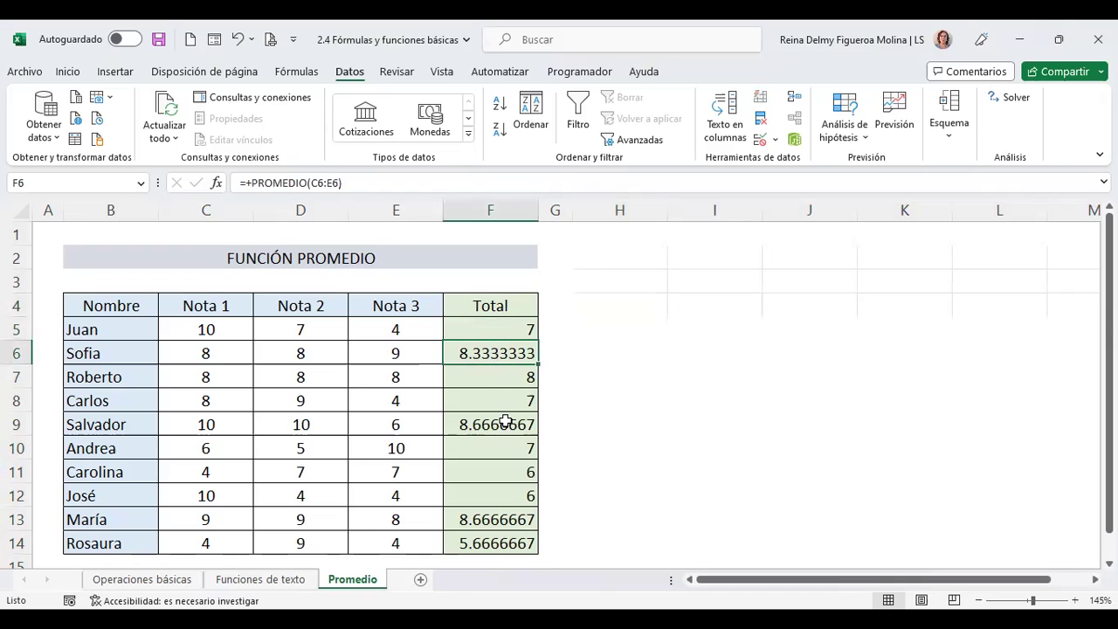
pyautogui.click(505, 421)
pyautogui.click(510, 520)
pyautogui.click(498, 543)
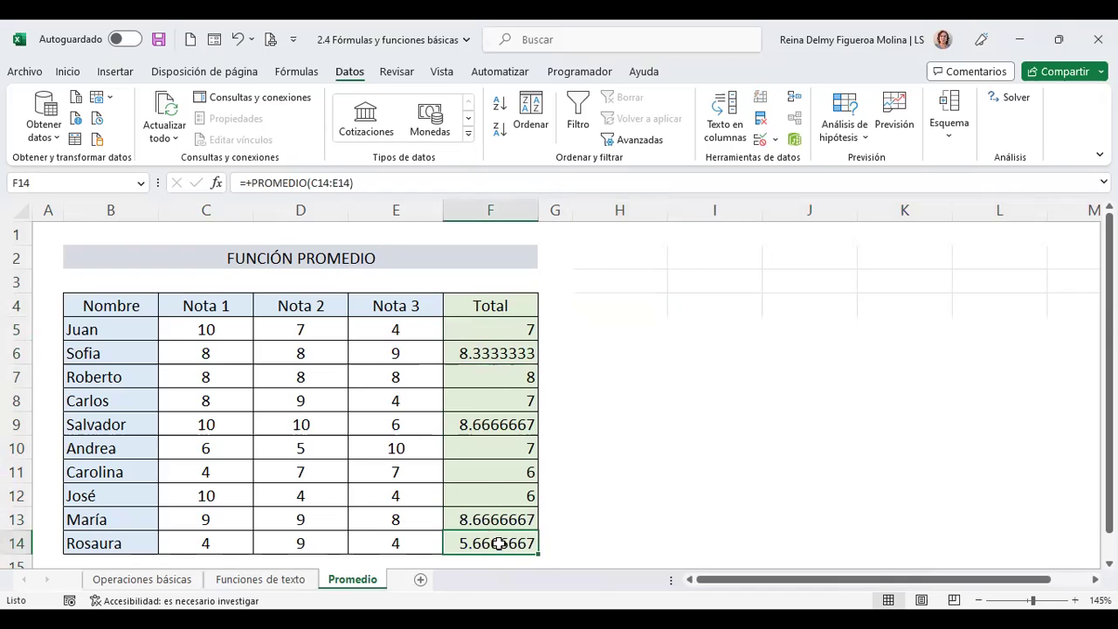
pyautogui.scroll(-3, 562, 429)
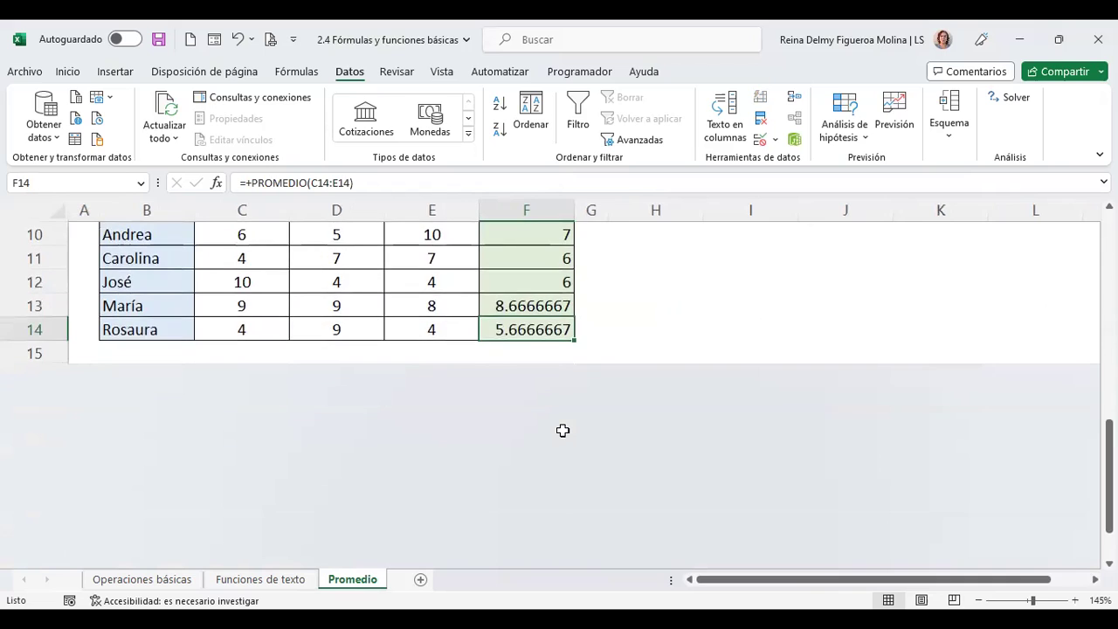
pyautogui.scroll(3, 562, 430)
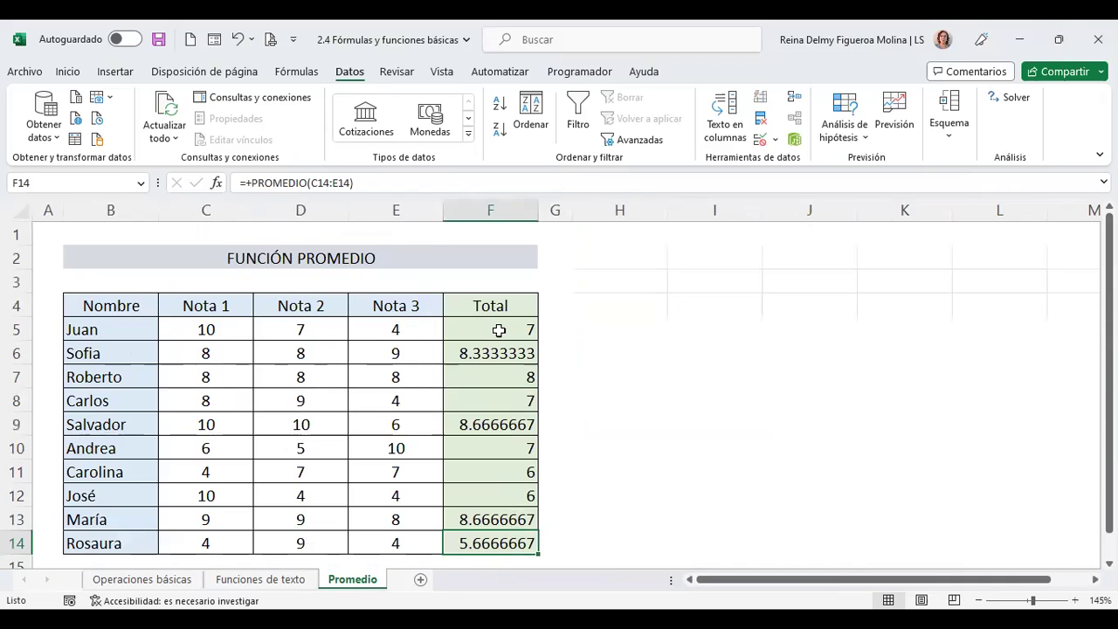
pyautogui.moveTo(498, 330); pyautogui.dragTo(495, 545)
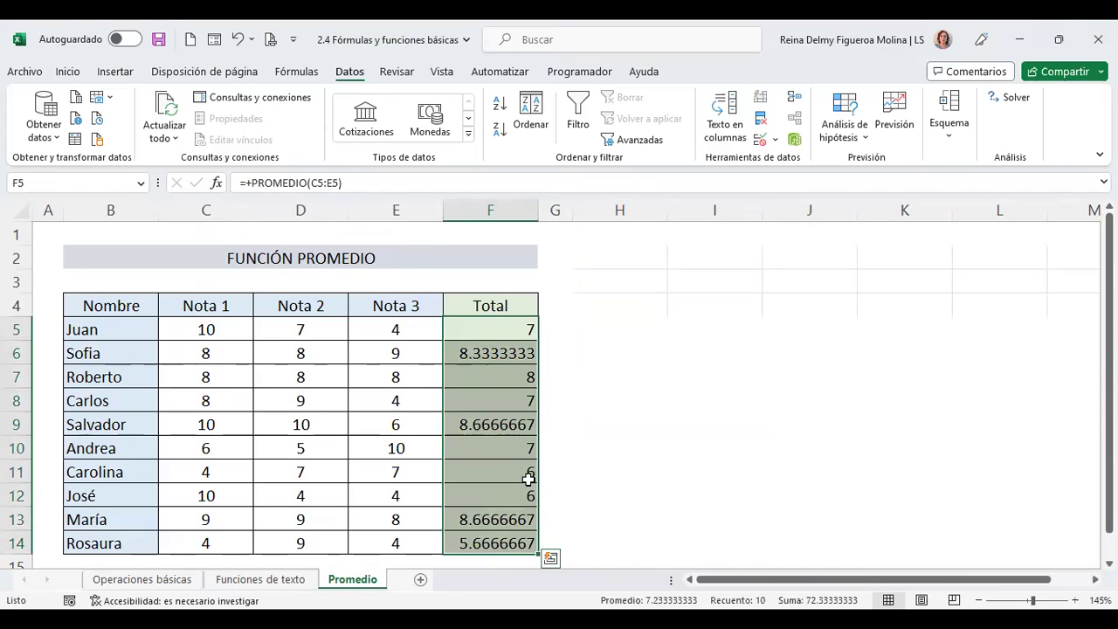
pyautogui.click(63, 74)
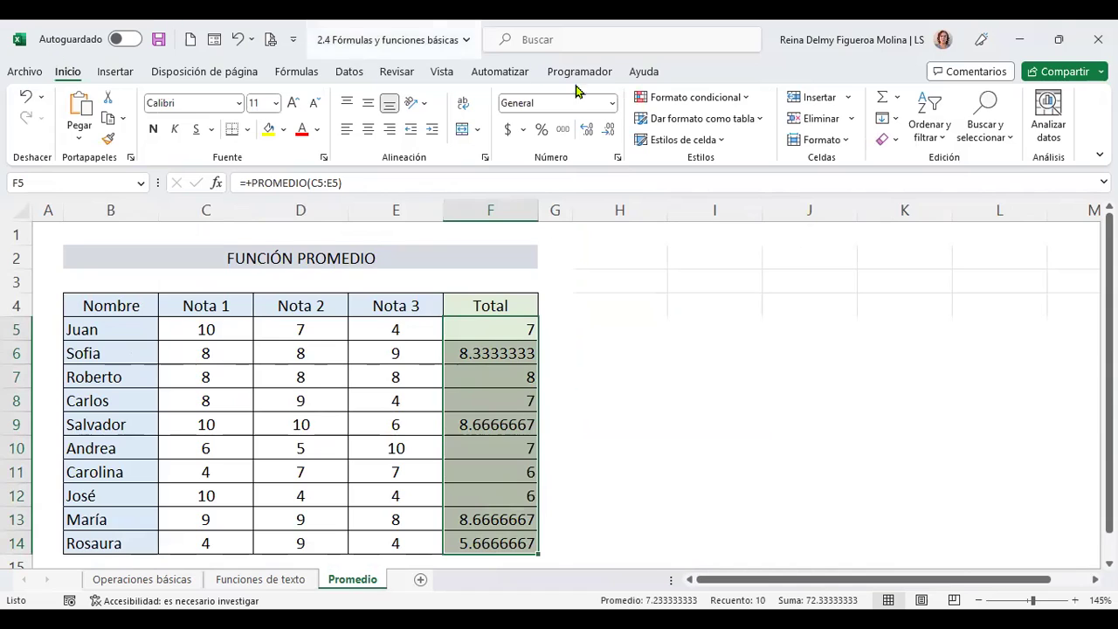
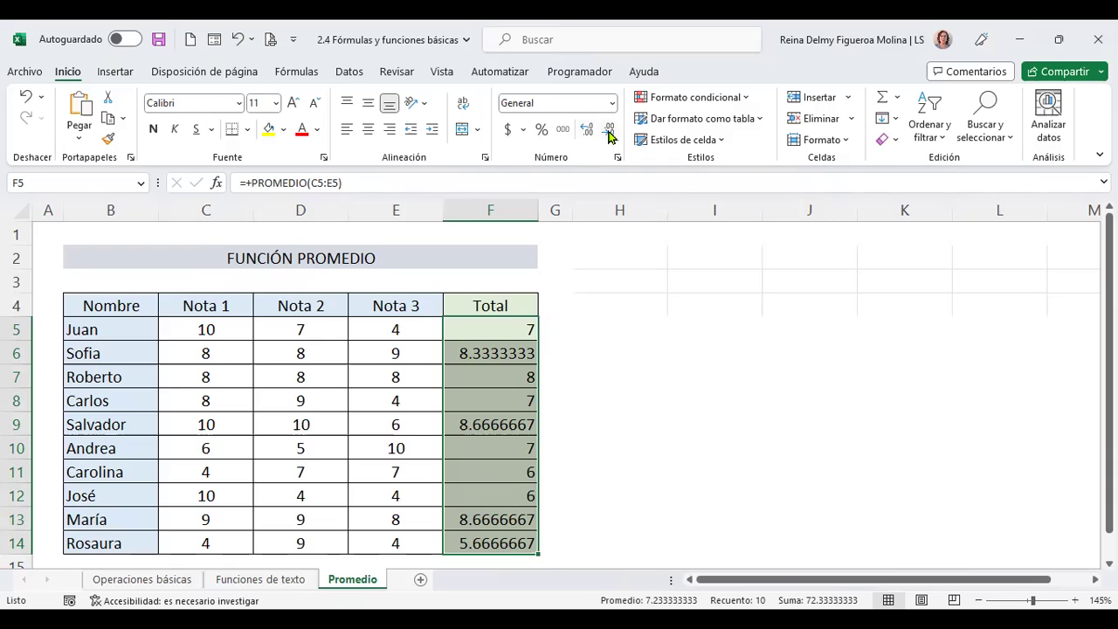
# - Copy the Total column F4:F14 of the averages table with Ctrl+C
pyautogui.click(602, 305)
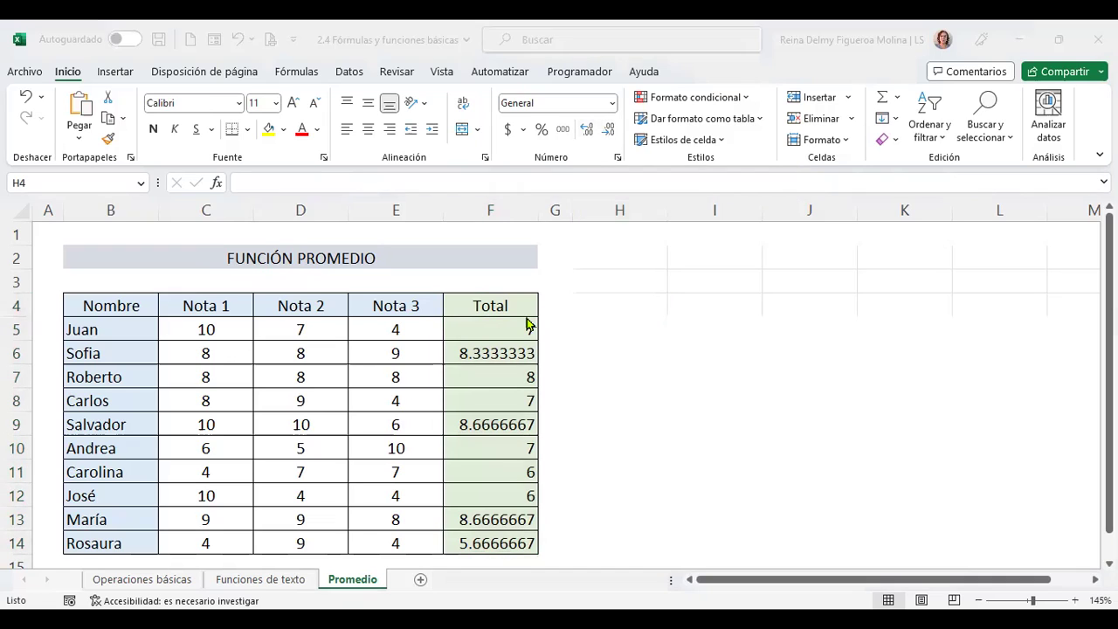
pyautogui.moveTo(512, 305); pyautogui.dragTo(489, 547)
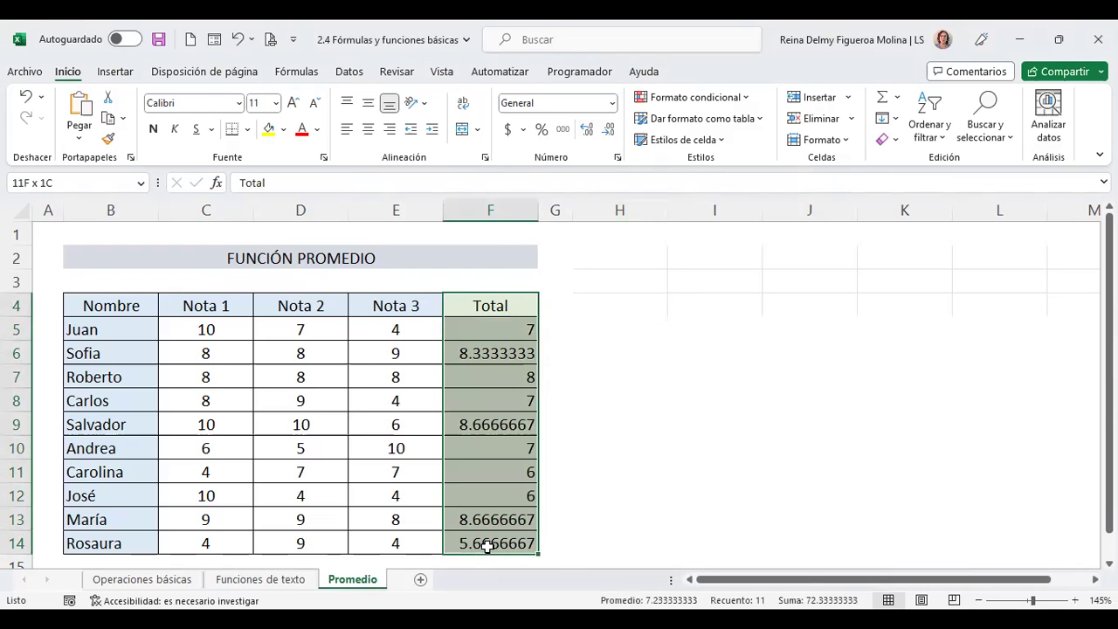
pyautogui.click(561, 303)
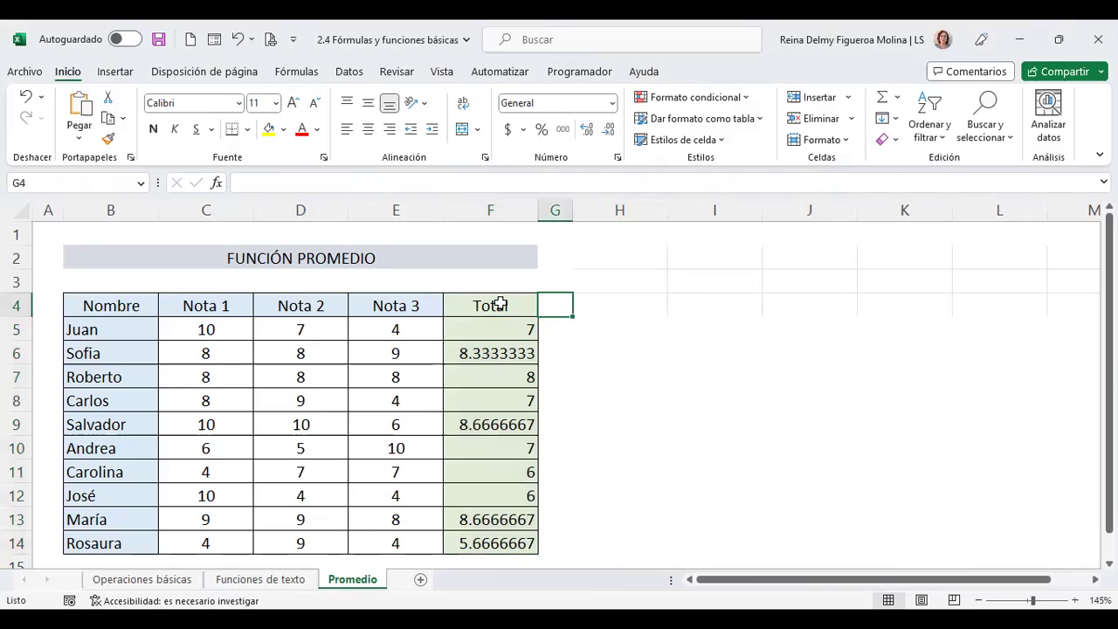
pyautogui.click(78, 143)
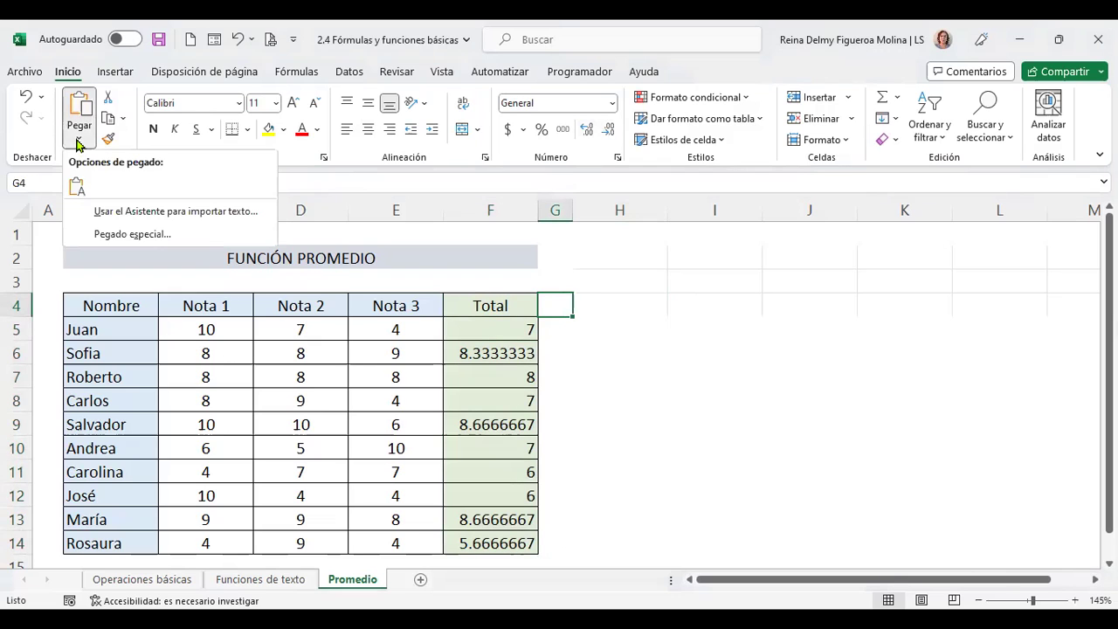
pyautogui.click(500, 304)
pyautogui.moveTo(495, 301); pyautogui.dragTo(491, 547)
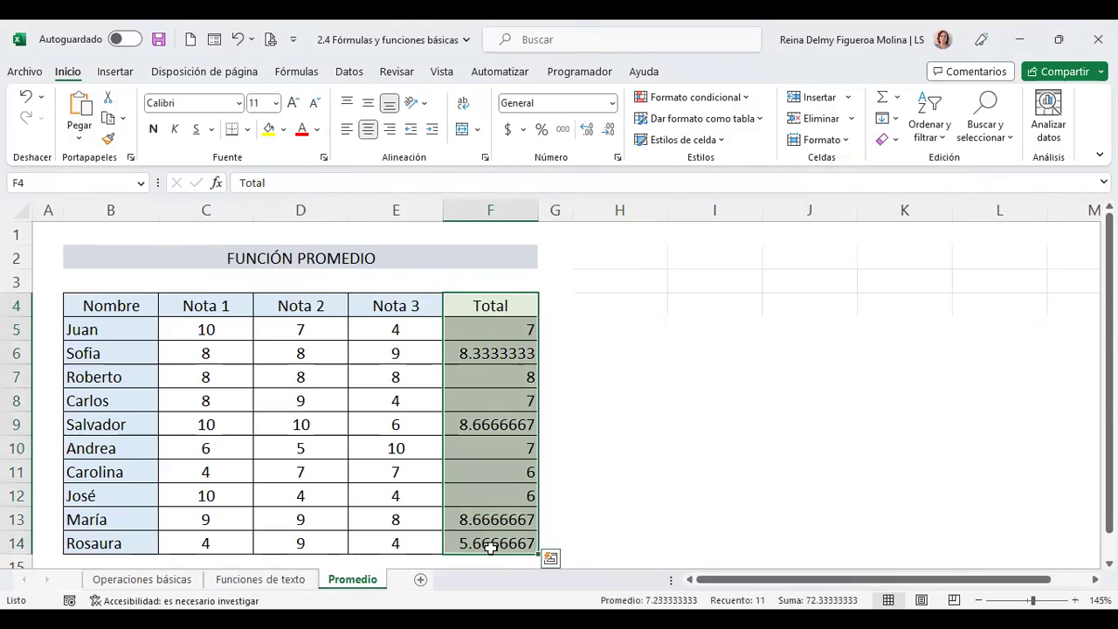
pyautogui.hotkey('ctrl', 'c')
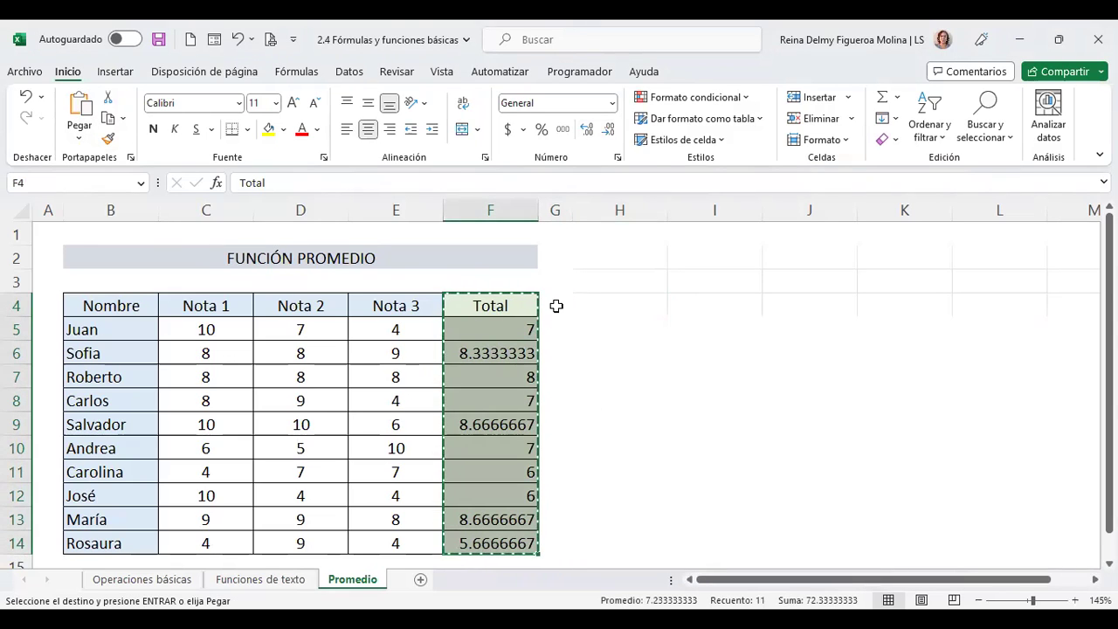
# - Paste only the Total values into G4:G14 and widen column G so they display fully
pyautogui.click(556, 305)
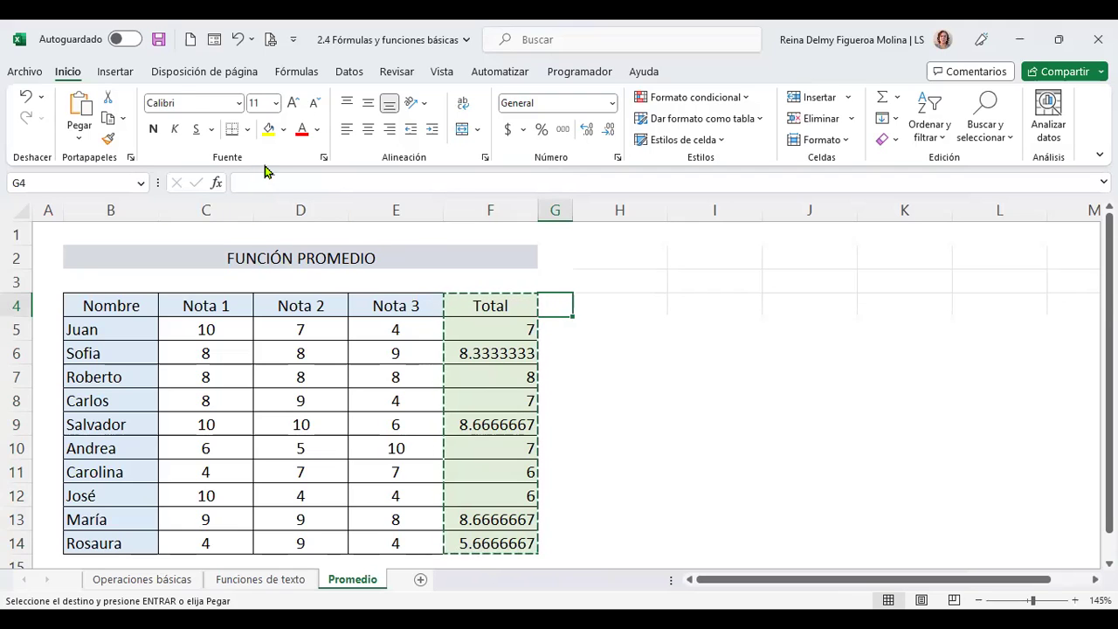
pyautogui.rightClick(556, 299)
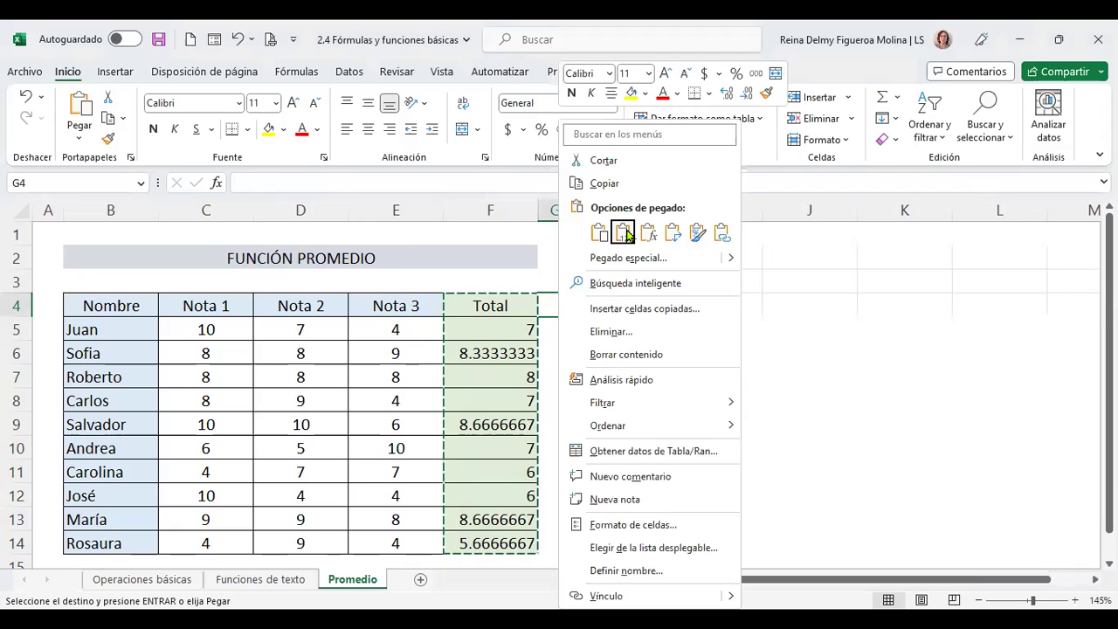
pyautogui.press('v')
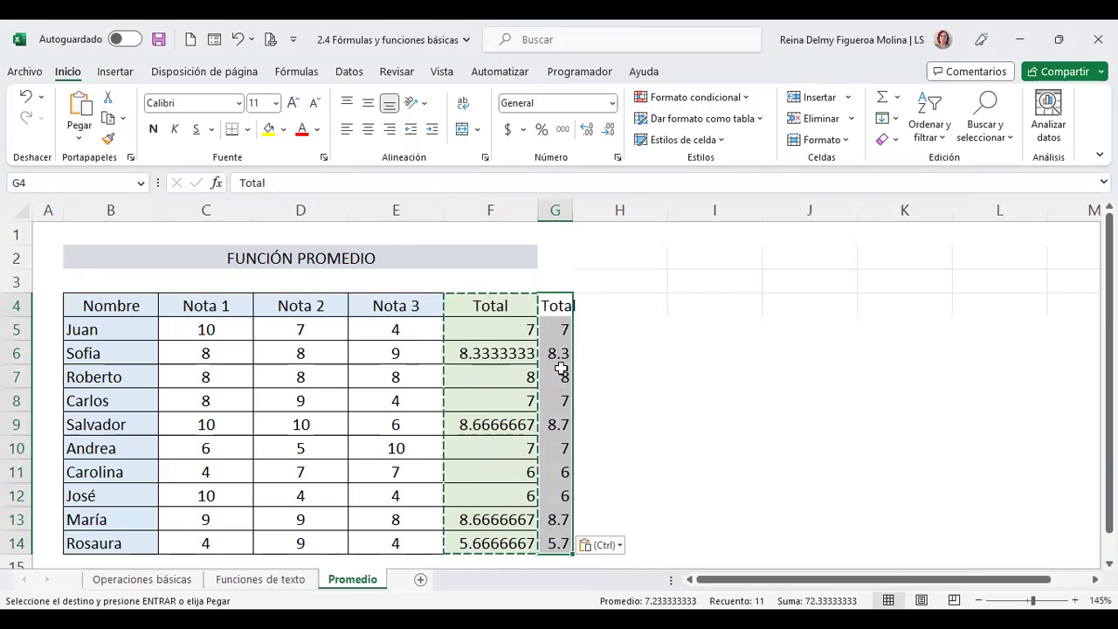
pyautogui.press('Escape')
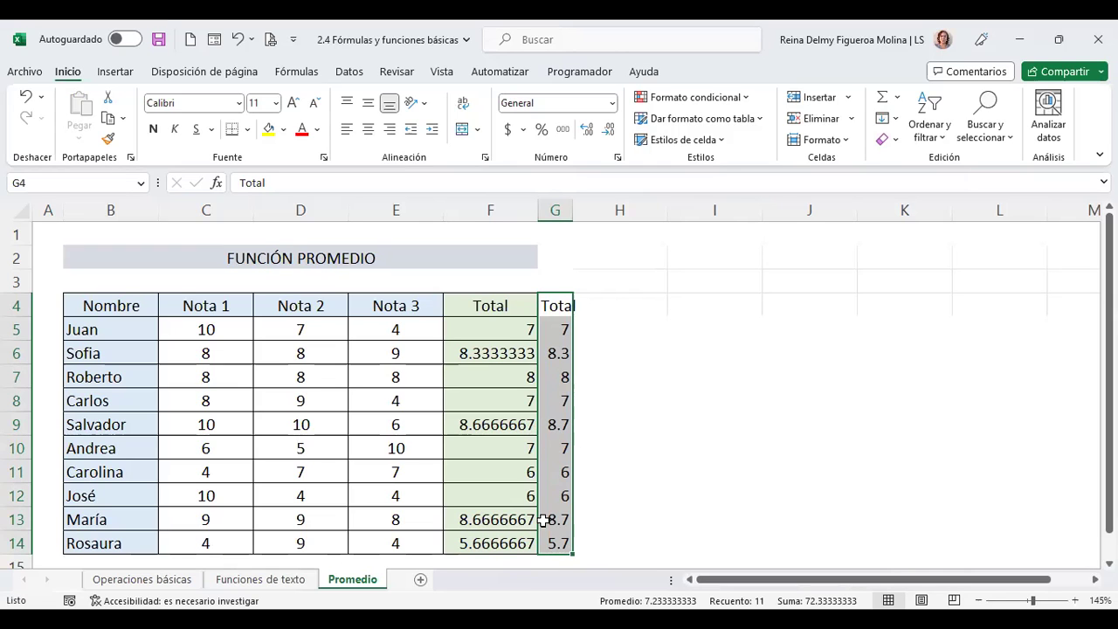
pyautogui.moveTo(577, 213)
pyautogui.mouseDown()
pyautogui.moveTo(567, 213)
pyautogui.moveTo(619, 219)
pyautogui.mouseUp()
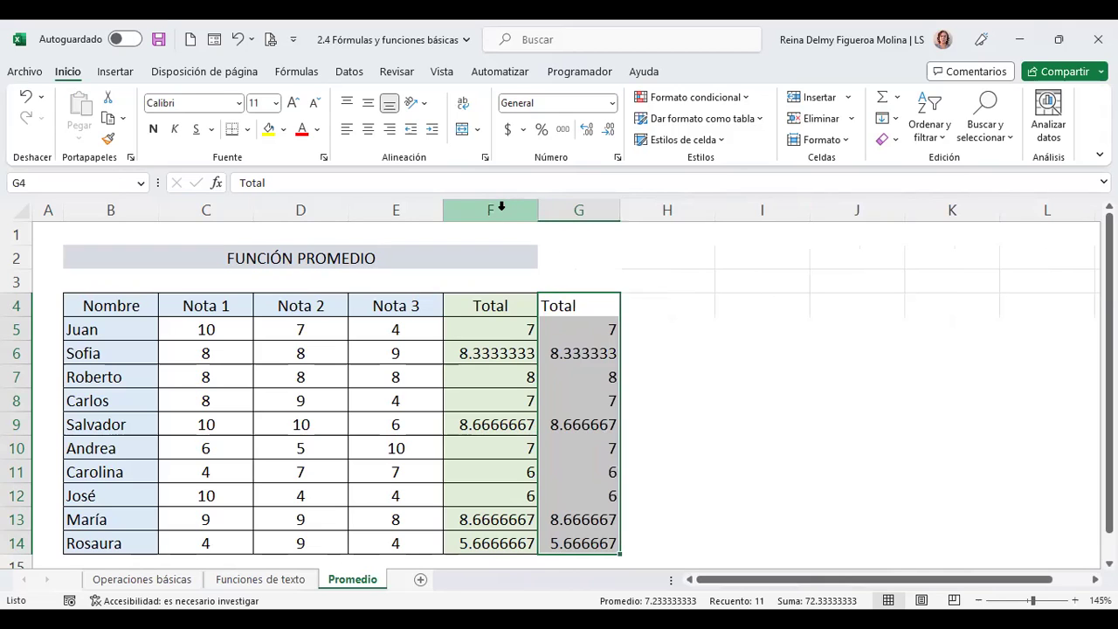
# - Check column F's current width of 10.71 without changing it
pyautogui.click(501, 207)
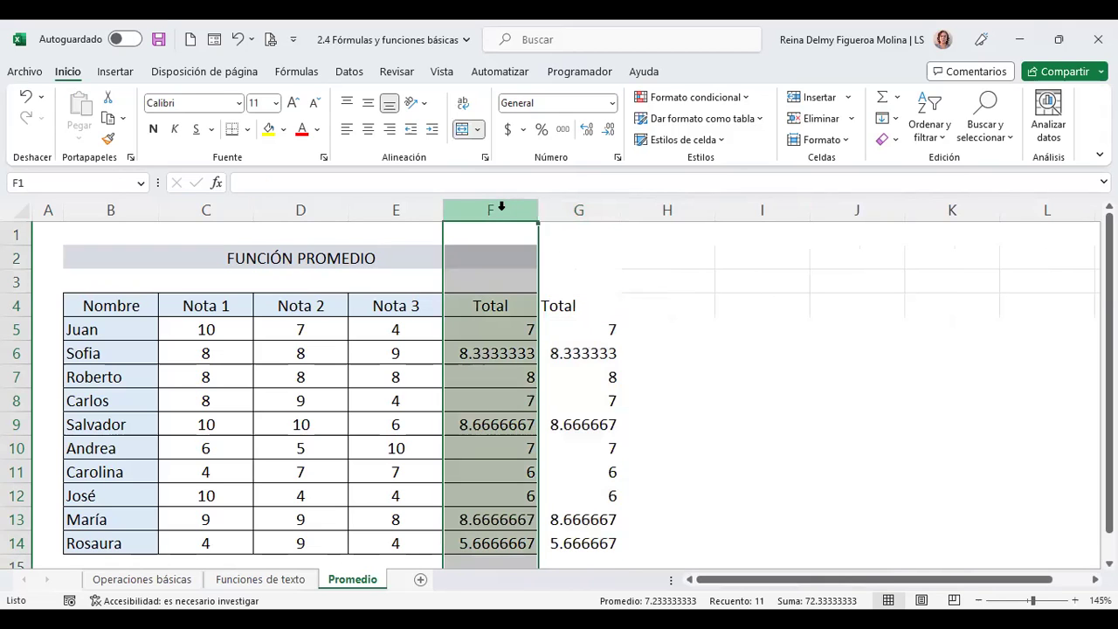
pyautogui.hotkey('shift', 'F10')
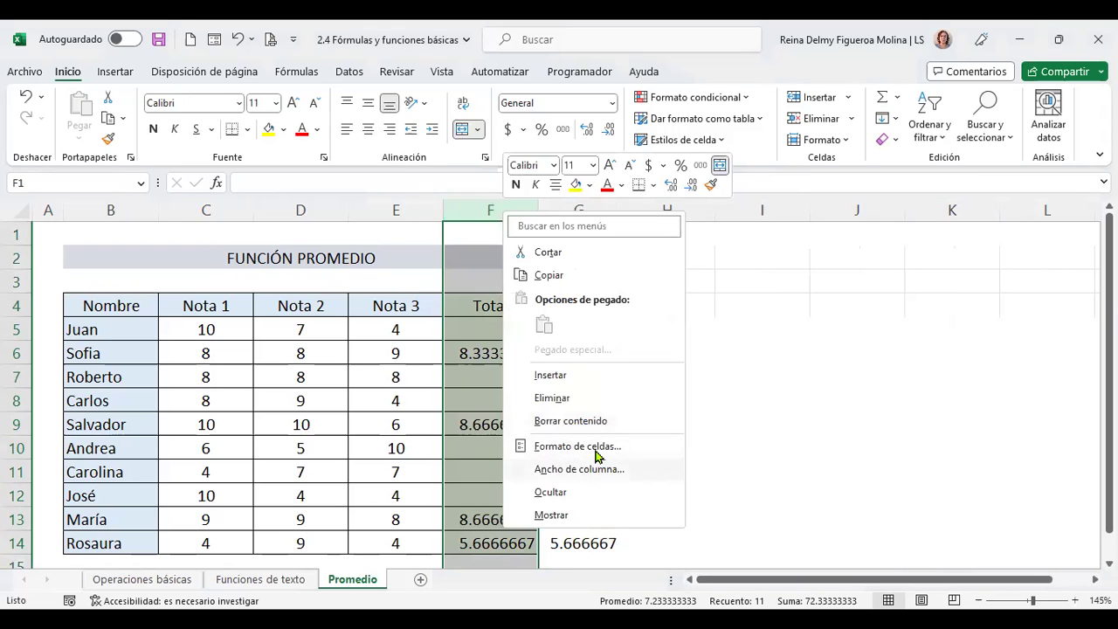
pyautogui.click(595, 454)
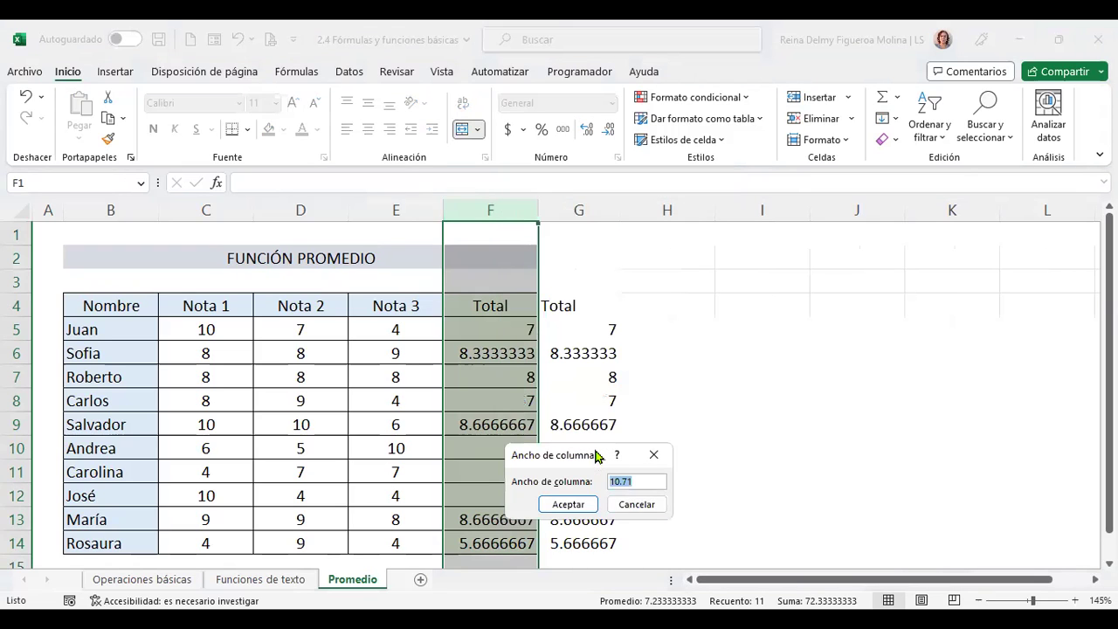
pyautogui.press('Escape')
# - Set column G's width to 10.71 and select its pasted Total values
pyautogui.click(578, 209)
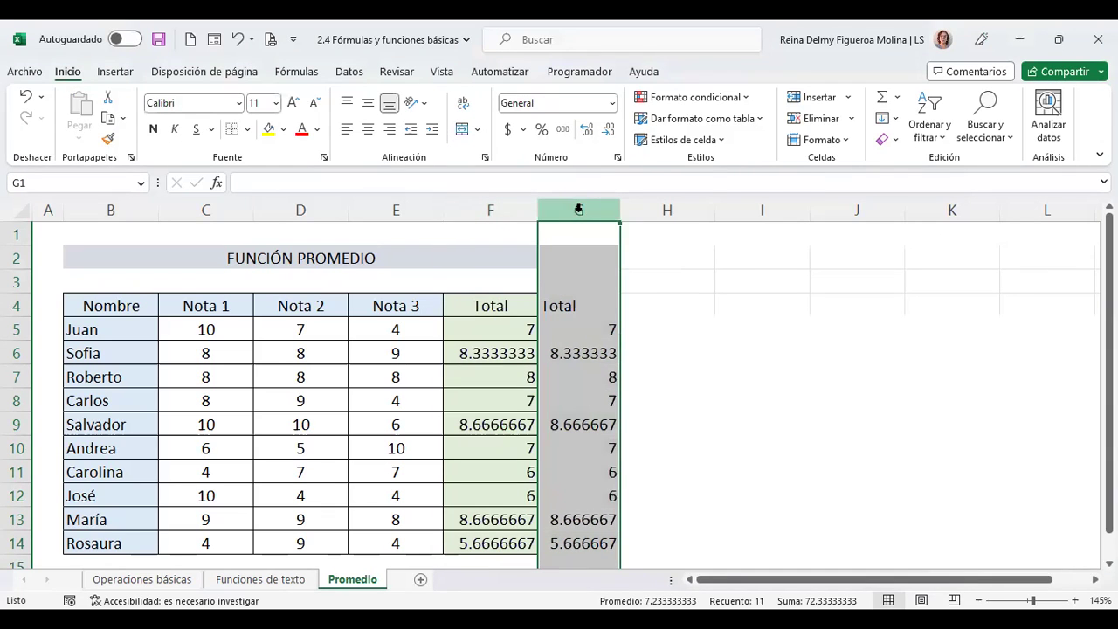
pyautogui.rightClick(578, 210)
pyautogui.click(674, 477)
pyautogui.write('10.71')
pyautogui.press('Return')
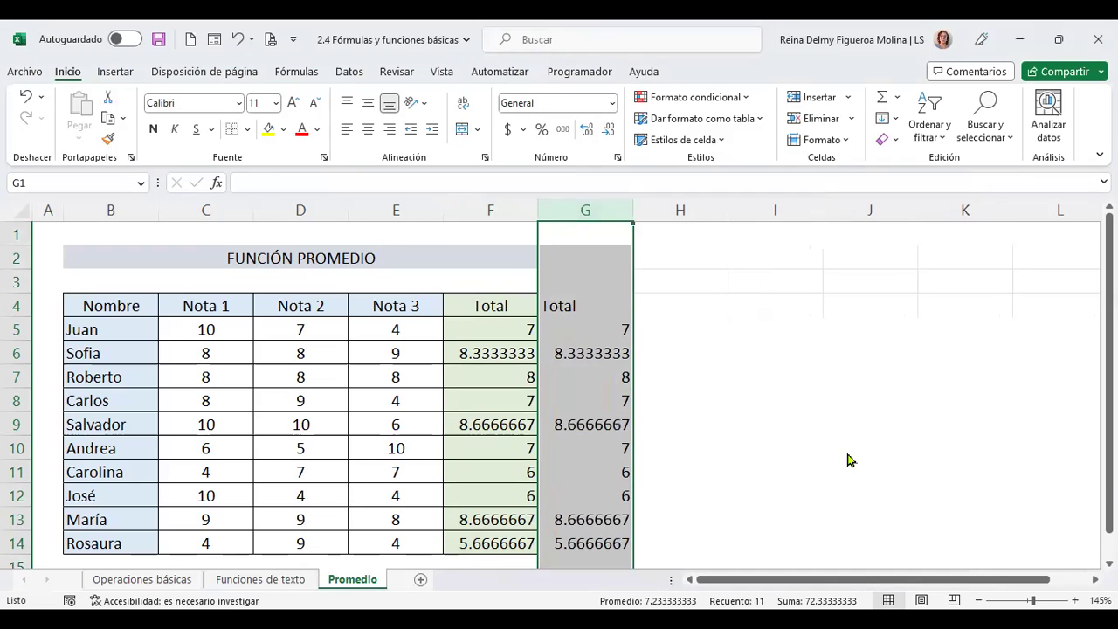
pyautogui.click(581, 329)
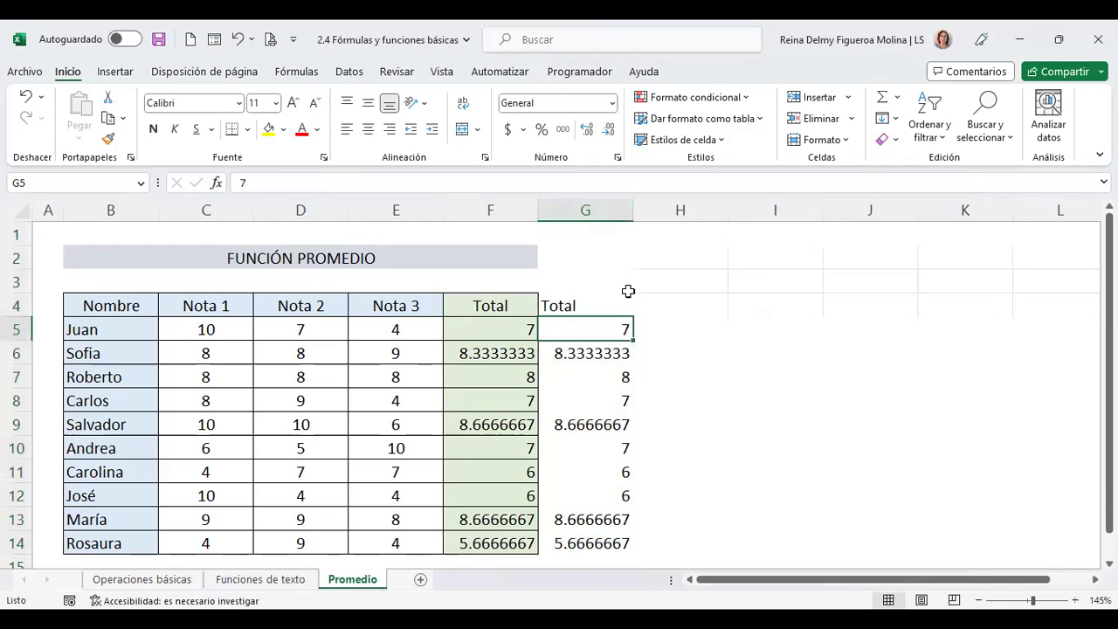
pyautogui.moveTo(591, 302); pyautogui.dragTo(590, 464)
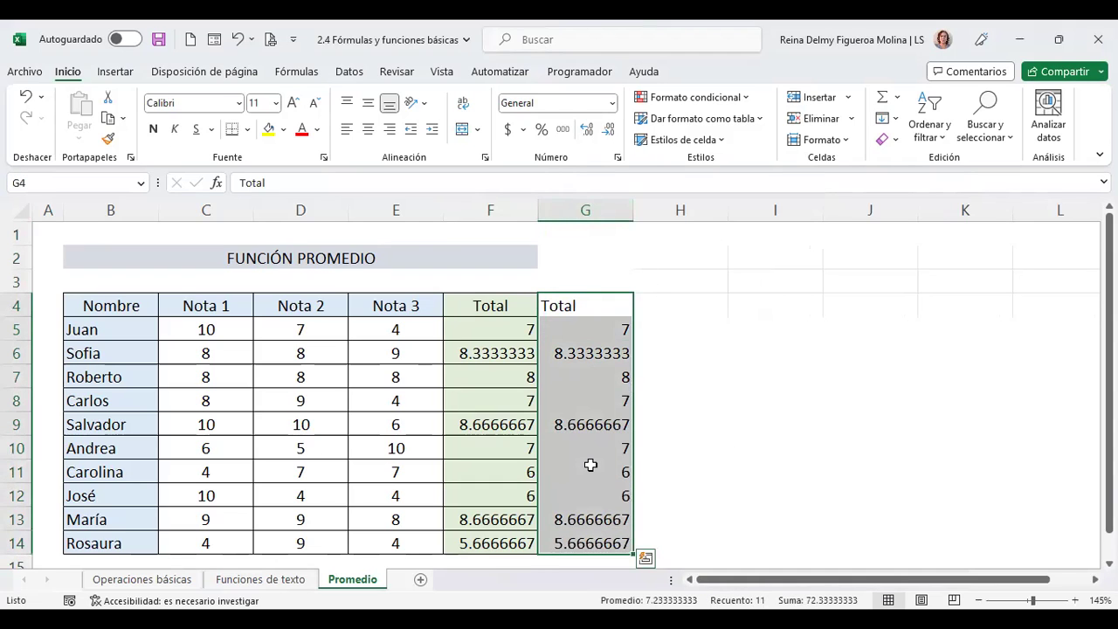
# - Fill the column G Total values right into H4:H14 and select H5:H14
pyautogui.click(580, 303)
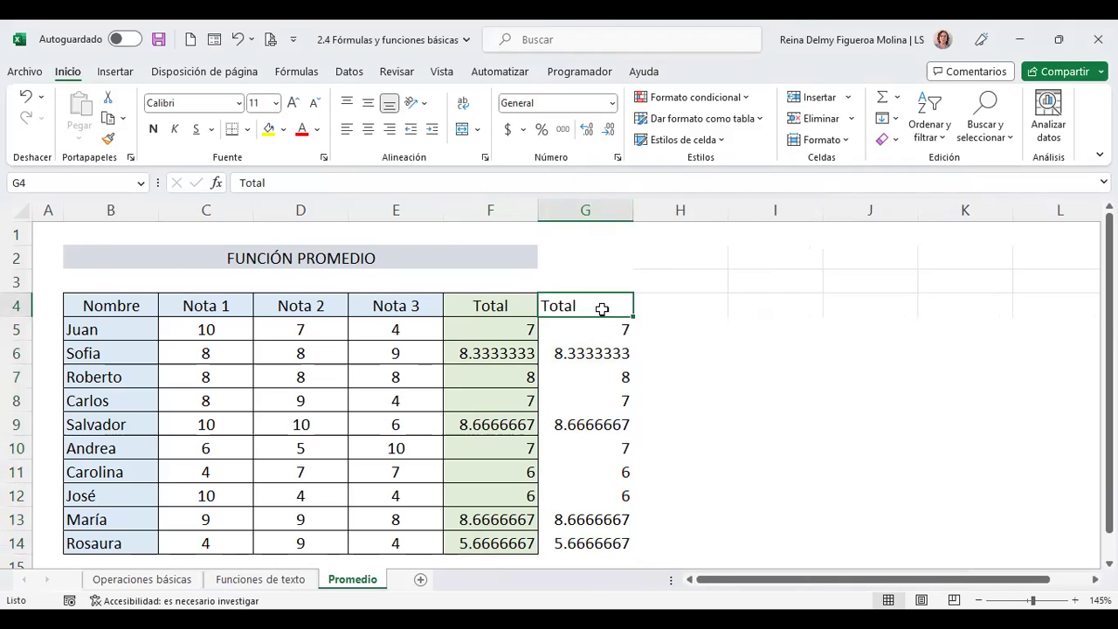
pyautogui.moveTo(599, 303)
pyautogui.mouseDown()
pyautogui.moveTo(605, 456)
pyautogui.moveTo(651, 441)
pyautogui.mouseUp()
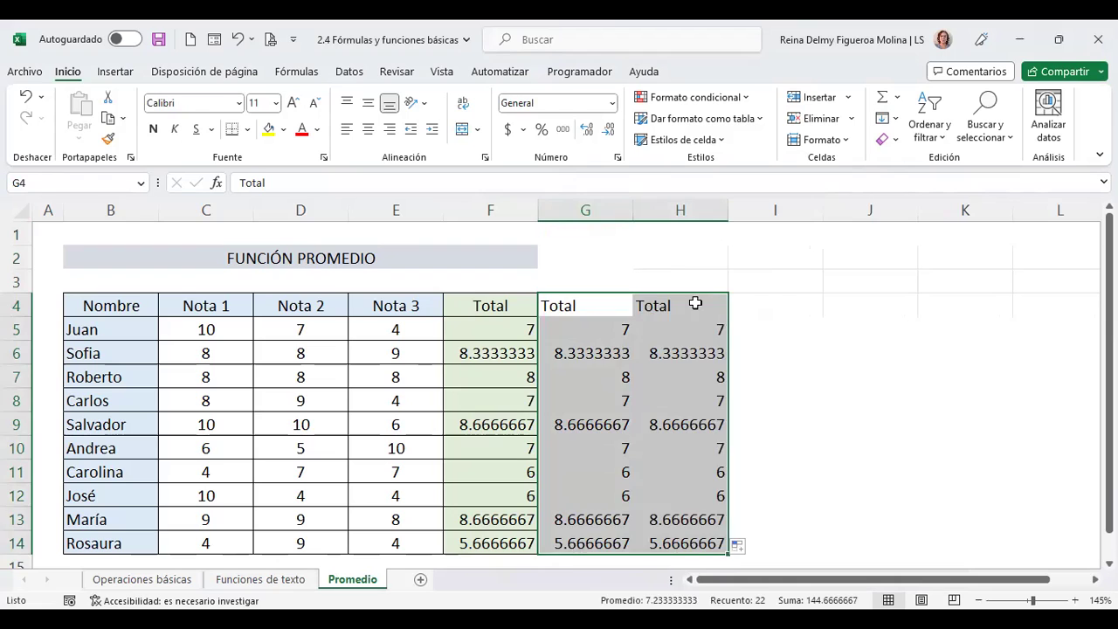
pyautogui.click(695, 300)
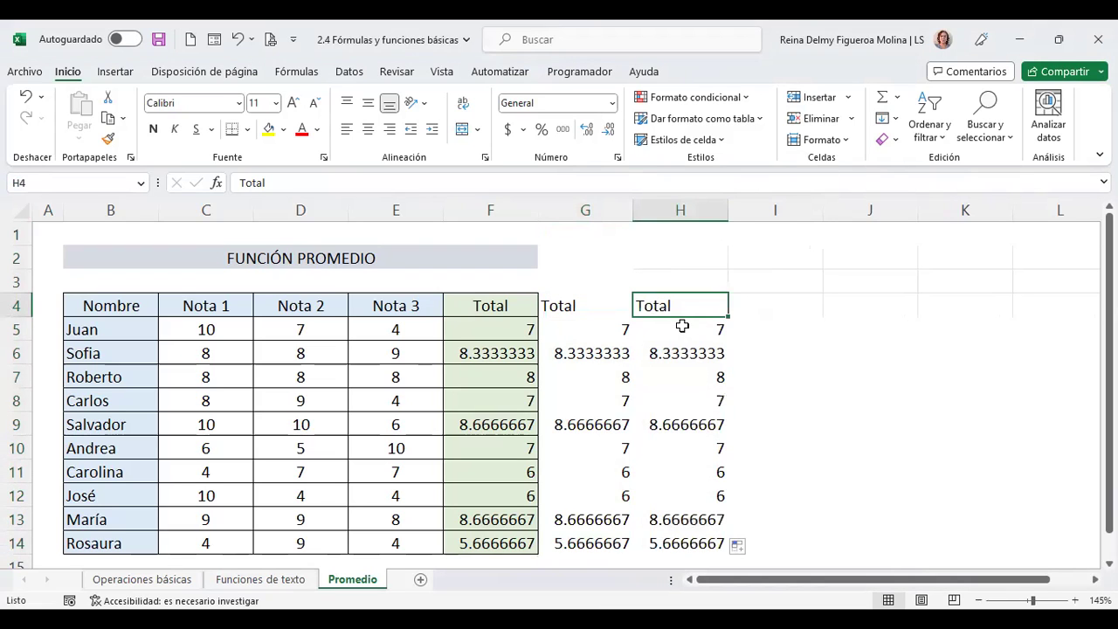
pyautogui.moveTo(680, 331); pyautogui.dragTo(688, 541)
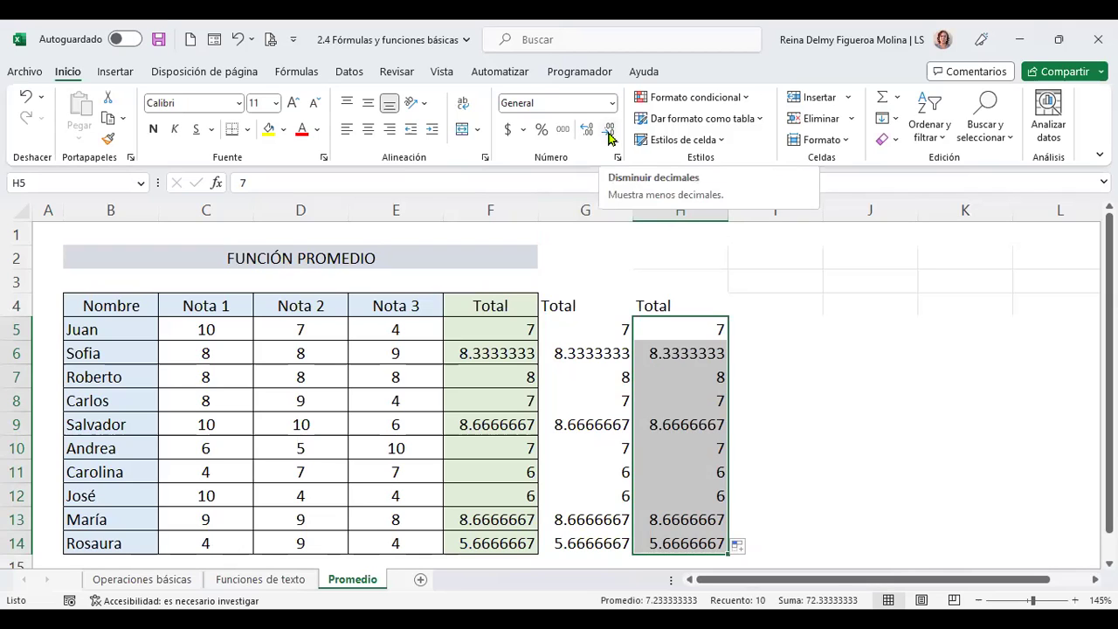
# - Decrease the decimals in H5:H14 until the averages show as whole numbers like 8 and 9
pyautogui.click(609, 136)
pyautogui.click(609, 136)
pyautogui.click(609, 135)
pyautogui.click(609, 135)
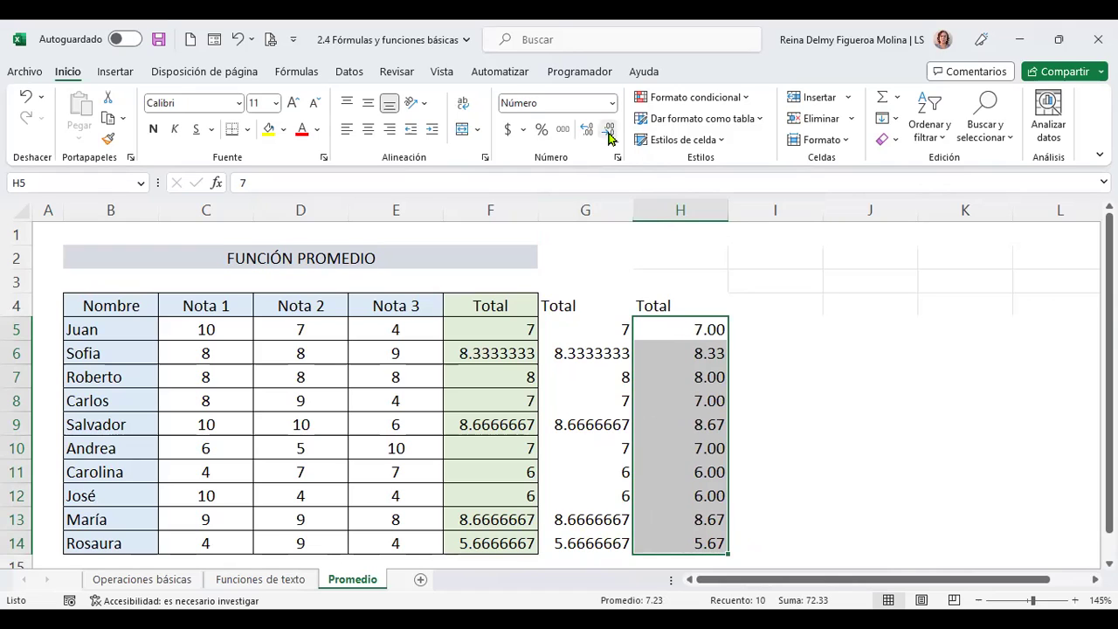
pyautogui.click(608, 135)
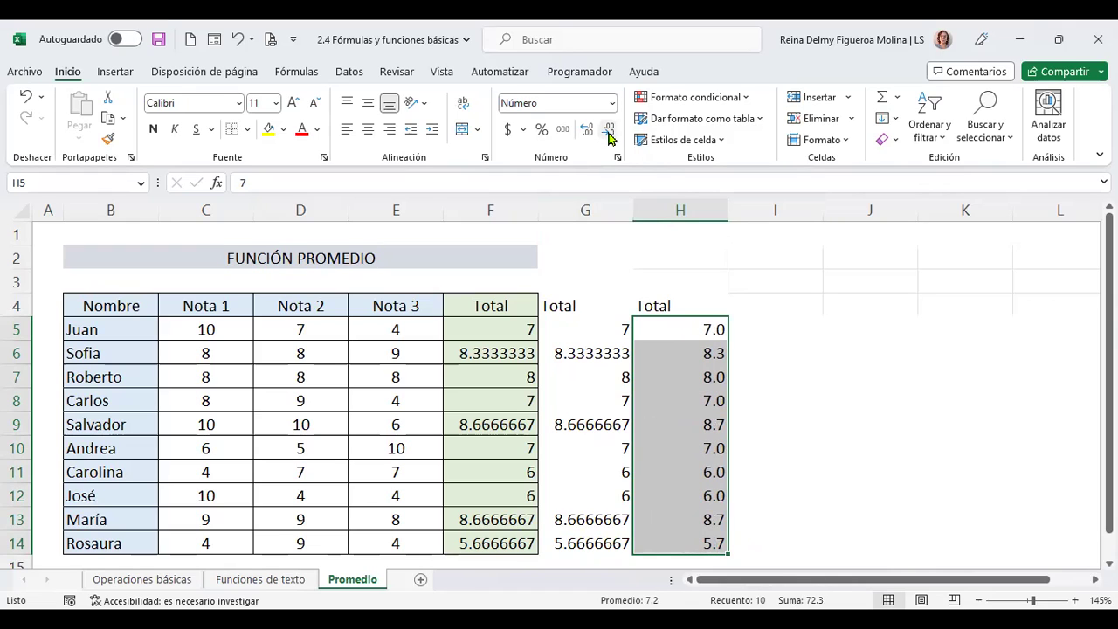
pyautogui.click(608, 135)
pyautogui.click(582, 133)
pyautogui.click(584, 134)
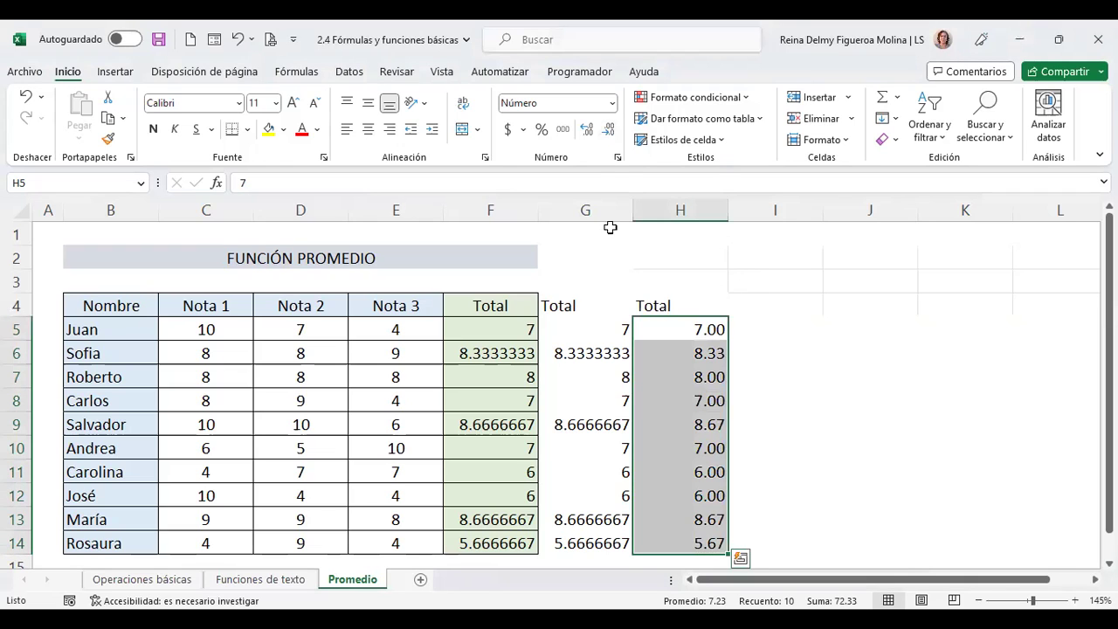
pyautogui.click(588, 133)
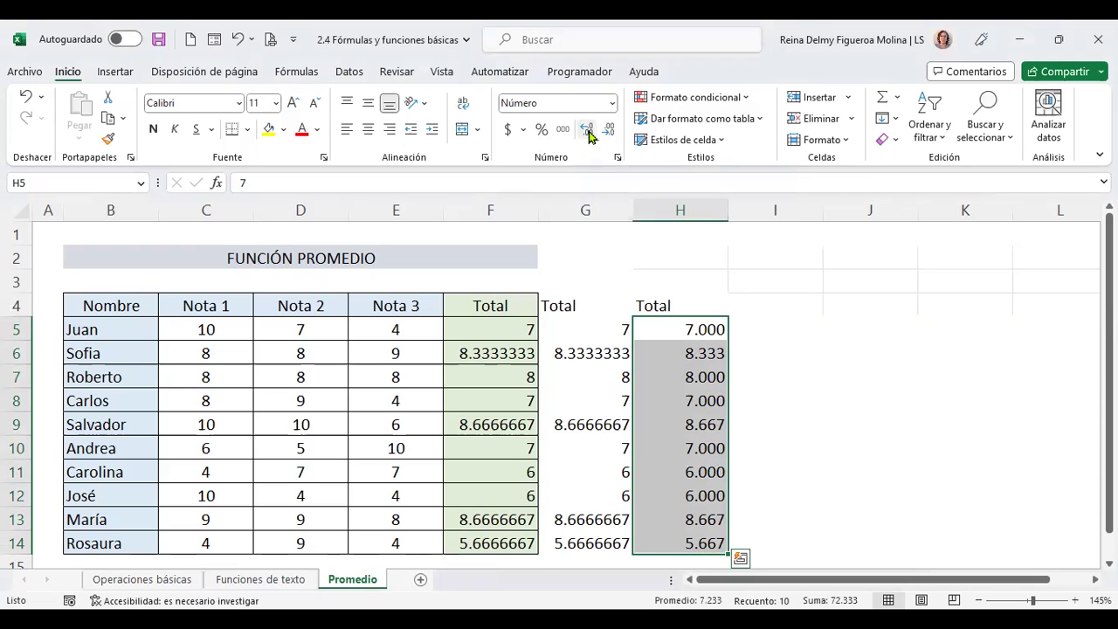
pyautogui.click(607, 131)
pyautogui.click(607, 132)
pyautogui.click(607, 132)
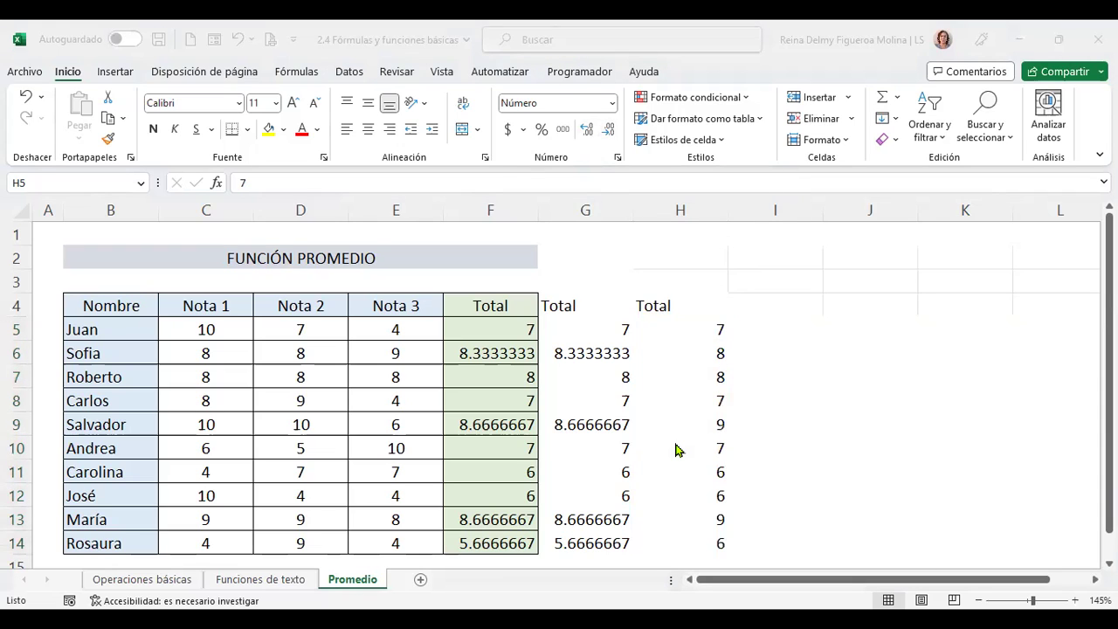
# - Enter the heading 'Redondear a 4 decimales' in cell I4
pyautogui.click(760, 304)
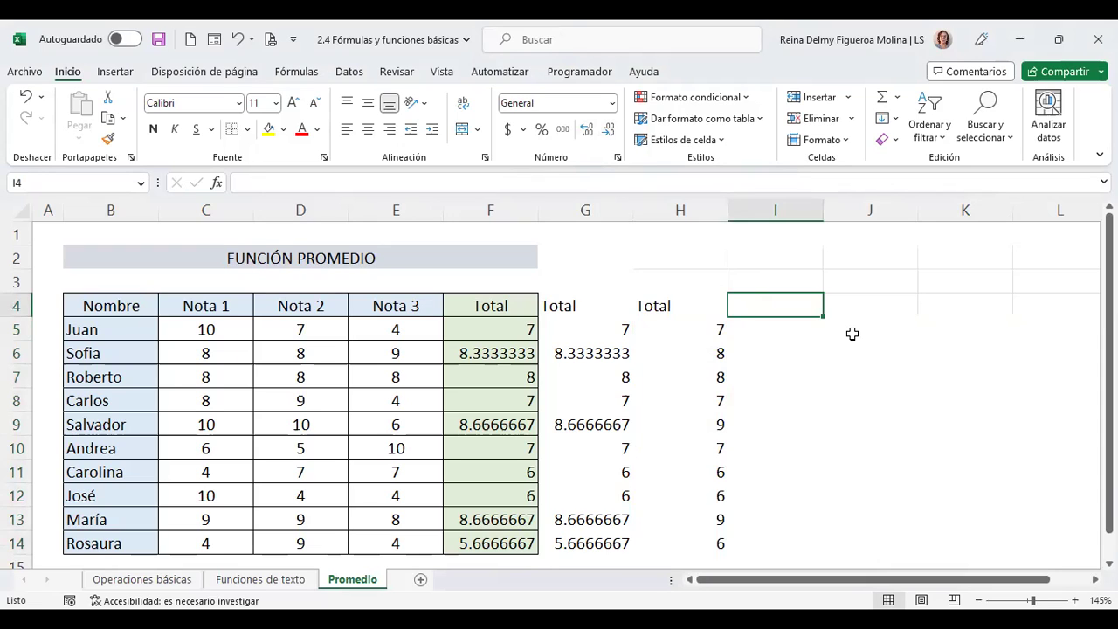
pyautogui.write('RED')
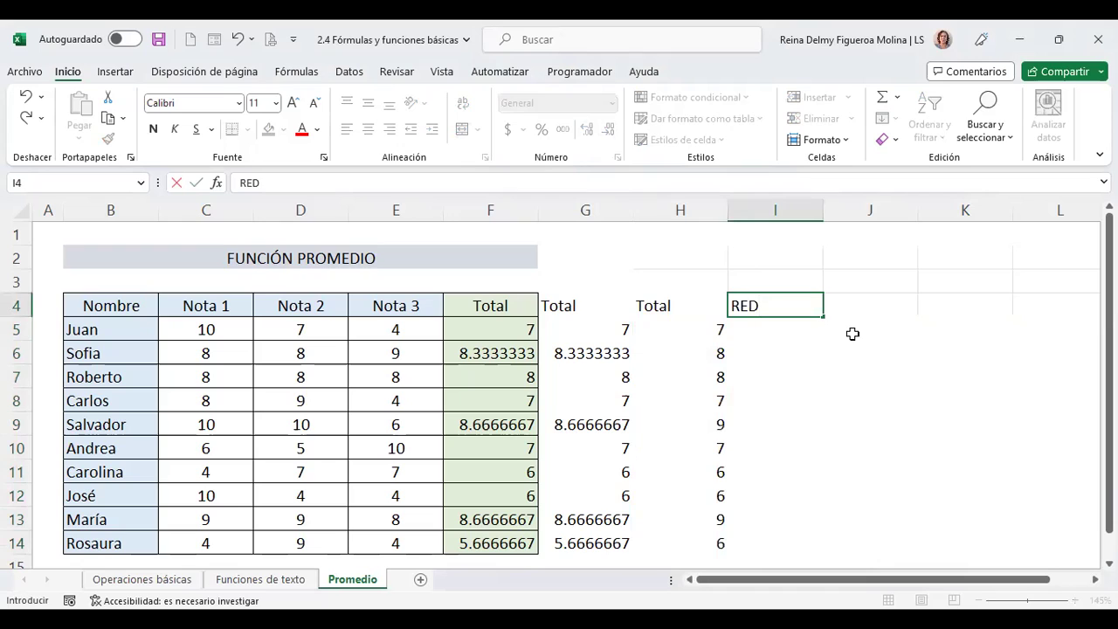
pyautogui.press('BackSpace')
pyautogui.press('BackSpace')
pyautogui.write('edondear a 4 de ')
pyautogui.write('ci')
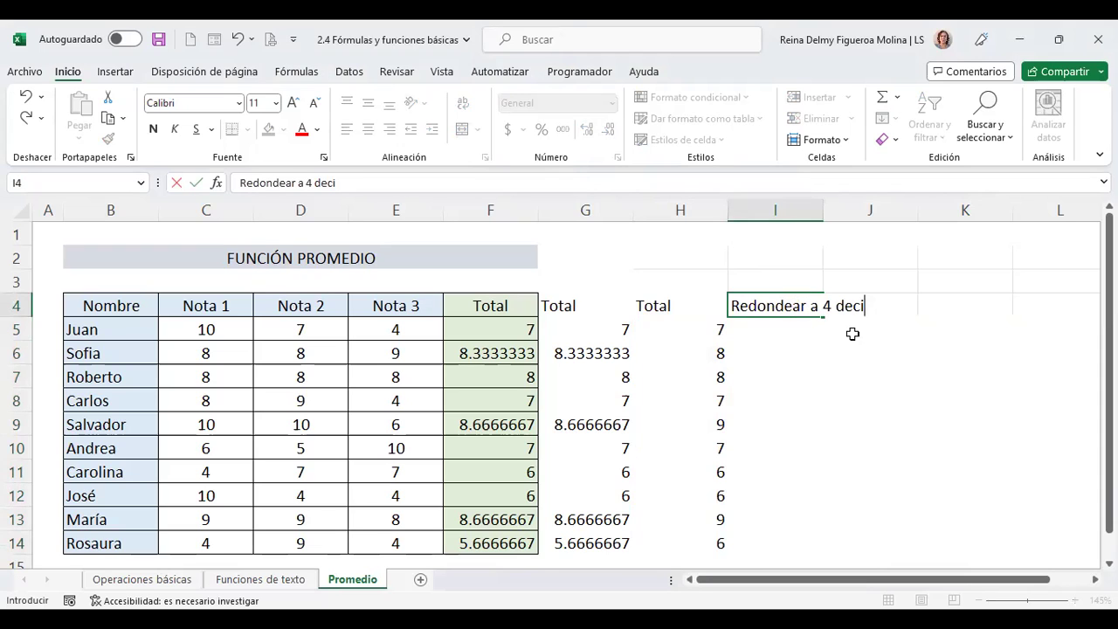
pyautogui.write('males')
pyautogui.press('Return')
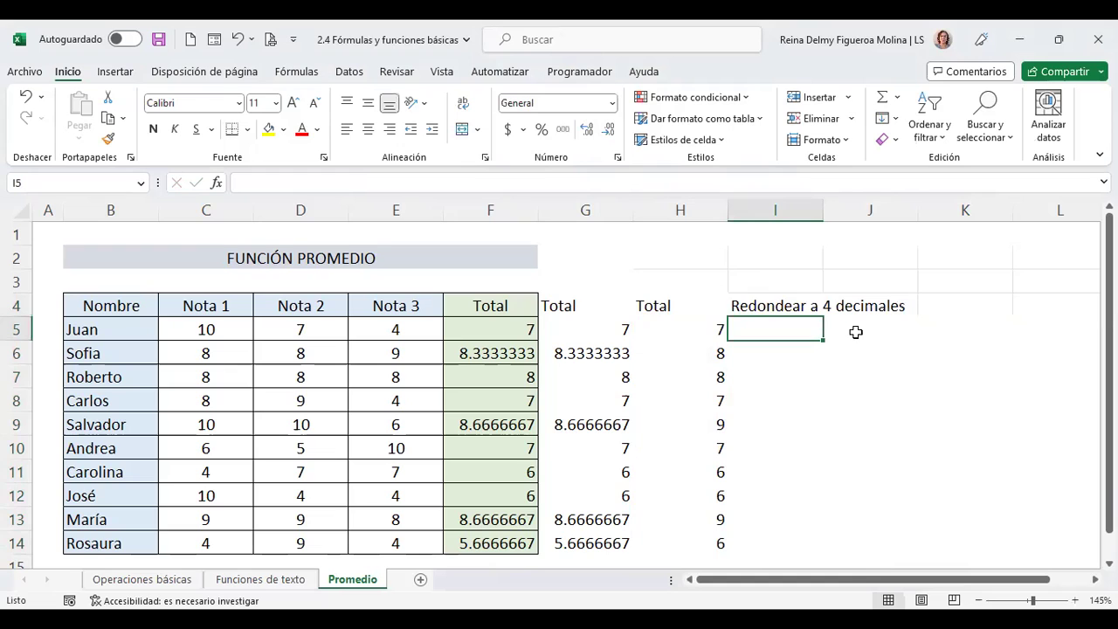
# - Wrap the I4 heading onto two lines and shorten row 4 to fit it
pyautogui.click(785, 307)
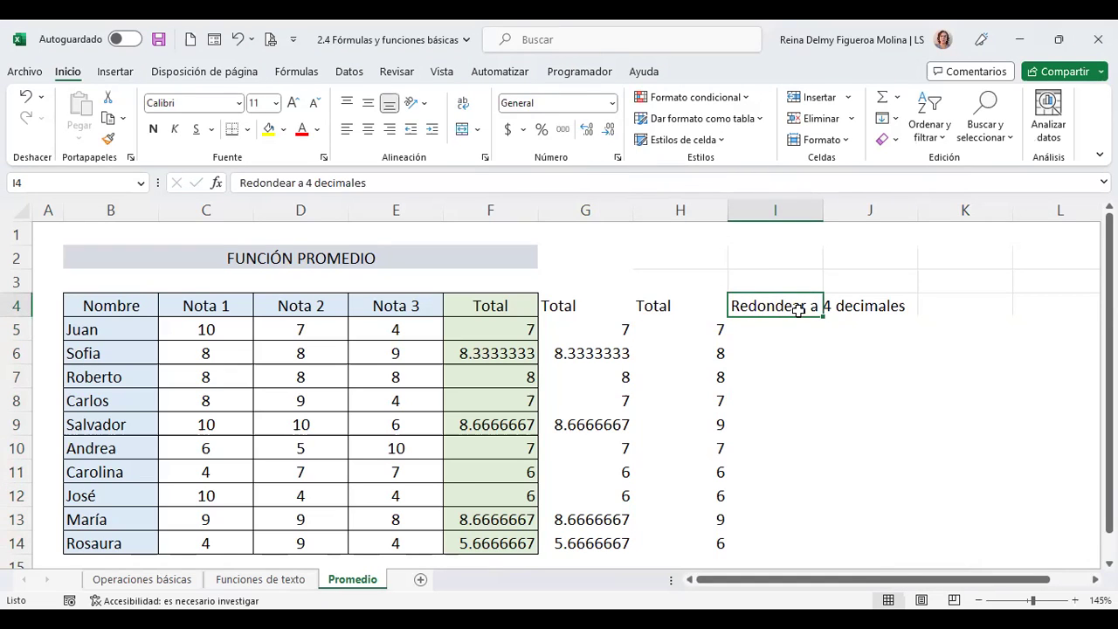
pyautogui.click(464, 106)
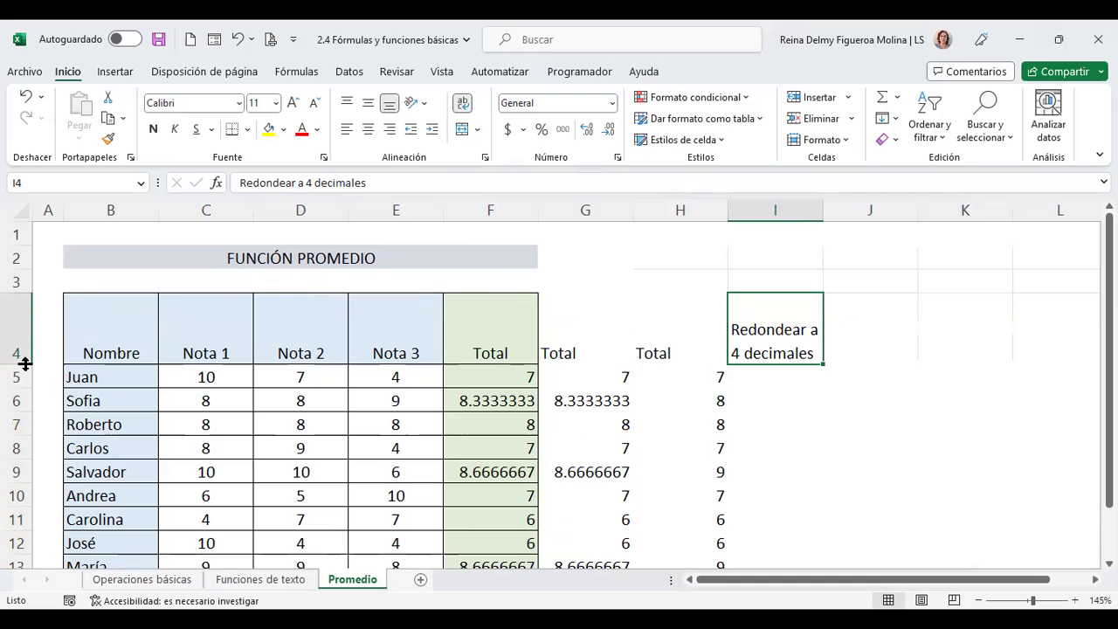
pyautogui.moveTo(25, 363); pyautogui.dragTo(25, 346)
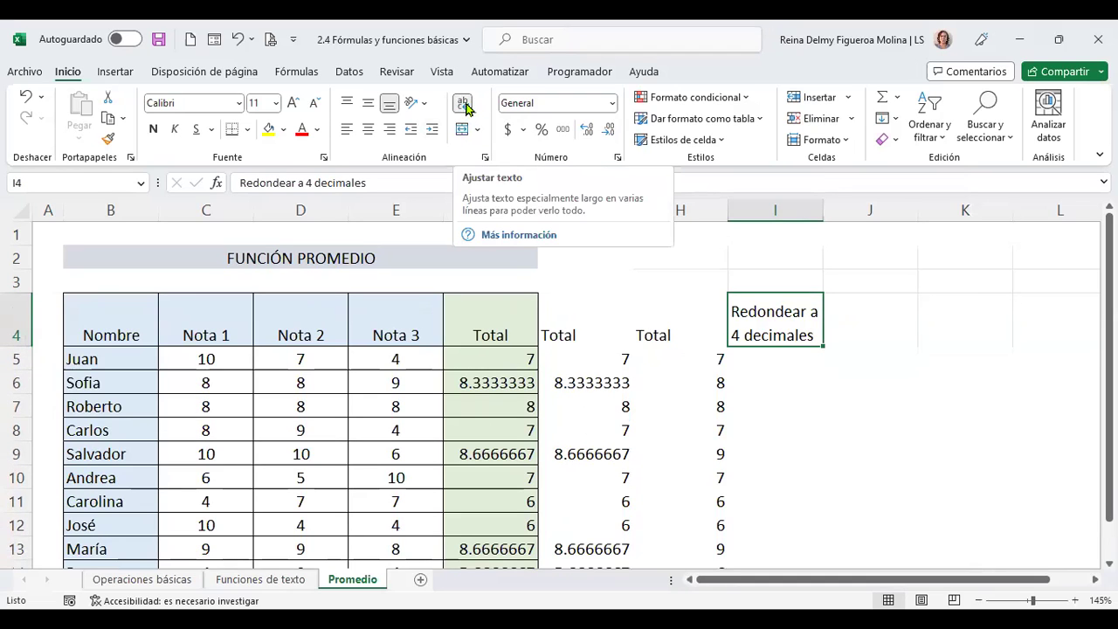
pyautogui.moveTo(22, 346); pyautogui.dragTo(21, 342)
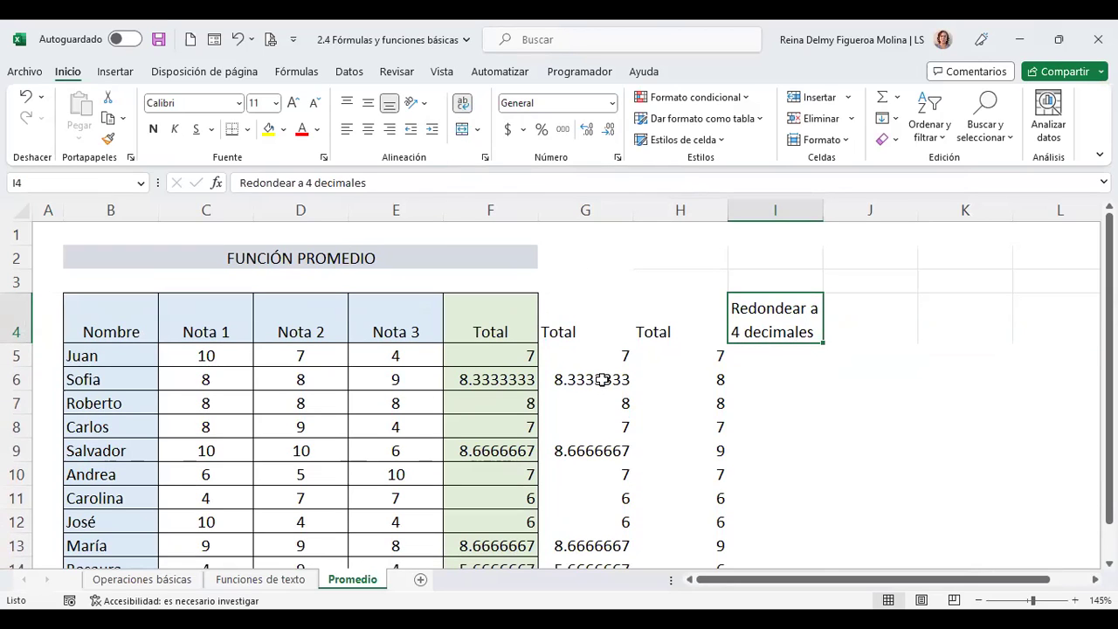
pyautogui.click(772, 356)
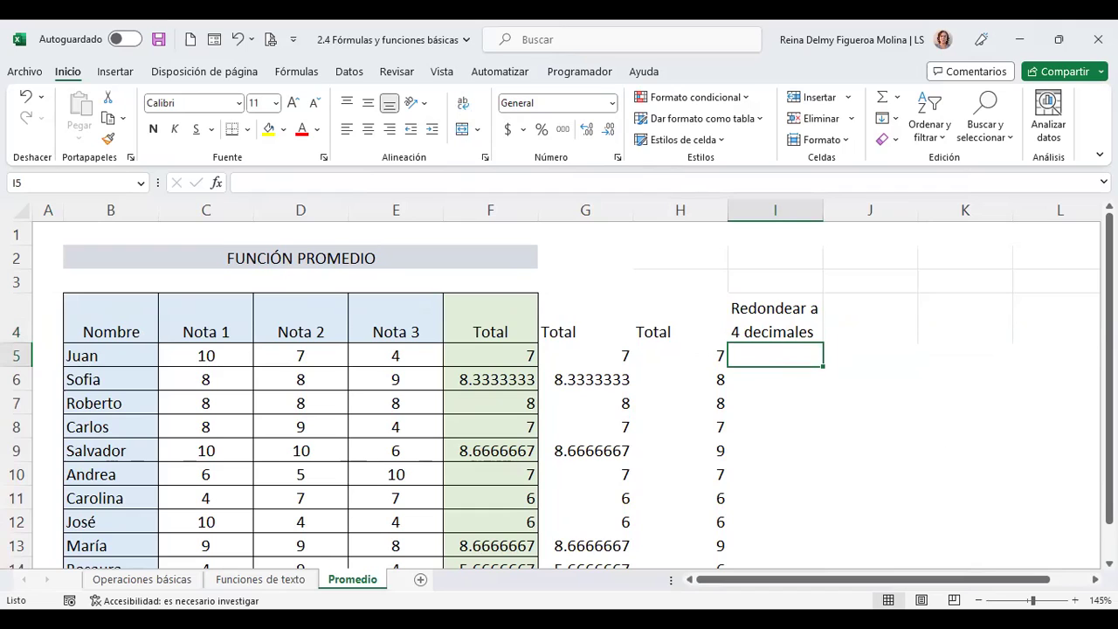
# - Enter =+REDONDEAR(G5;4) in I5 to round the G5 total to 4 decimals
pyautogui.write('+redon')
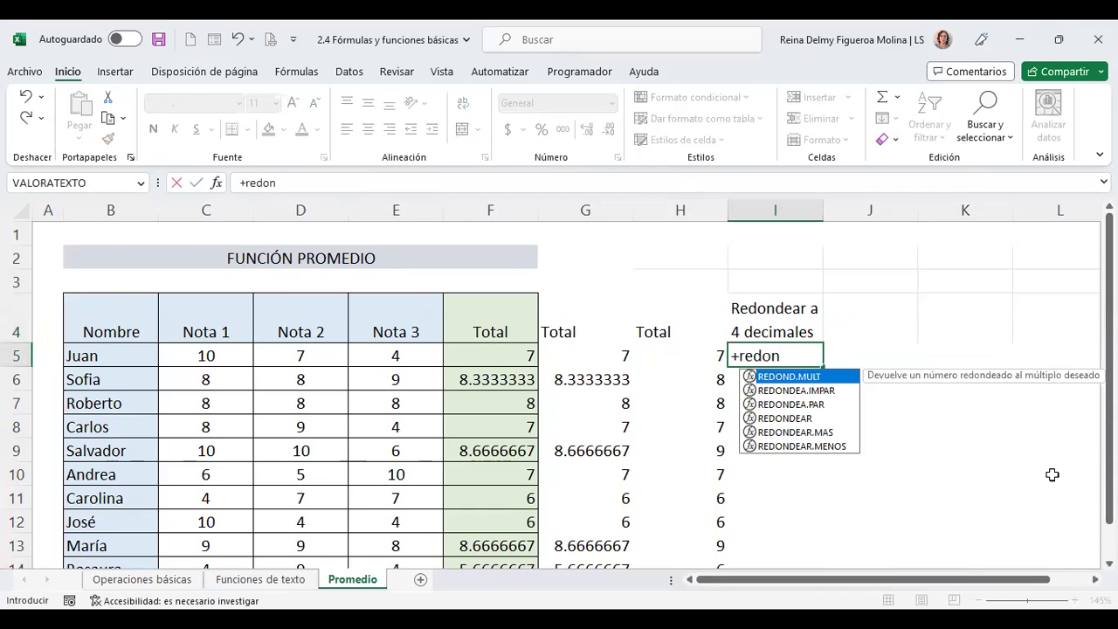
pyautogui.doubleClick(790, 418)
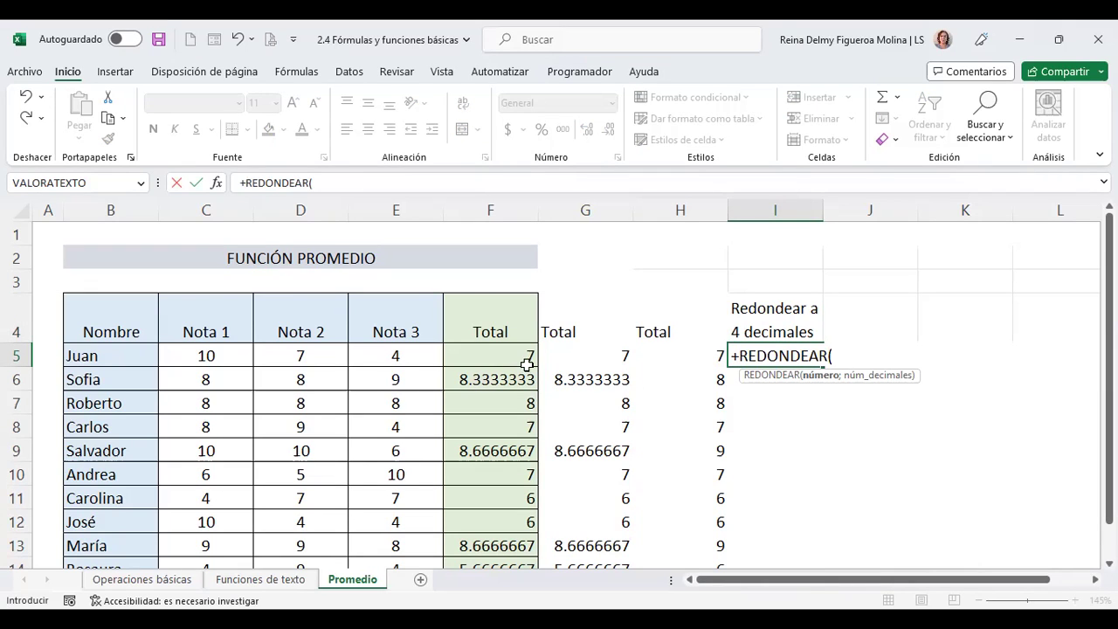
pyautogui.click(588, 355)
pyautogui.click(588, 356)
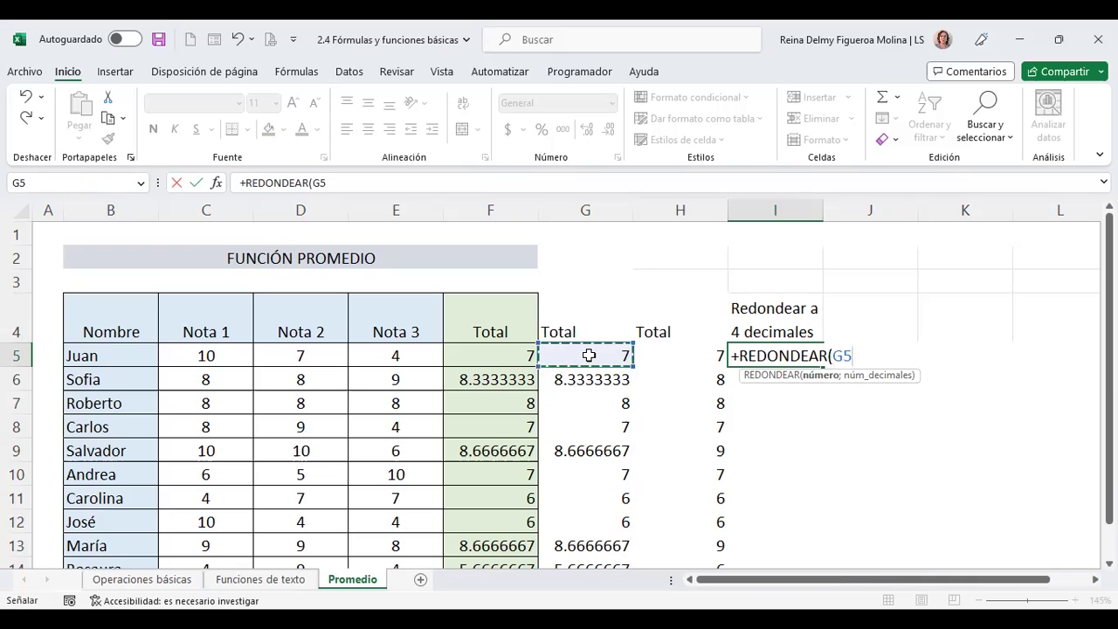
pyautogui.write(';4')
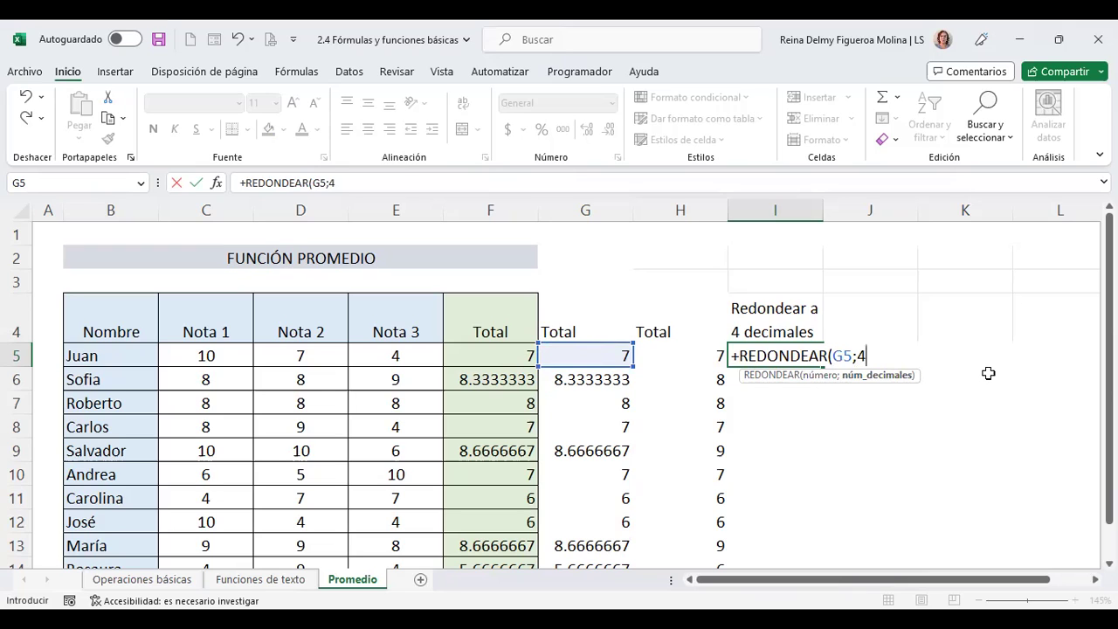
pyautogui.press('Return')
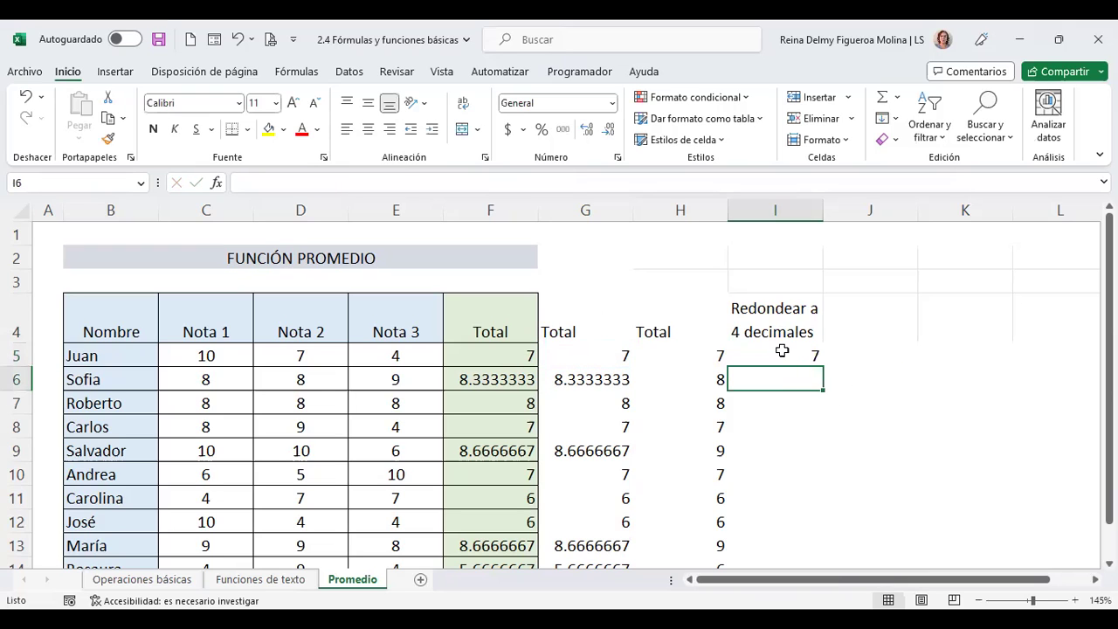
pyautogui.click(782, 352)
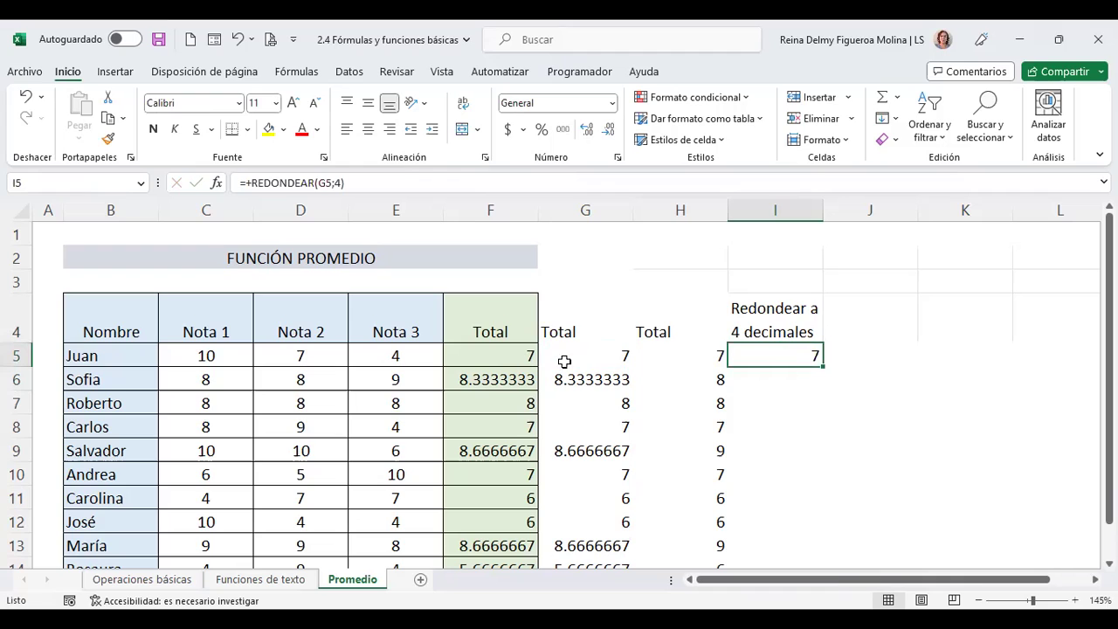
# - Fill the REDONDEAR formula from I5 down to I14
pyautogui.moveTo(822, 365)
pyautogui.mouseDown()
pyautogui.moveTo(819, 547)
pyautogui.moveTo(817, 522)
pyautogui.mouseUp()
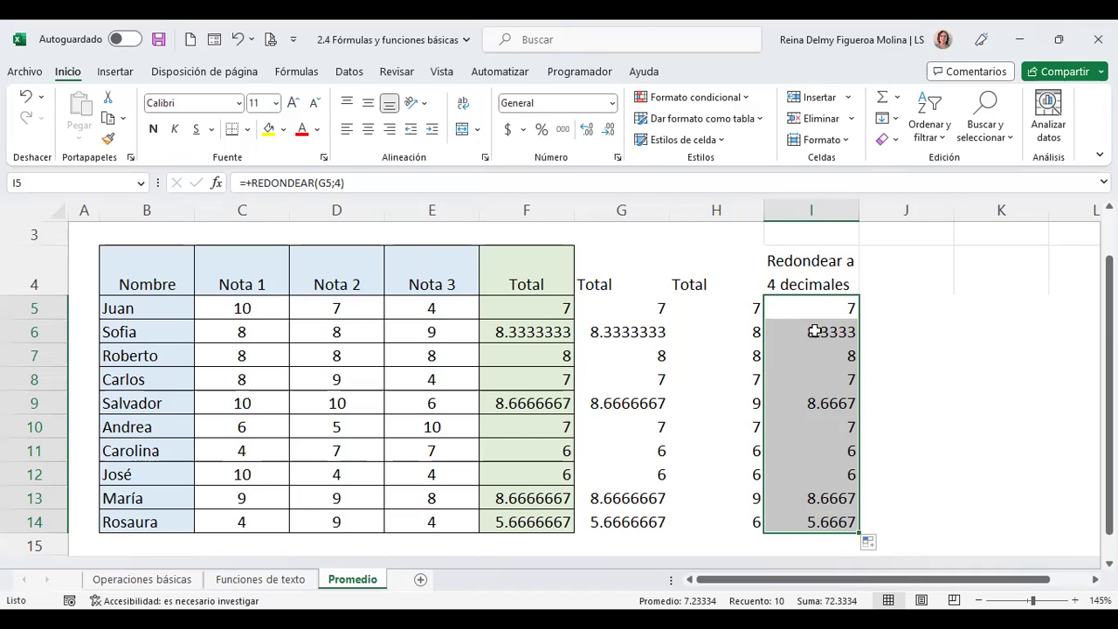
pyautogui.click(885, 273)
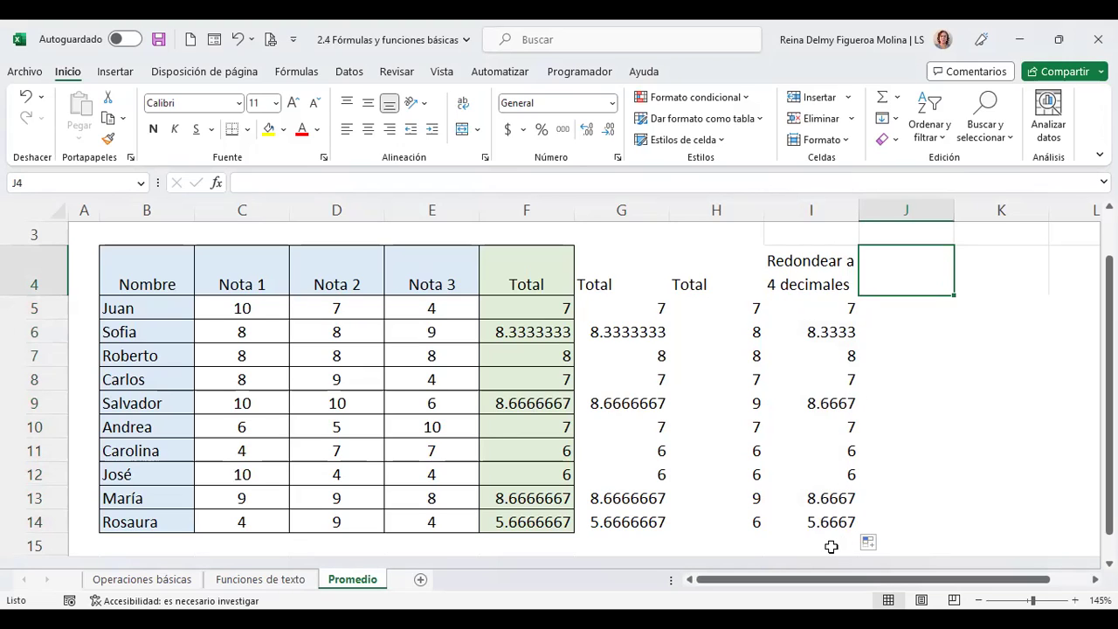
# - Enter the wrapped heading 'Truncar a 4 decimales' in J4
pyautogui.write('Truncar a ')
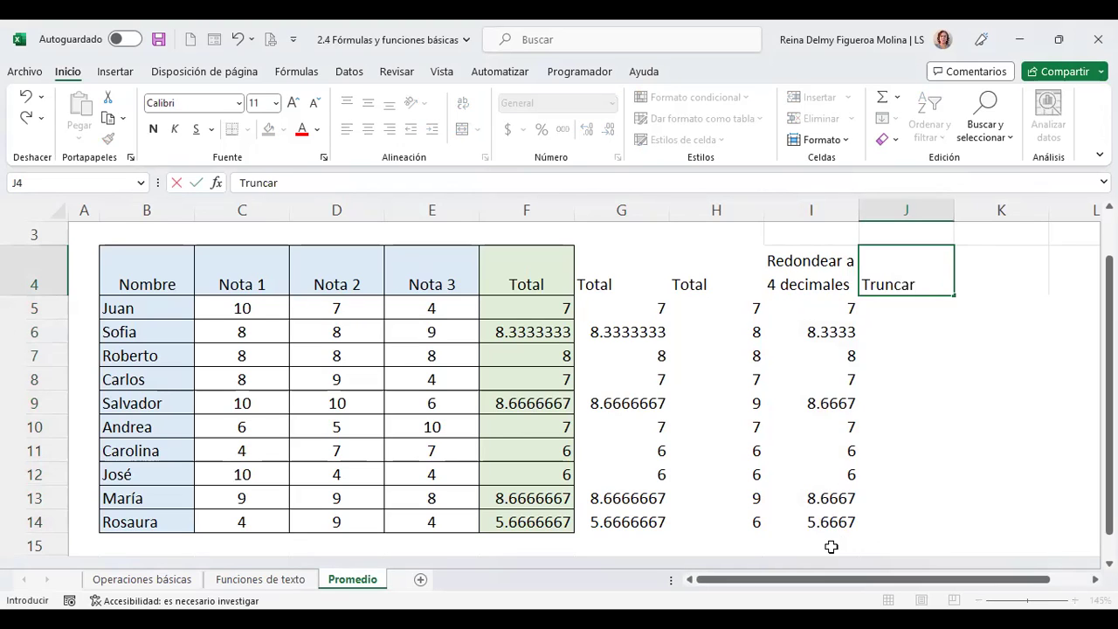
pyautogui.write('4 decimales')
pyautogui.hotkey('ctrl', 'Return')
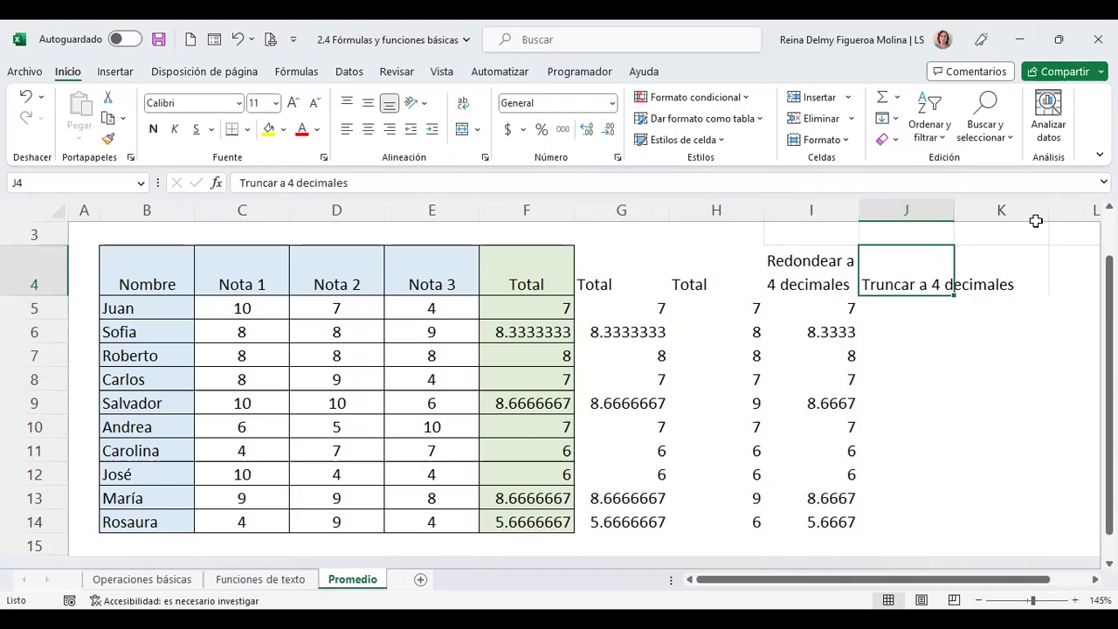
pyautogui.click(462, 103)
# - Enter =+TRUNCAR(G5;4) in J5 and fill it down to J14
pyautogui.click(896, 310)
pyautogui.write('+')
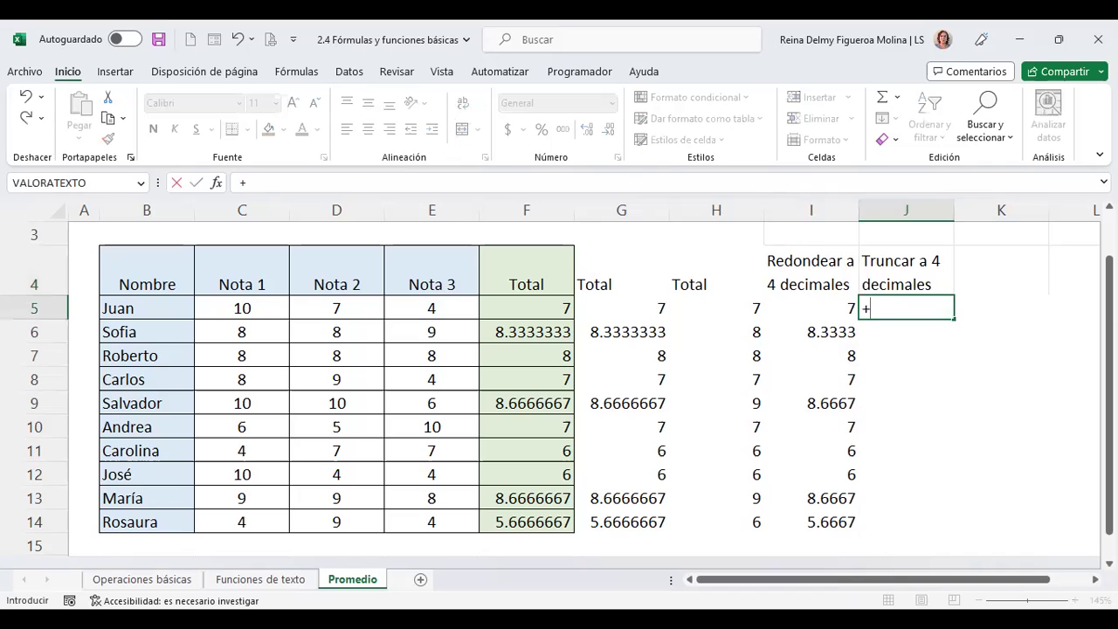
pyautogui.write('trun')
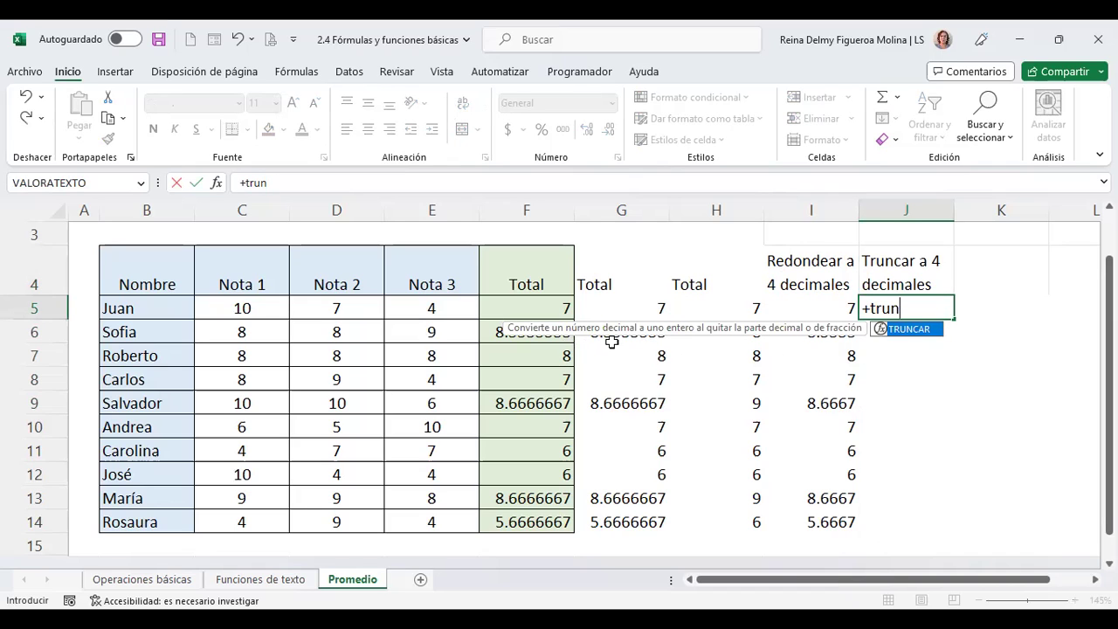
pyautogui.doubleClick(927, 339)
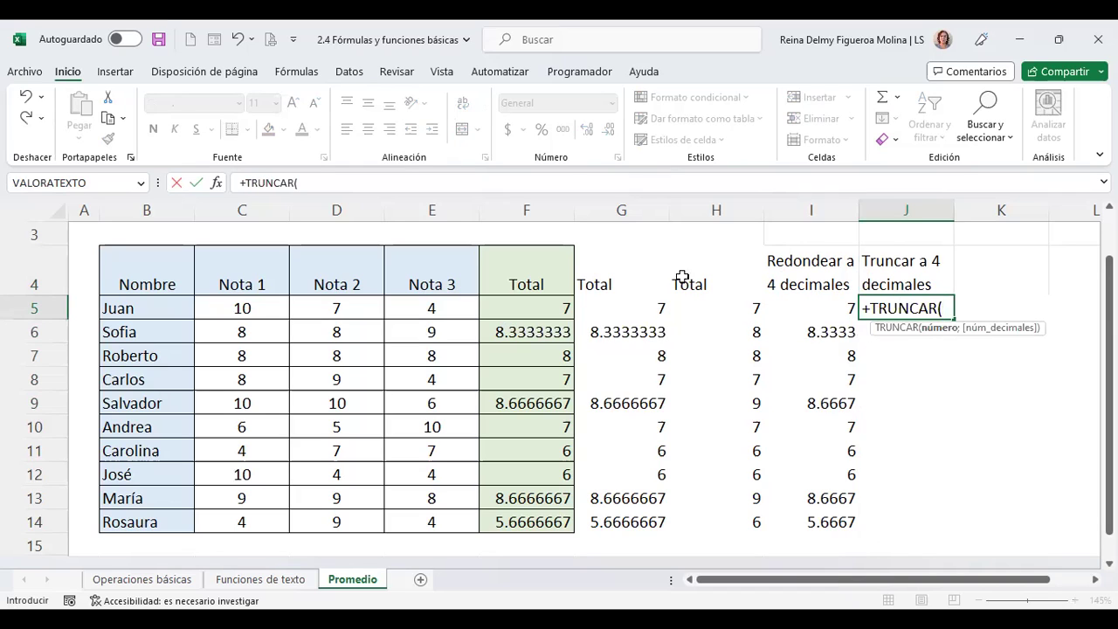
pyautogui.click(618, 306)
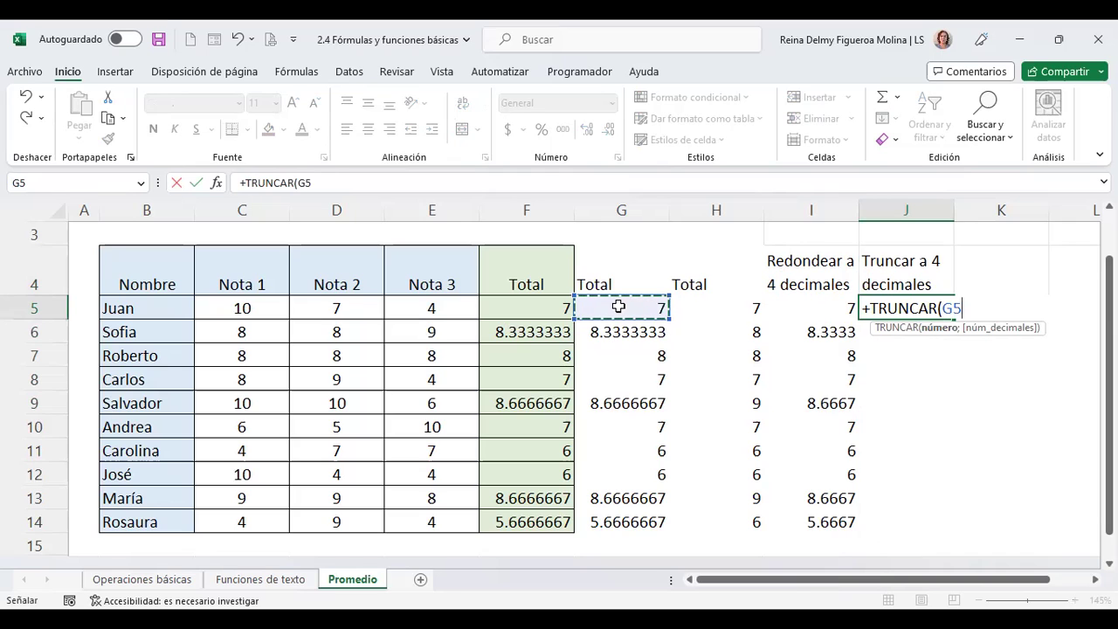
pyautogui.write(';4')
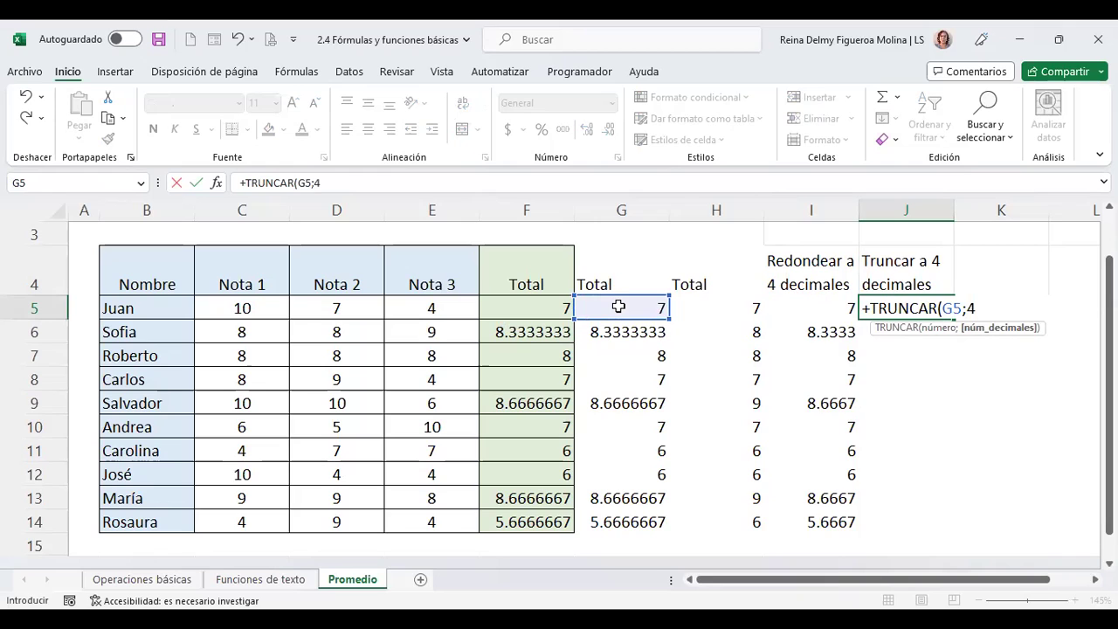
pyautogui.press('Return')
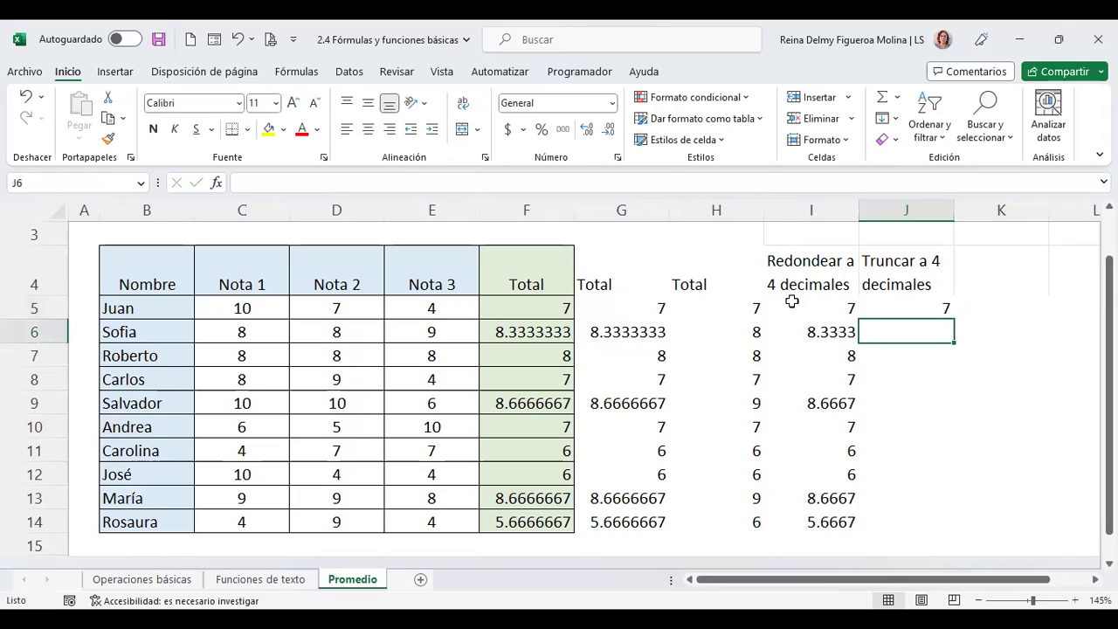
pyautogui.click(912, 304)
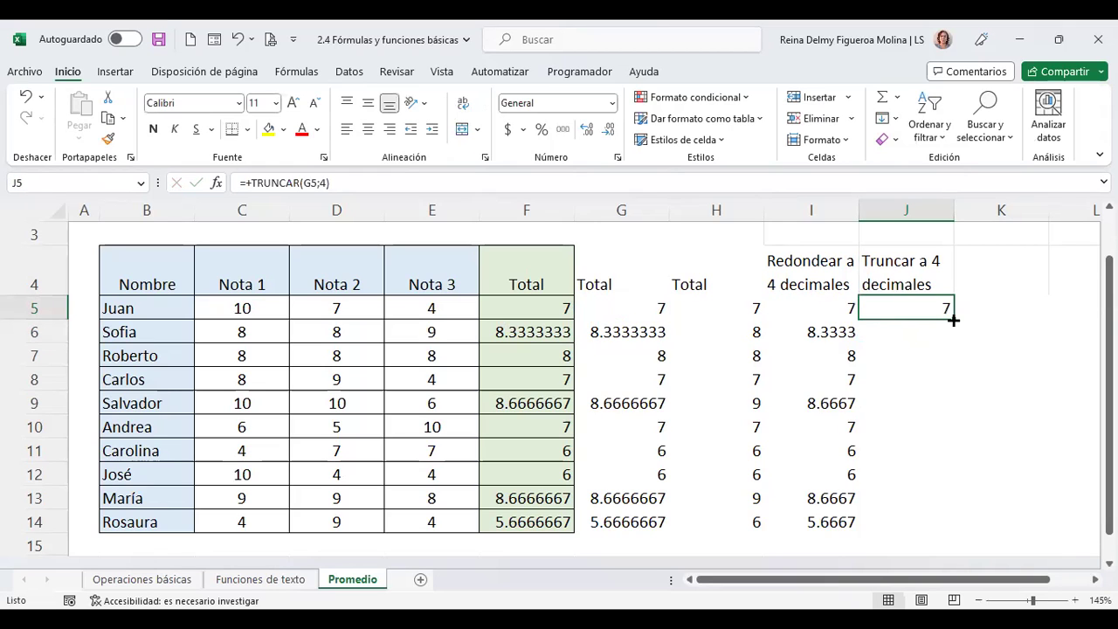
pyautogui.moveTo(952, 320); pyautogui.dragTo(928, 532)
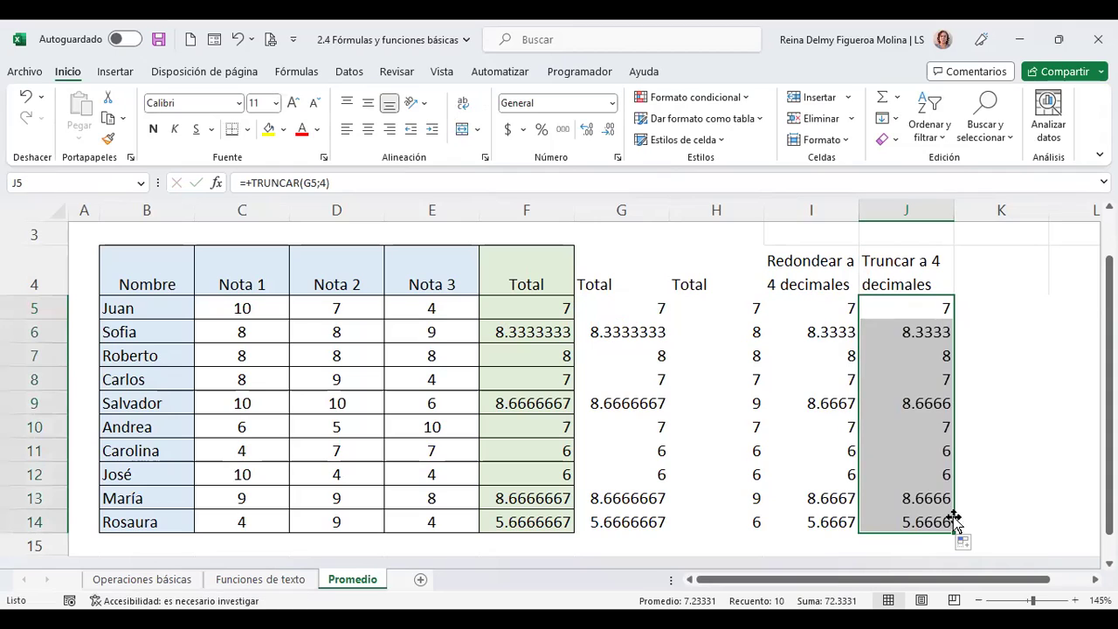
pyautogui.click(906, 404)
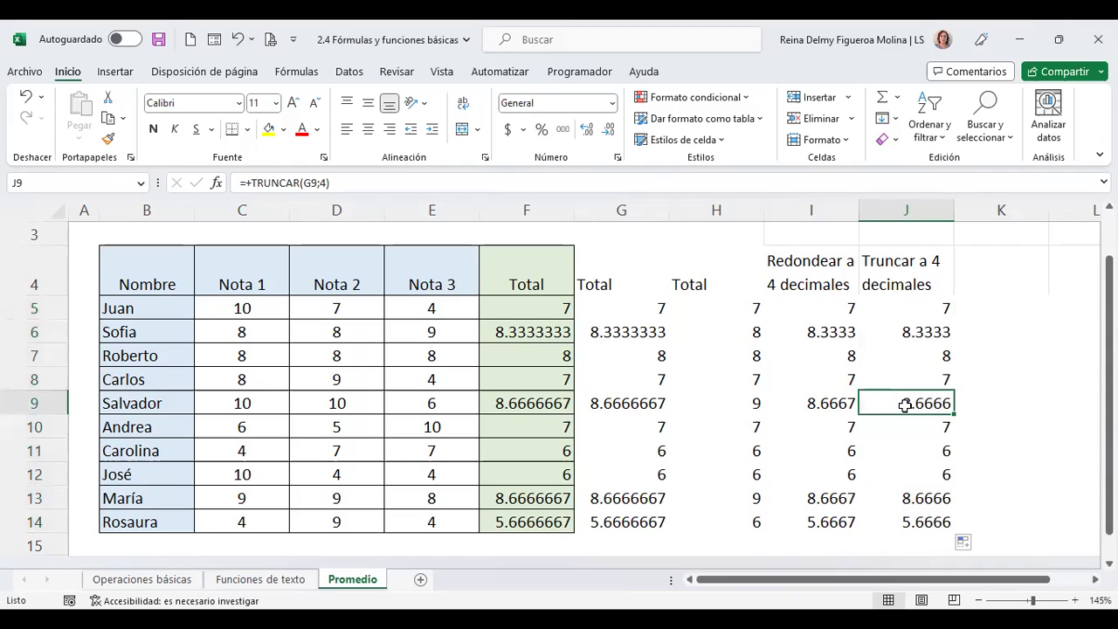
pyautogui.click(808, 403)
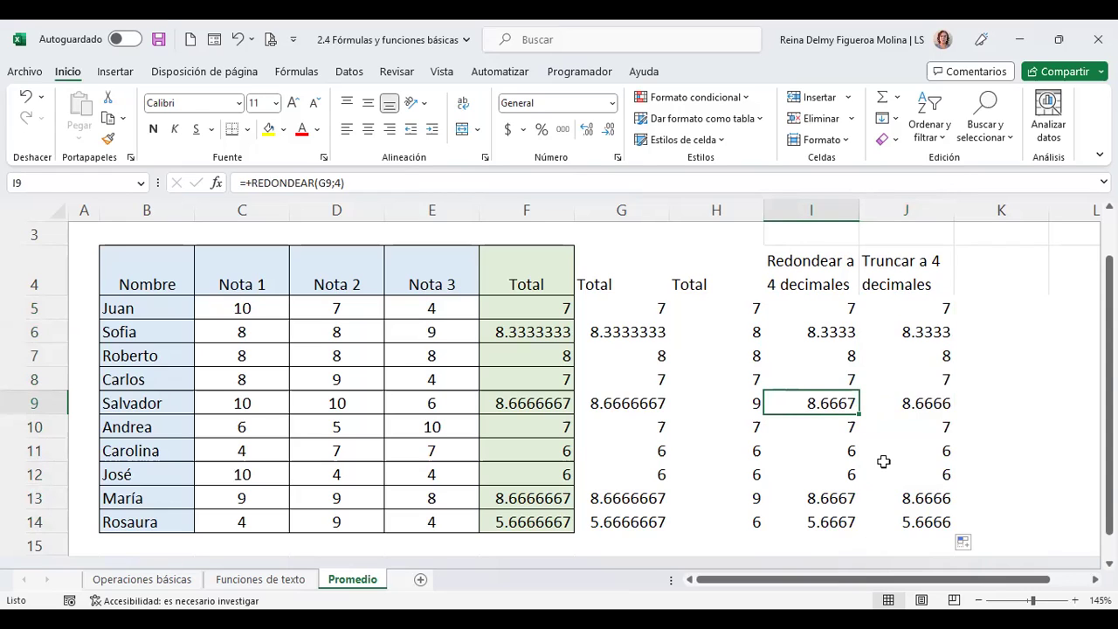
pyautogui.click(941, 402)
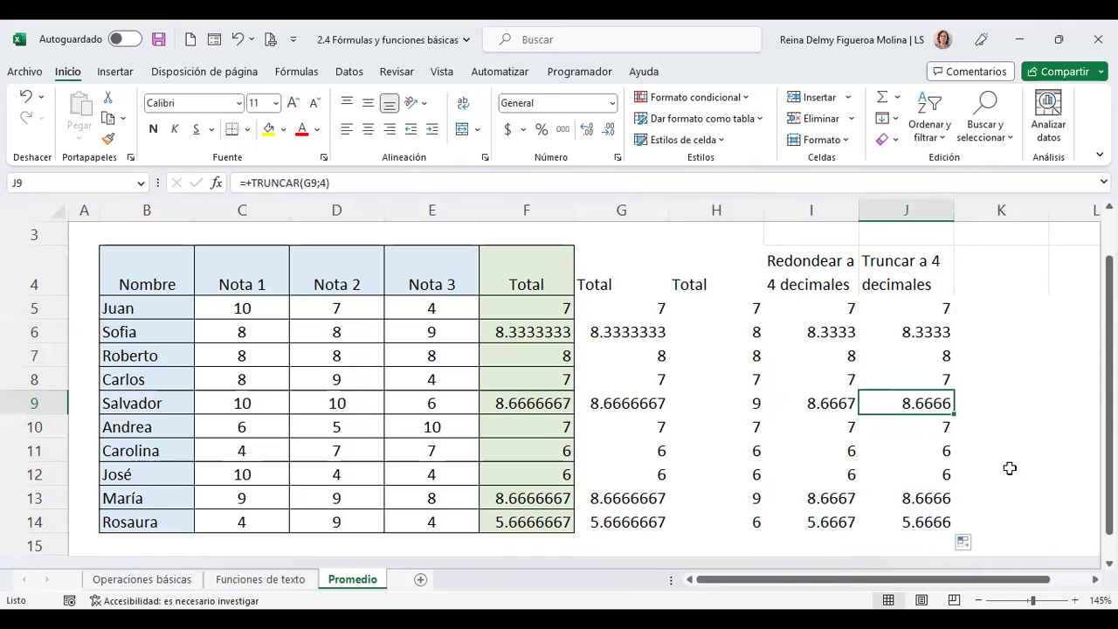
pyautogui.click(916, 498)
pyautogui.click(919, 523)
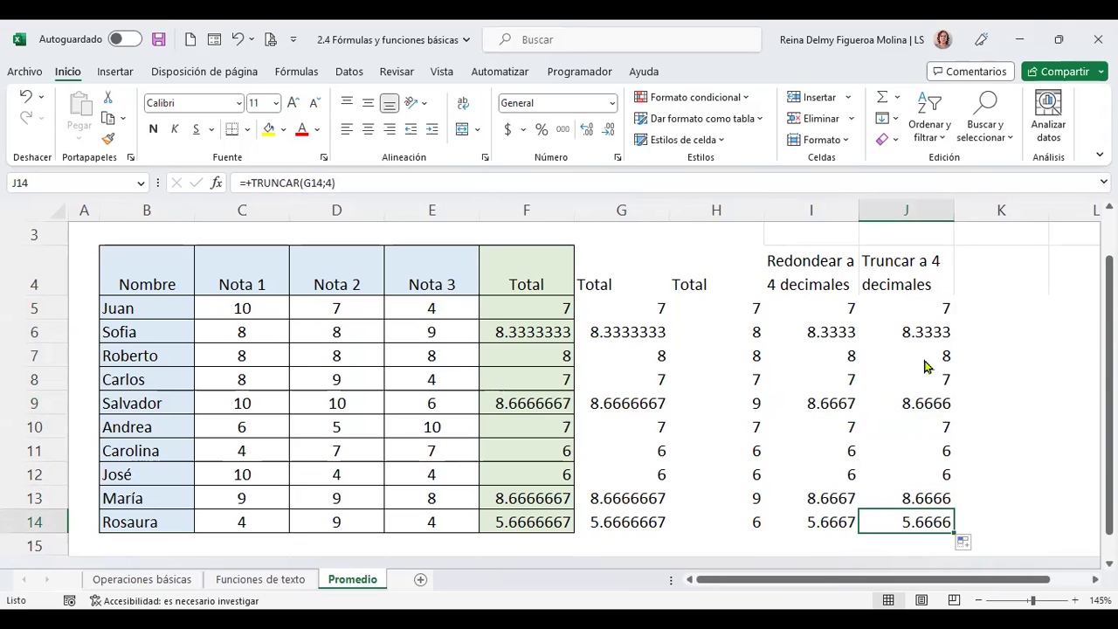
pyautogui.click(495, 380)
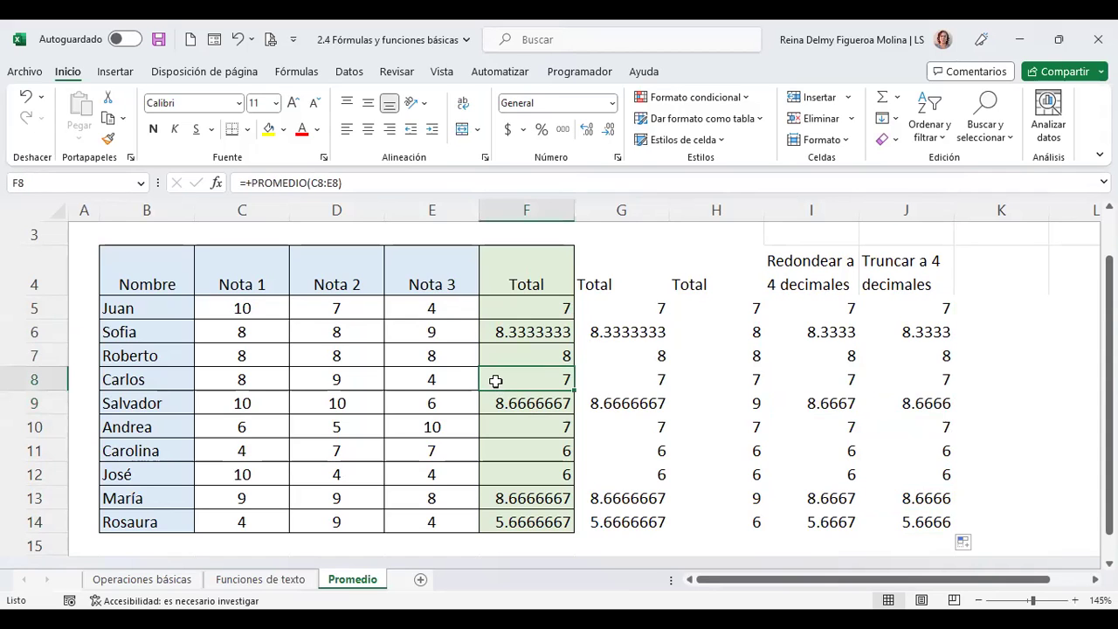
# - Use Mostrar on row 15's header to reveal the hidden rows, then select B15
pyautogui.scroll(-2, 495, 380)
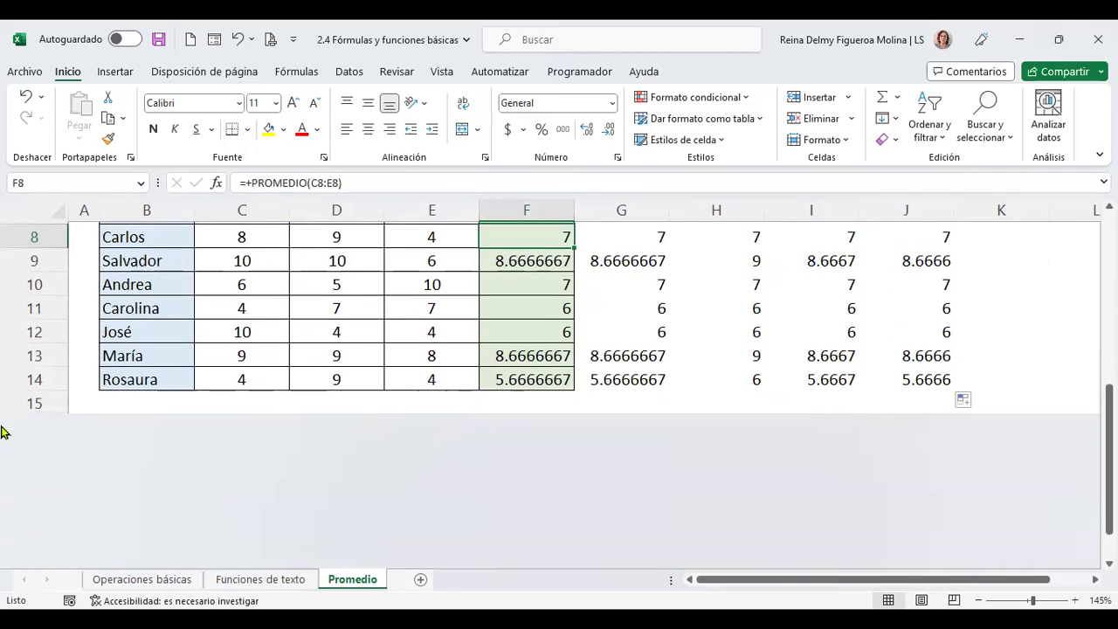
pyautogui.click(31, 405)
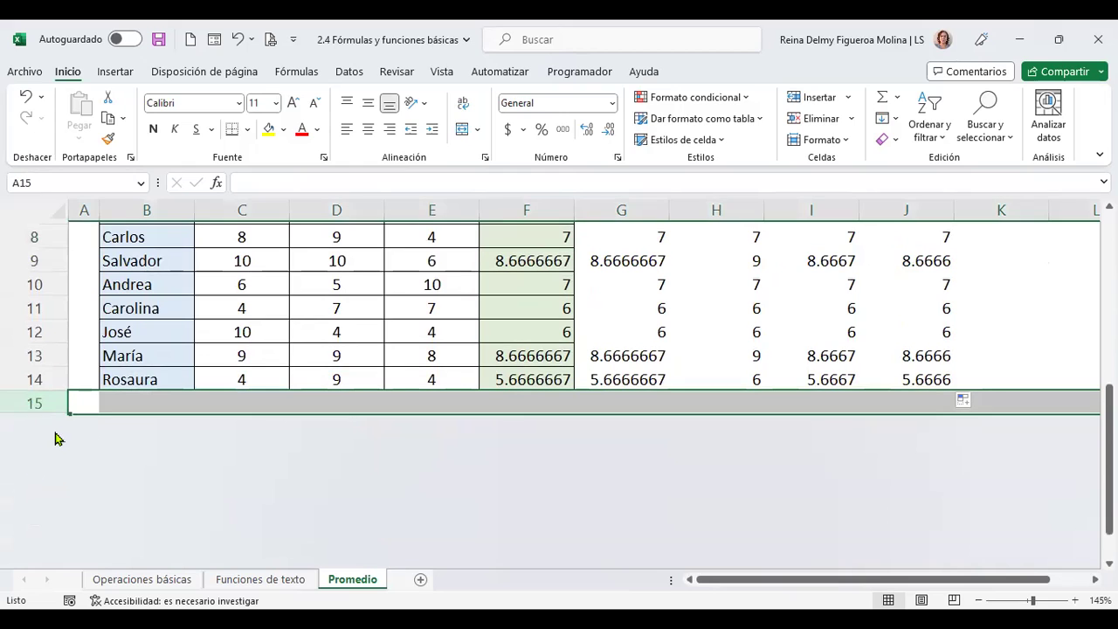
pyautogui.rightClick(39, 403)
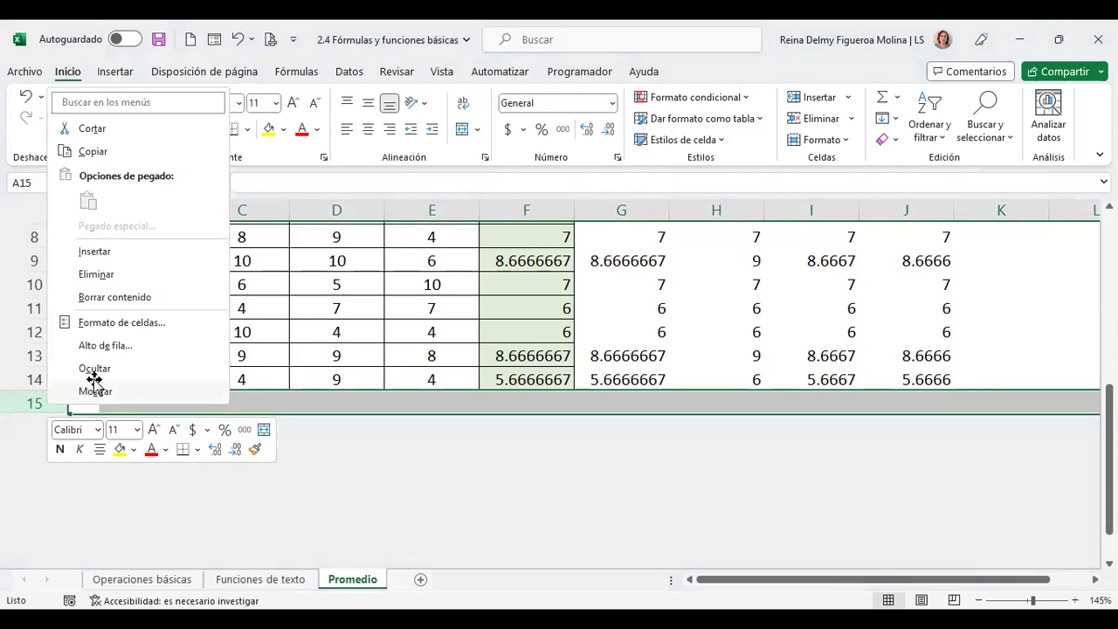
pyautogui.click(96, 393)
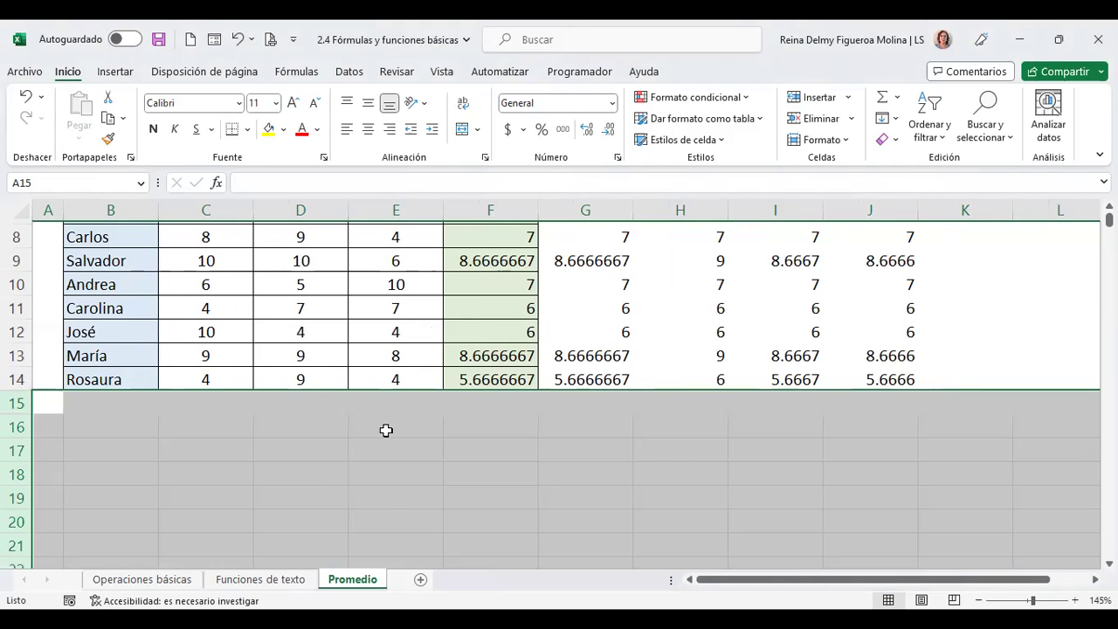
pyautogui.click(388, 423)
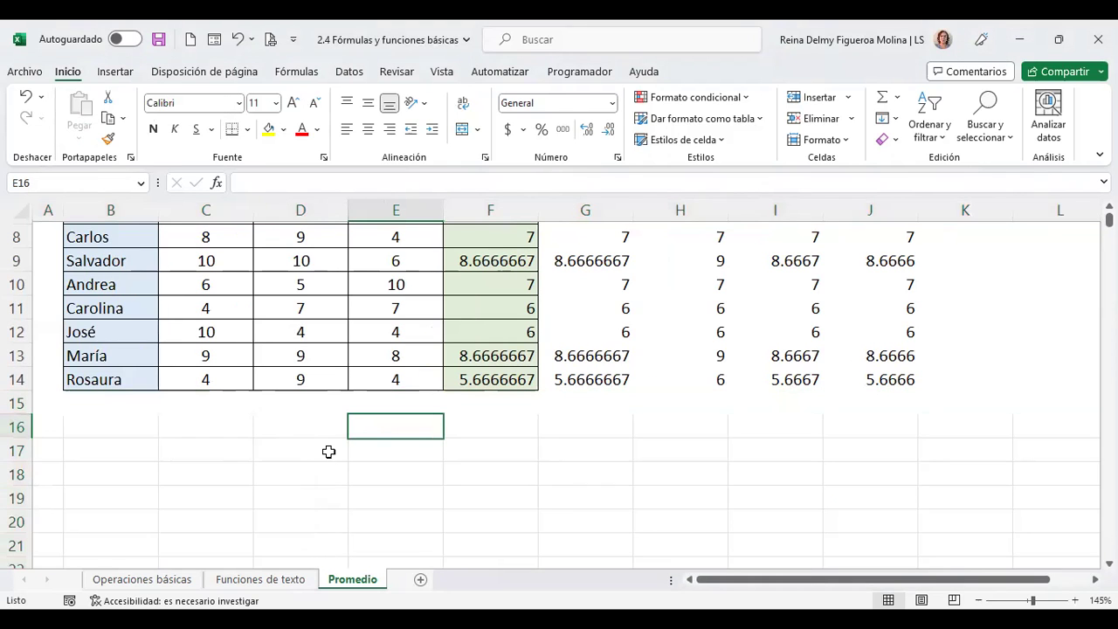
pyautogui.scroll(1, 109, 410)
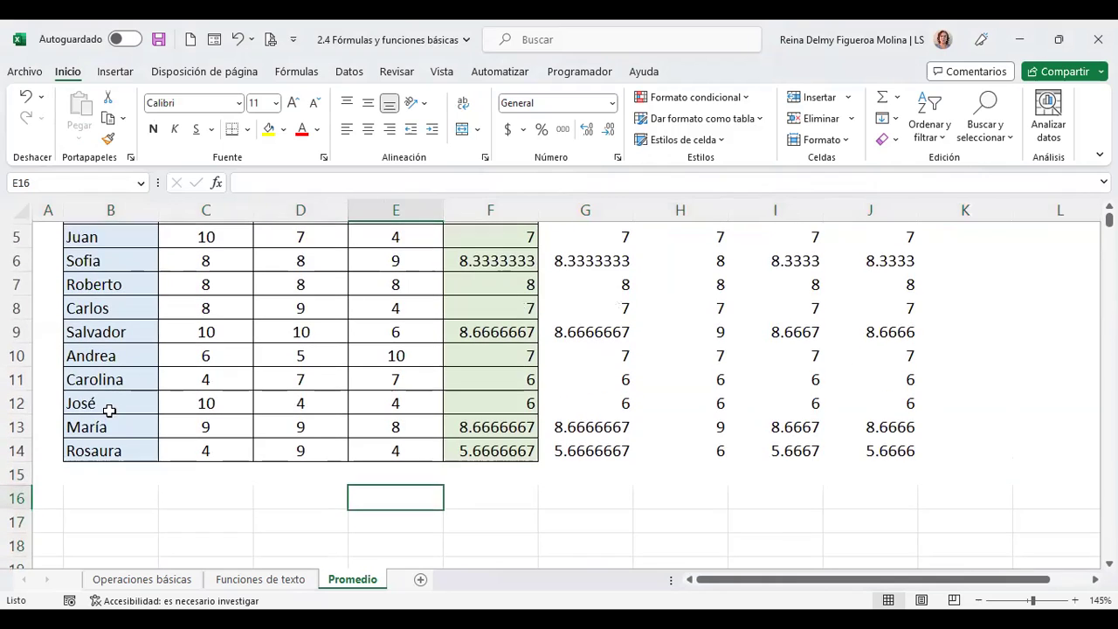
pyautogui.scroll(-1, 109, 411)
pyautogui.click(109, 404)
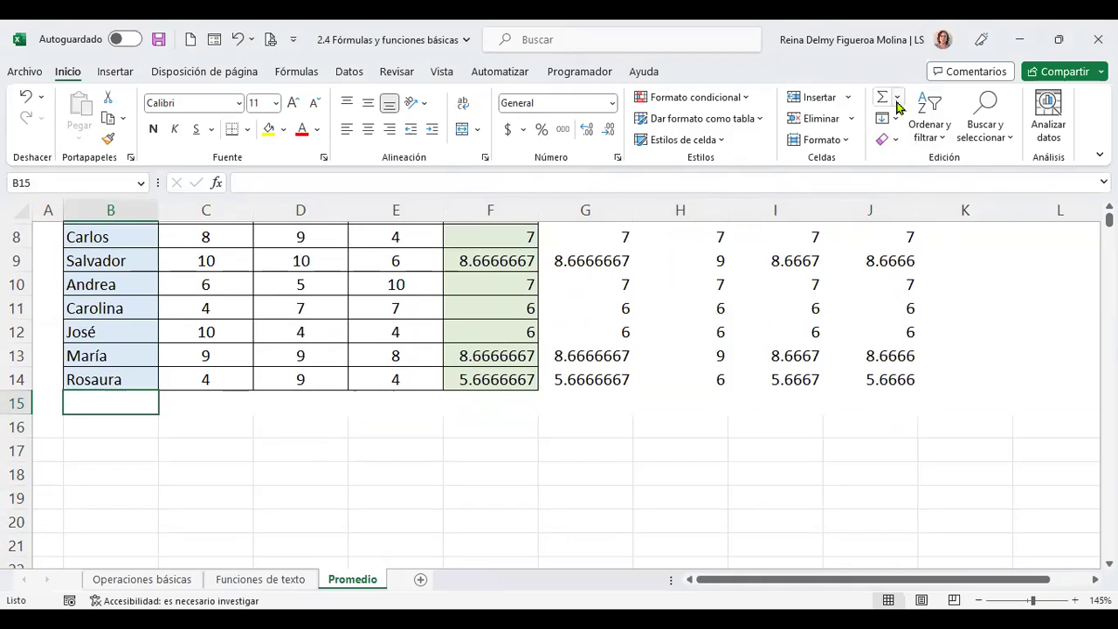
# - After glancing at the AutoSum list, type the labels Suma, Promedio and Contar into B15:B17
pyautogui.click(898, 99)
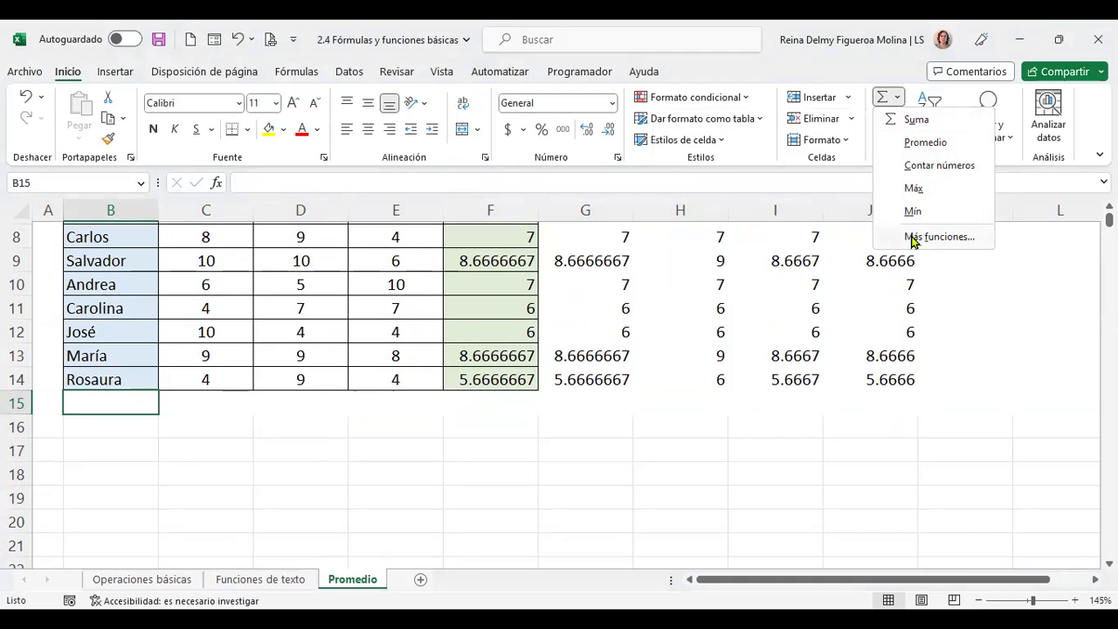
pyautogui.click(466, 409)
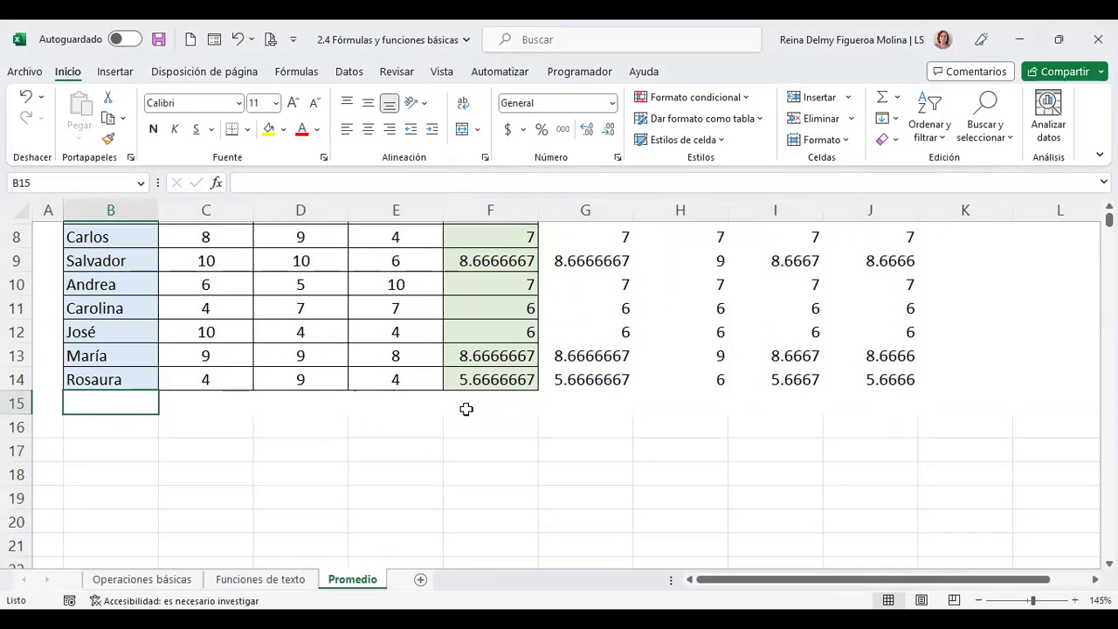
pyautogui.write('Sum')
pyautogui.press('Return')
pyautogui.write('Promedio')
pyautogui.press('Return')
pyautogui.write('Contar')
pyautogui.press('Return')
# - Add the Máximo and Mínimo labels in B18:B19
pyautogui.write('Máximo')
pyautogui.press('Return')
pyautogui.write('Mínim')
pyautogui.press('Return')
pyautogui.press('Up')
pyautogui.press('Up')
pyautogui.press('Up')
pyautogui.press('Up')
pyautogui.press('Up')
pyautogui.press('Right')
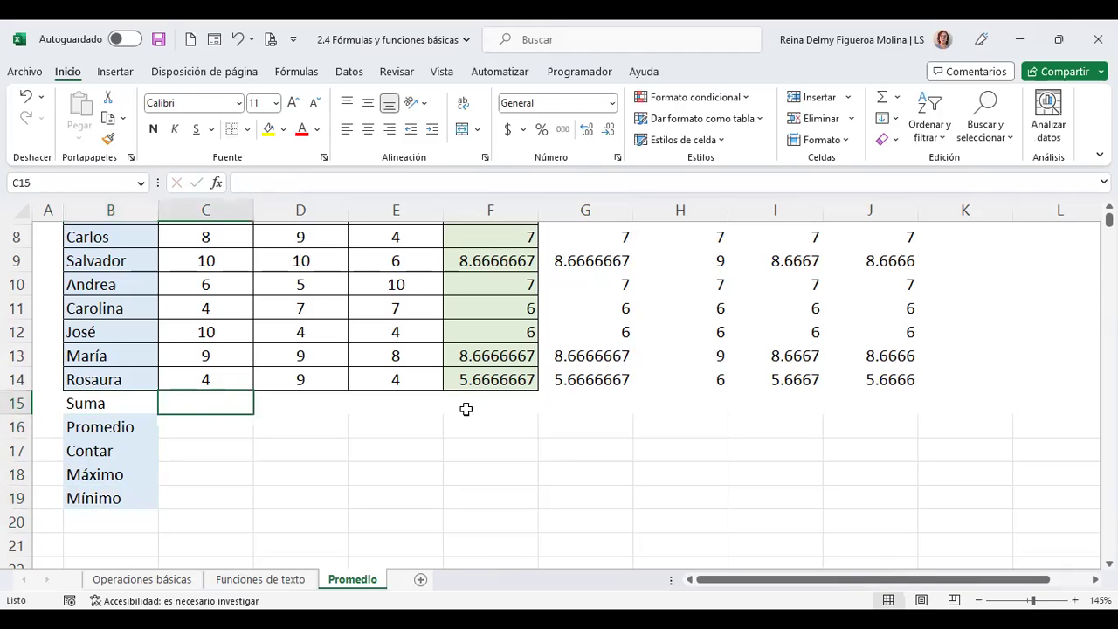
# - Enter a SUMA formula over C5:C14 in C15 so it totals 77
pyautogui.scroll(1, 829, 494)
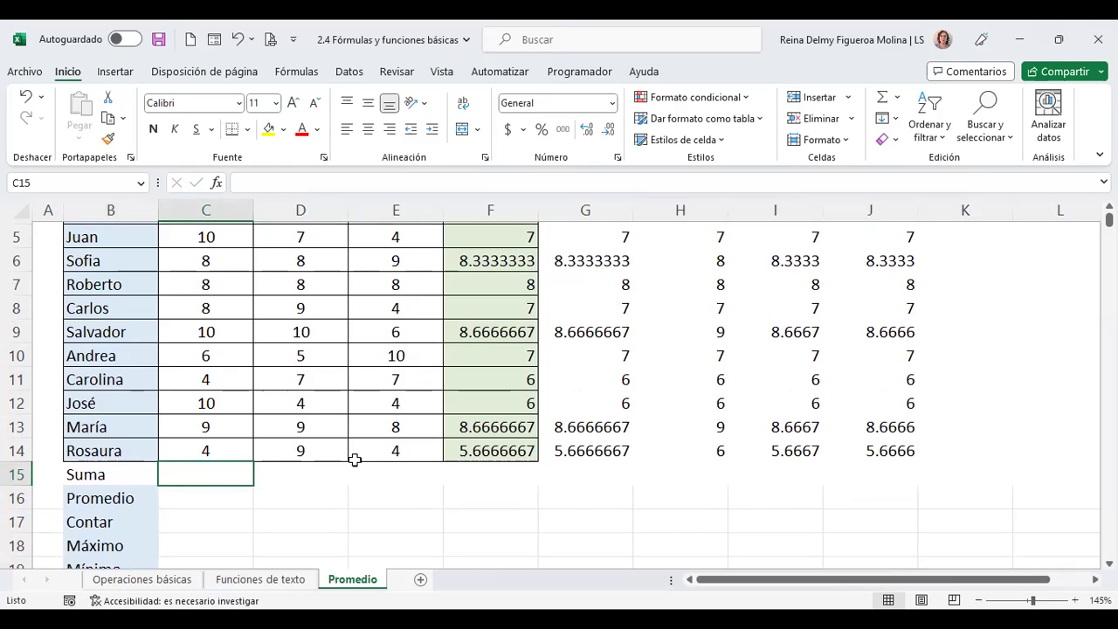
pyautogui.scroll(2, 492, 428)
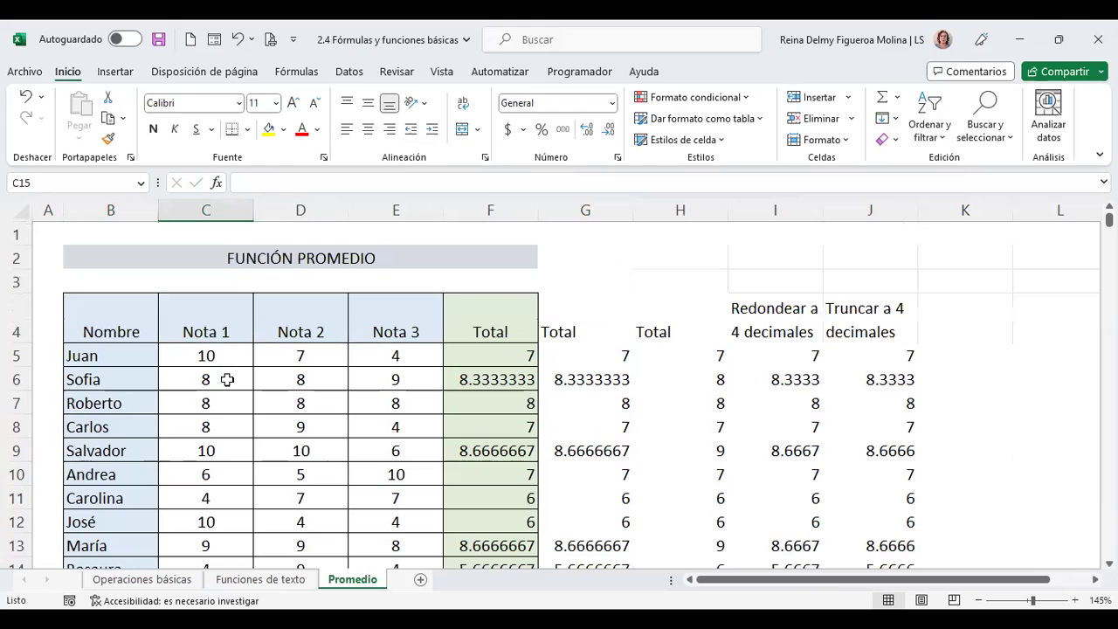
pyautogui.scroll(-1, 227, 379)
pyautogui.scroll(-1, 227, 379)
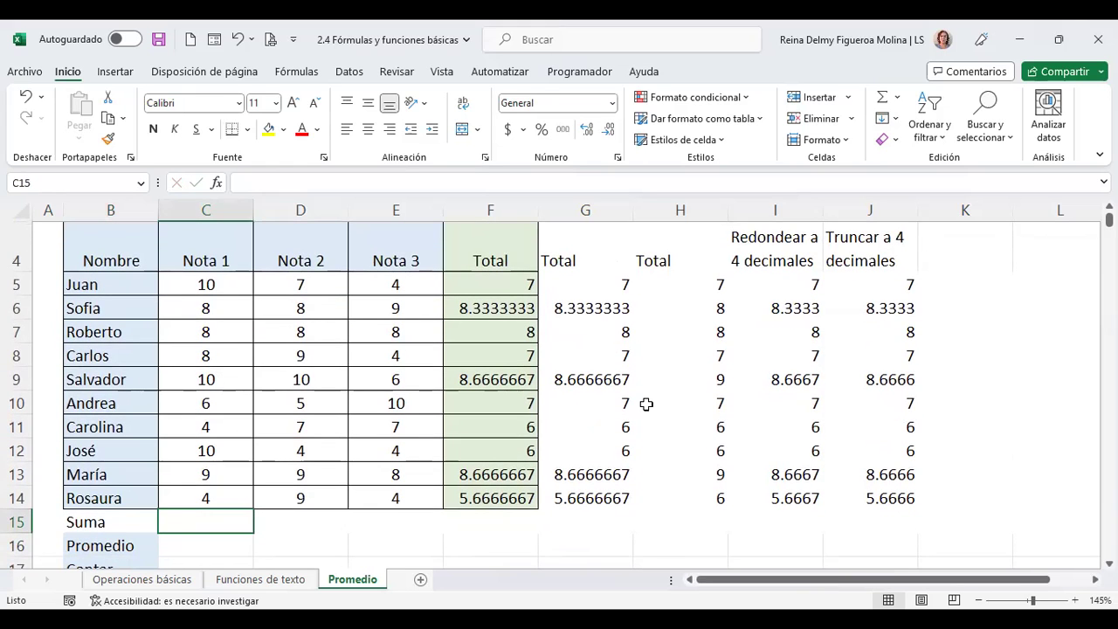
pyautogui.write('+')
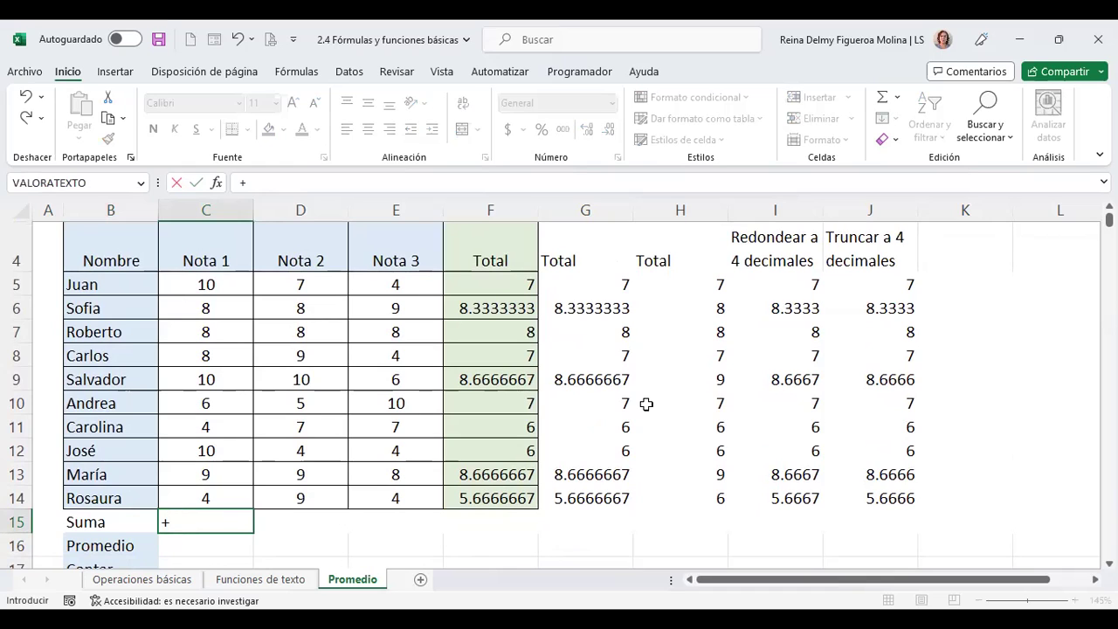
pyautogui.write('sum')
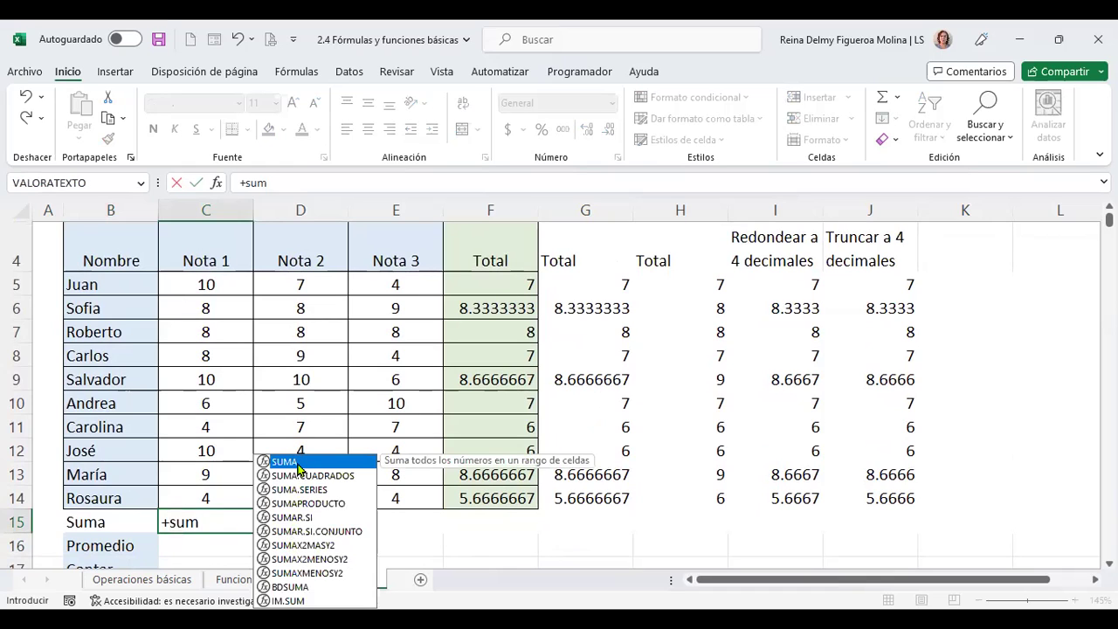
pyautogui.doubleClick(298, 463)
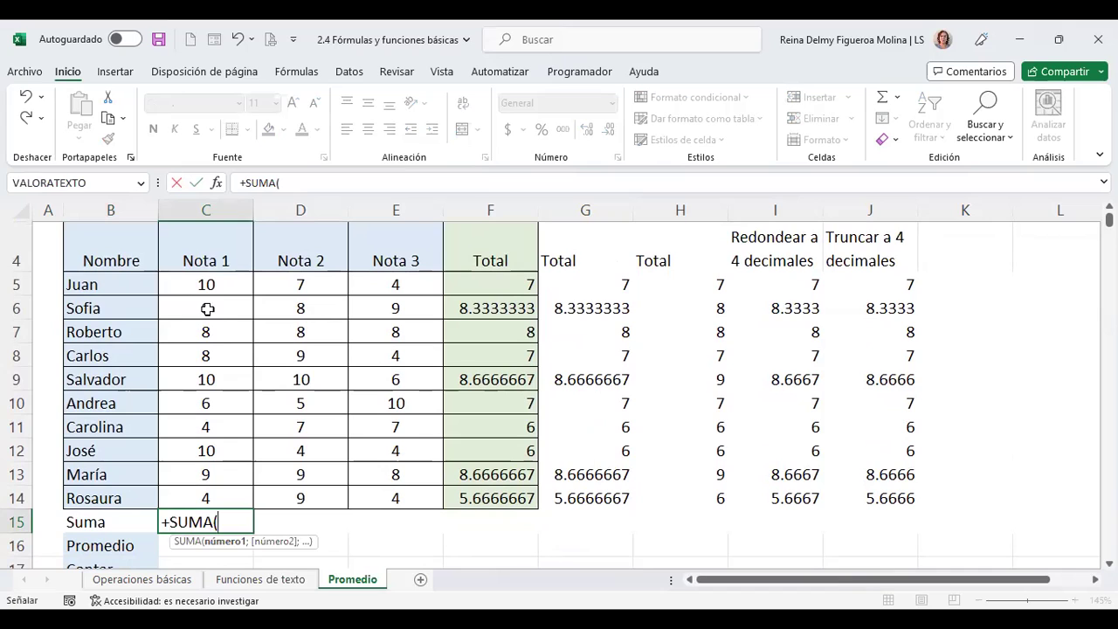
pyautogui.moveTo(206, 285); pyautogui.dragTo(206, 309)
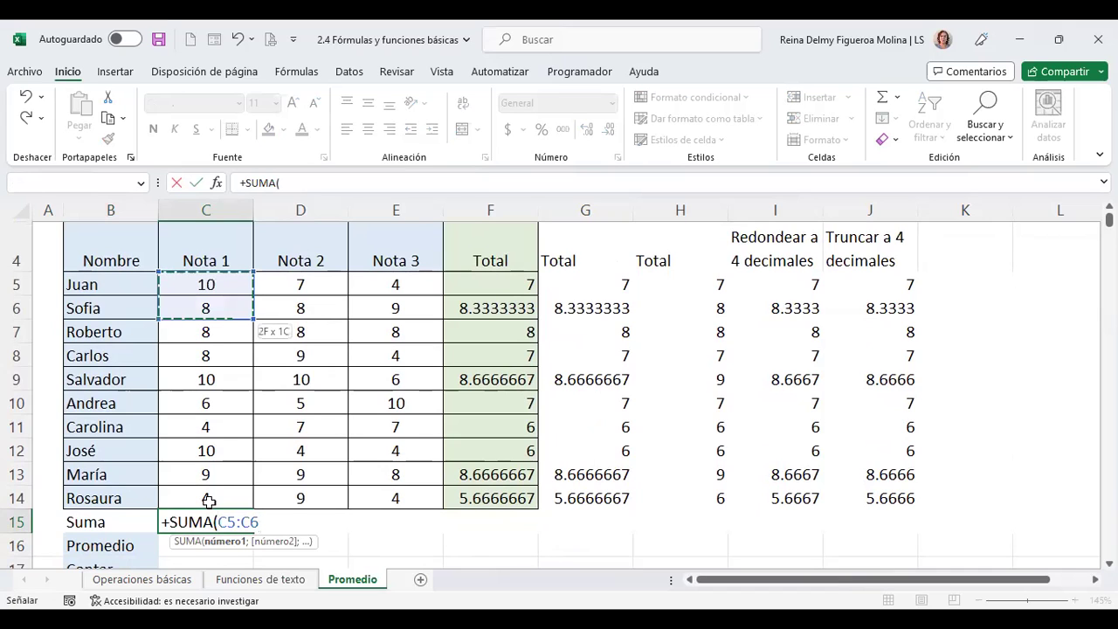
pyautogui.moveTo(209, 500); pyautogui.dragTo(207, 498)
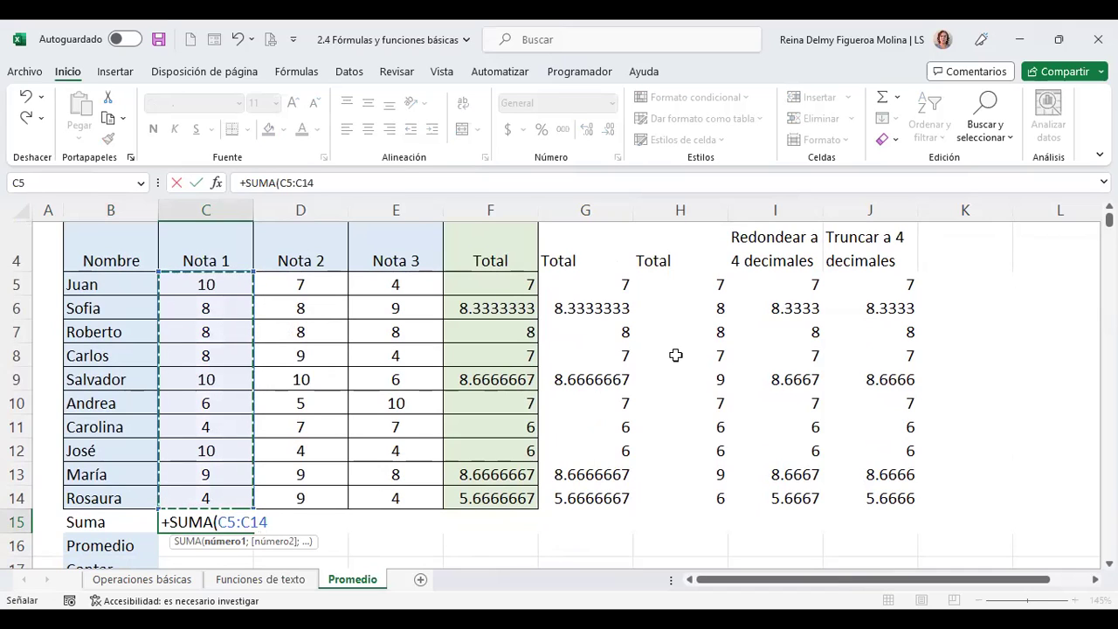
pyautogui.press('Return')
# - Enter a PROMEDIO formula over C5:C14 in C16, giving 7.7
pyautogui.write('+')
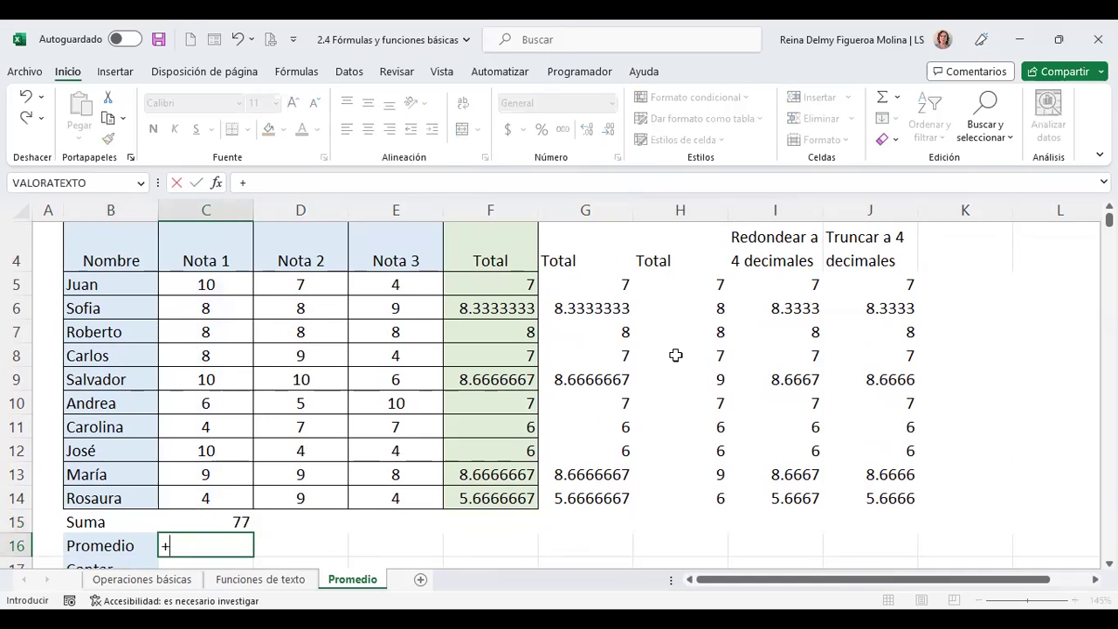
pyautogui.write('pr')
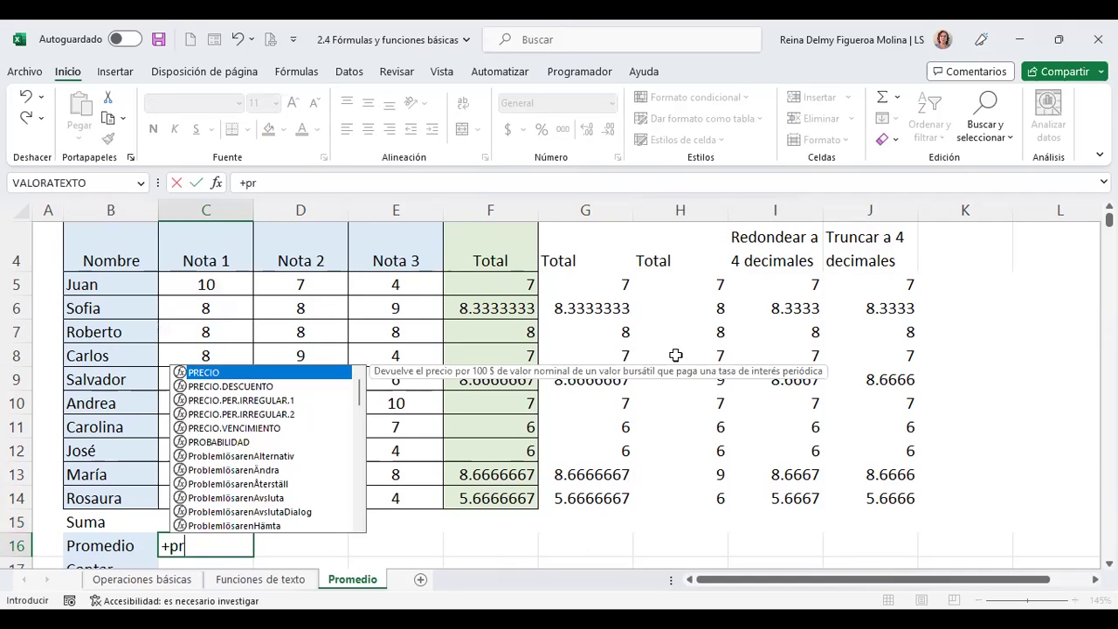
pyautogui.write('ome')
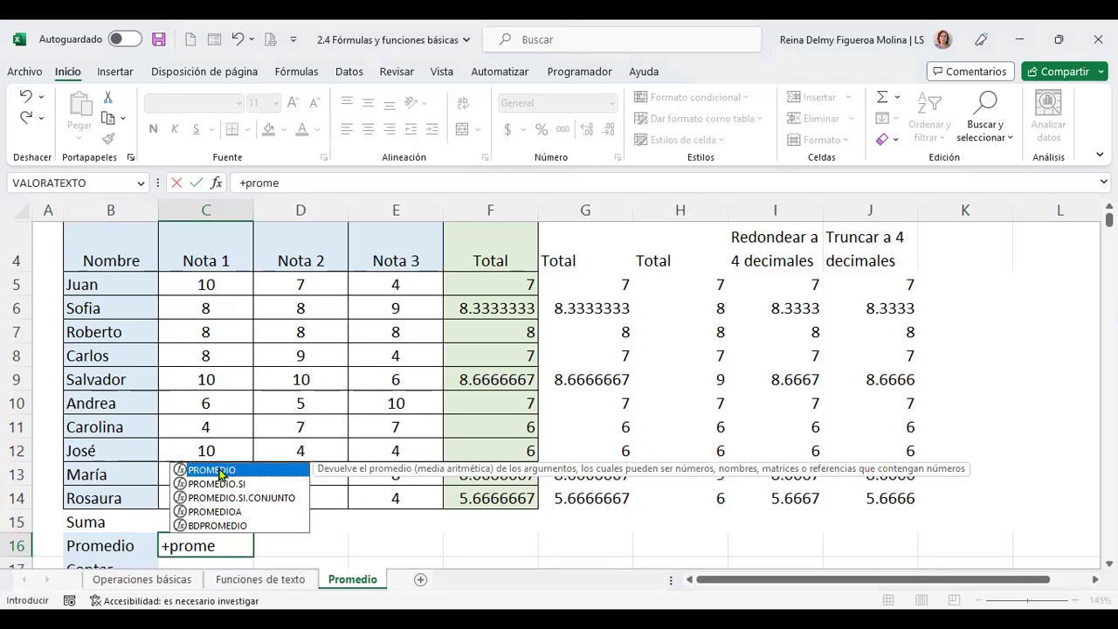
pyautogui.doubleClick(216, 469)
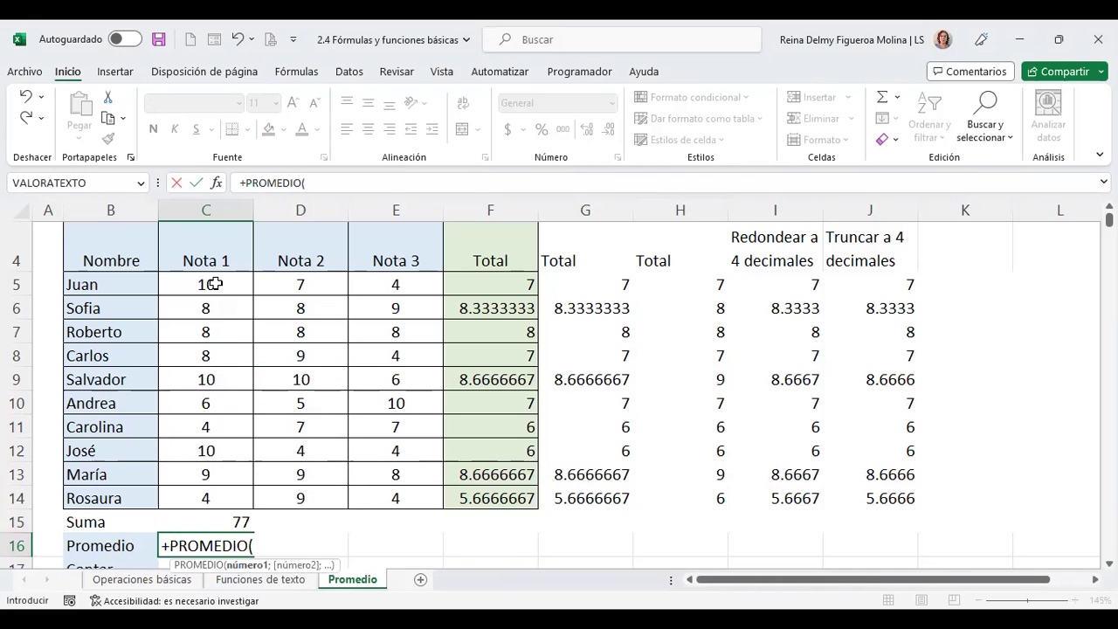
pyautogui.moveTo(216, 287); pyautogui.dragTo(210, 497)
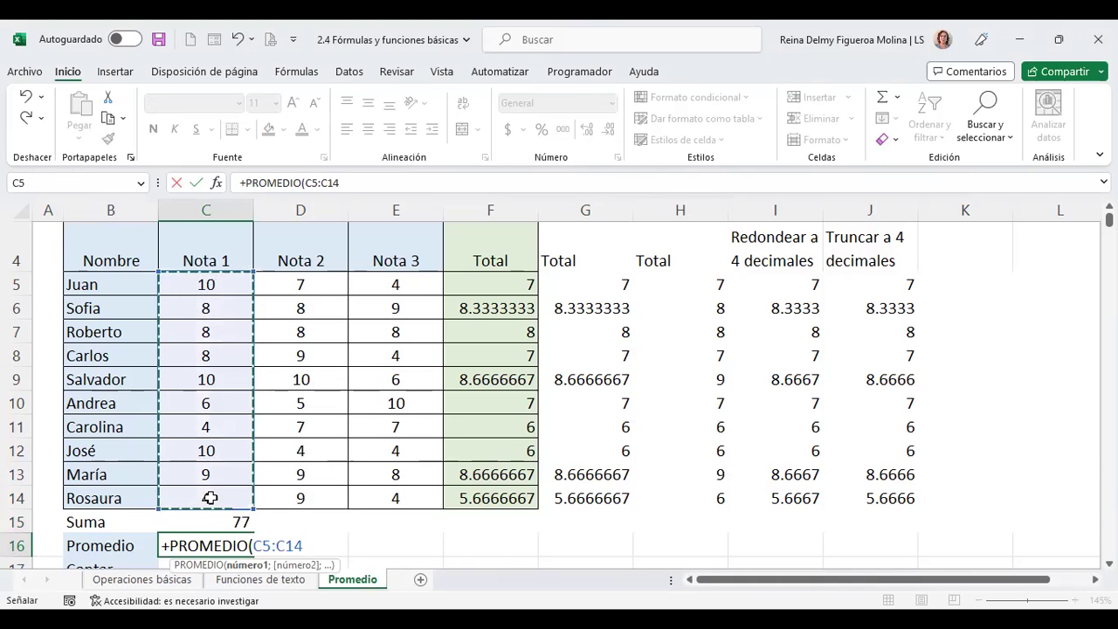
pyautogui.press('Return')
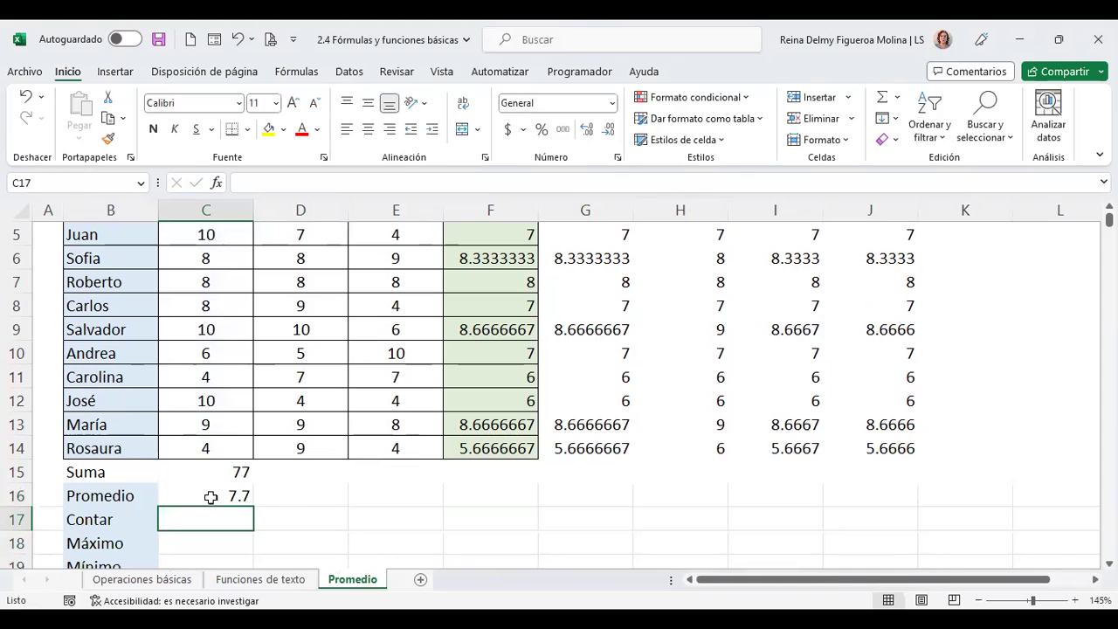
# - Enter a CONTAR formula over C5:C14 in C17, giving 10
pyautogui.write('+')
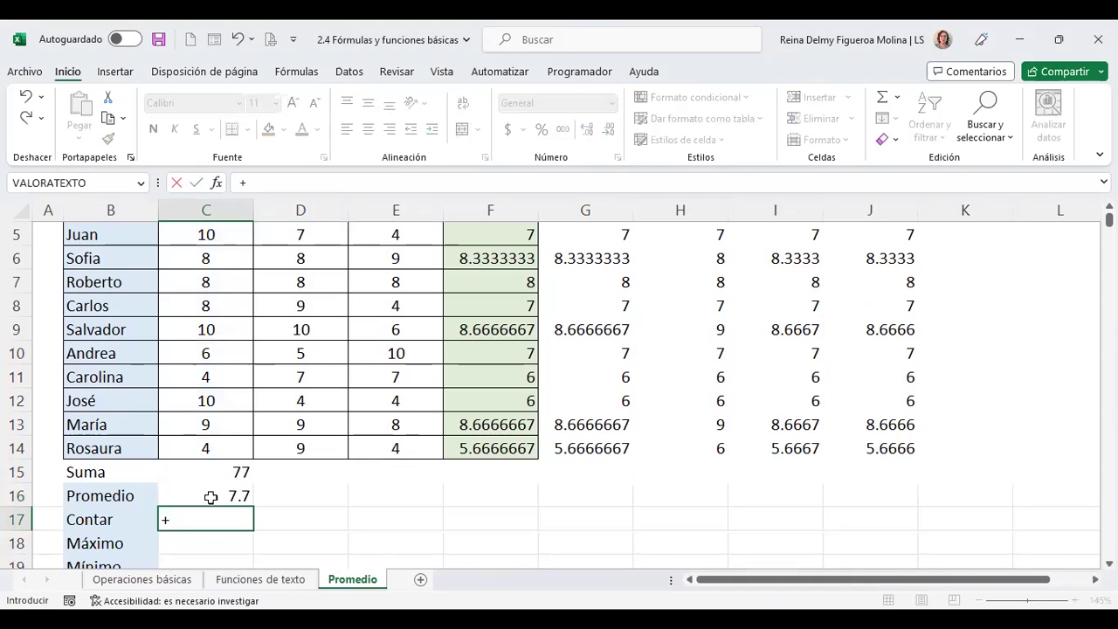
pyautogui.write('con')
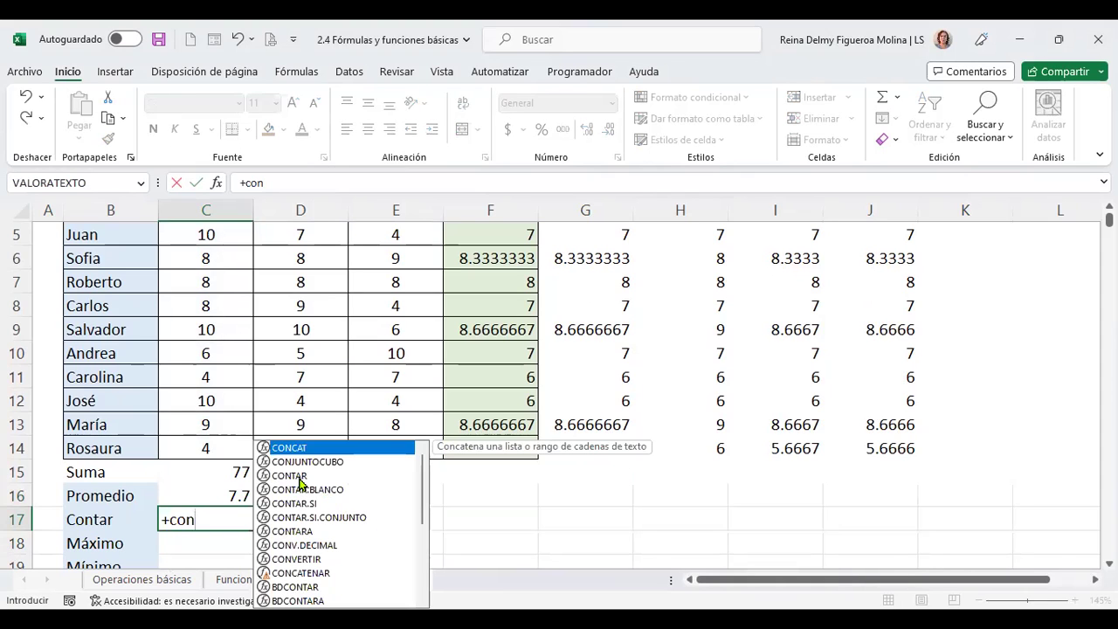
pyautogui.doubleClick(301, 476)
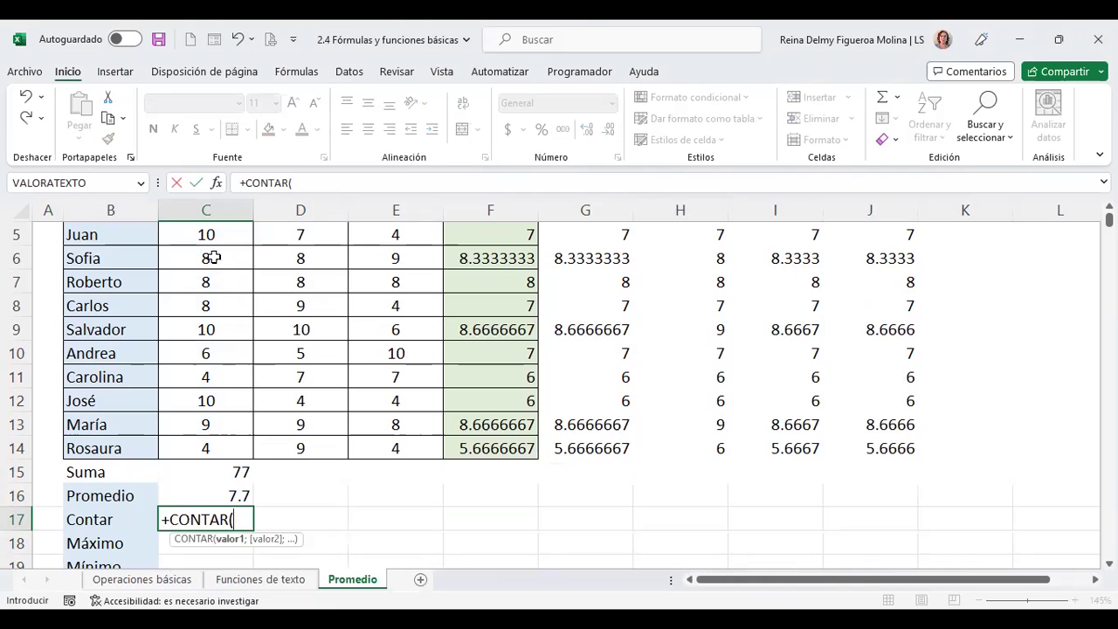
pyautogui.scroll(1, 214, 262)
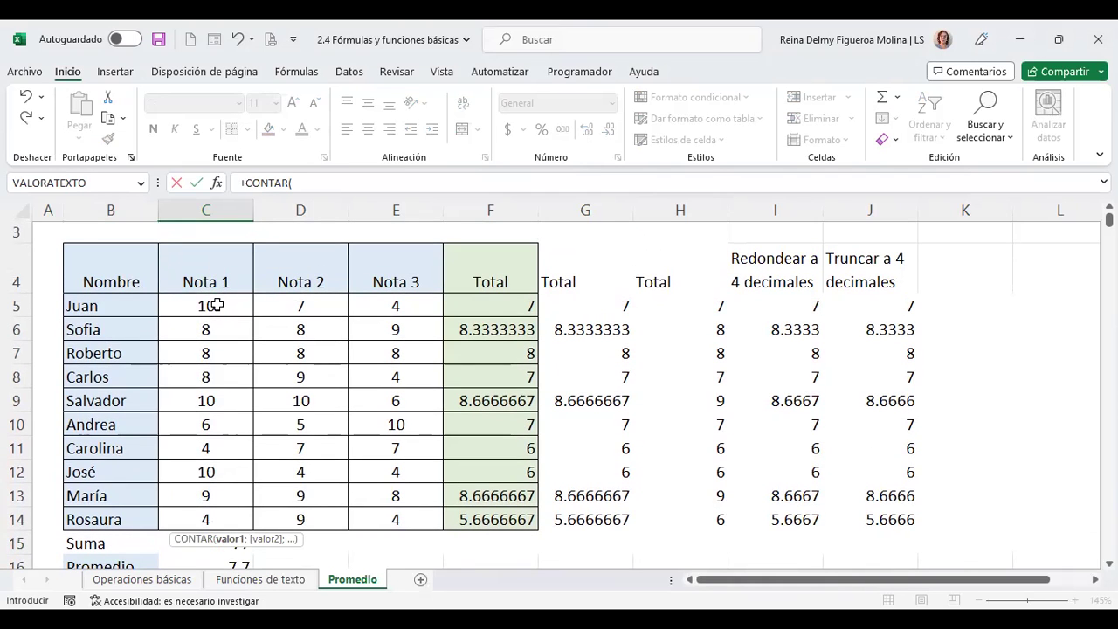
pyautogui.moveTo(214, 305); pyautogui.dragTo(212, 518)
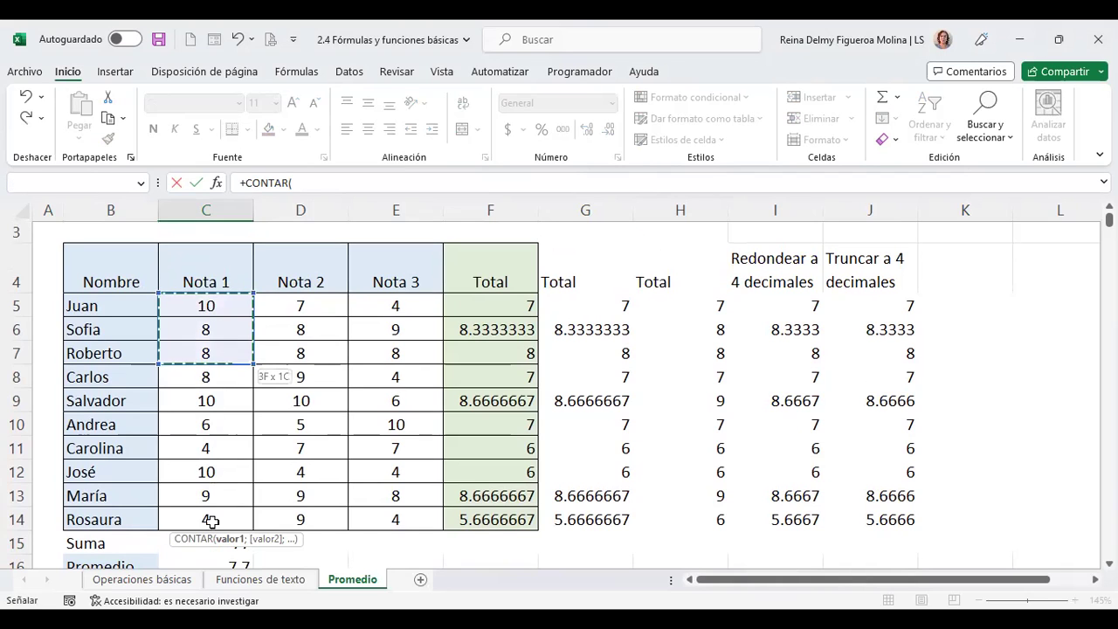
pyautogui.press('Return')
# - Review C17's =+CONTAR(C5:C14) formula in edit mode and confirm it
pyautogui.press('Up')
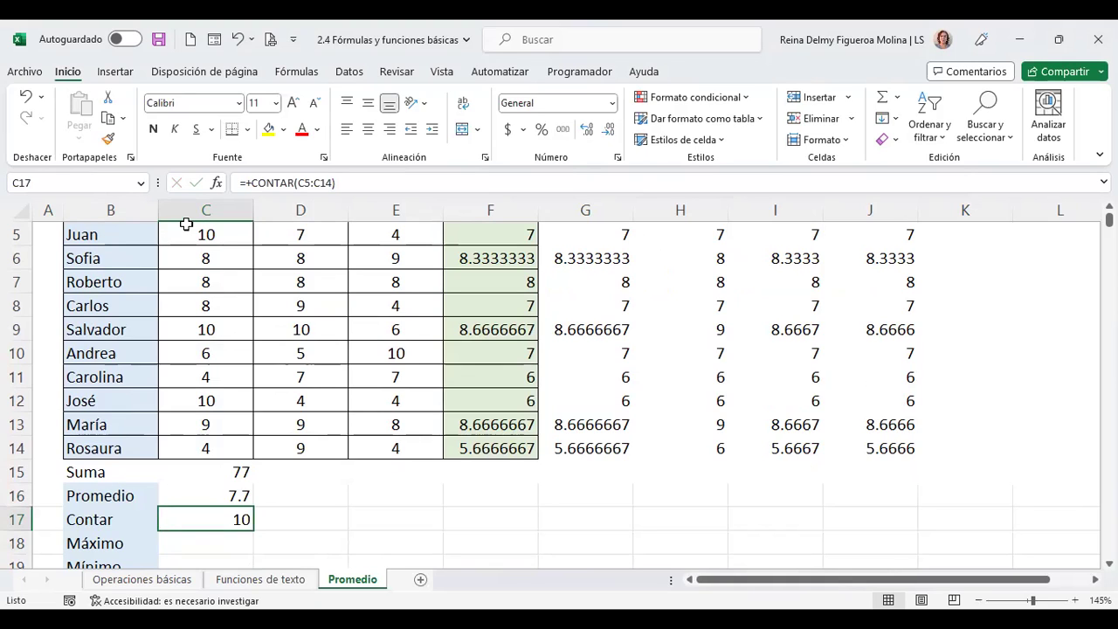
pyautogui.moveTo(204, 233); pyautogui.dragTo(202, 447)
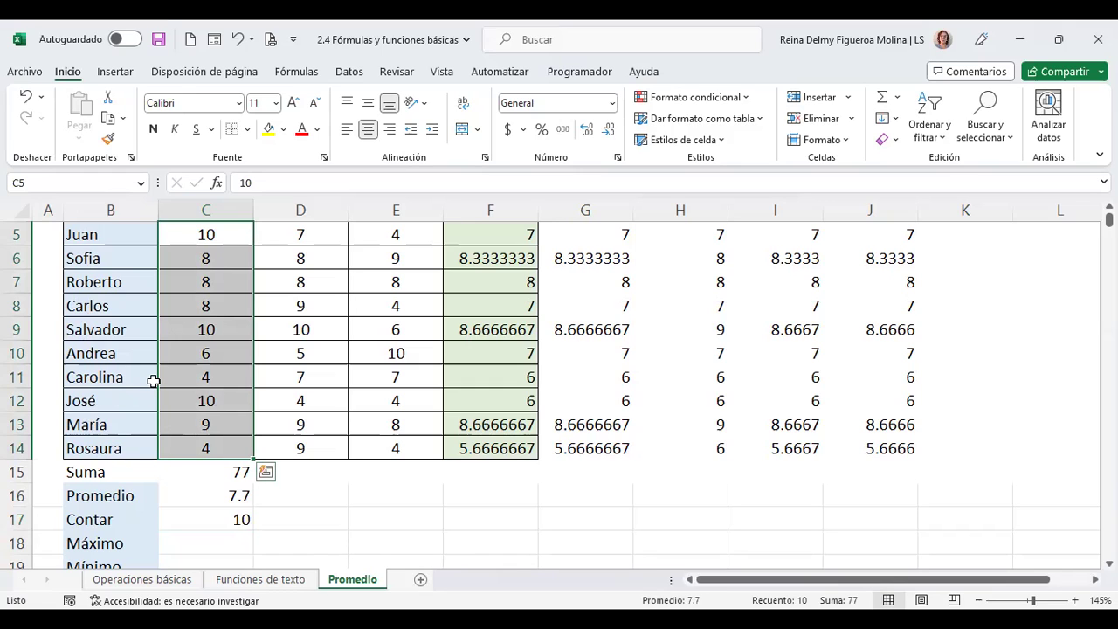
pyautogui.click(214, 521)
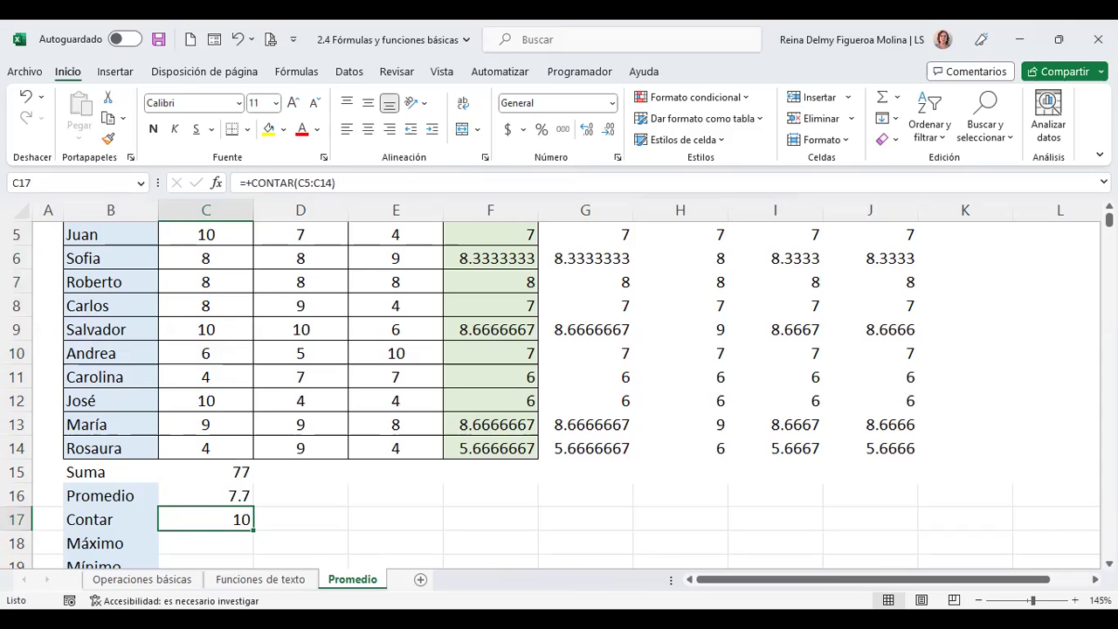
pyautogui.press('F2')
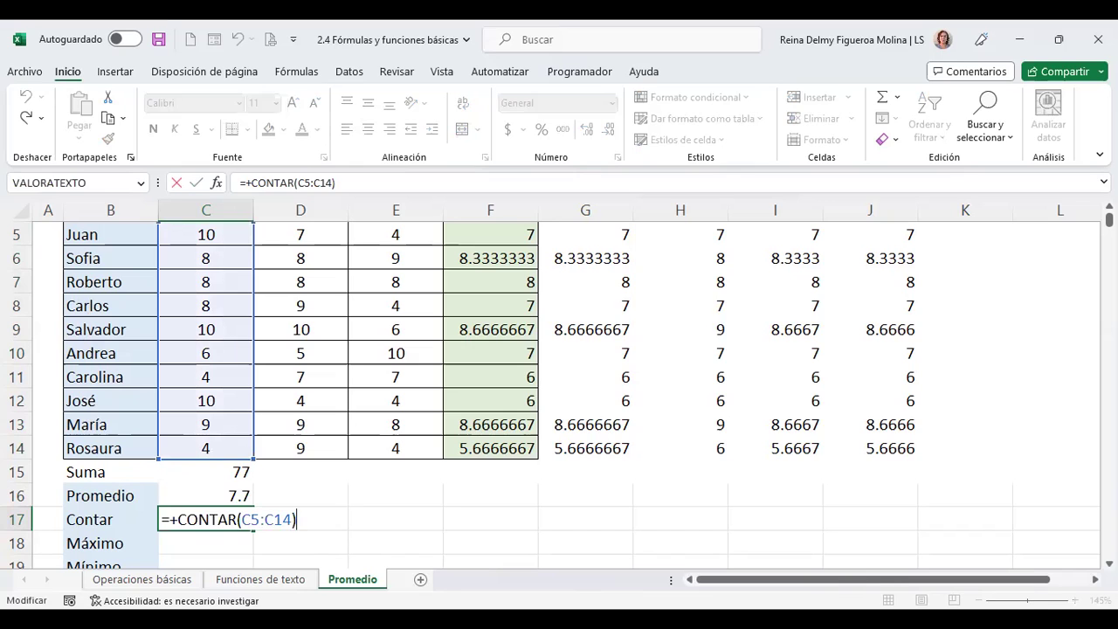
pyautogui.press('Return')
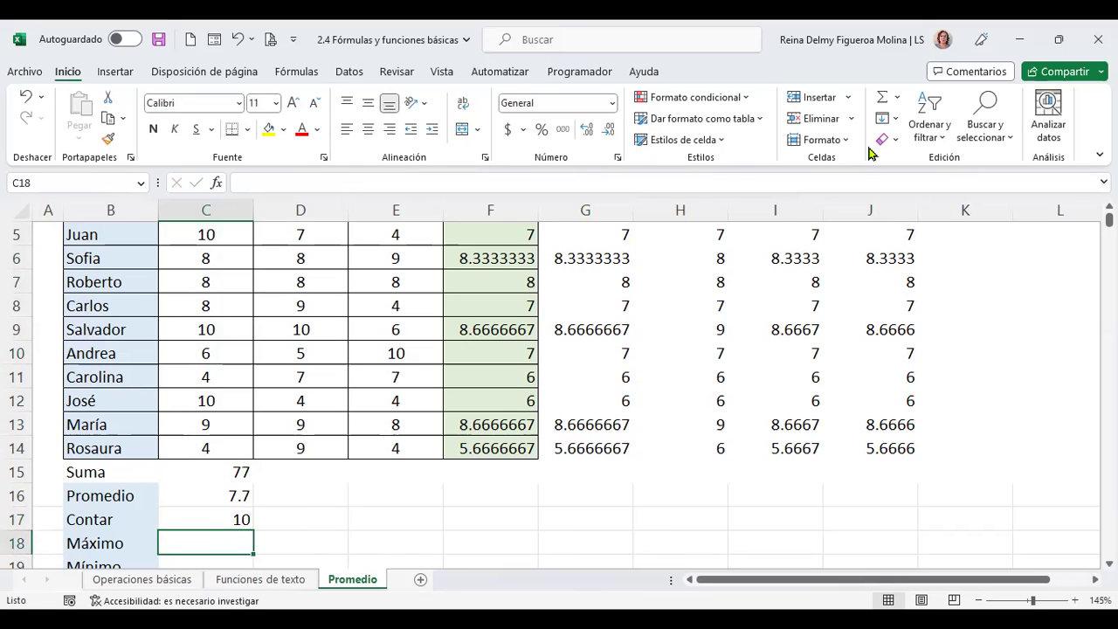
# - Insert =MAX(C5:C14) in C18 from AutoSum's Máx option, showing 10
pyautogui.click(897, 102)
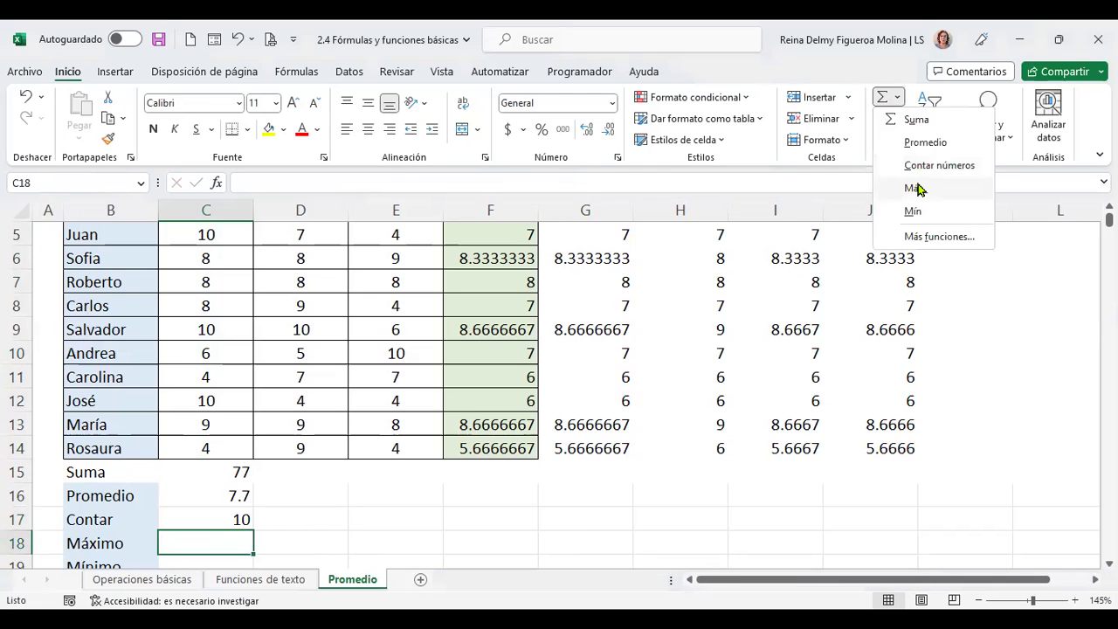
pyautogui.click(913, 188)
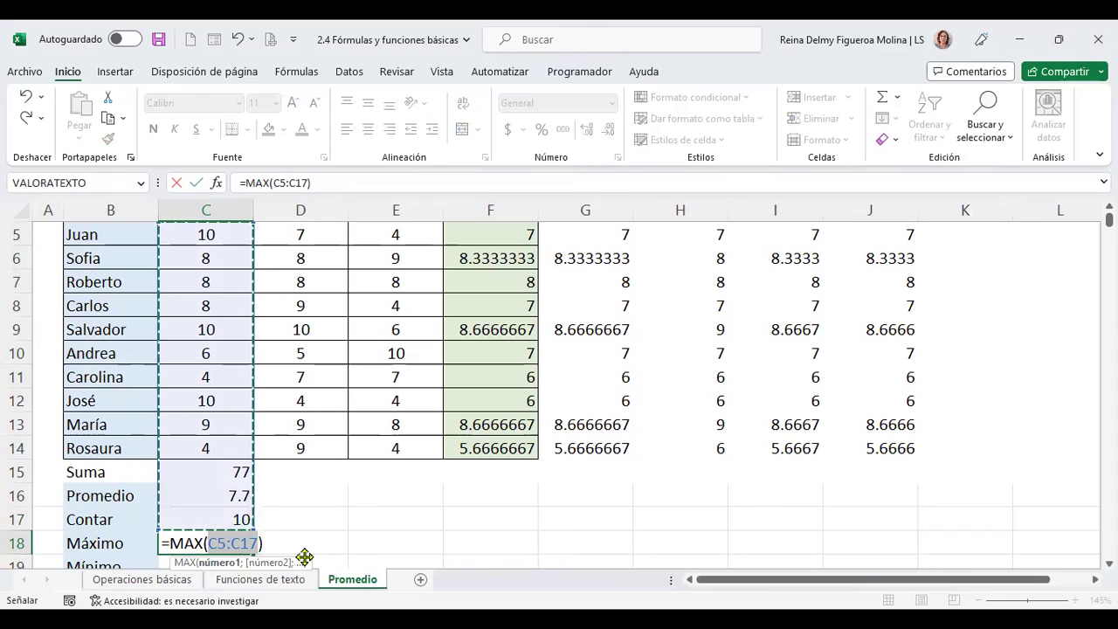
pyautogui.click(207, 235)
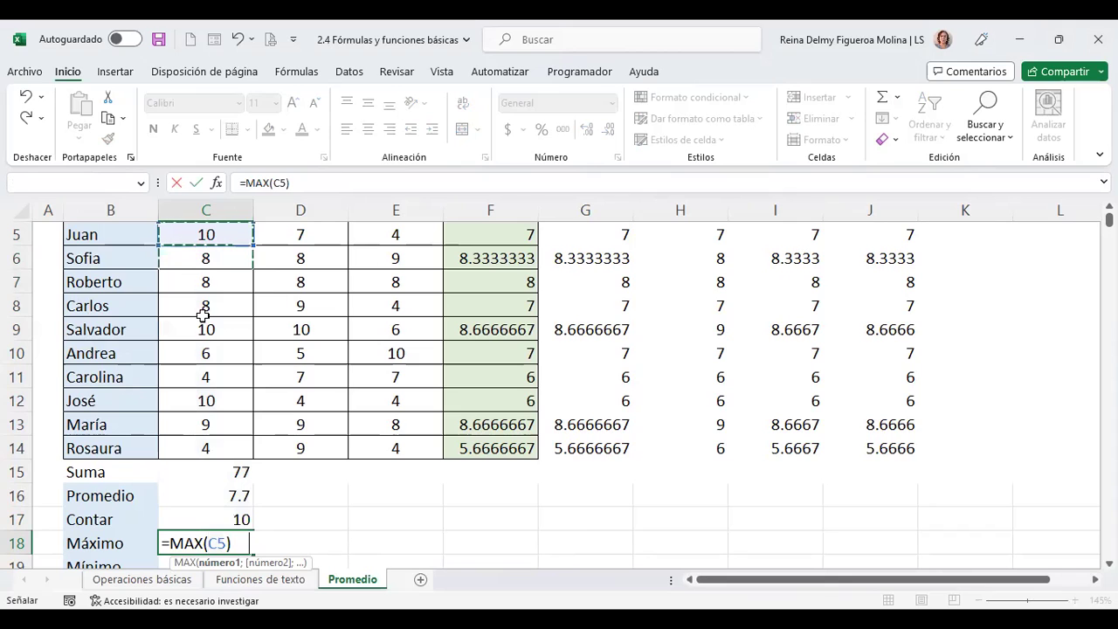
pyautogui.keyDown('shift'); pyautogui.click(203, 447); pyautogui.keyUp('shift')
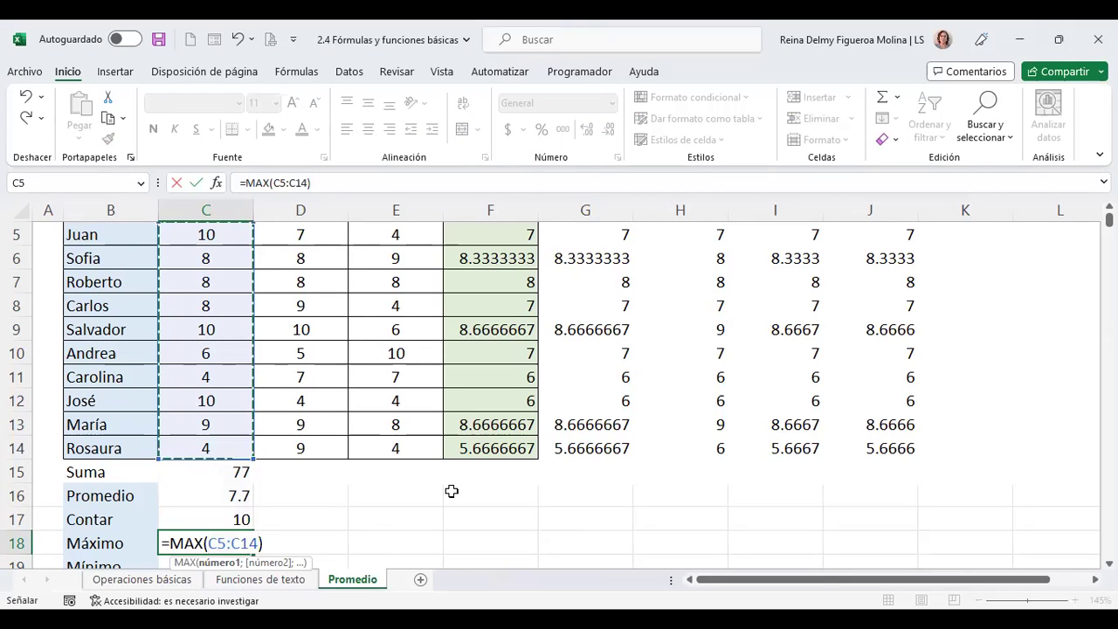
pyautogui.press('Return')
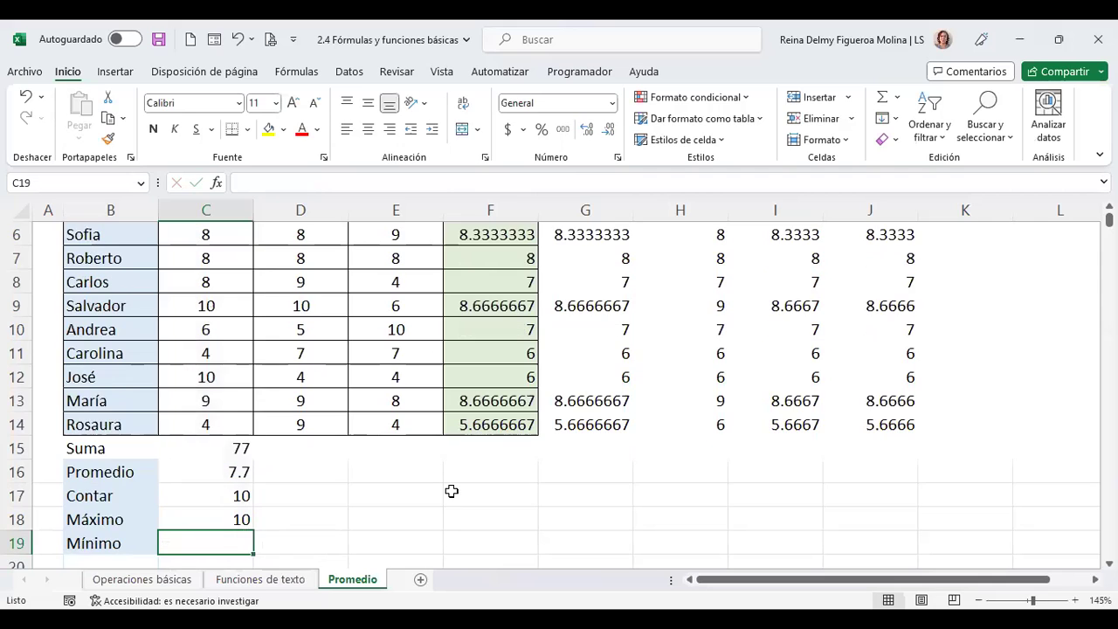
pyautogui.scroll(1, 282, 514)
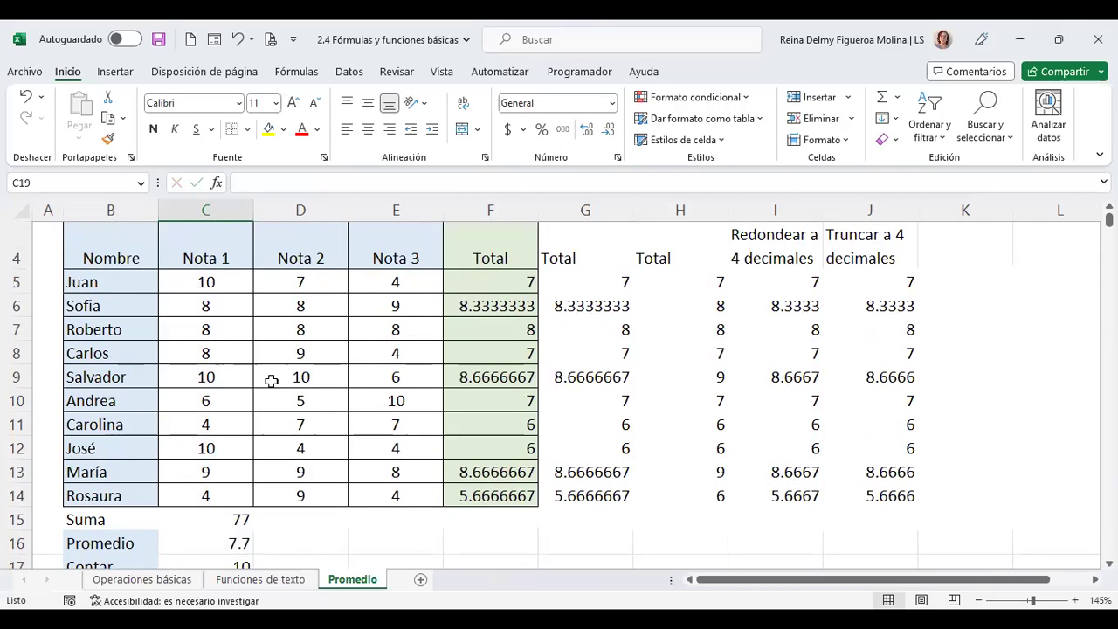
pyautogui.scroll(-1, 271, 381)
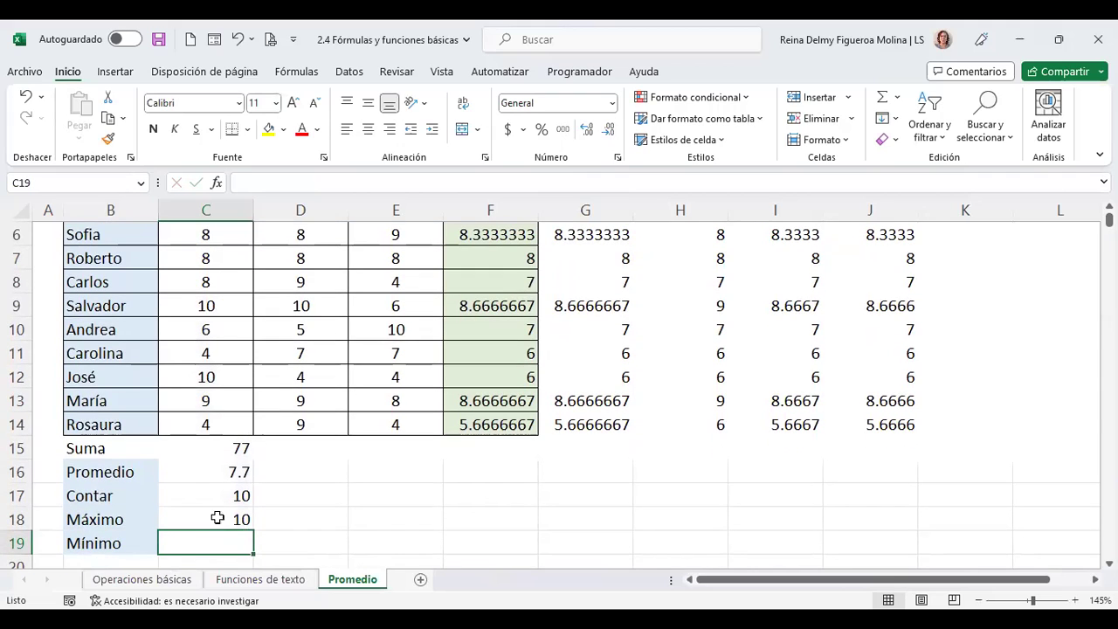
pyautogui.click(213, 521)
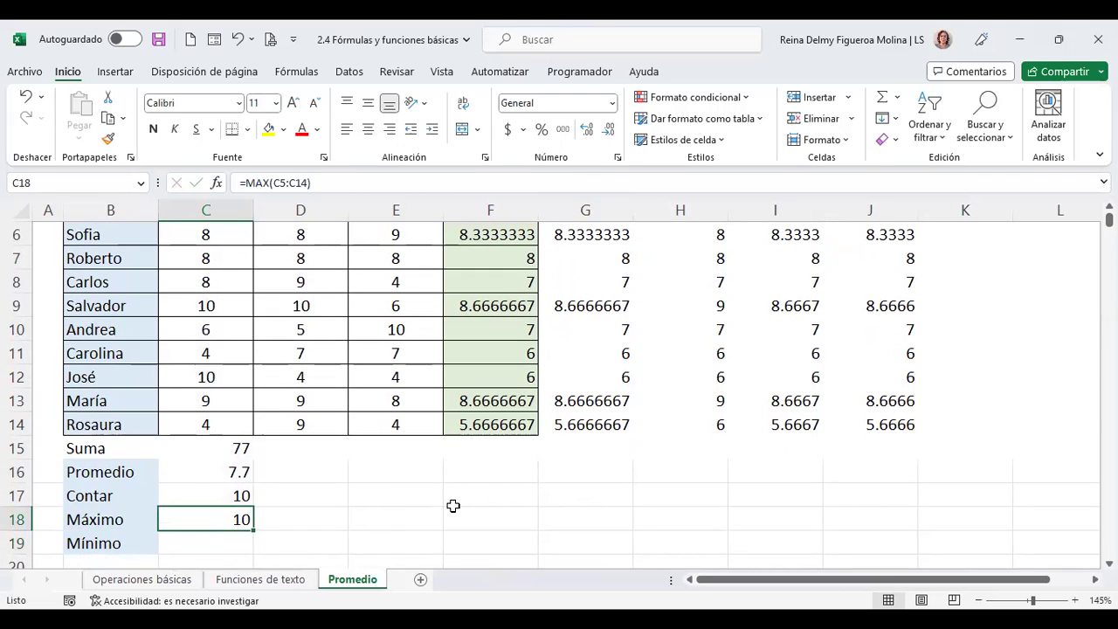
# - Enter =+MIN(C5:C14) in C19, returning 4
pyautogui.click(230, 542)
pyautogui.write('+')
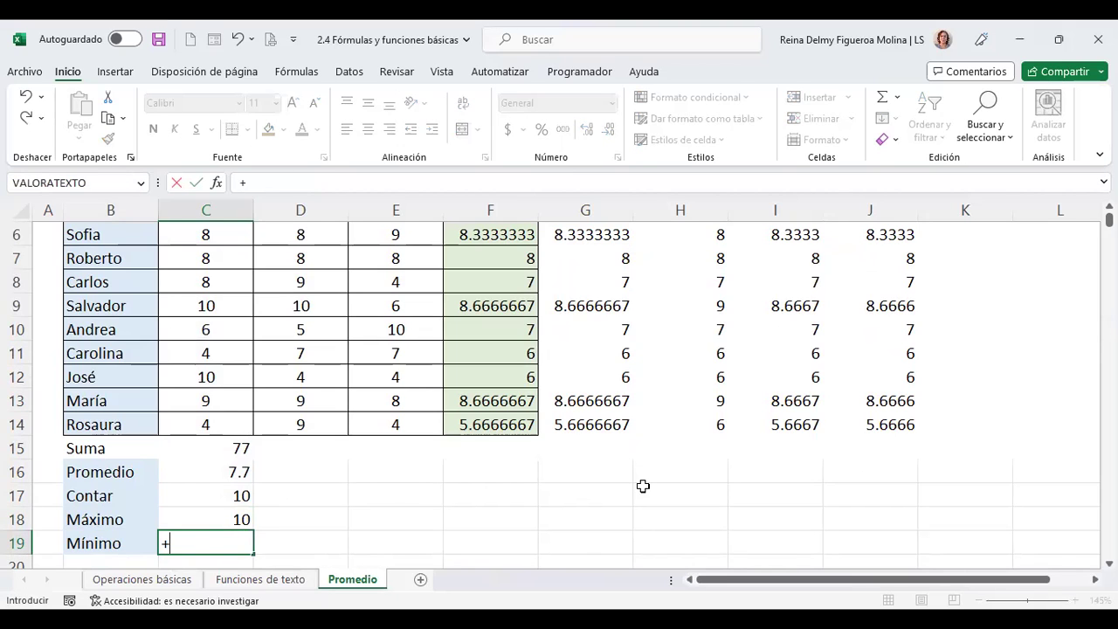
pyautogui.write('min')
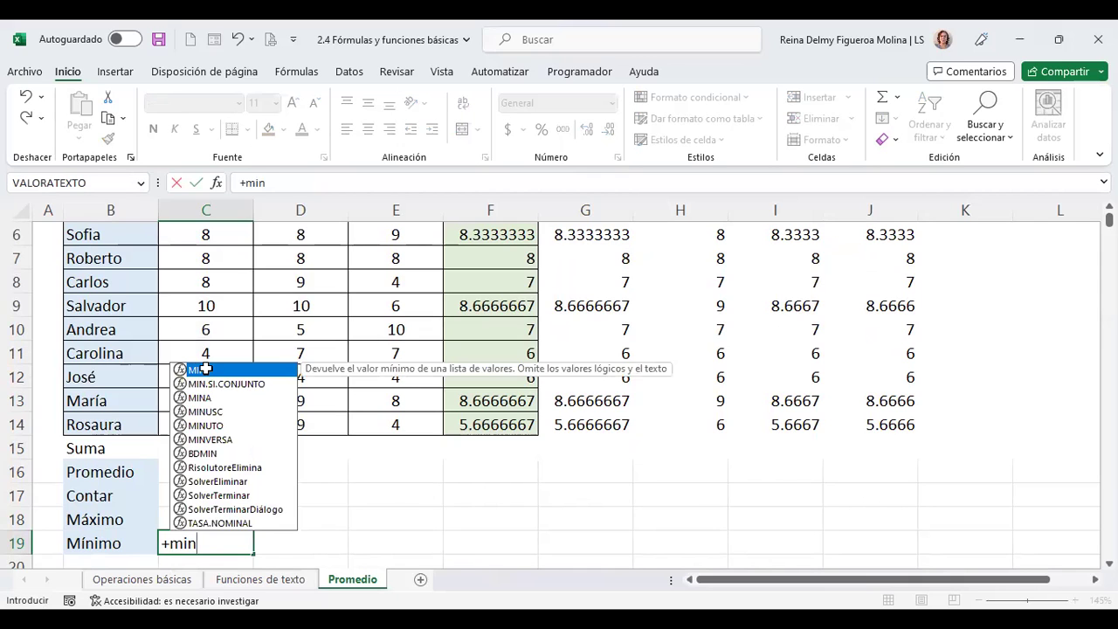
pyautogui.doubleClick(203, 370)
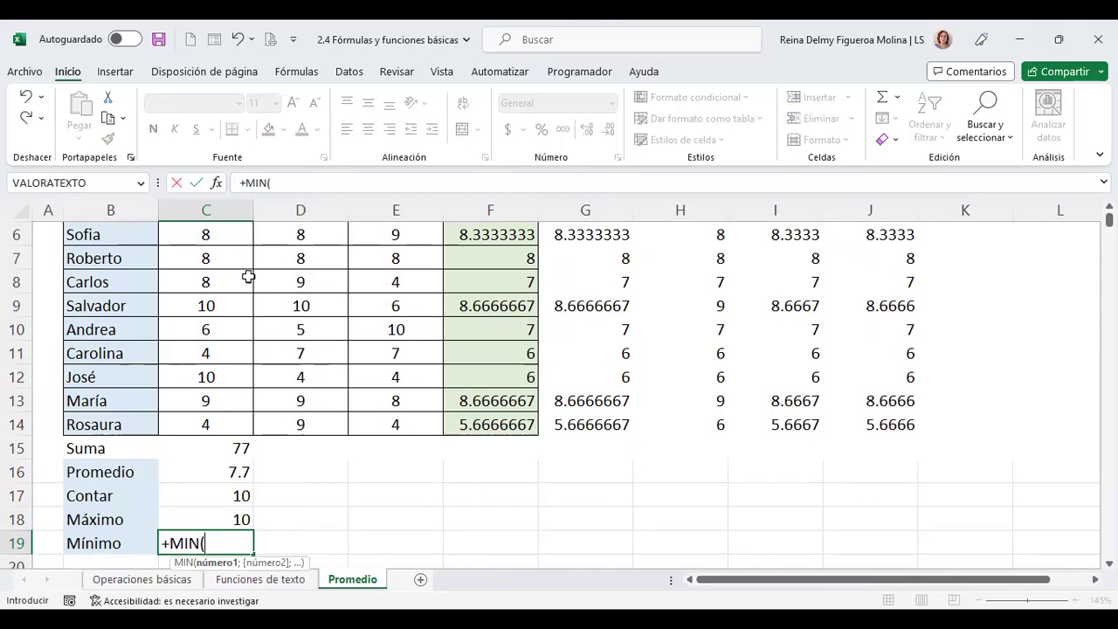
pyautogui.scroll(1, 236, 278)
pyautogui.click(207, 282)
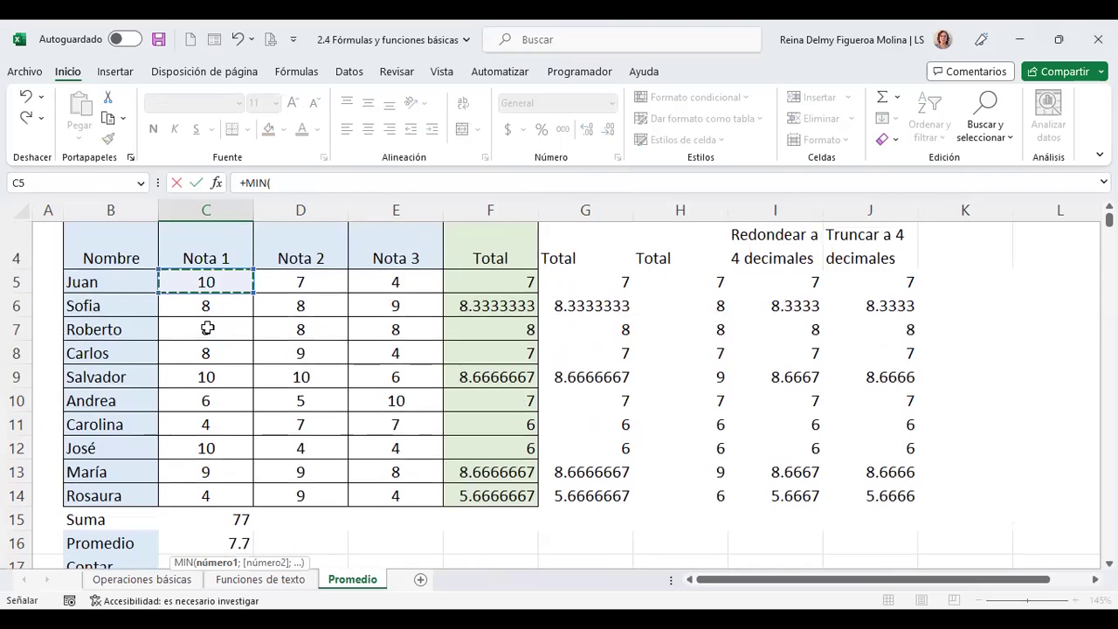
pyautogui.keyDown('shift'); pyautogui.click(207, 495); pyautogui.keyUp('shift')
pyautogui.press('Return')
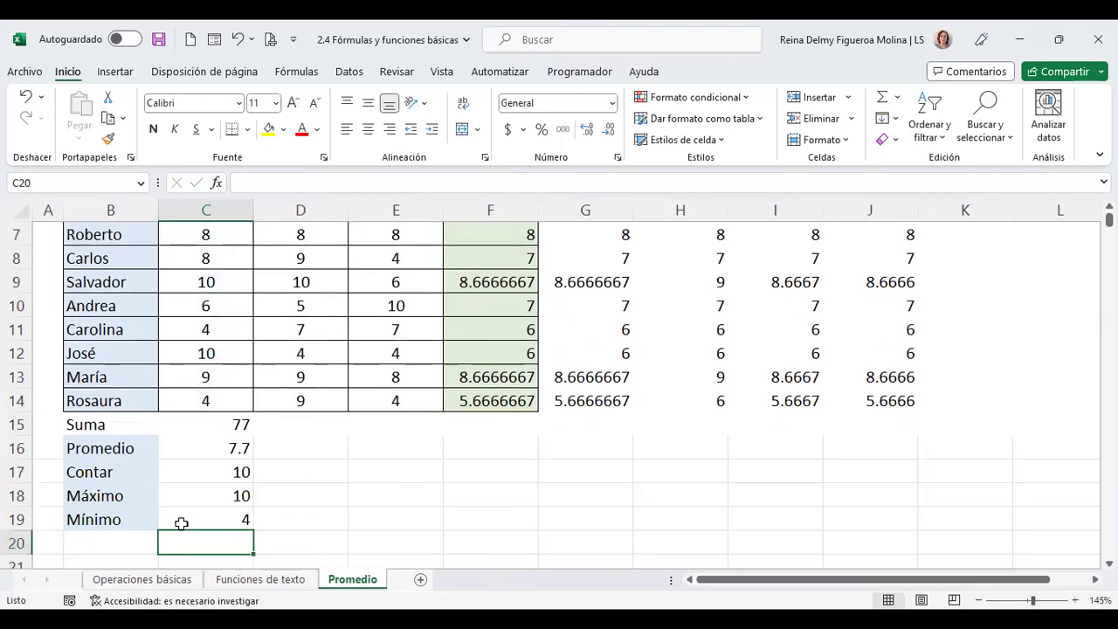
# - Step through C15 to C18 to review the summary formulas
pyautogui.click(201, 515)
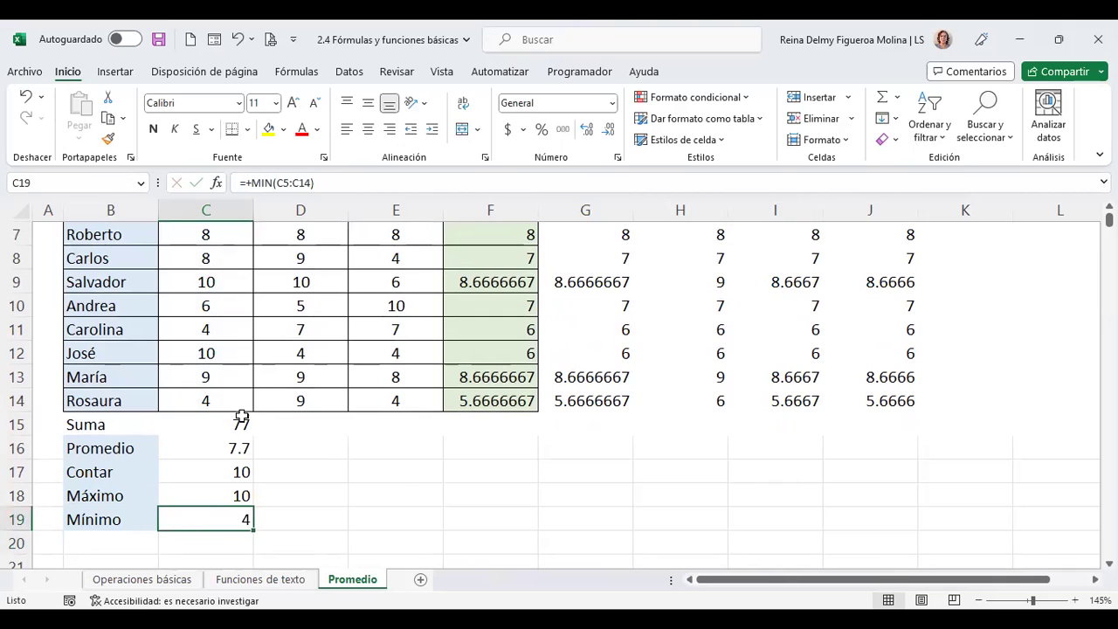
pyautogui.click(212, 425)
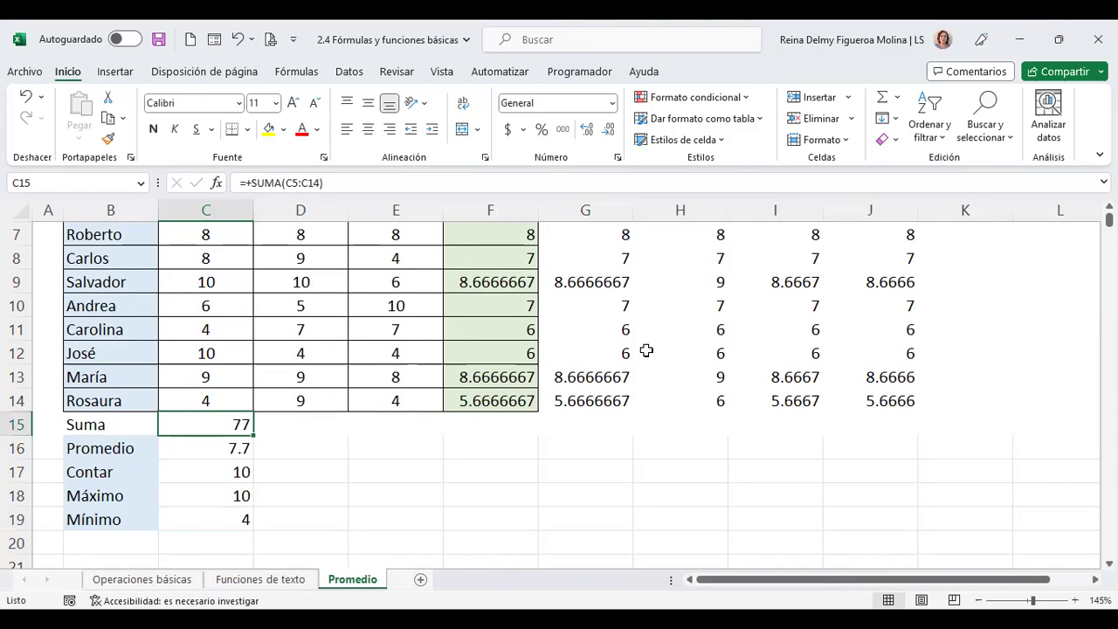
pyautogui.press('Down')
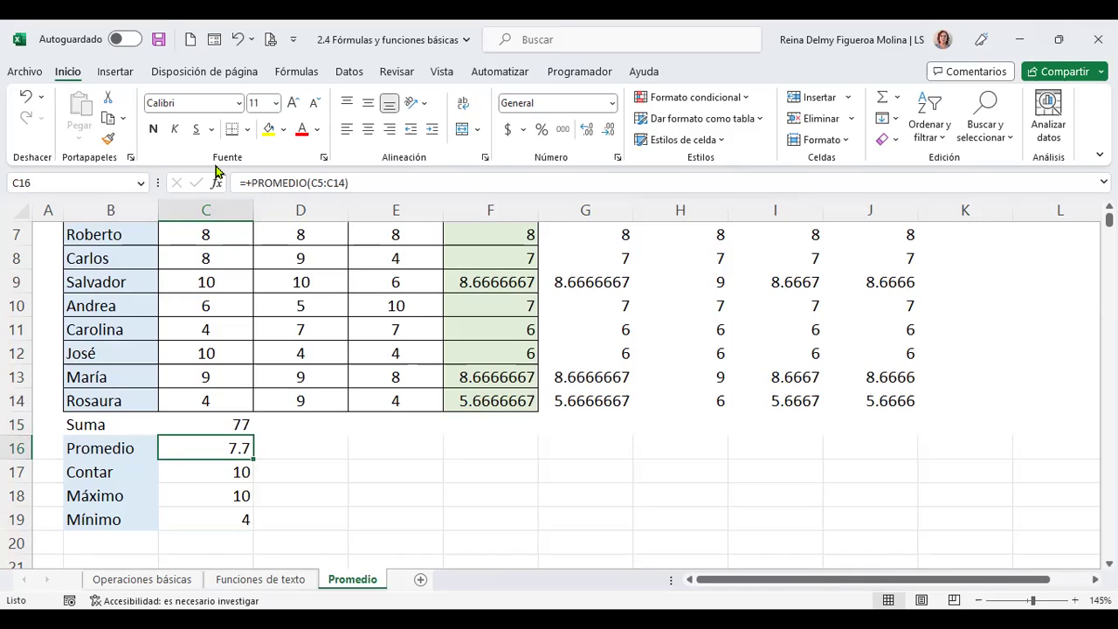
pyautogui.press('Down')
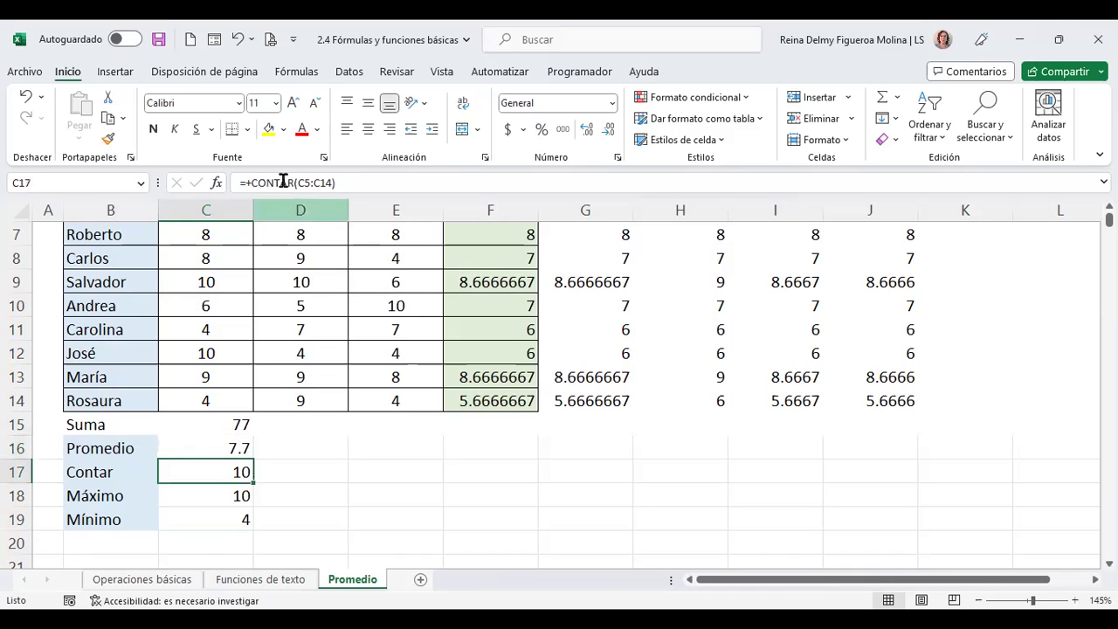
pyautogui.press('Down')
pyautogui.press('Down')
# - Fill the C15:C19 summary formulas right into columns D and E
pyautogui.moveTo(215, 425); pyautogui.dragTo(219, 524)
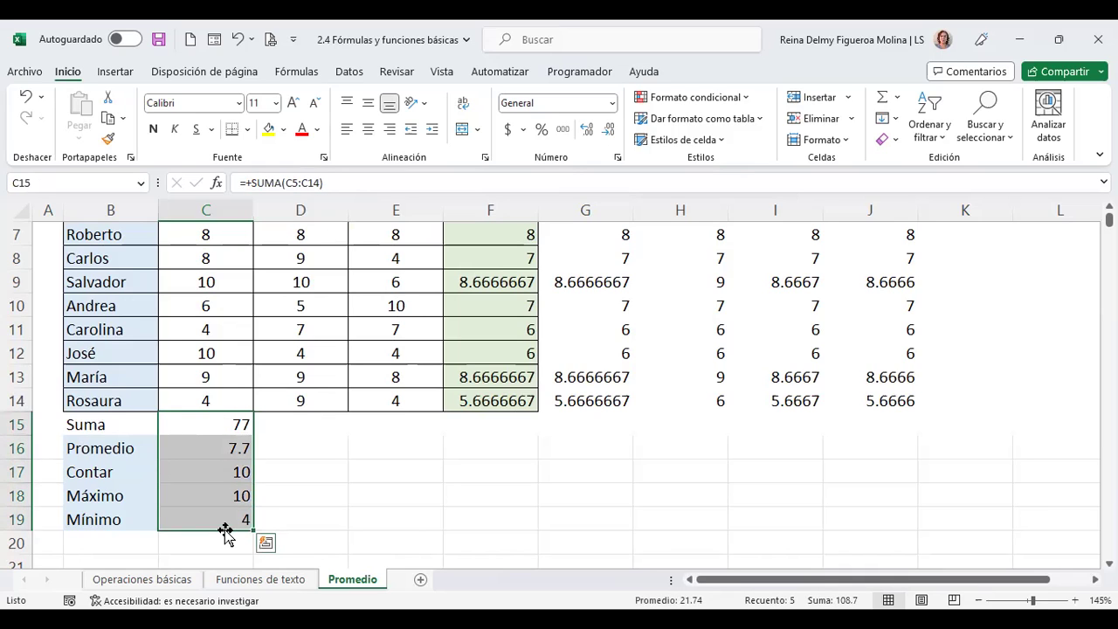
pyautogui.moveTo(253, 530); pyautogui.dragTo(389, 535)
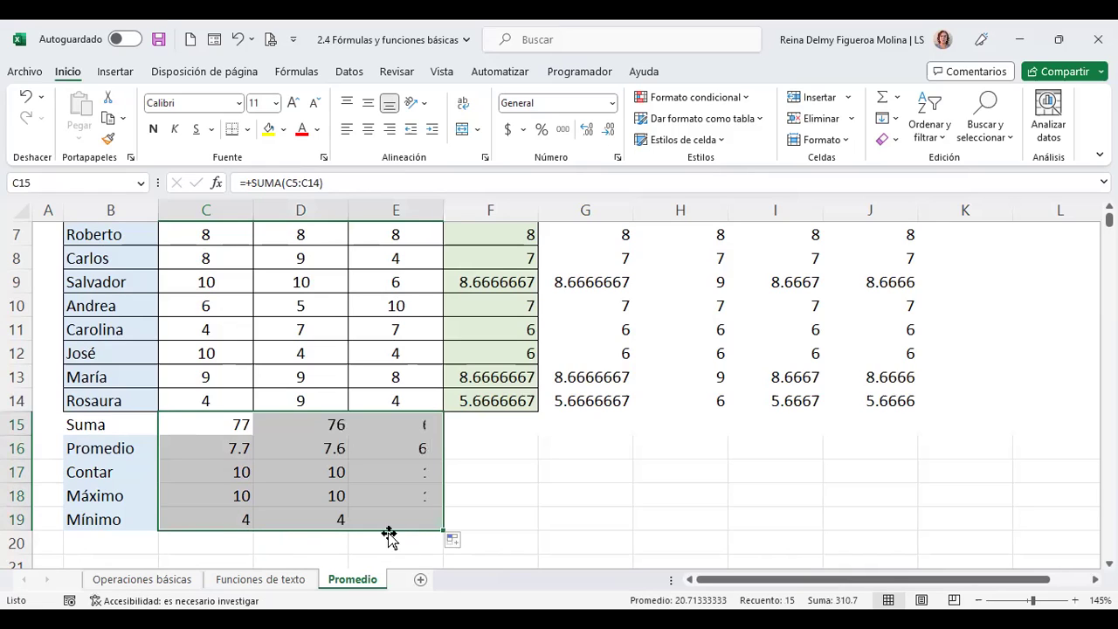
pyautogui.click(322, 424)
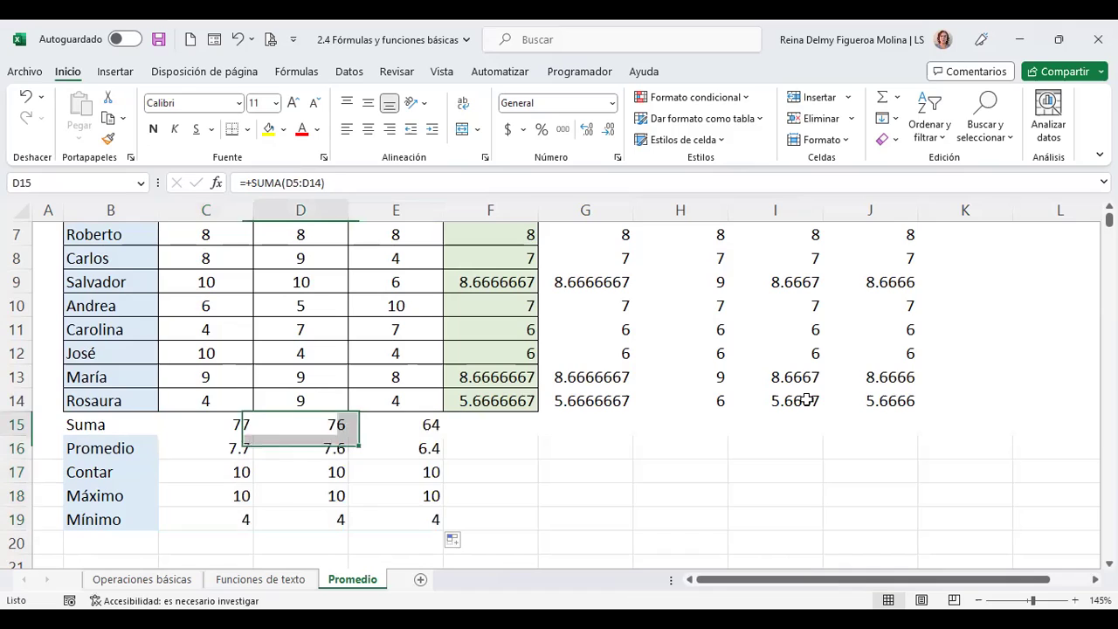
pyautogui.press('Right')
pyautogui.press('Left')
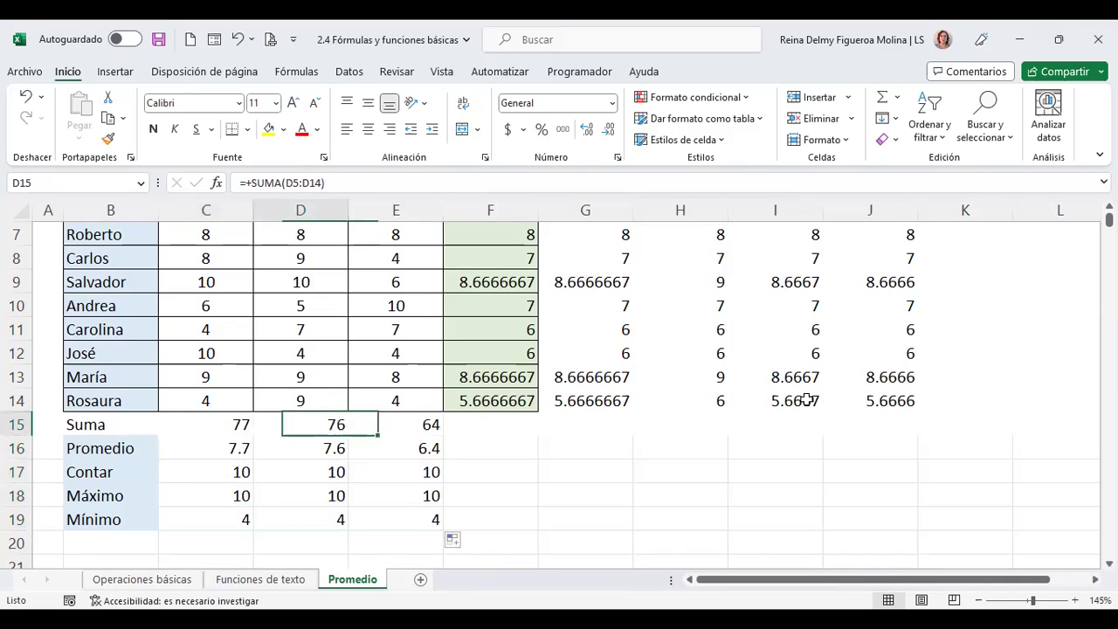
# - Check the copied average, count, maximum and minimum formulas across D16:E19
pyautogui.press('Down')
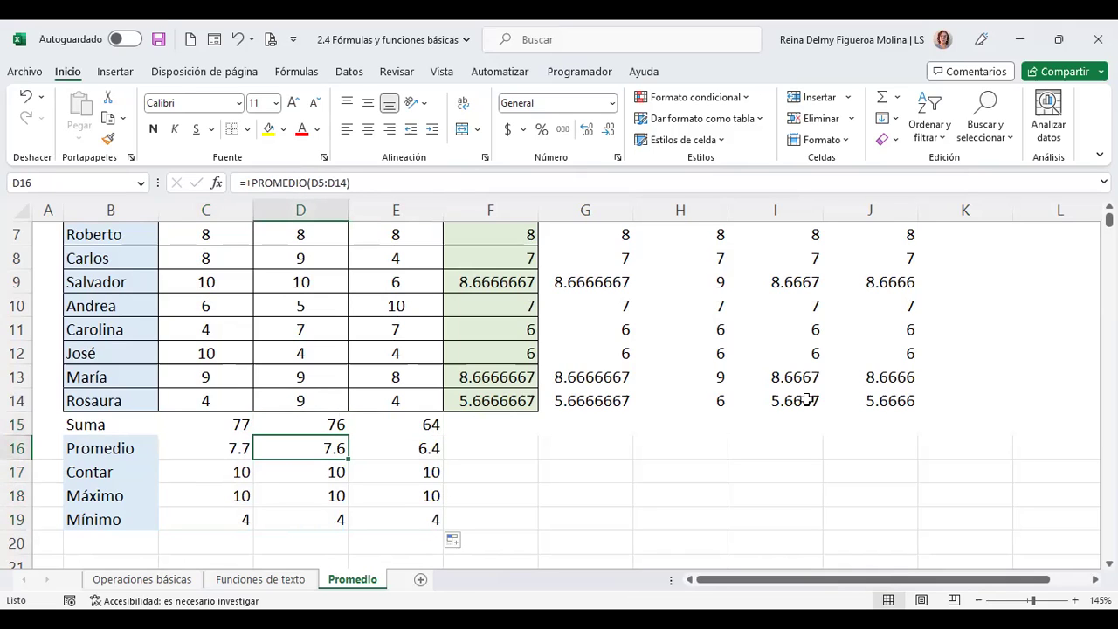
pyautogui.press('Right')
pyautogui.press('Left')
pyautogui.press('Down')
pyautogui.press('Right')
pyautogui.press('Left')
pyautogui.press('Right')
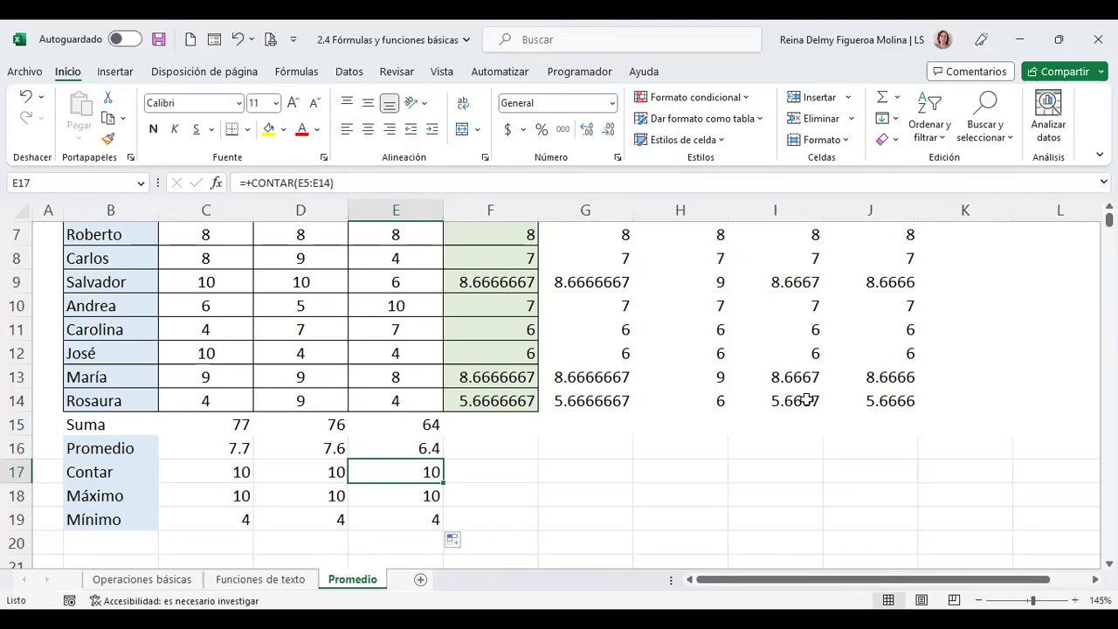
pyautogui.press('Left')
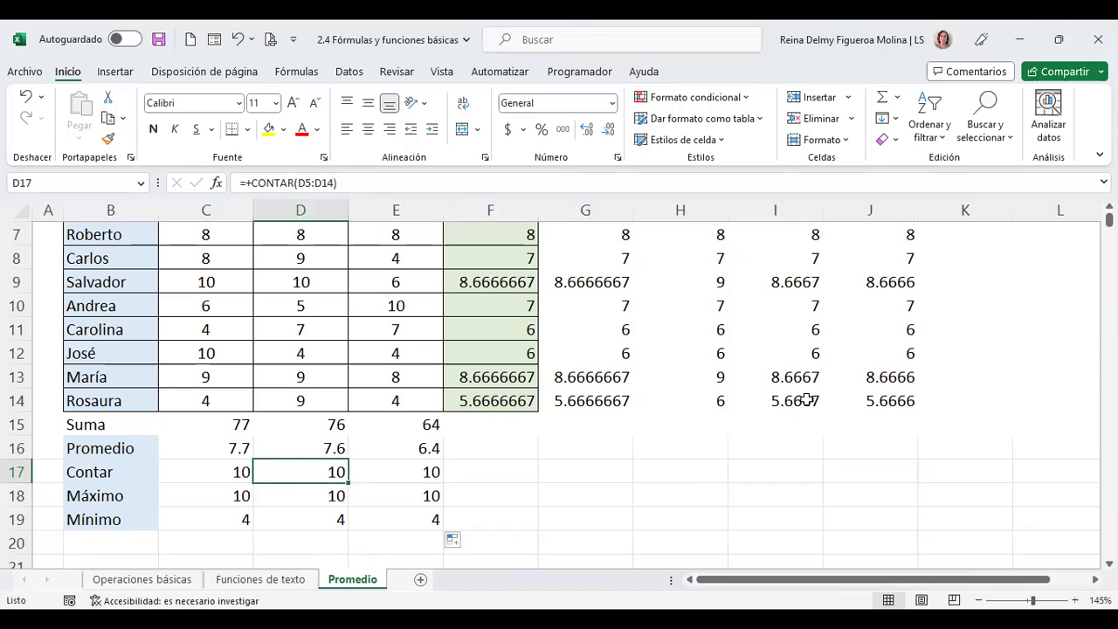
pyautogui.press('Down')
pyautogui.press('Right')
pyautogui.press('Left')
pyautogui.press('Down')
pyautogui.press('Right')
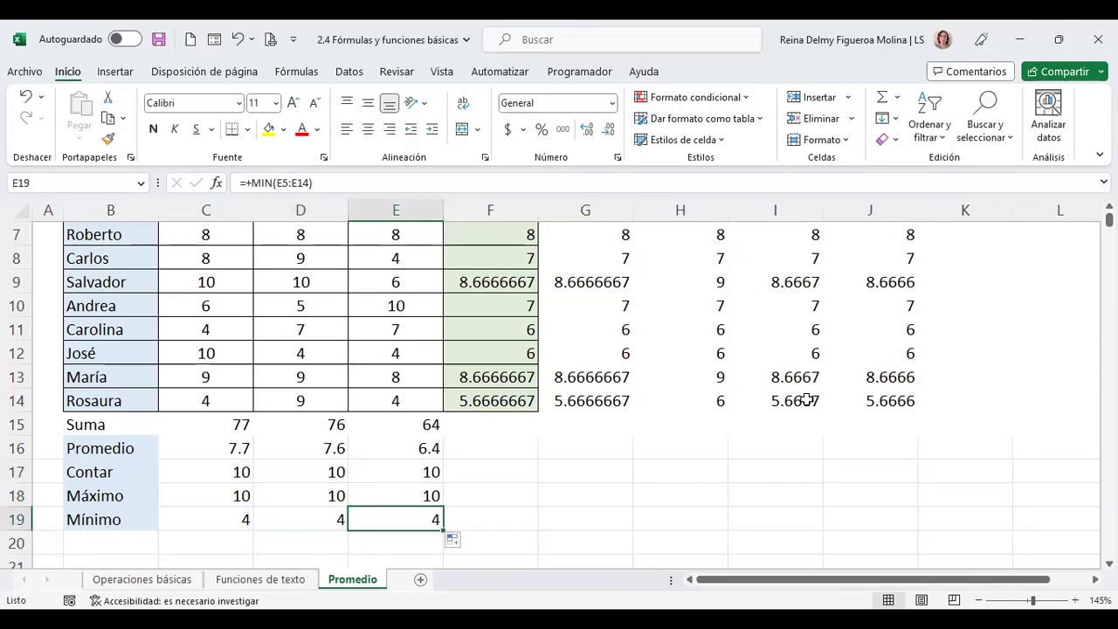
# - Change the Nota 3 grade in E13 to 2
pyautogui.click(402, 368)
pyautogui.write('2')
pyautogui.press('Return')
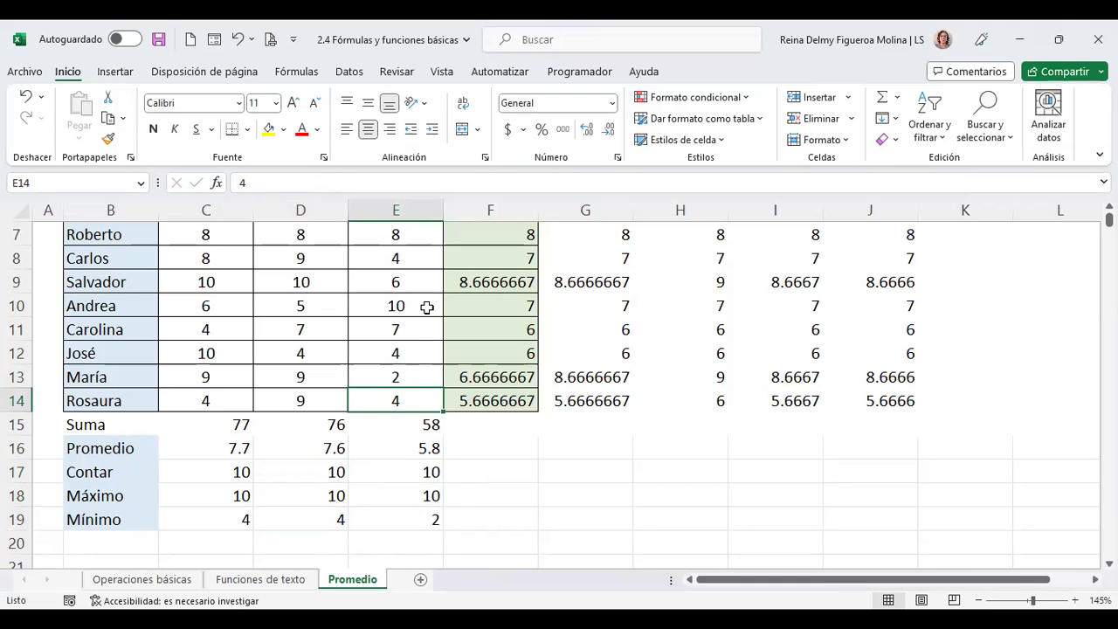
pyautogui.scroll(1, 426, 349)
pyautogui.scroll(1, 424, 349)
# - Change the Nota 3 grade in E10 to 5 and inspect E18's =MAX(E5:E14) formula
pyautogui.click(417, 448)
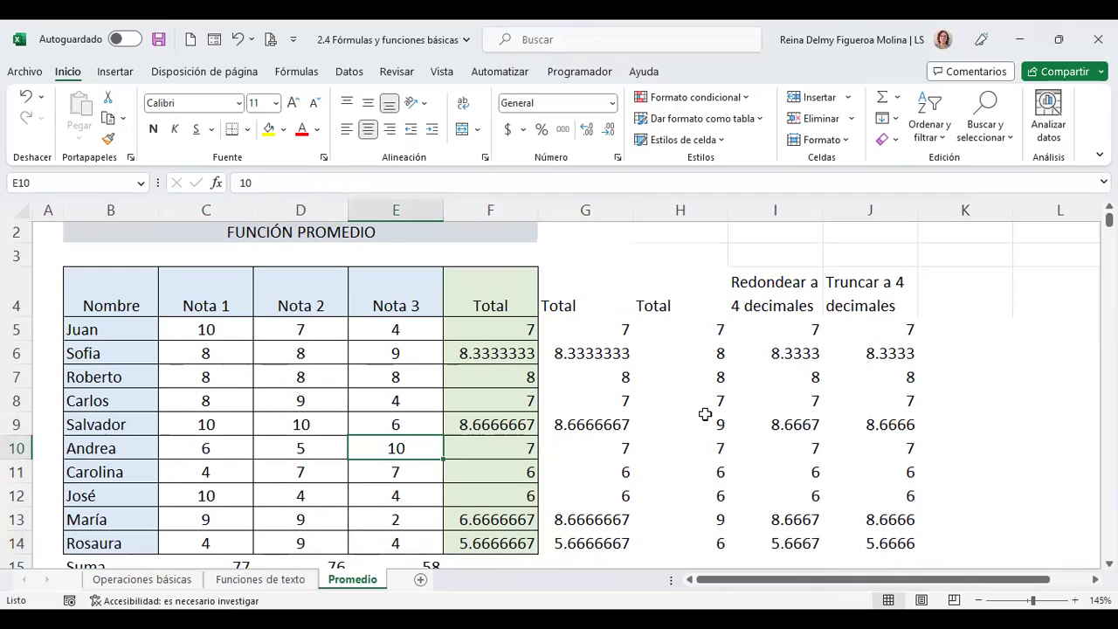
pyautogui.write('5')
pyautogui.press('Up')
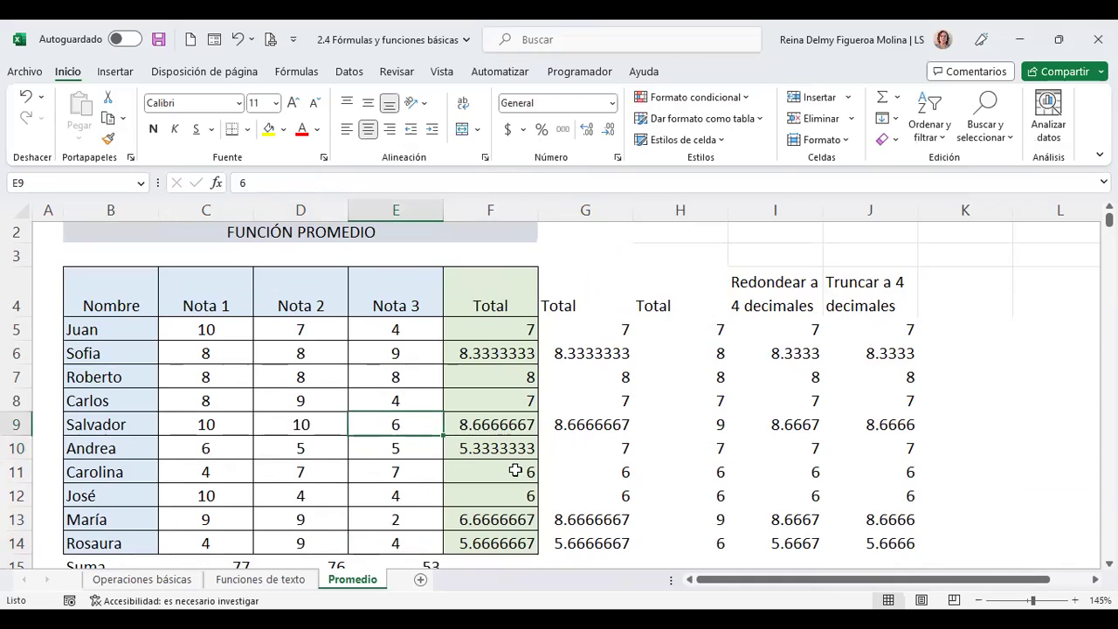
pyautogui.scroll(-1, 515, 469)
pyautogui.scroll(-1, 515, 470)
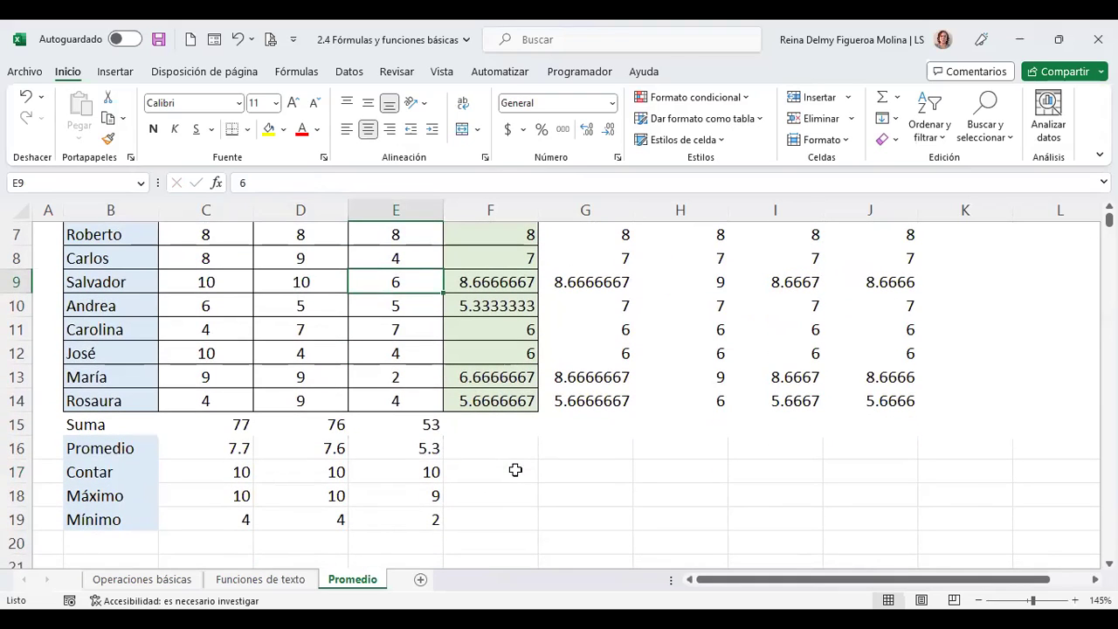
pyautogui.click(400, 495)
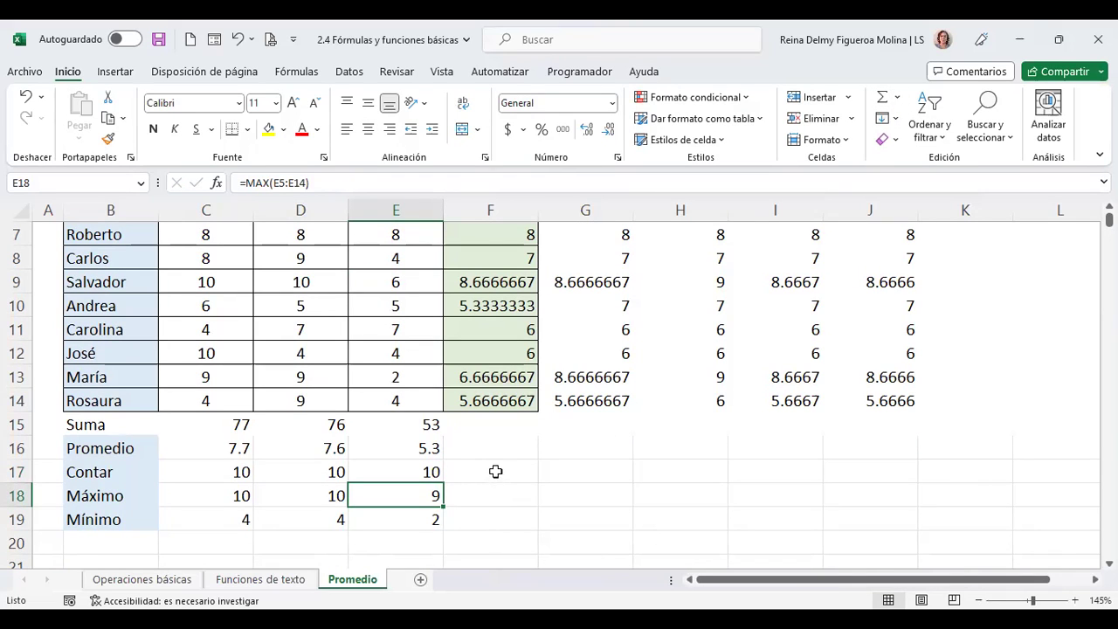
pyautogui.scroll(1, 497, 469)
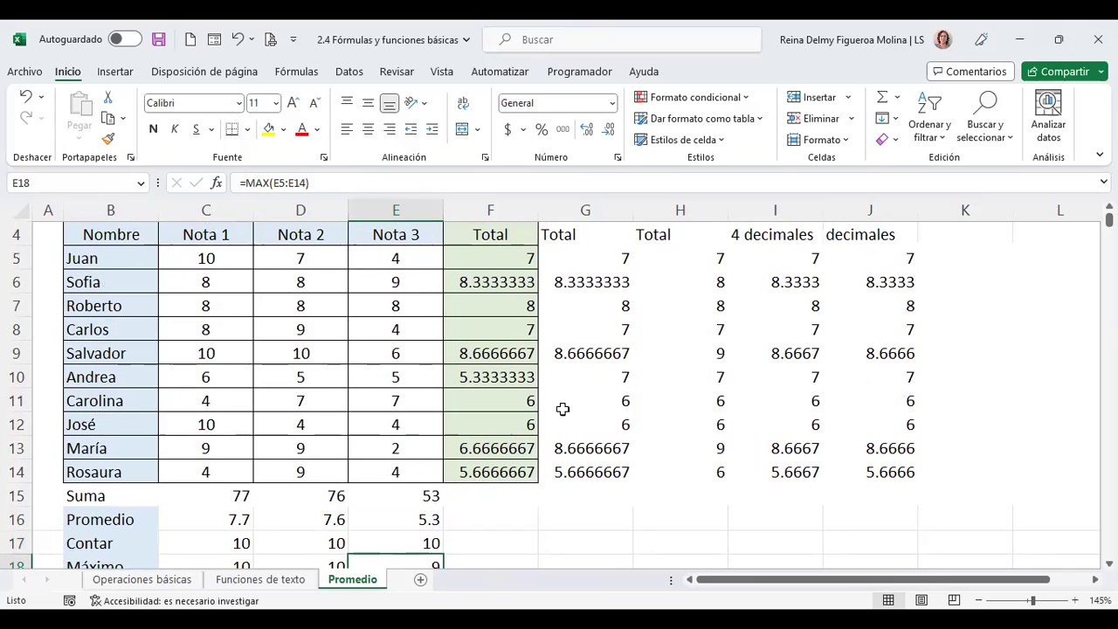
pyautogui.scroll(-1, 572, 425)
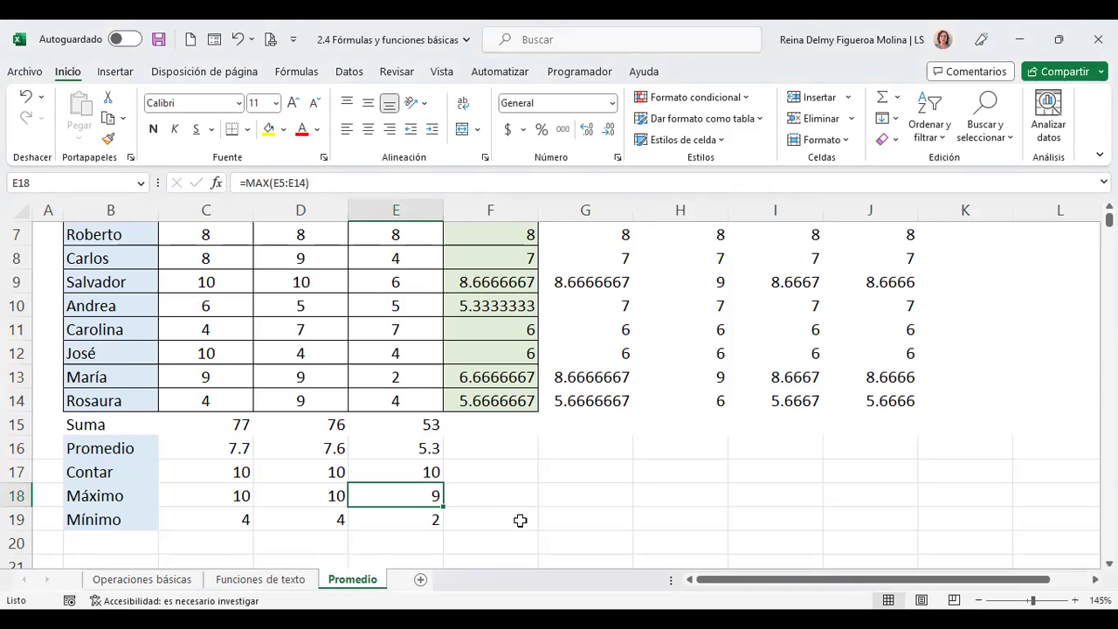
pyautogui.scroll(2, 520, 520)
pyautogui.scroll(-3, 518, 518)
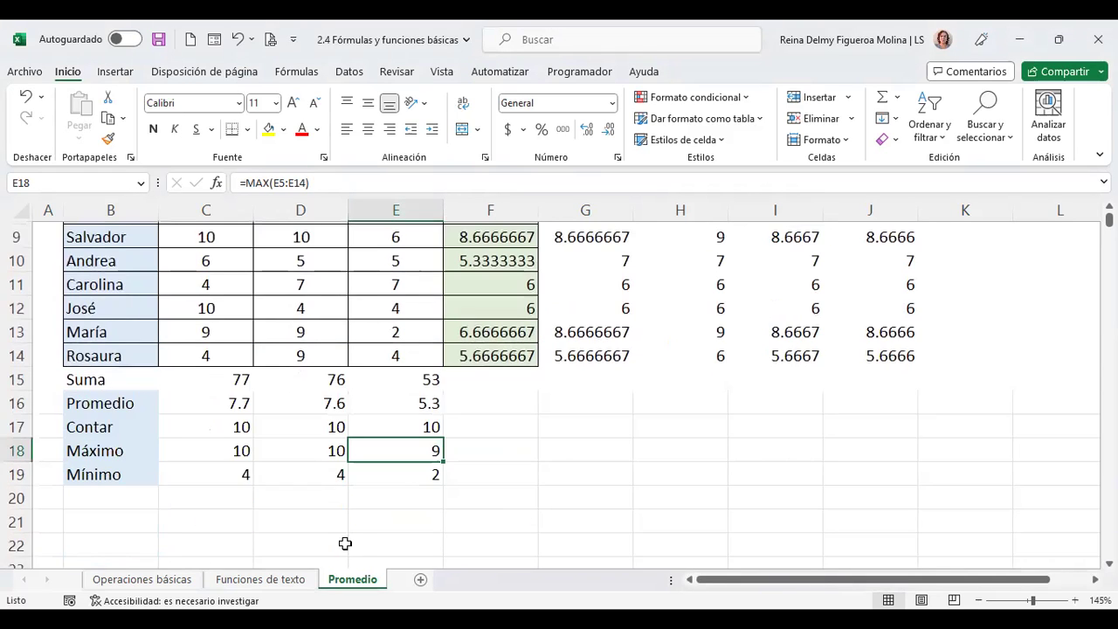
# - On Operaciones básicas, enter the note 2^3 in E8
pyautogui.click(172, 581)
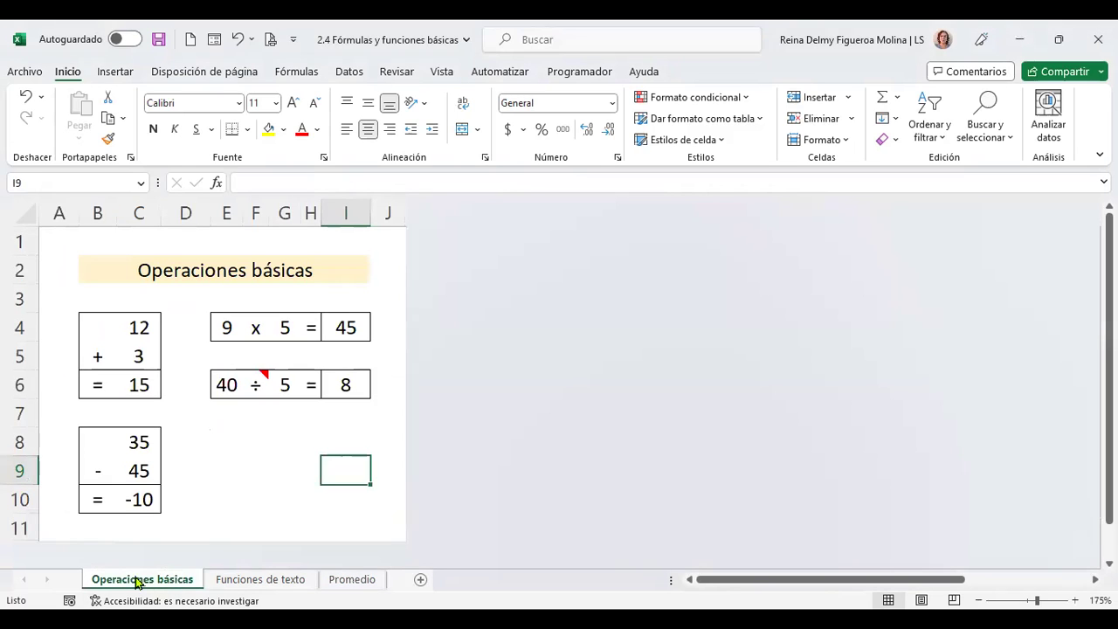
pyautogui.click(230, 438)
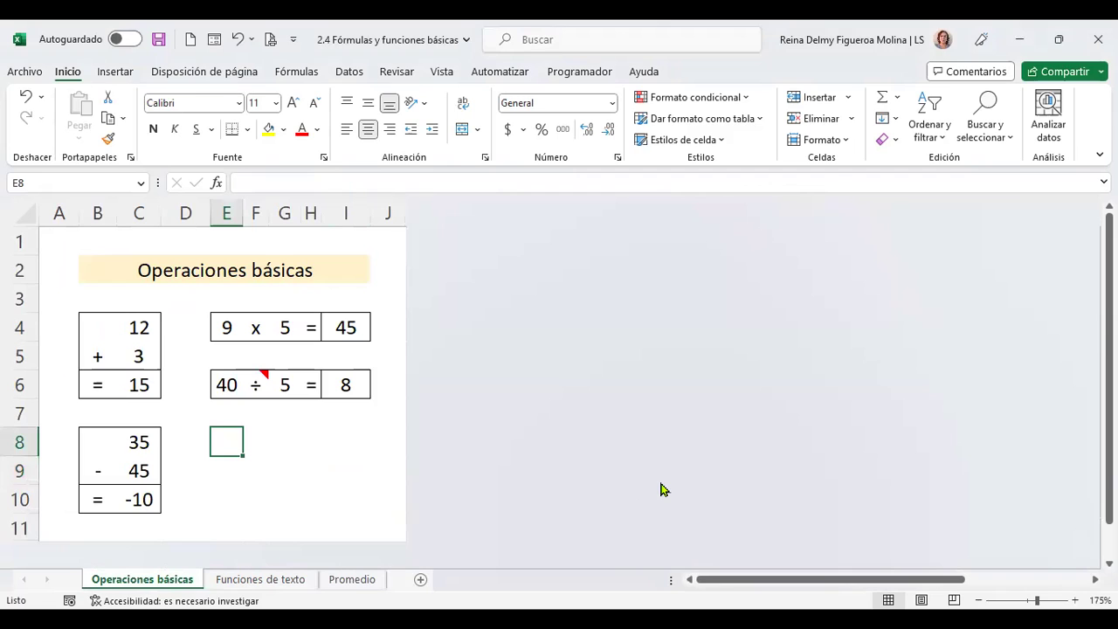
pyautogui.write('2')
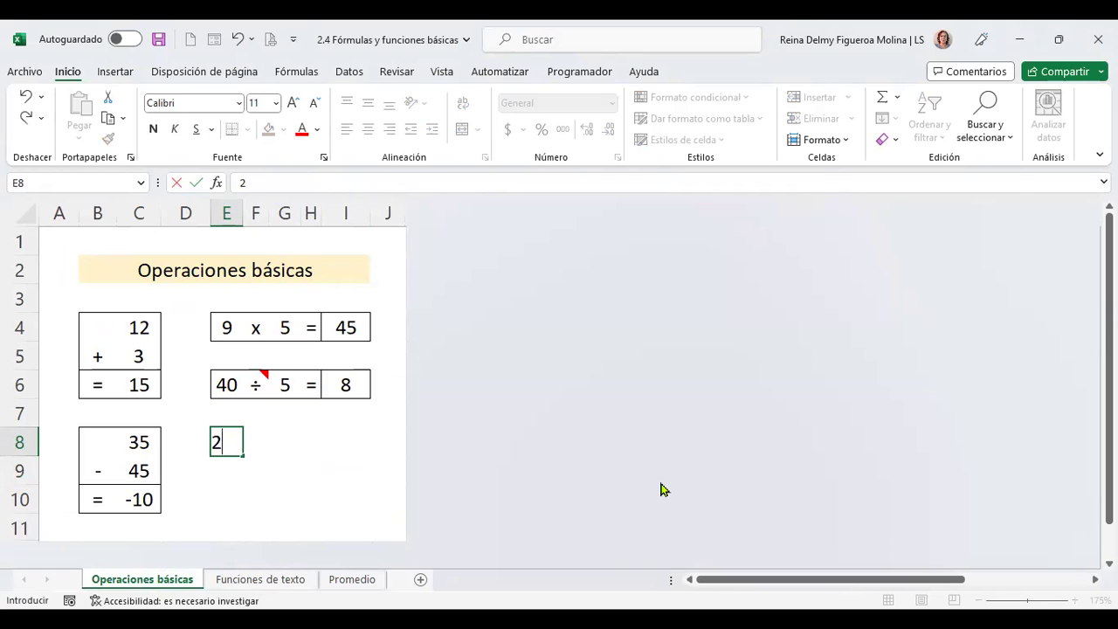
pyautogui.write('@')
pyautogui.press('BackSpace')
pyautogui.write('^')
pyautogui.write('3')
pyautogui.press('Return')
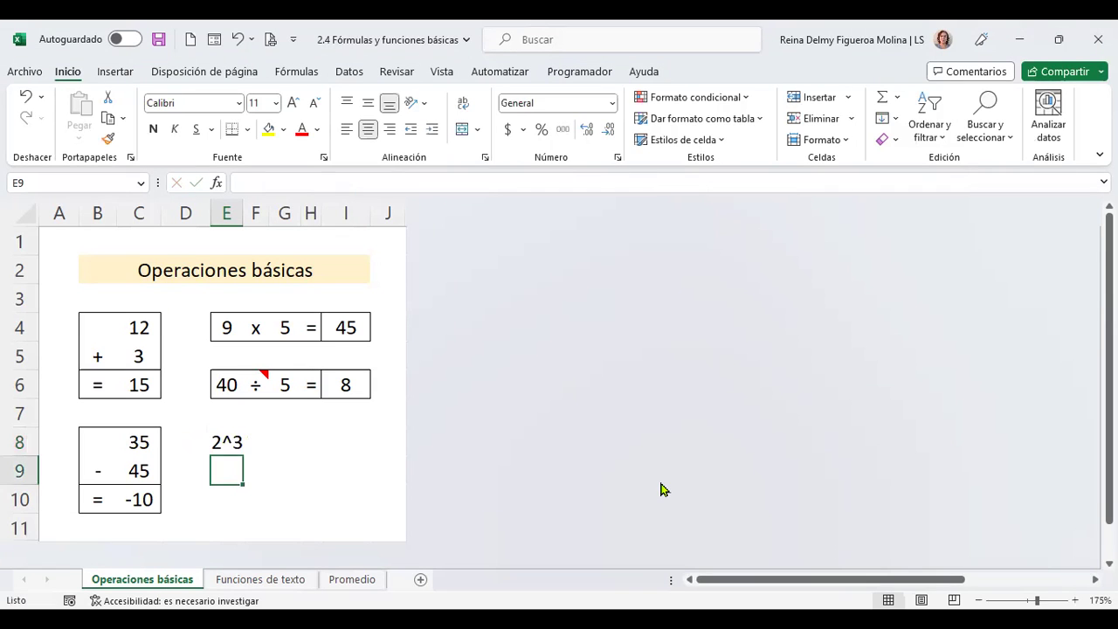
# - Add the note 'Alt + 94' in G8
pyautogui.press('Up')
pyautogui.press('Right')
pyautogui.press('Right')
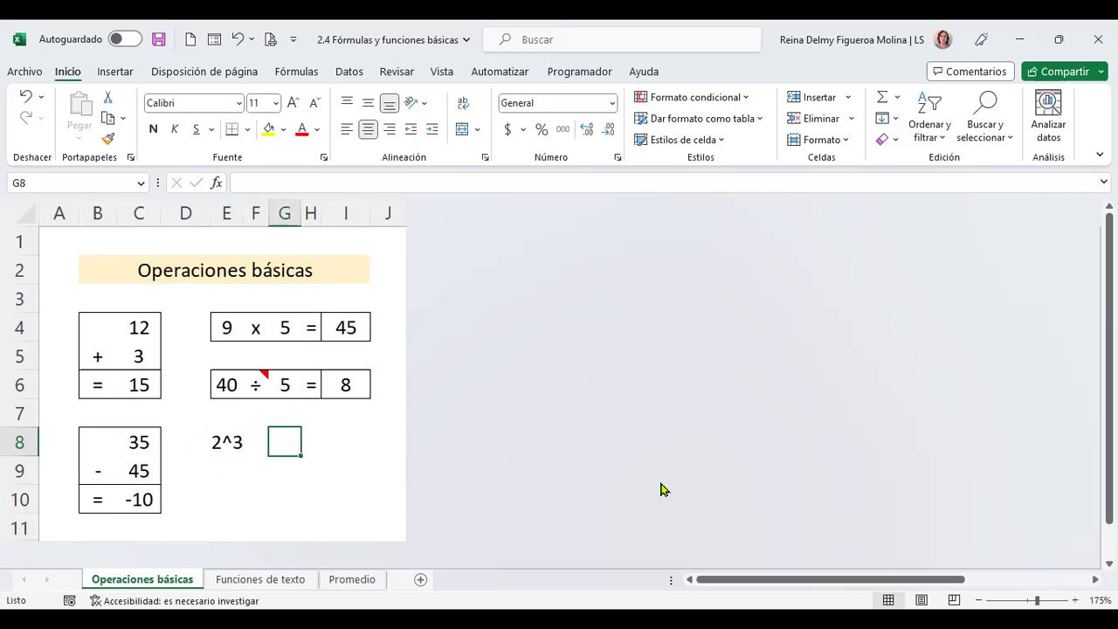
pyautogui.write('Alt + 94')
pyautogui.press('Return')
# - Enter the formula +2^3 in E9 so it shows 8
pyautogui.press('Up')
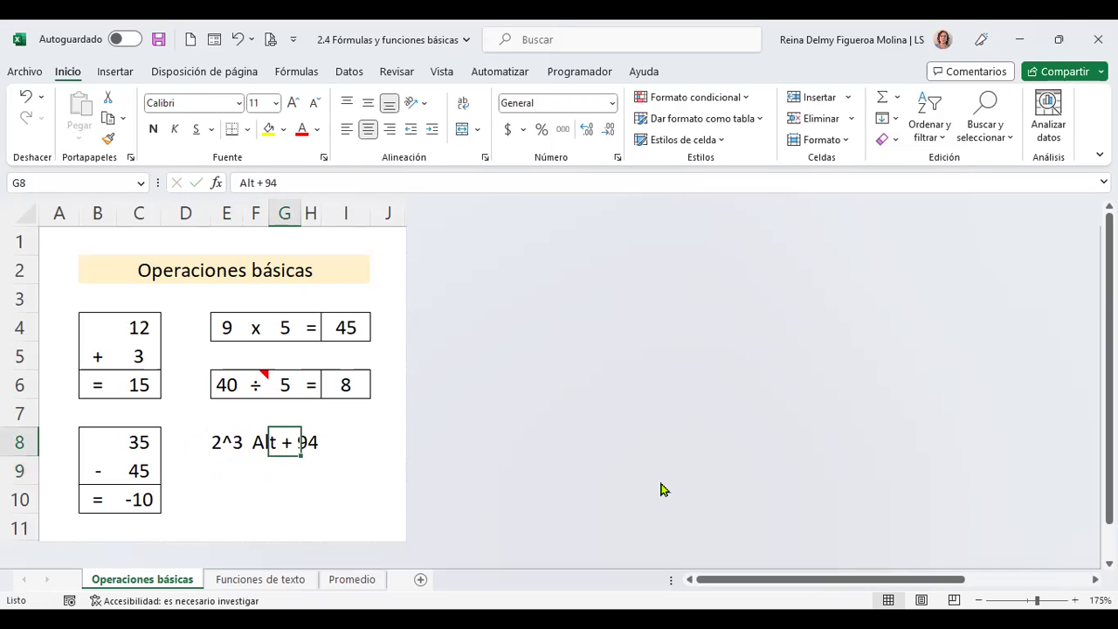
pyautogui.press('Down')
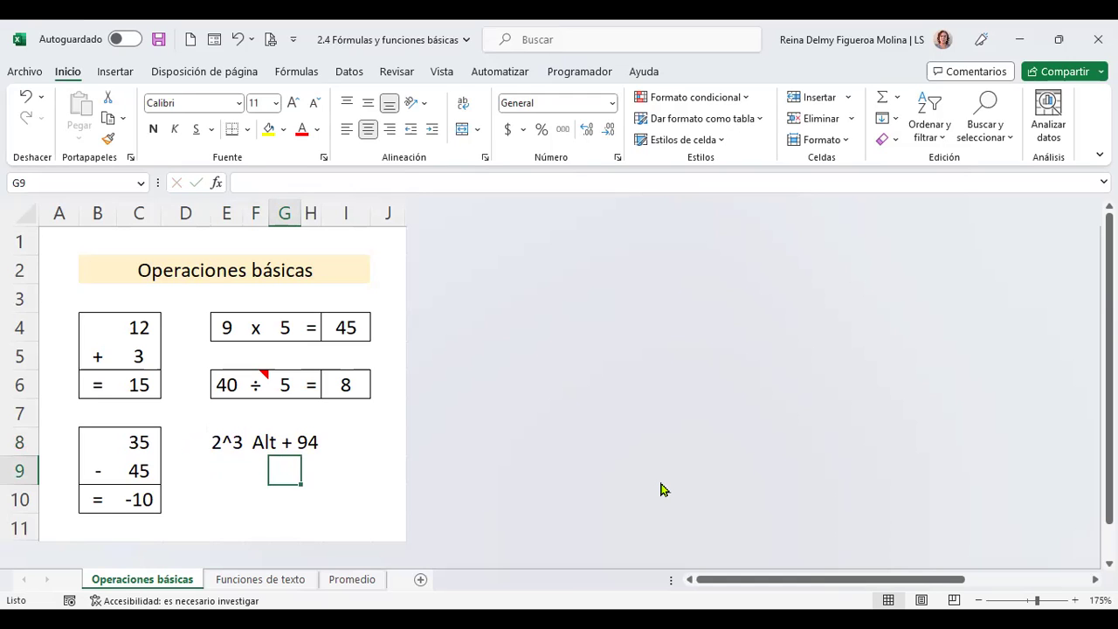
pyautogui.press('Left')
pyautogui.press('Left')
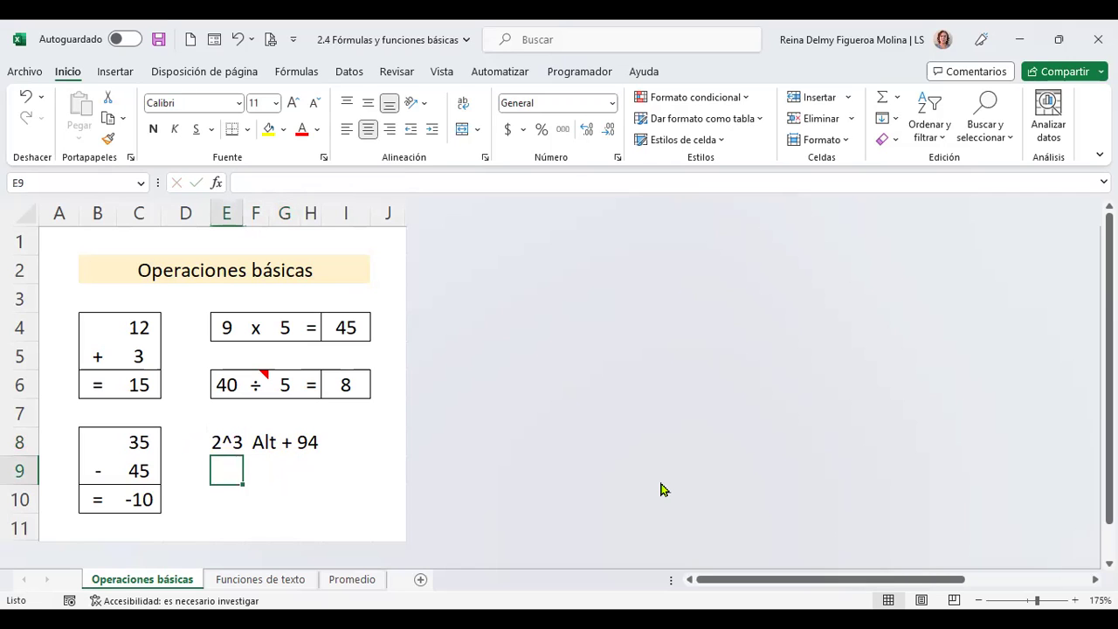
pyautogui.write('+2')
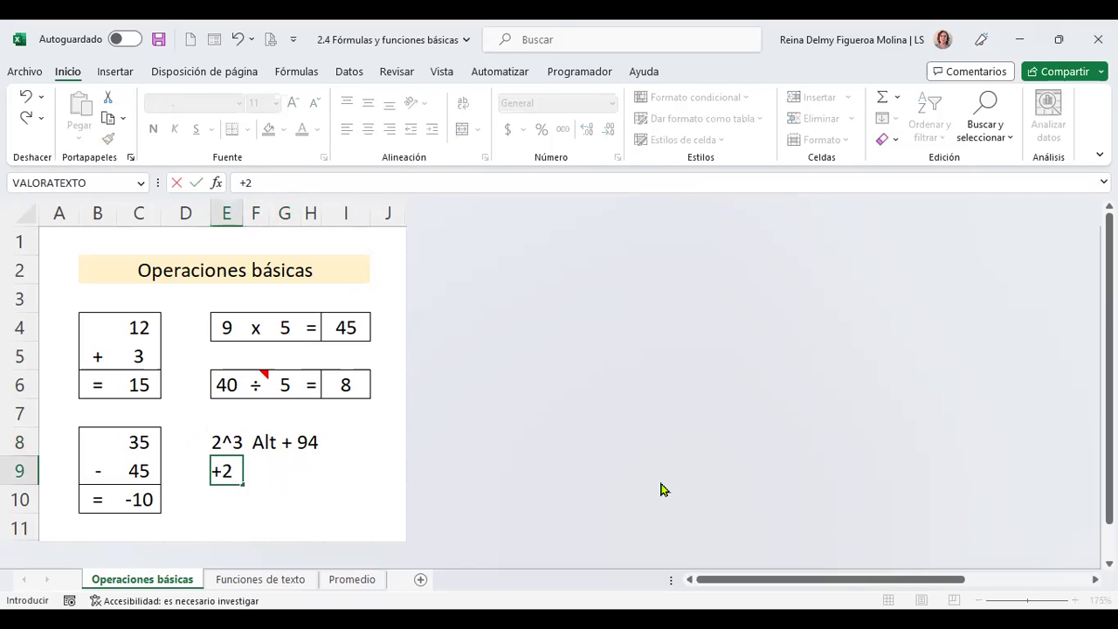
pyautogui.write('^3')
pyautogui.press('Return')
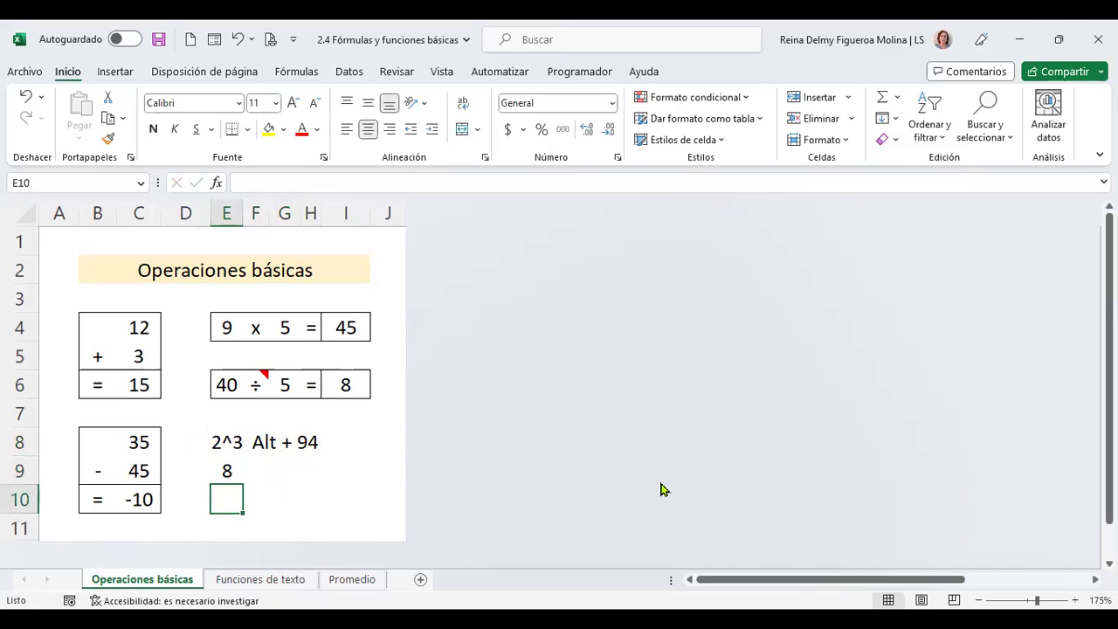
pyautogui.press('Up')
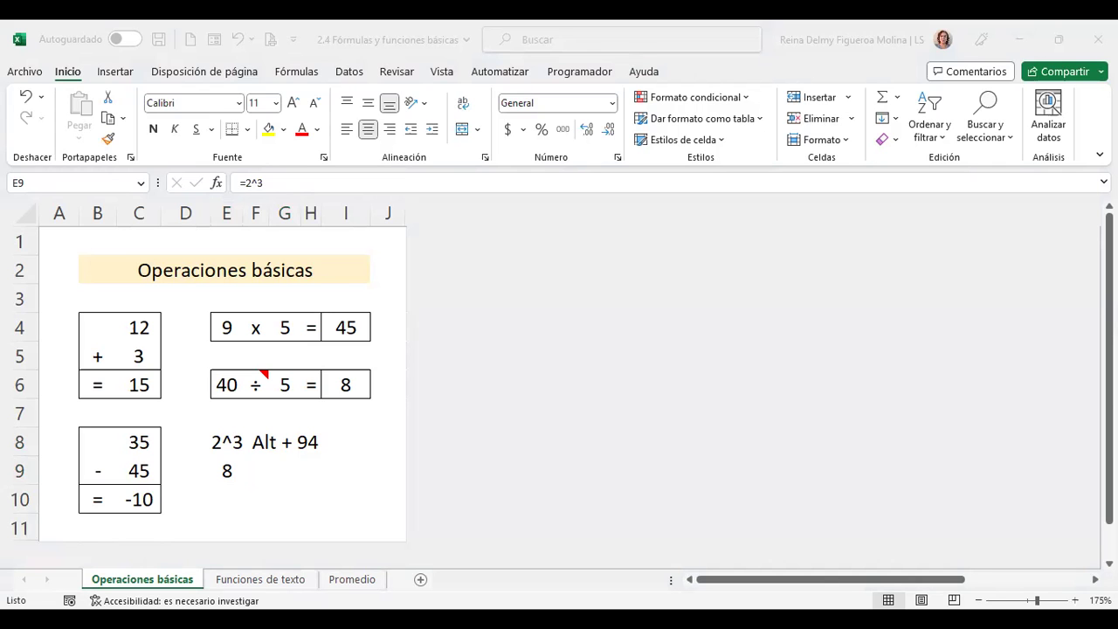
# - Add a new sheet with font size 14 throughout and zoom at 120%
pyautogui.click(260, 579)
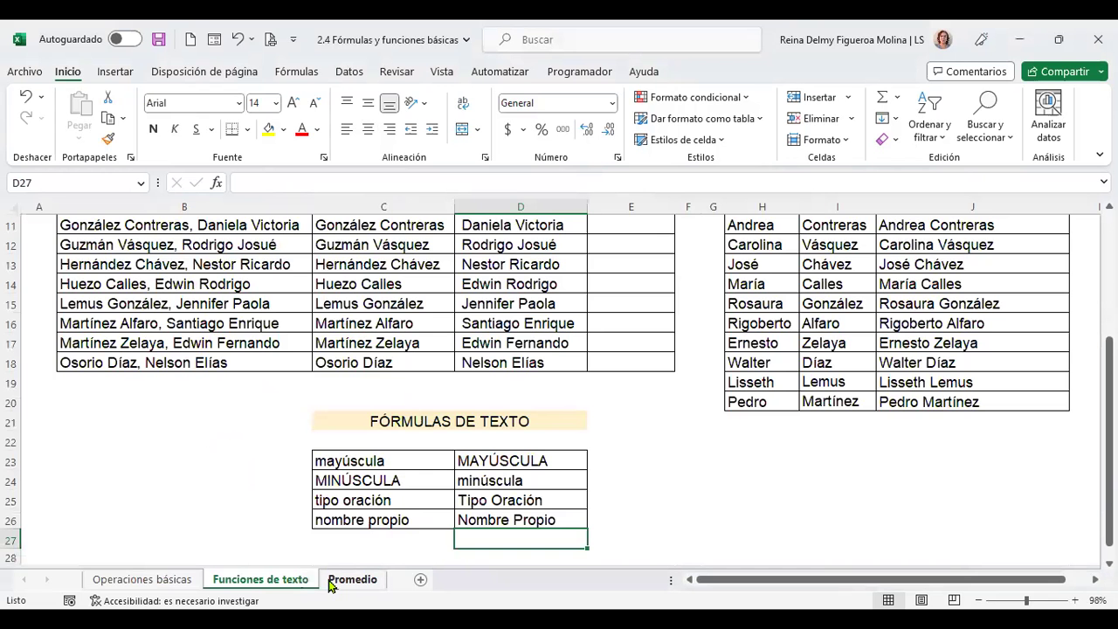
pyautogui.click(351, 579)
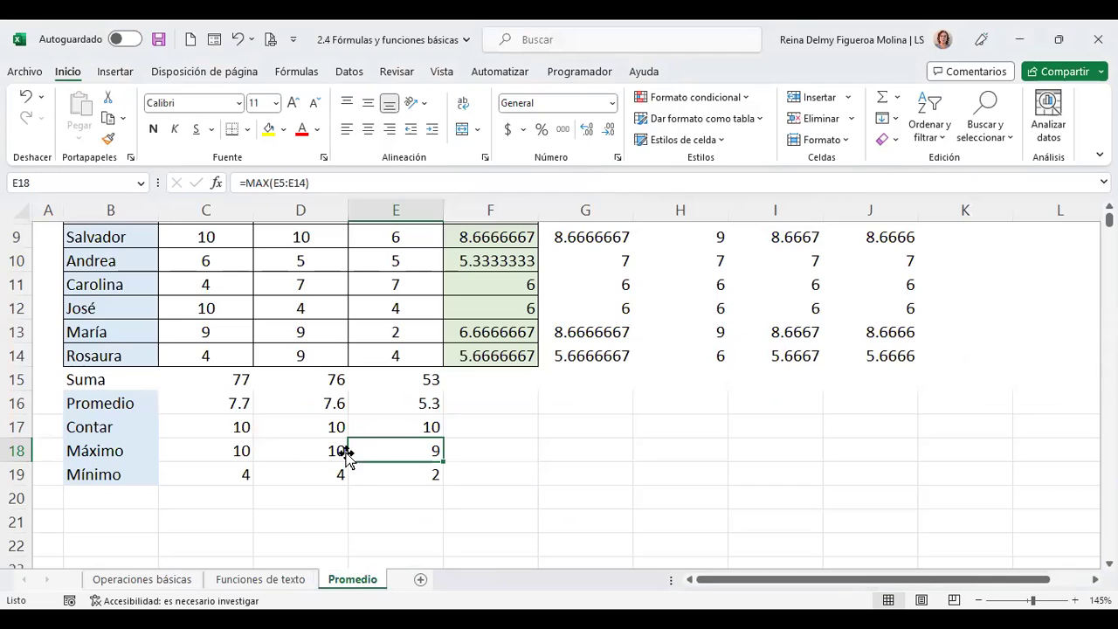
pyautogui.click(423, 581)
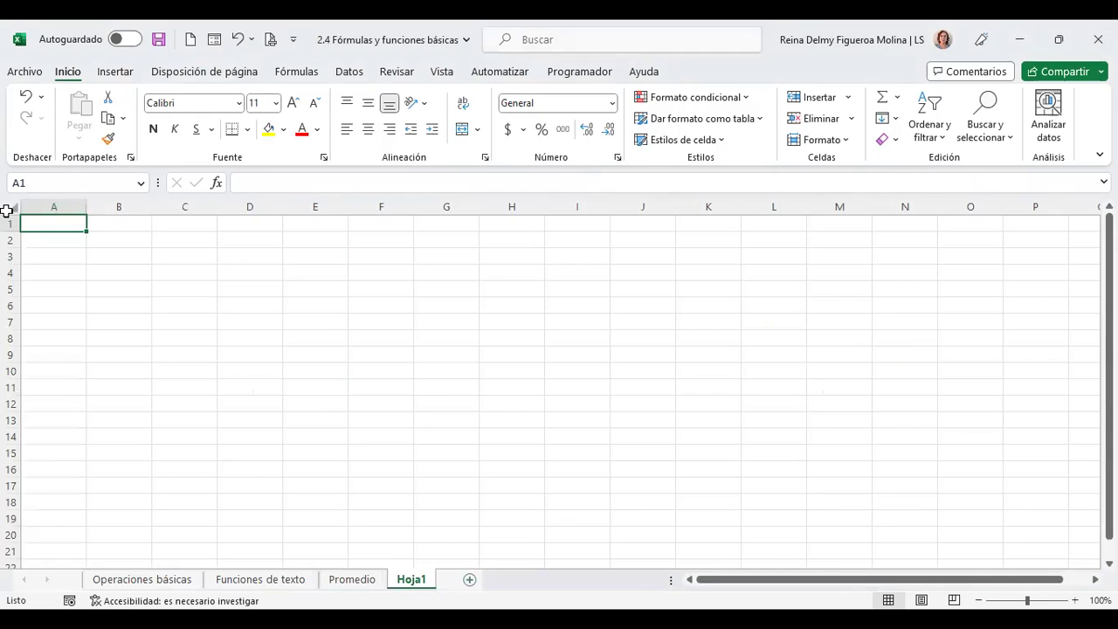
pyautogui.click(10, 208)
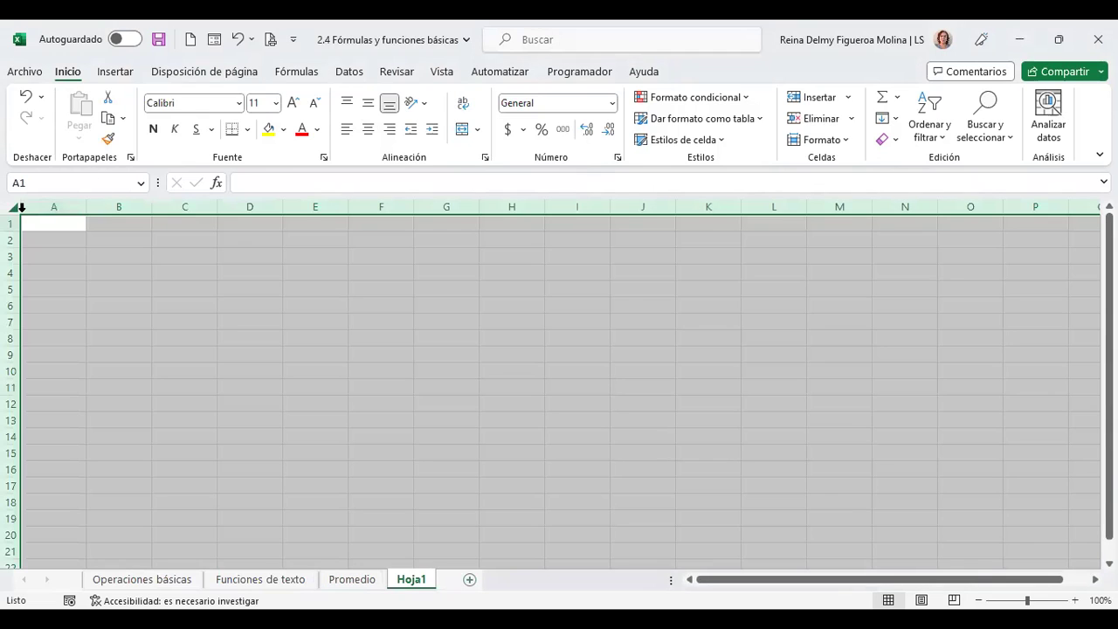
pyautogui.click(294, 104)
pyautogui.click(294, 104)
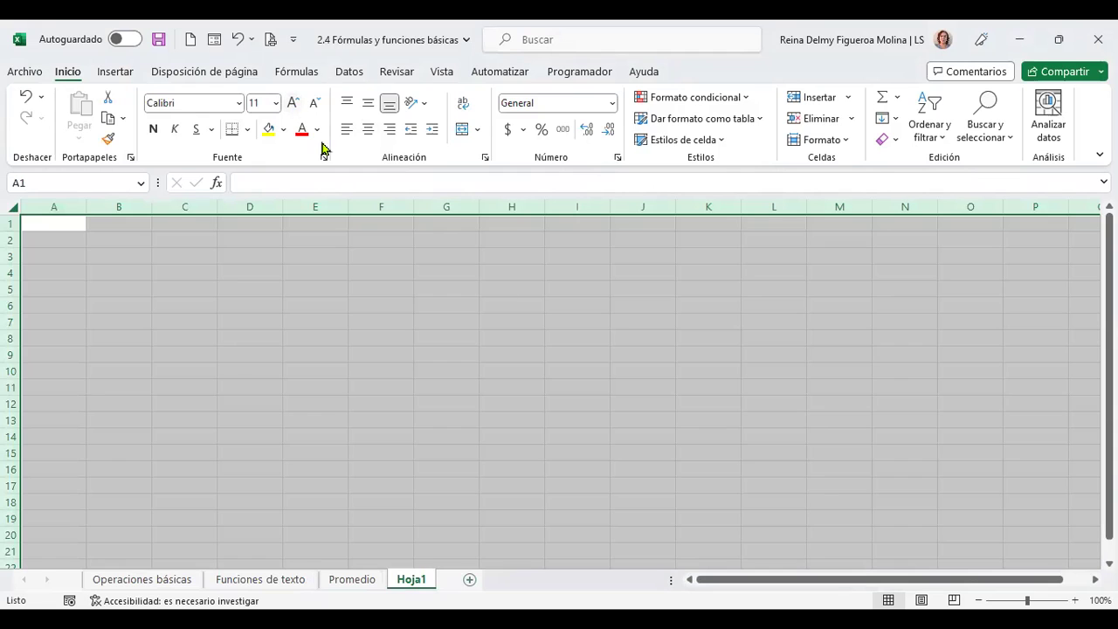
pyautogui.click(1074, 600)
pyautogui.click(1074, 600)
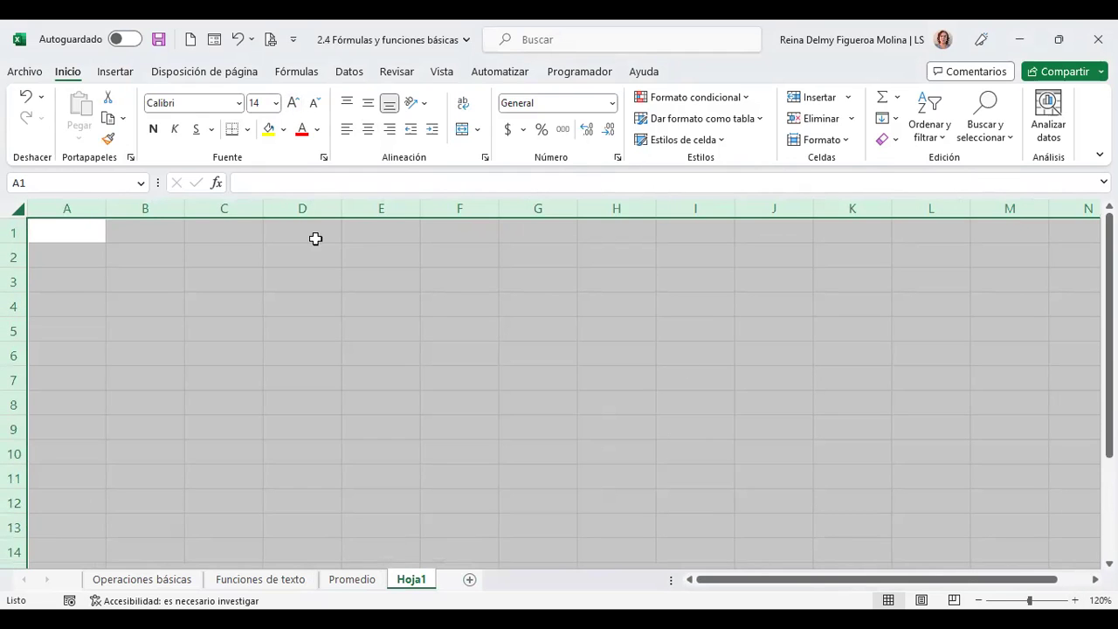
pyautogui.click(91, 229)
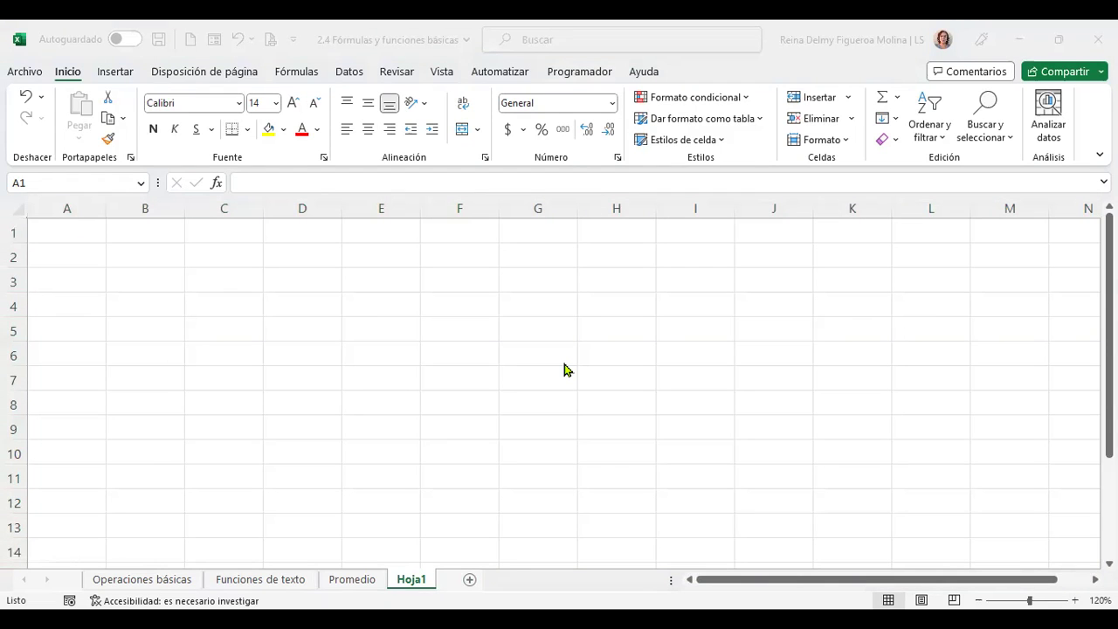
# - Enter headings Países, Cantidades and Porcentajes in A1:C1 and autofit columns B and C
pyautogui.press('alt')
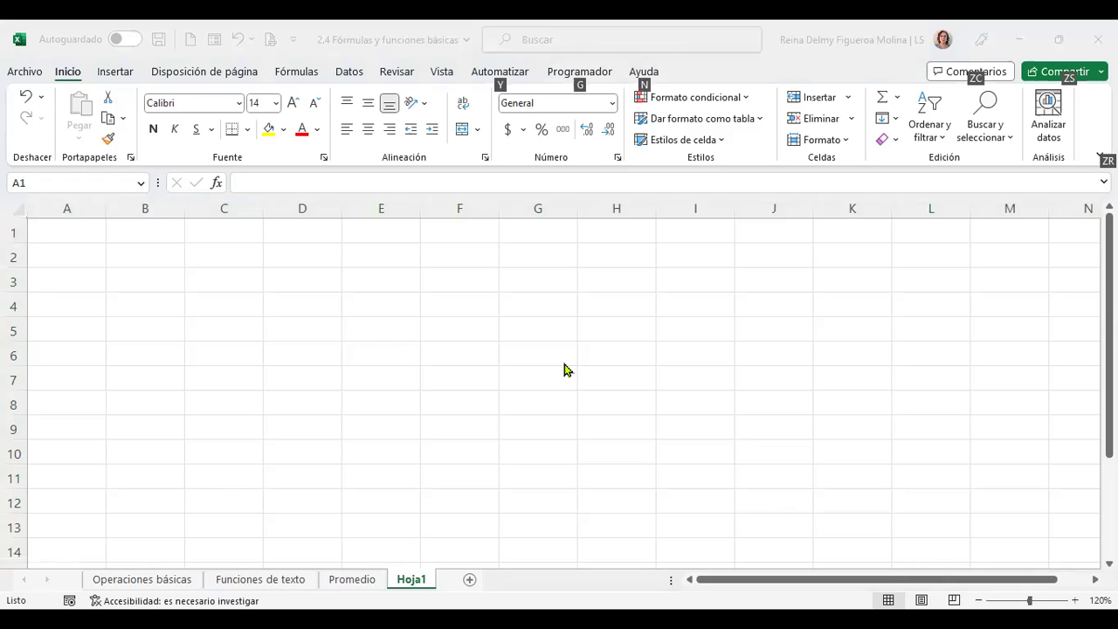
pyautogui.write('Países')
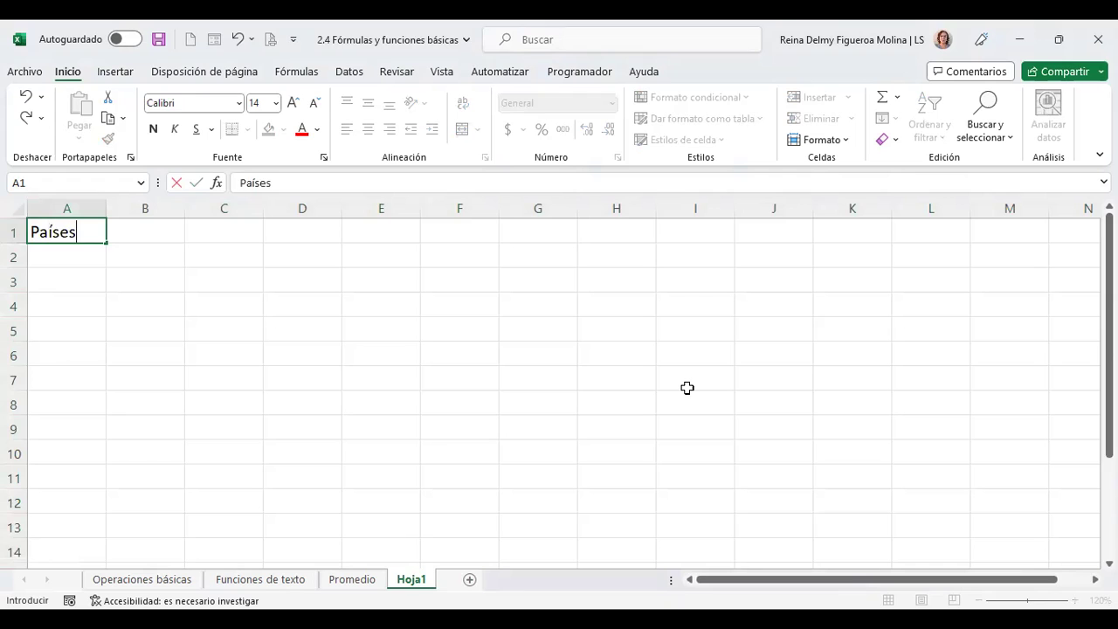
pyautogui.press('Tab')
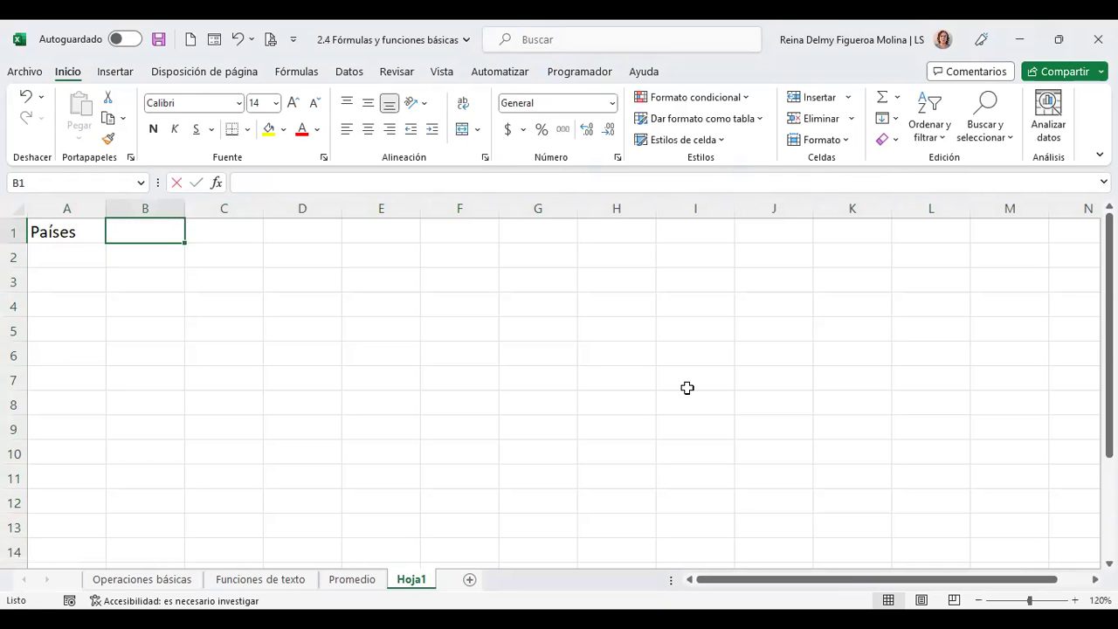
pyautogui.write('Cantidades')
pyautogui.press('Return')
pyautogui.press('Up')
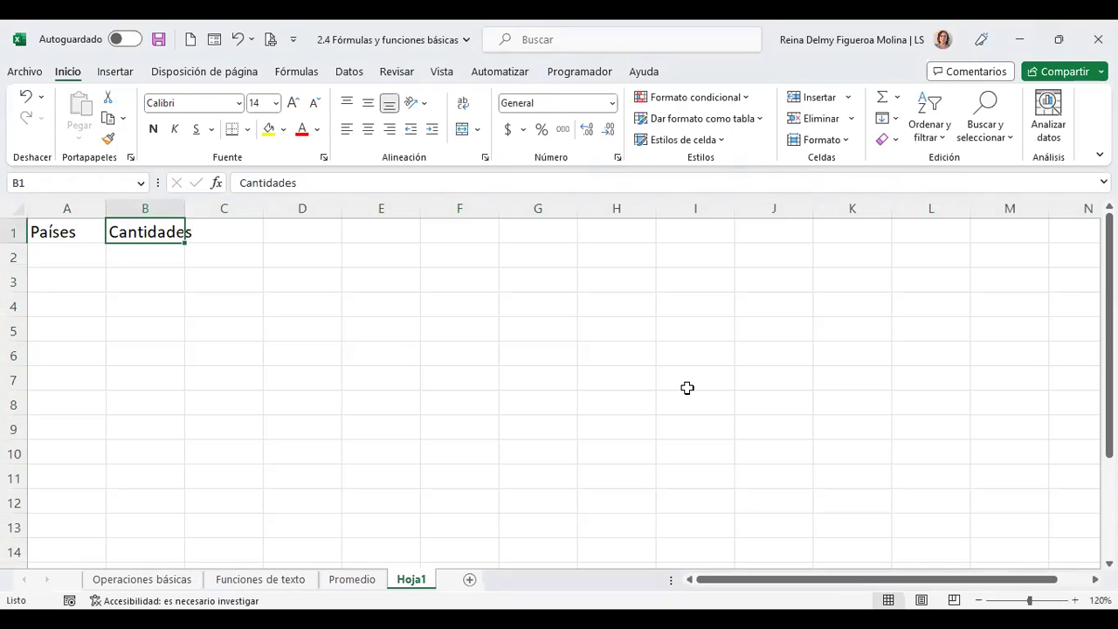
pyautogui.press('Right')
pyautogui.write('Porcentajes')
pyautogui.press('Return')
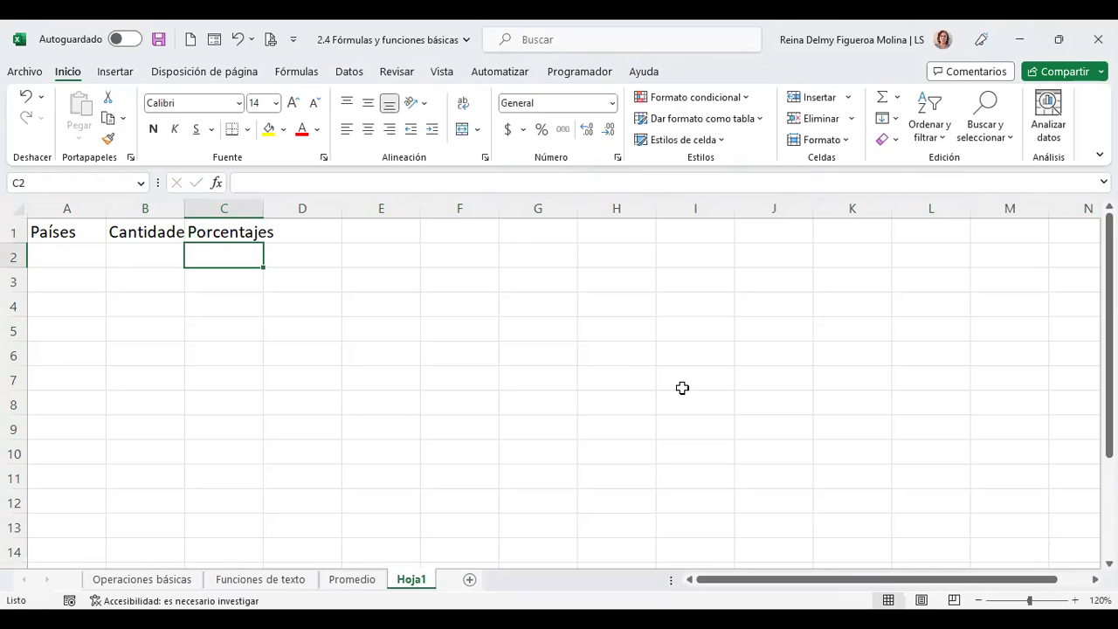
pyautogui.moveTo(185, 210); pyautogui.dragTo(199, 210)
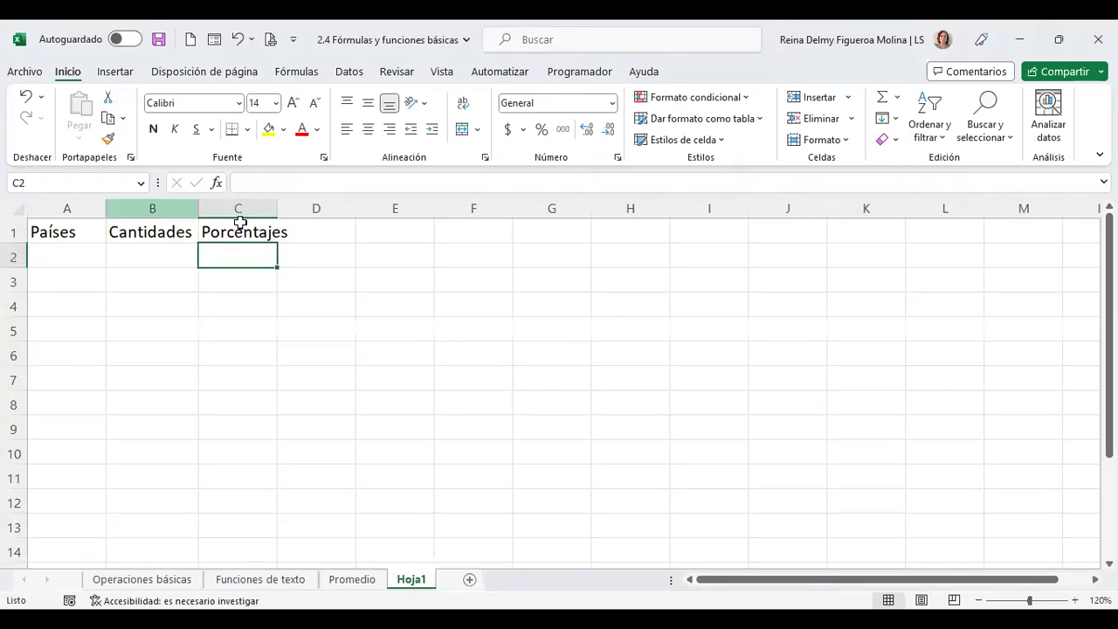
pyautogui.doubleClick(277, 208)
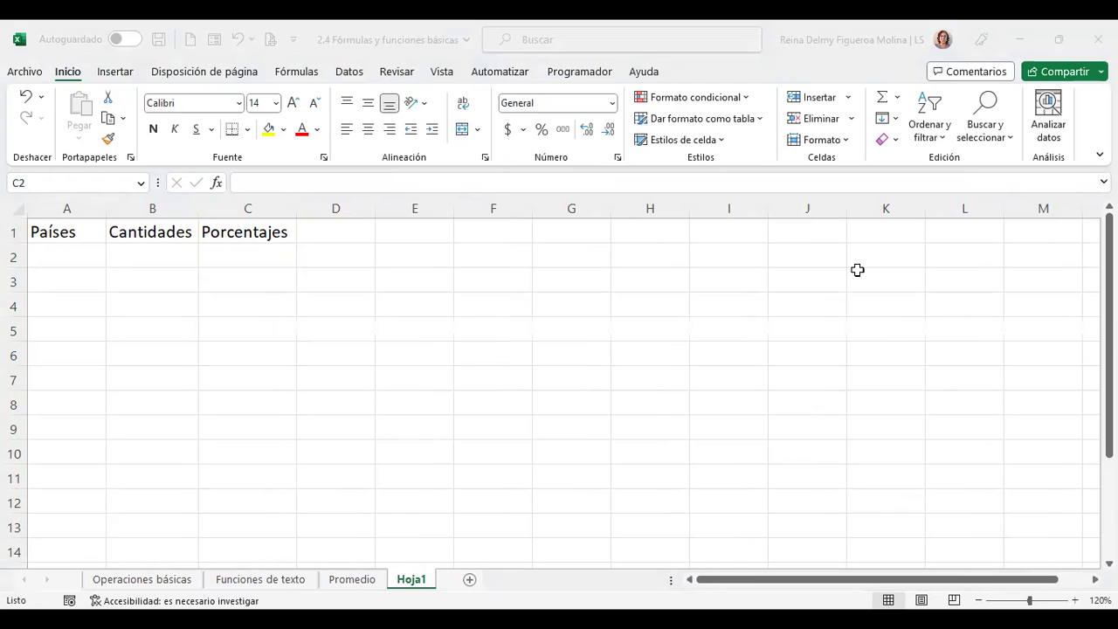
# - Fill País 1 through País 6 down A2:A7
pyautogui.click(53, 256)
pyautogui.write('País 1')
pyautogui.press('Return')
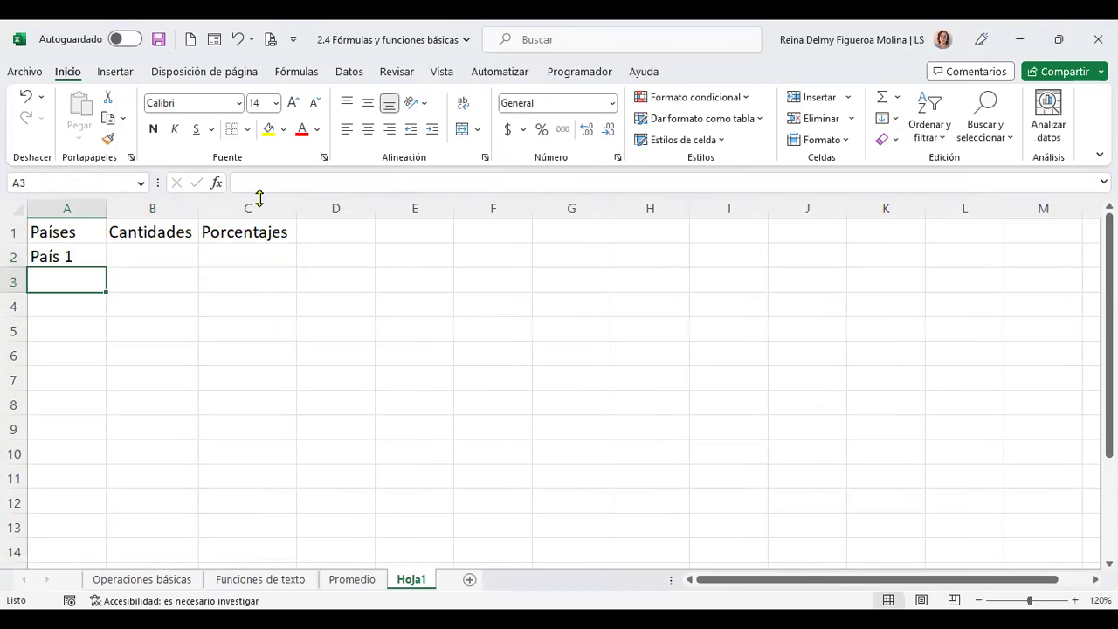
pyautogui.click(83, 261)
pyautogui.moveTo(104, 268); pyautogui.dragTo(99, 380)
pyautogui.click(144, 260)
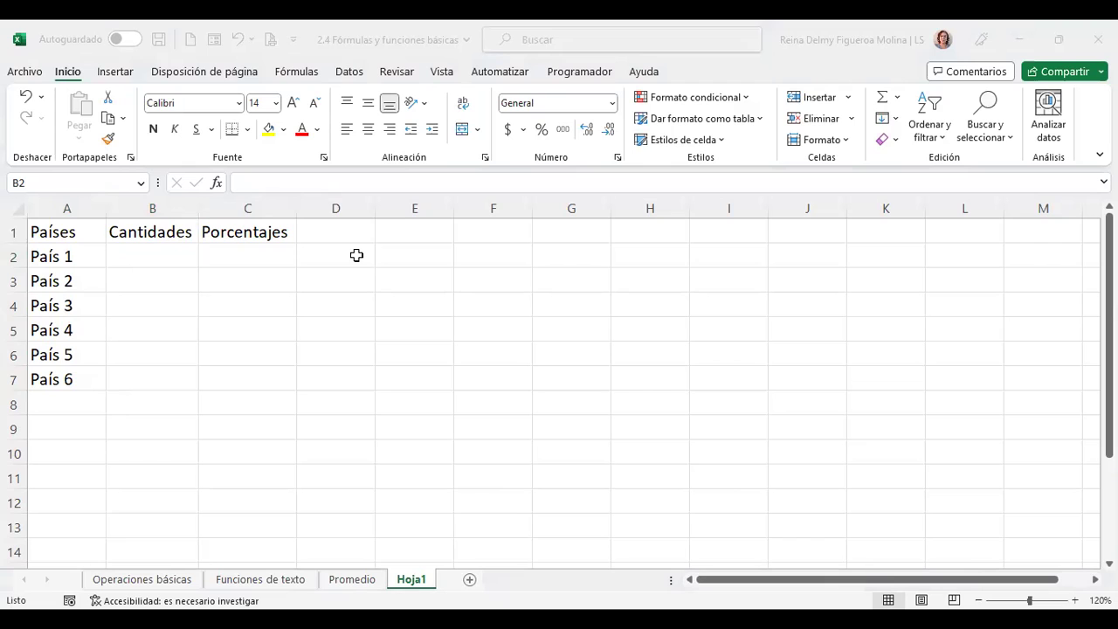
pyautogui.hotkey('ctrl', 'c')
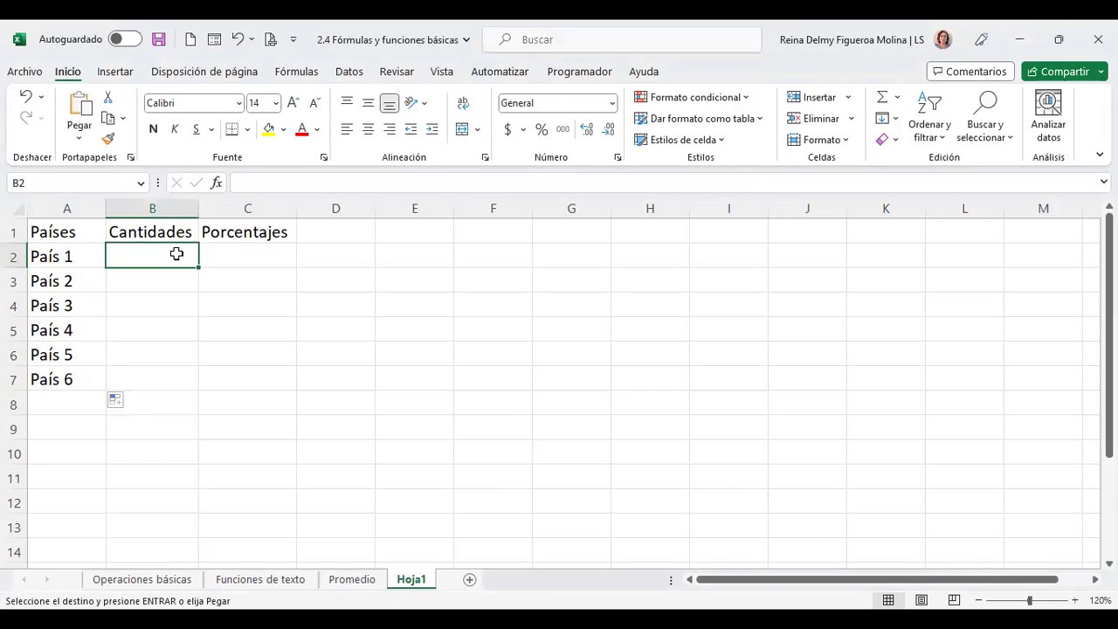
# - Paste the six quantities into B2:B7 and label A8 'Total'
pyautogui.click(82, 135)
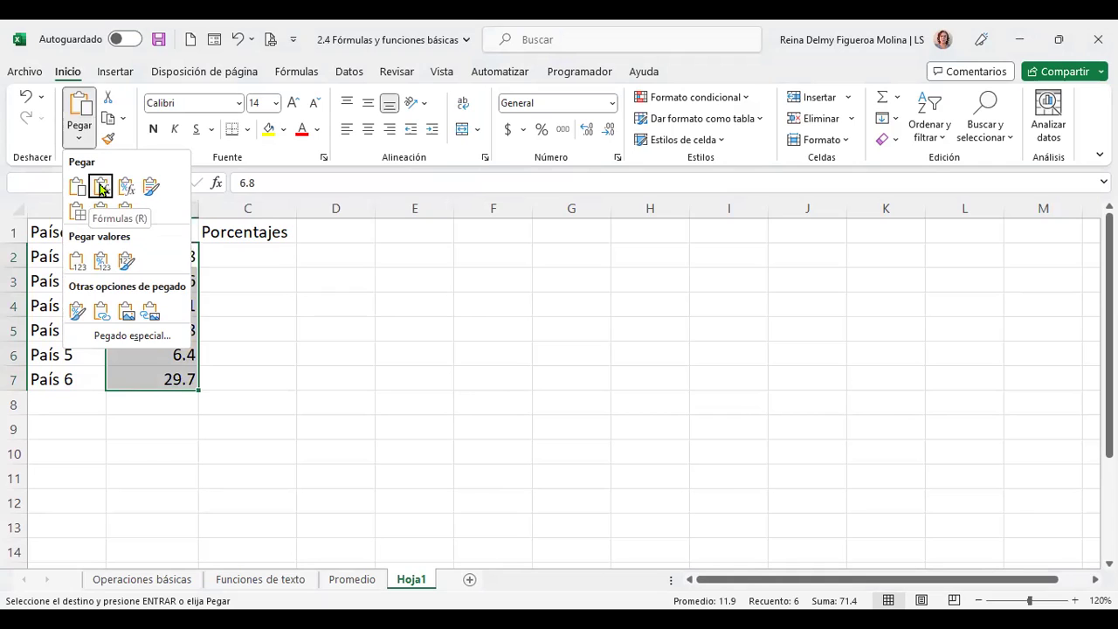
pyautogui.click(102, 188)
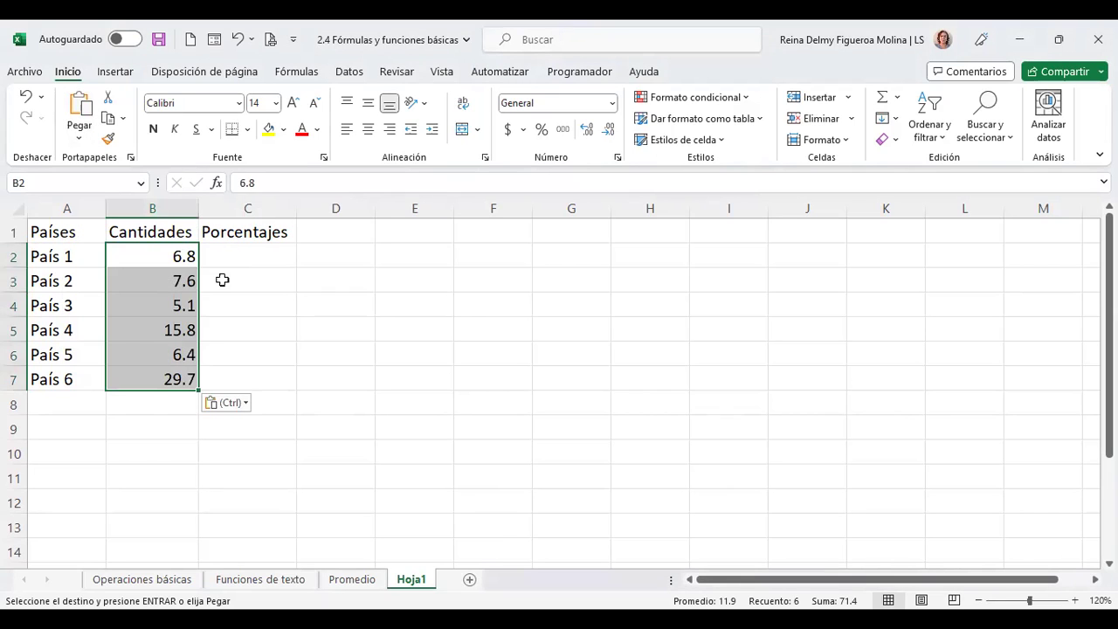
pyautogui.click(60, 396)
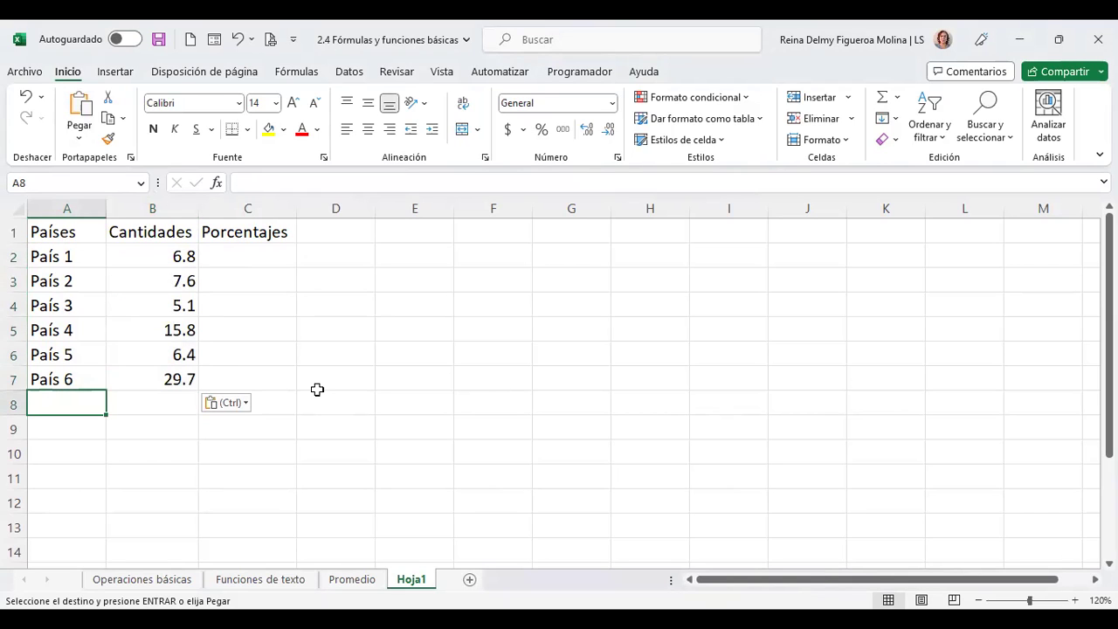
pyautogui.write('Total')
pyautogui.press('Return')
# - Insert =SUMA(B2:B7) in B8 with AutoSum, giving a total of 71.4
pyautogui.press('Up')
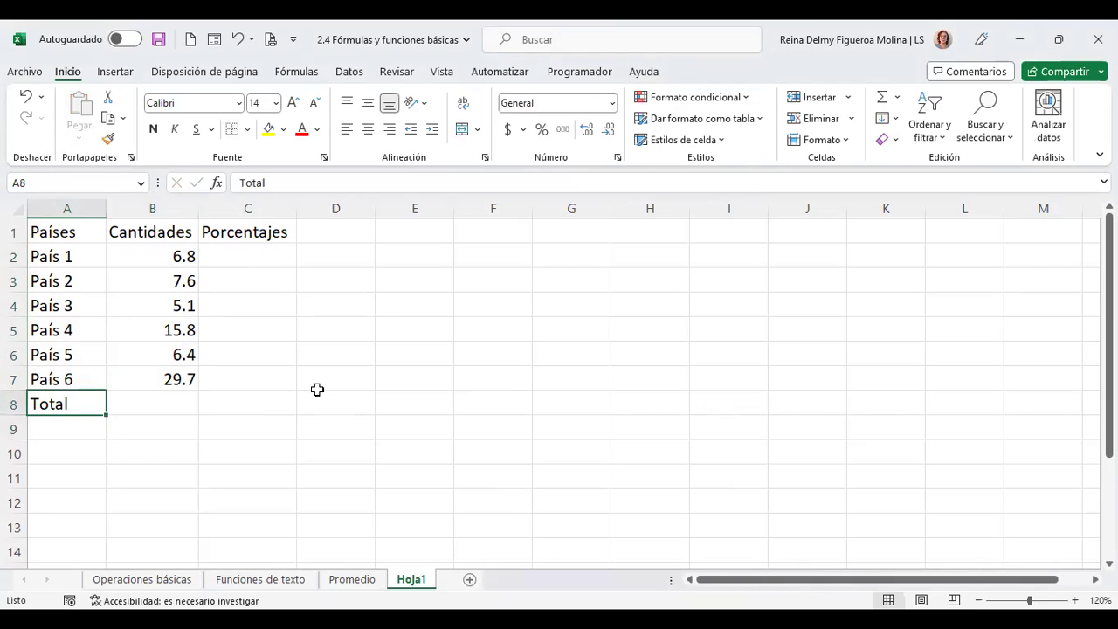
pyautogui.press('Right')
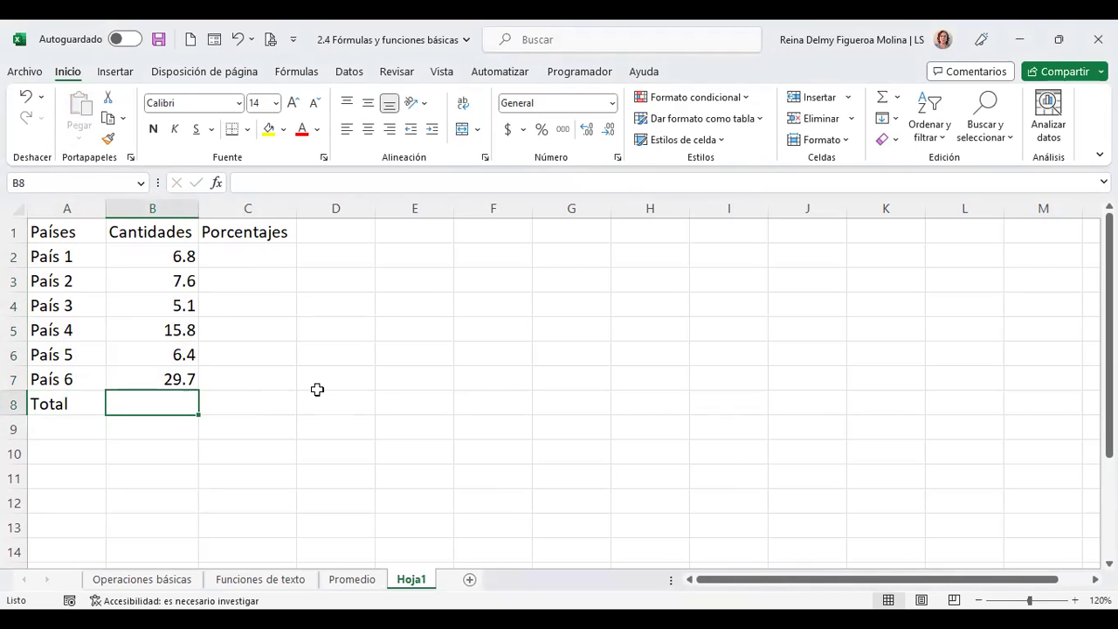
pyautogui.hotkey('alt', '=')
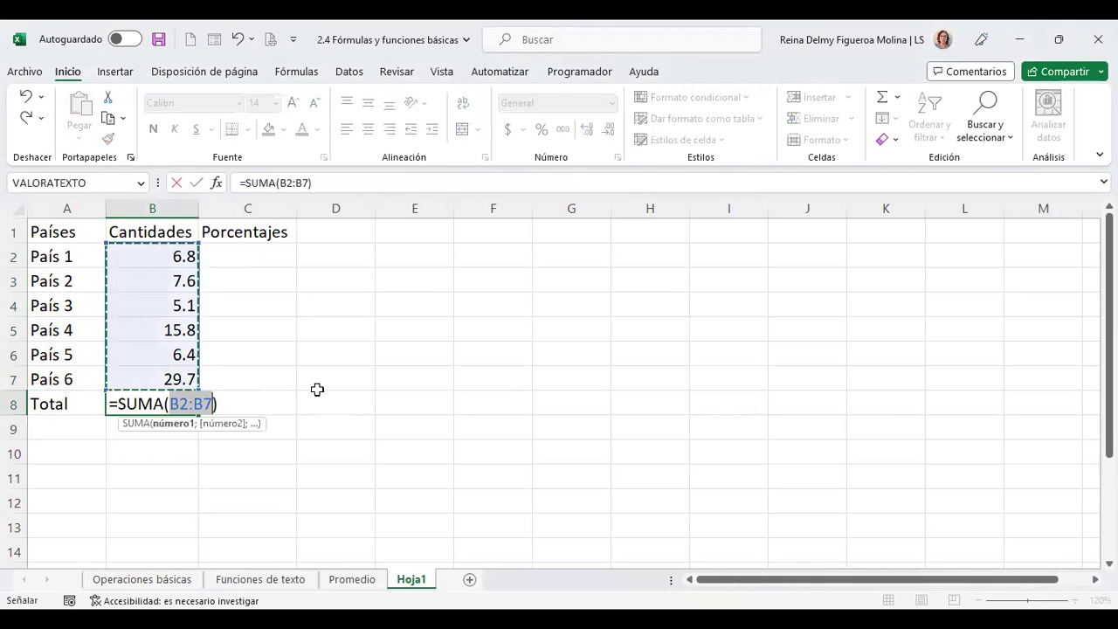
pyautogui.press('Escape')
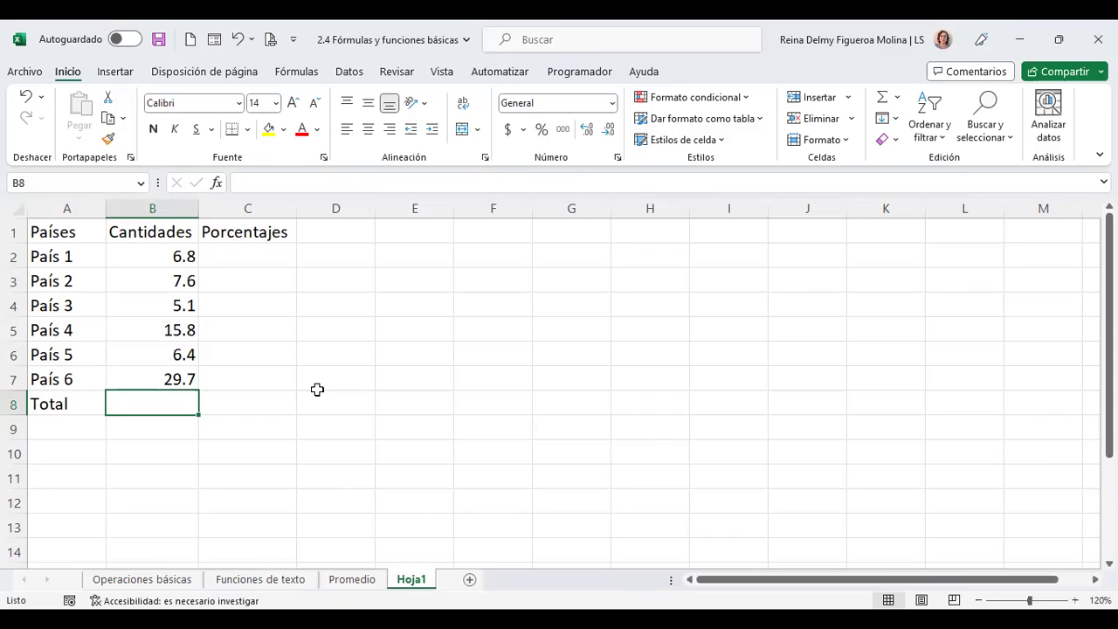
pyautogui.click(899, 99)
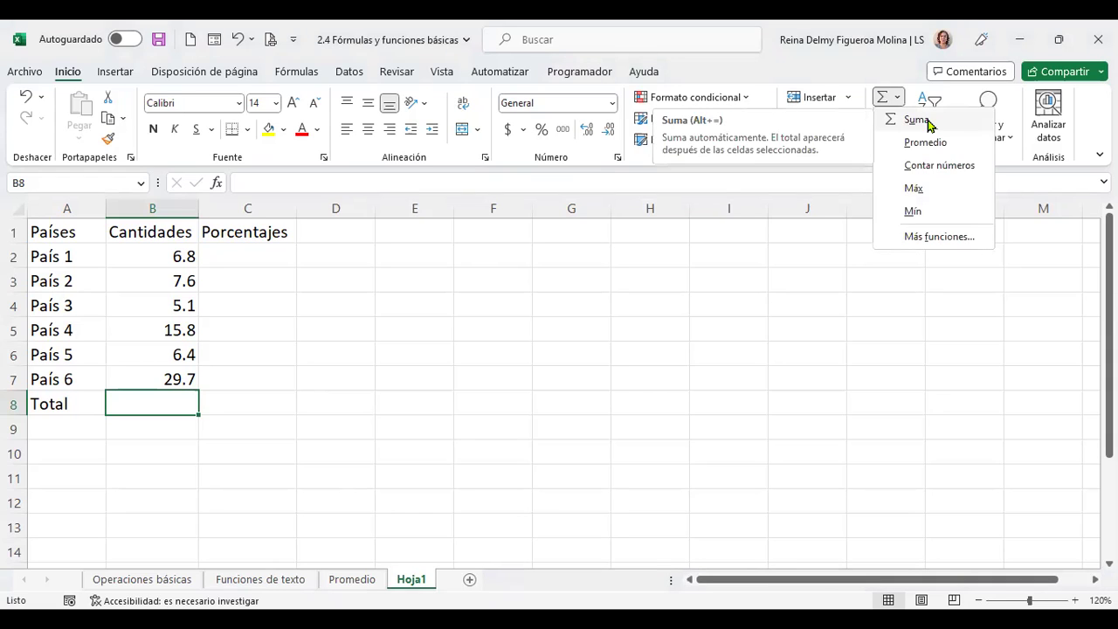
pyautogui.click(183, 416)
pyautogui.hotkey('alt', '=')
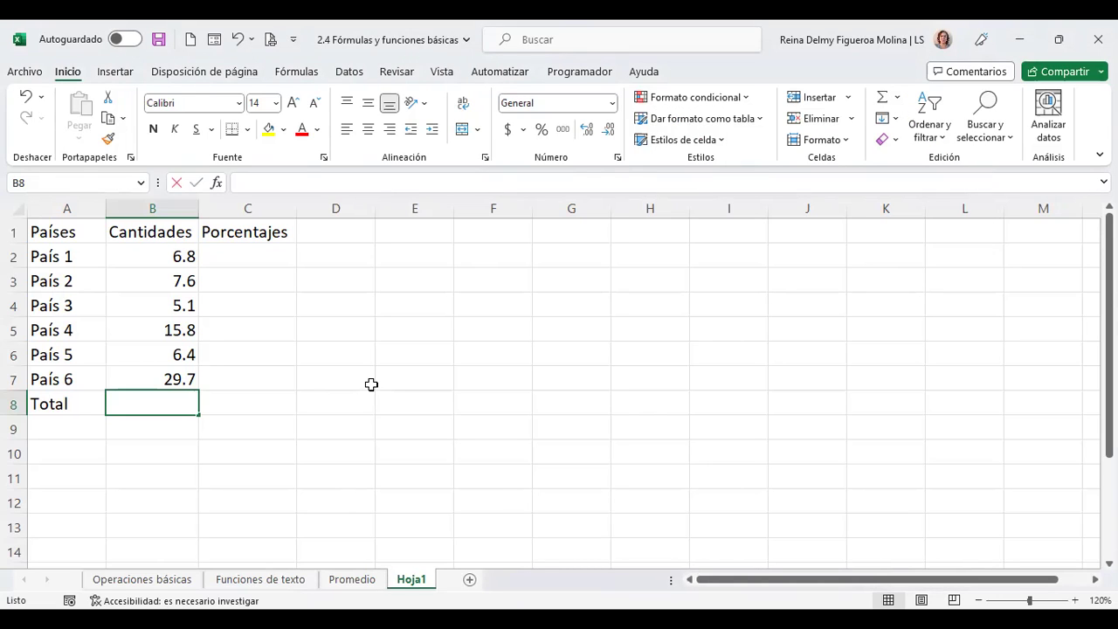
pyautogui.hotkey('alt', '=')
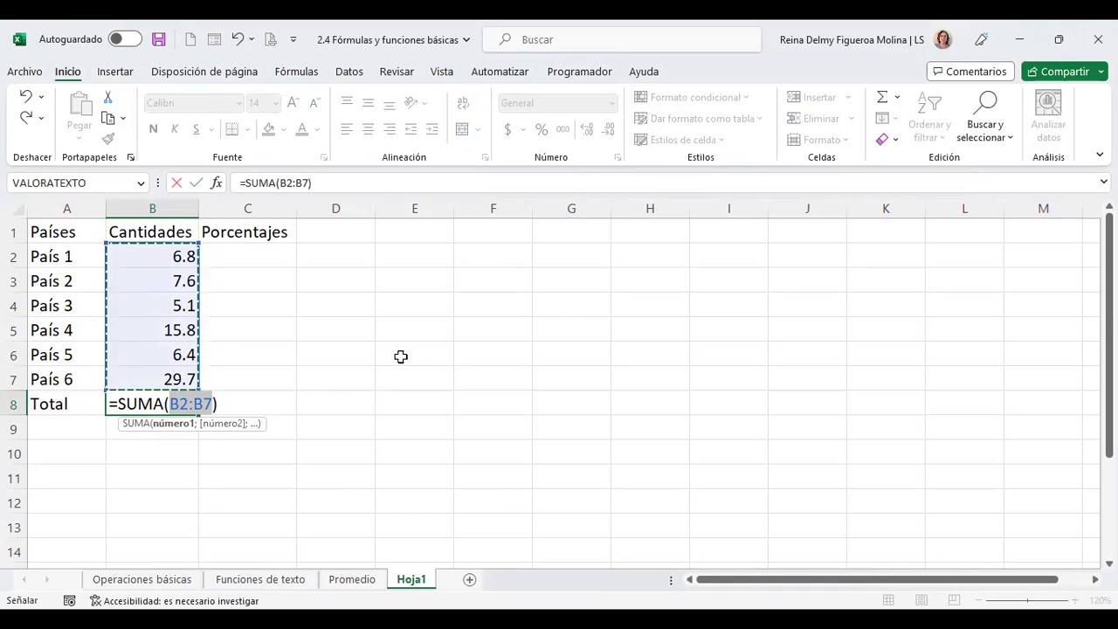
pyautogui.press('Return')
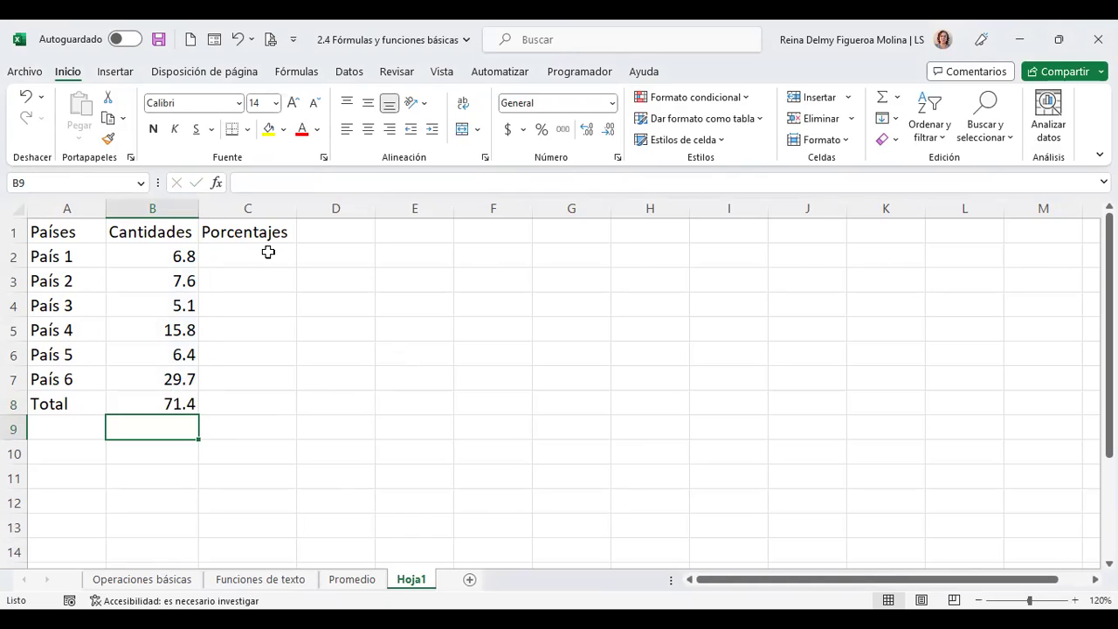
pyautogui.click(268, 252)
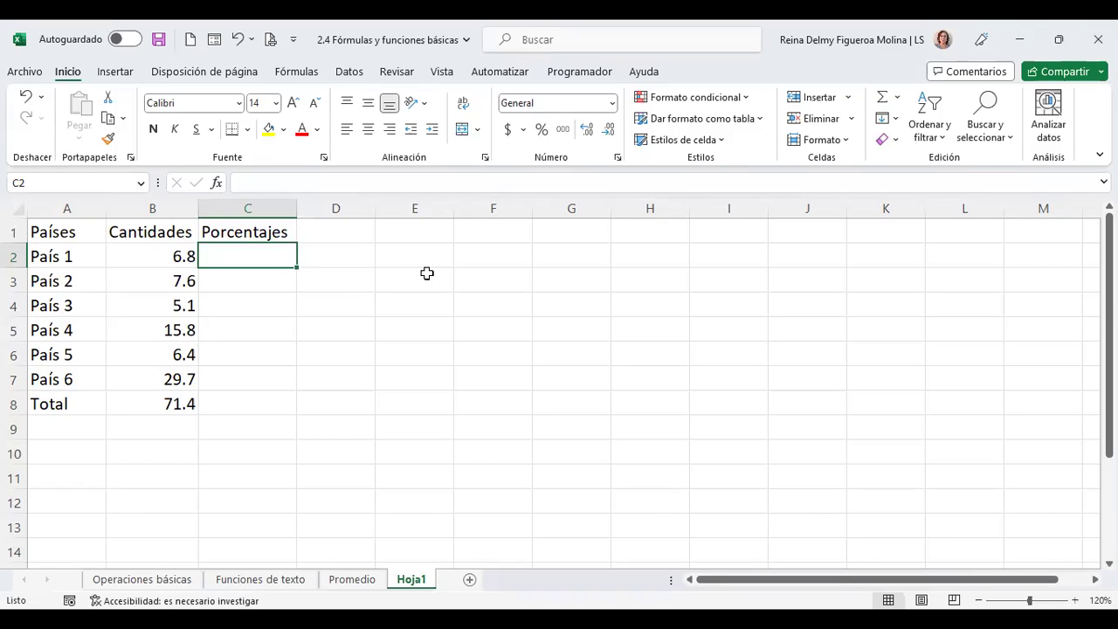
# - Enter =+B2/B8 in C2, giving País 1's share as 0.0952381
pyautogui.write('+')
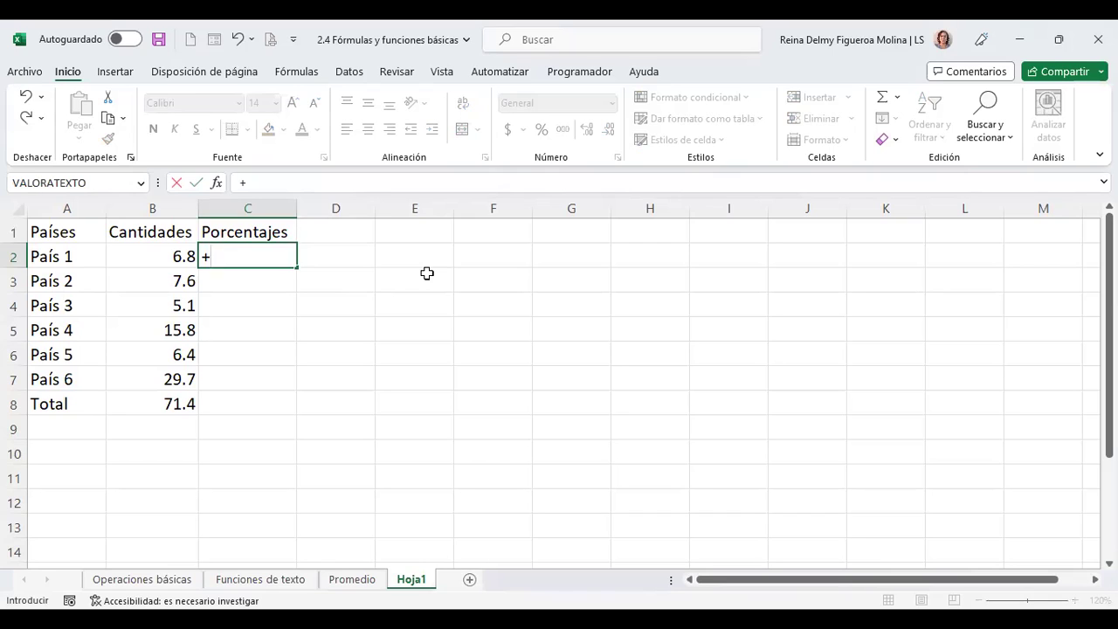
pyautogui.press('Left')
pyautogui.write('/')
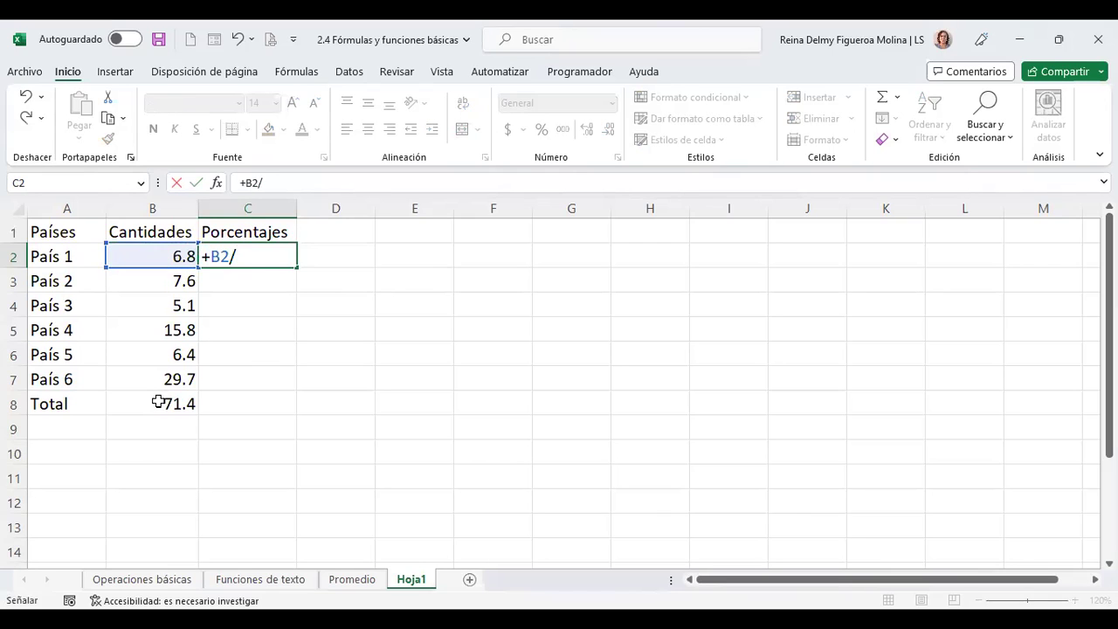
pyautogui.click(158, 402)
pyautogui.press('Return')
pyautogui.press('Up')
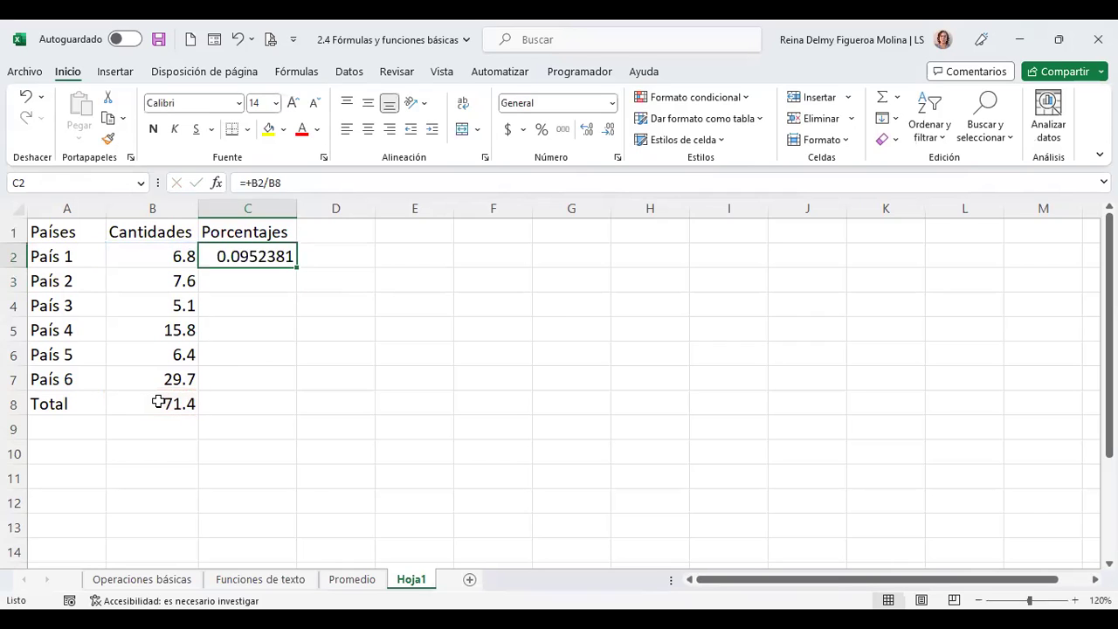
# - Try percentage format and multiplying by 100 in C2, undoing both changes
pyautogui.click(541, 131)
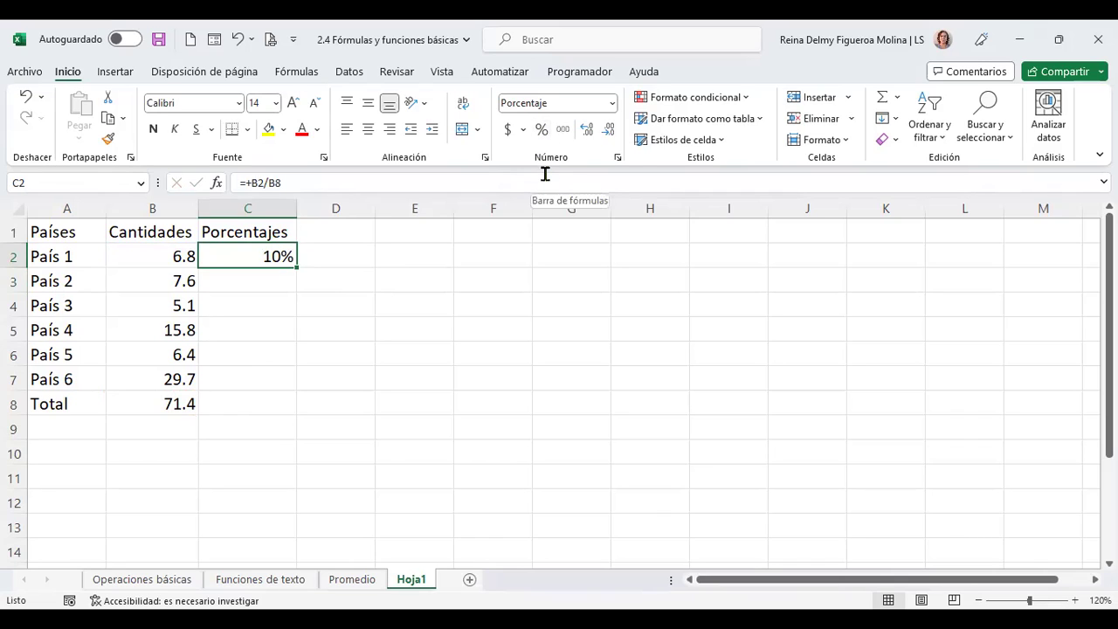
pyautogui.hotkey('ctrl', 'z')
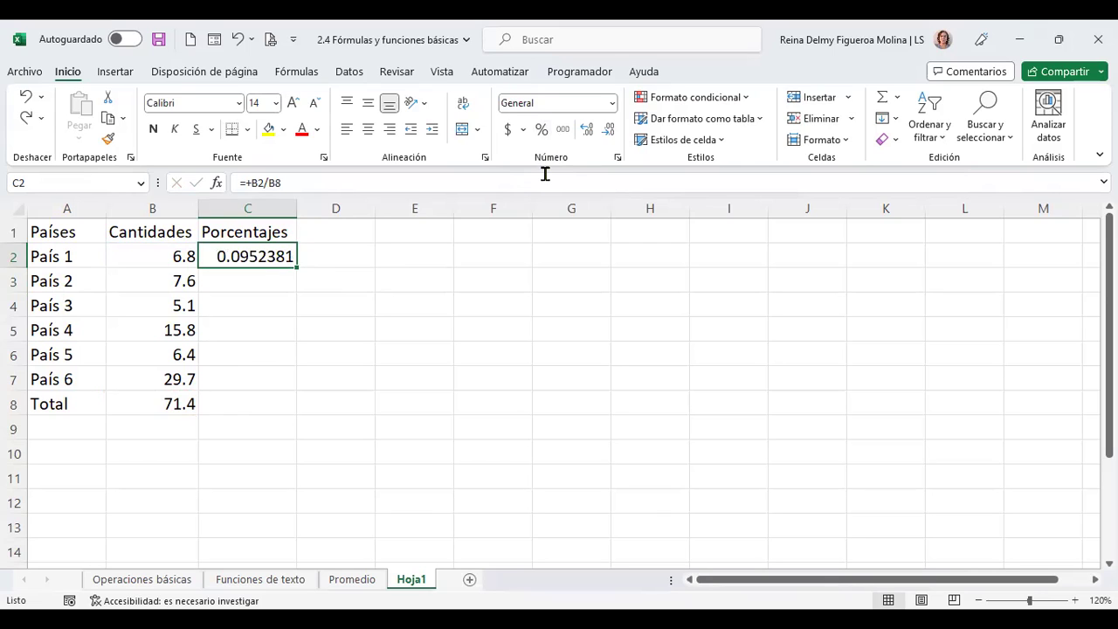
pyautogui.press('F2')
pyautogui.write('*100')
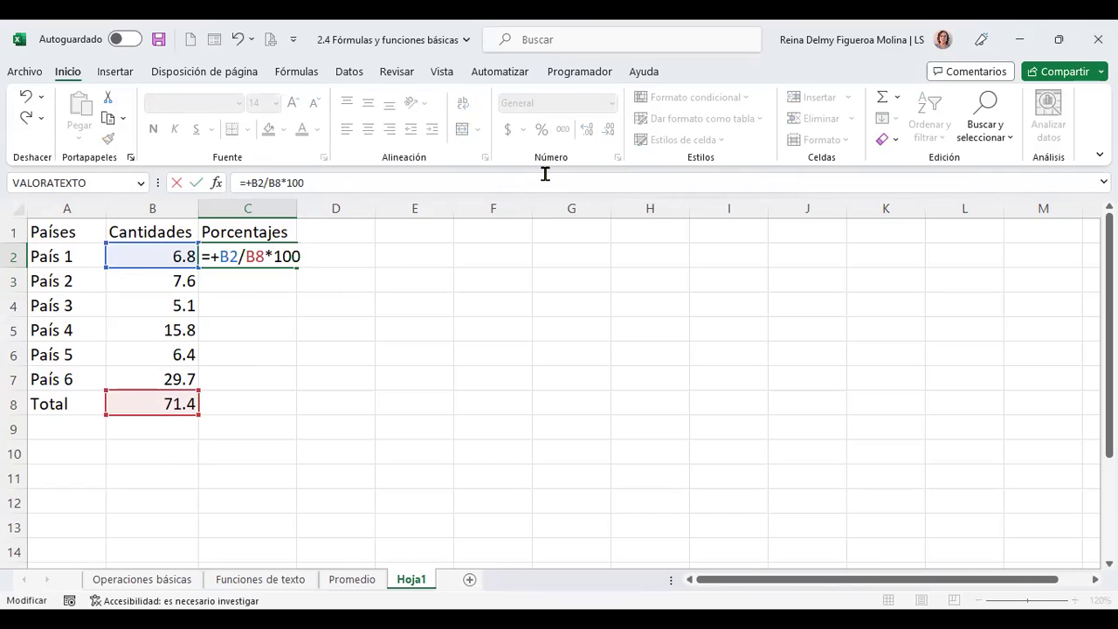
pyautogui.press('Return')
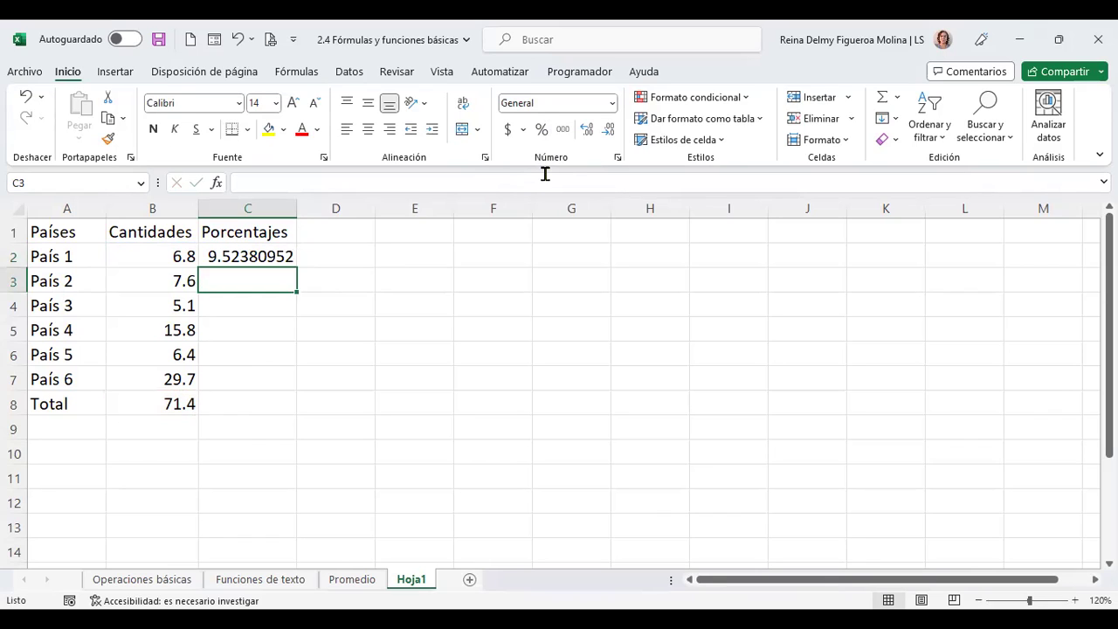
pyautogui.hotkey('ctrl', 'z')
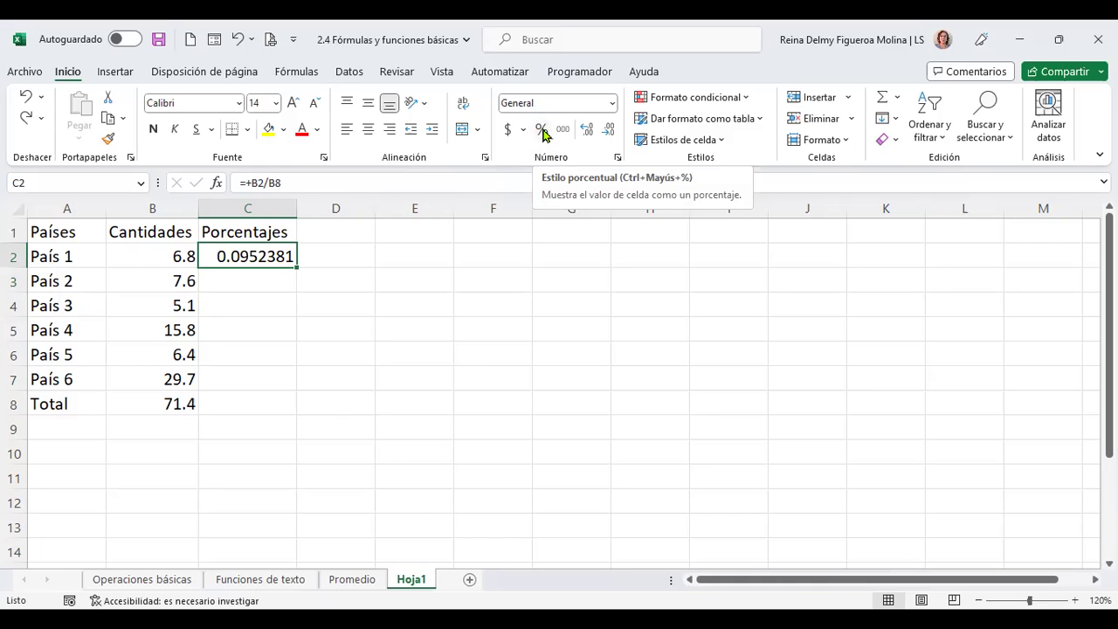
# - Apply Percent Style to C2, then add and remove a decimal so it shows 10%
pyautogui.click(542, 131)
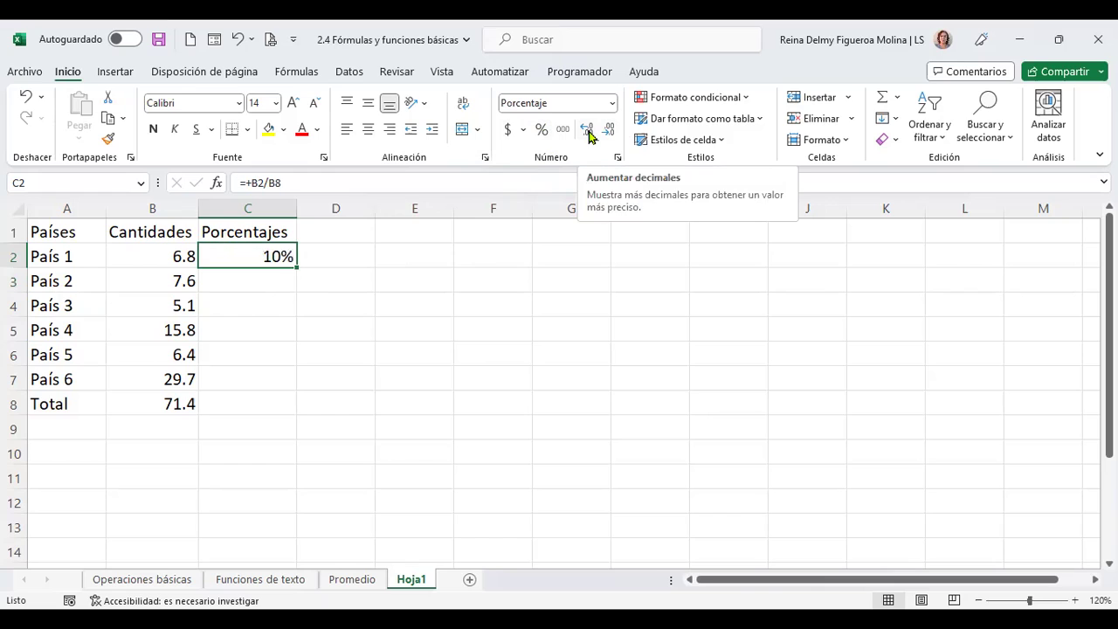
pyautogui.click(590, 136)
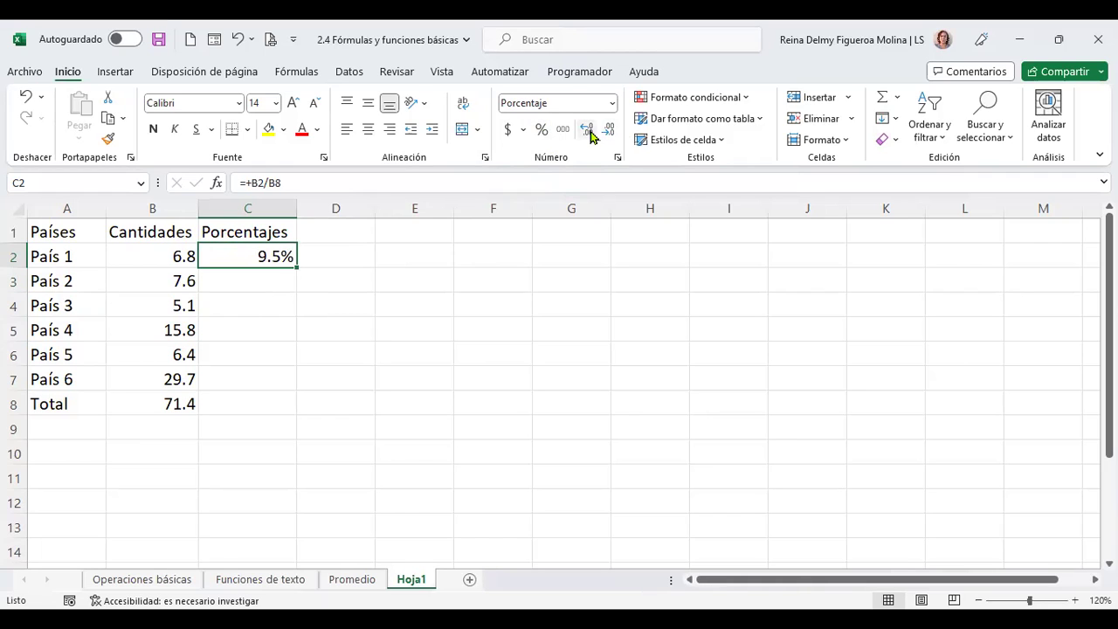
pyautogui.click(609, 131)
# - Copy C2's formula down to C8, inspect C3's =+B3/B9, then clear C3:C8
pyautogui.moveTo(297, 265); pyautogui.dragTo(287, 416)
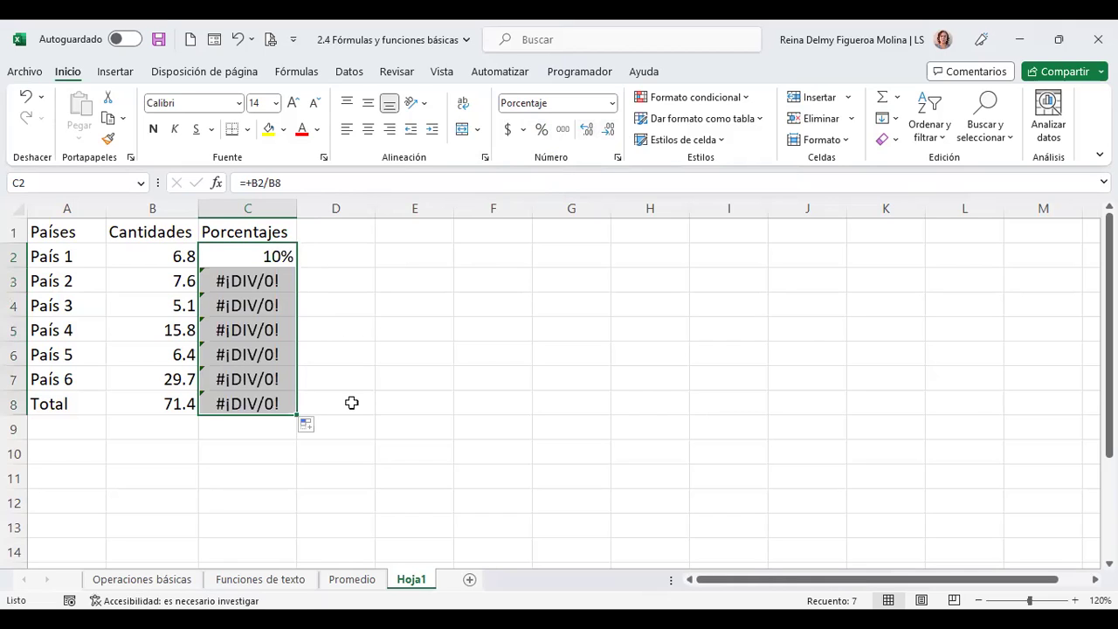
pyautogui.click(265, 274)
pyautogui.press('F2')
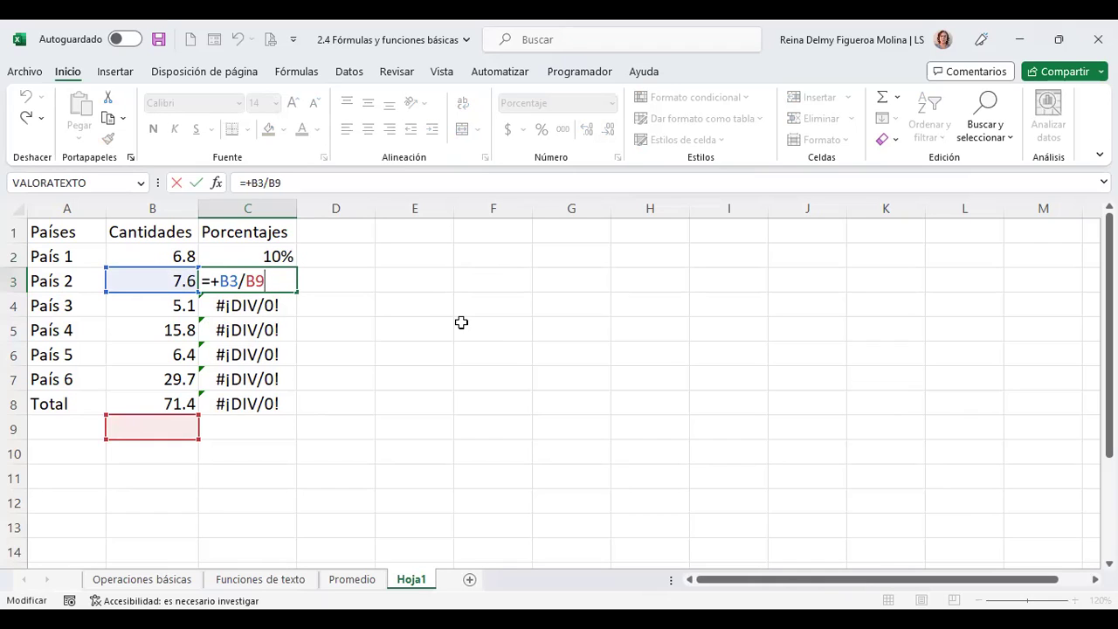
pyautogui.press('Return')
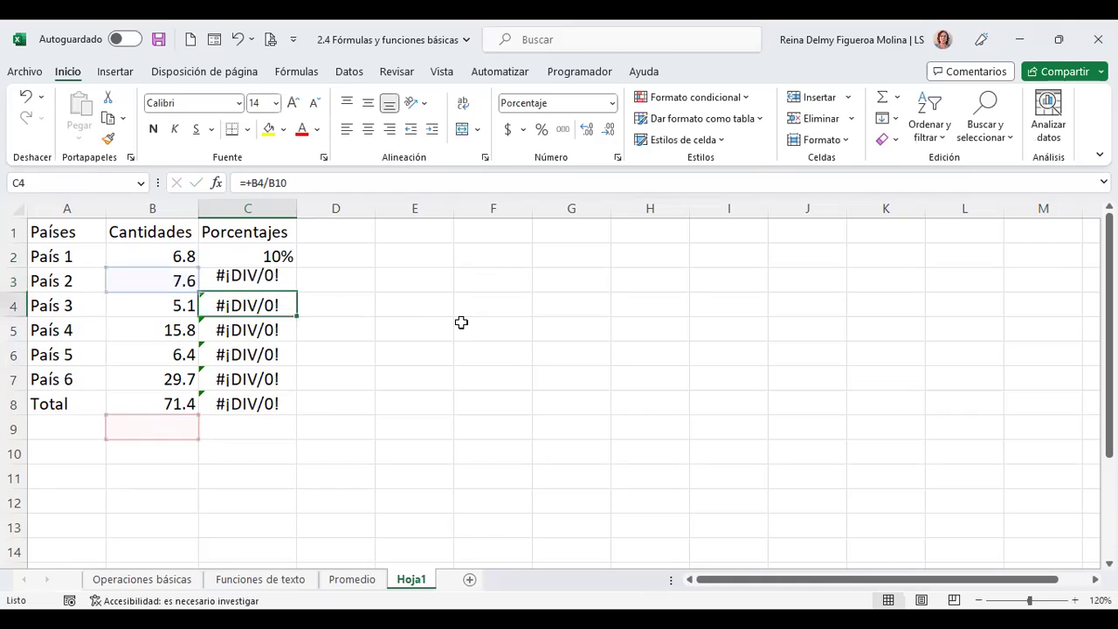
pyautogui.press('Up')
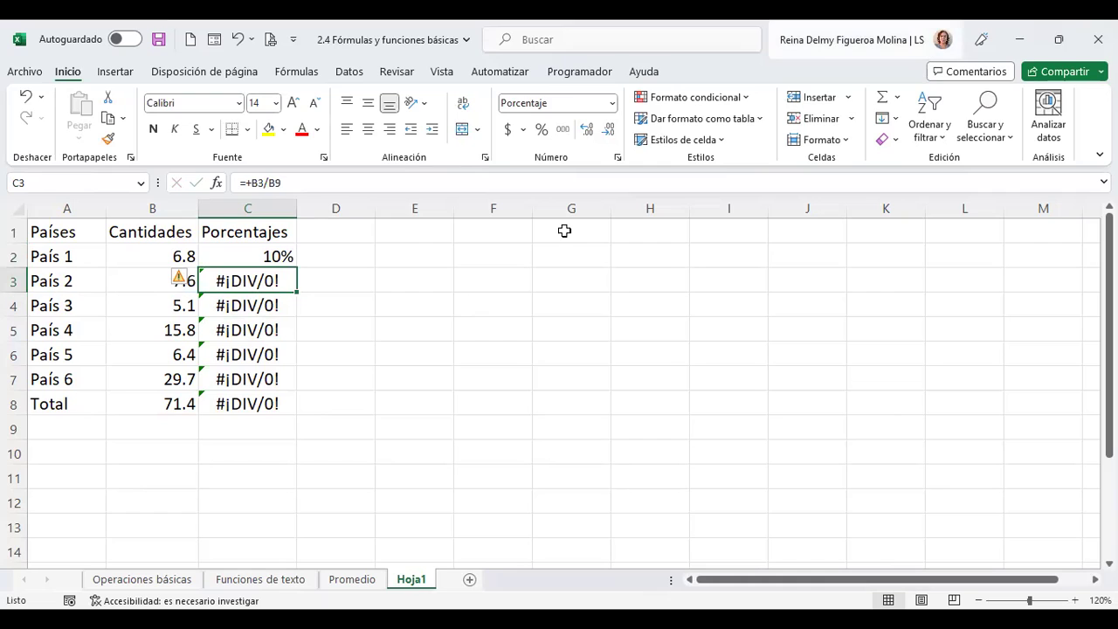
pyautogui.hotkey('shift', 'Down')
pyautogui.hotkey('shift', 'Down')
pyautogui.hotkey('shift', 'Down')
pyautogui.hotkey('shift', 'Down')
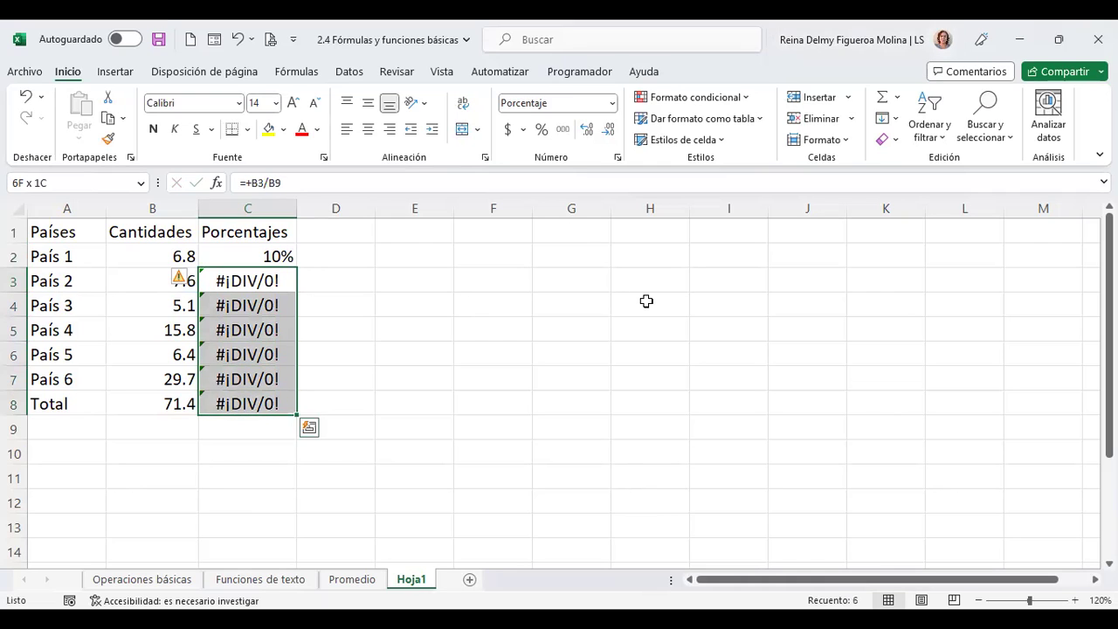
pyautogui.press('Delete')
# - Change C2 to =+B2/$B$8 and fill it down to C7, showing 10% through 42%
pyautogui.click(262, 253)
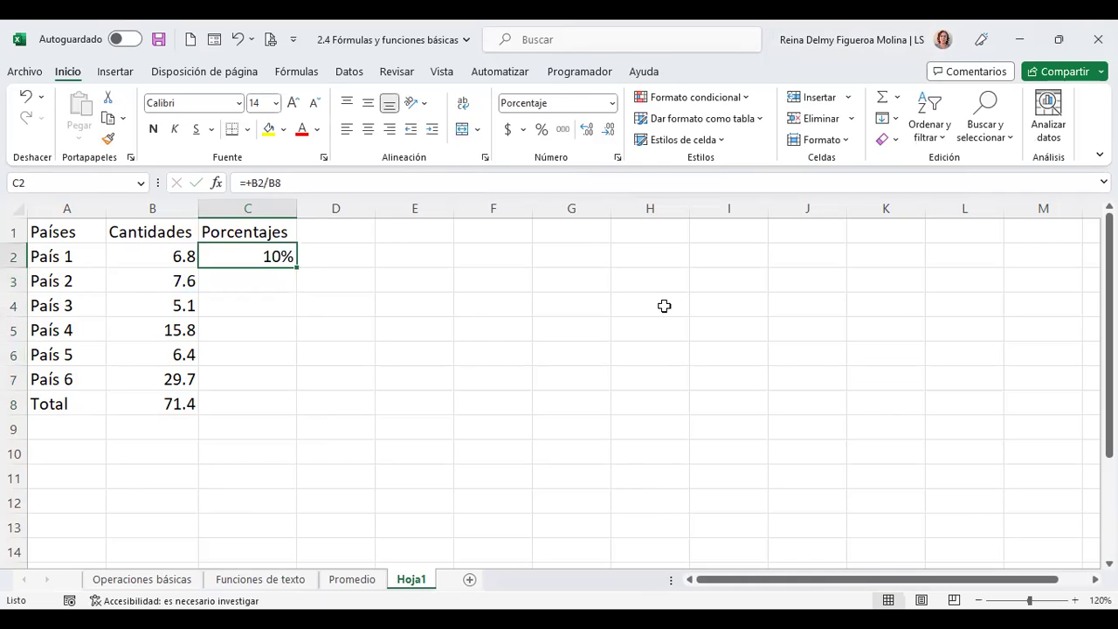
pyautogui.press('F2')
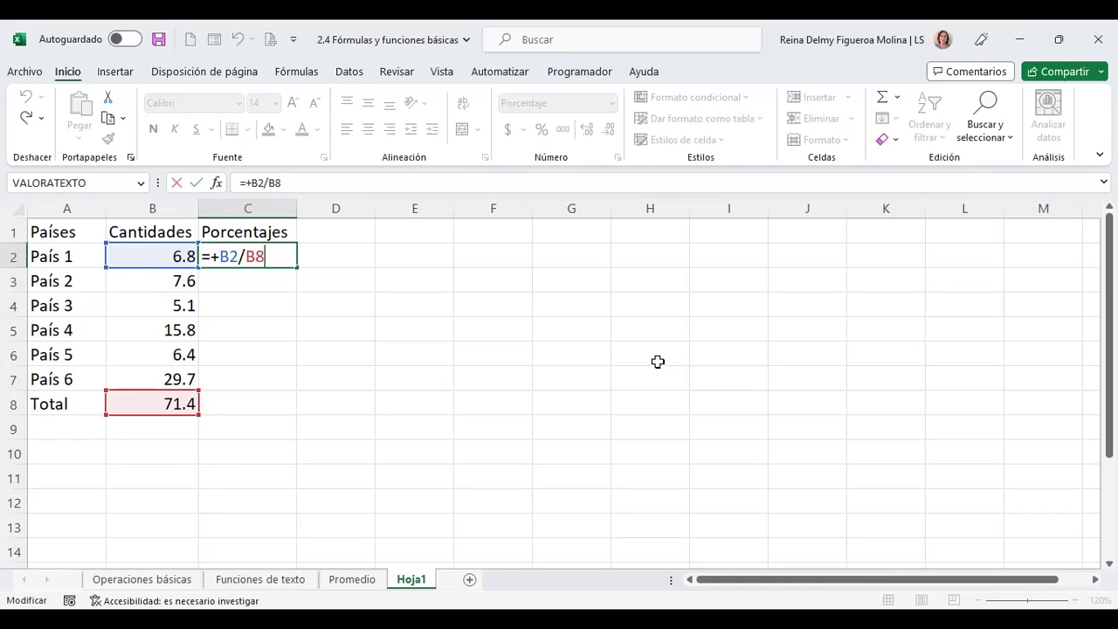
pyautogui.press('F4')
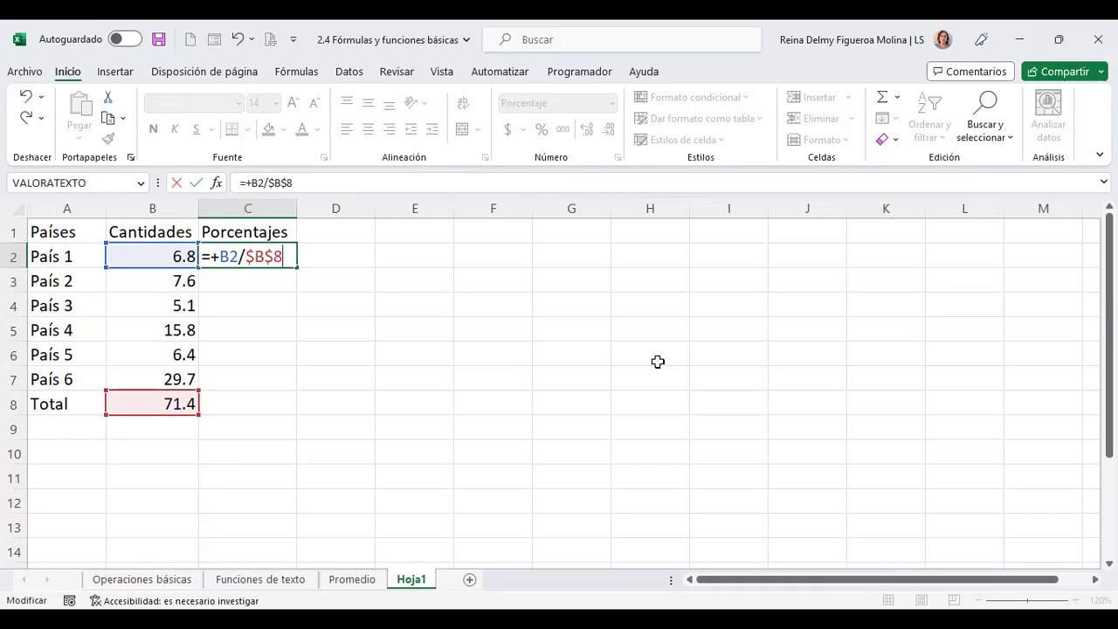
pyautogui.press('Return')
pyautogui.click(264, 258)
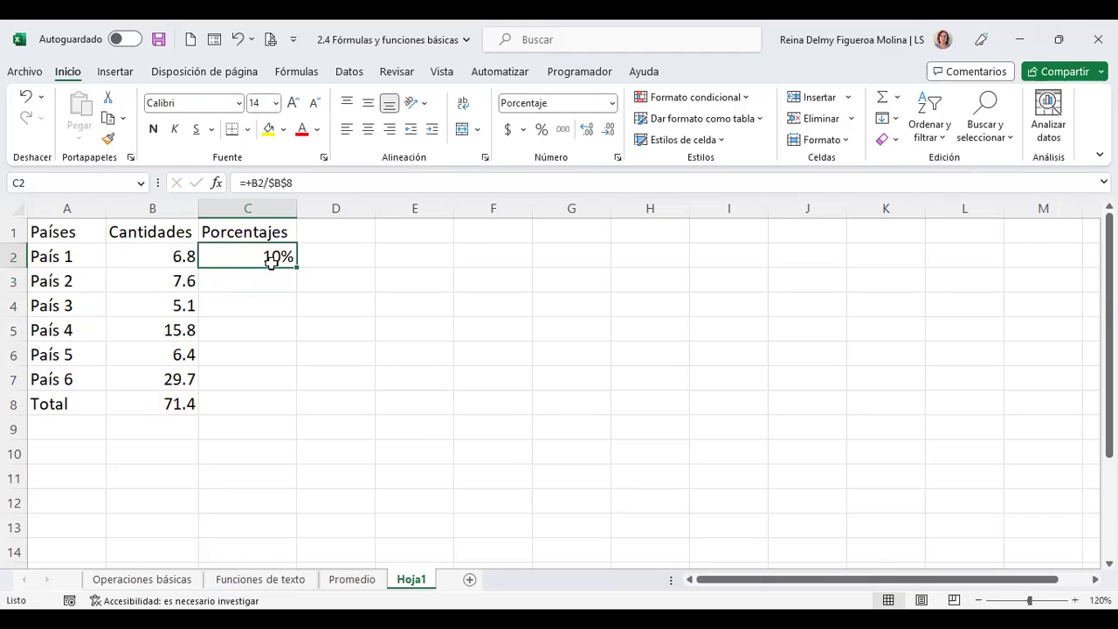
pyautogui.moveTo(297, 270); pyautogui.dragTo(285, 391)
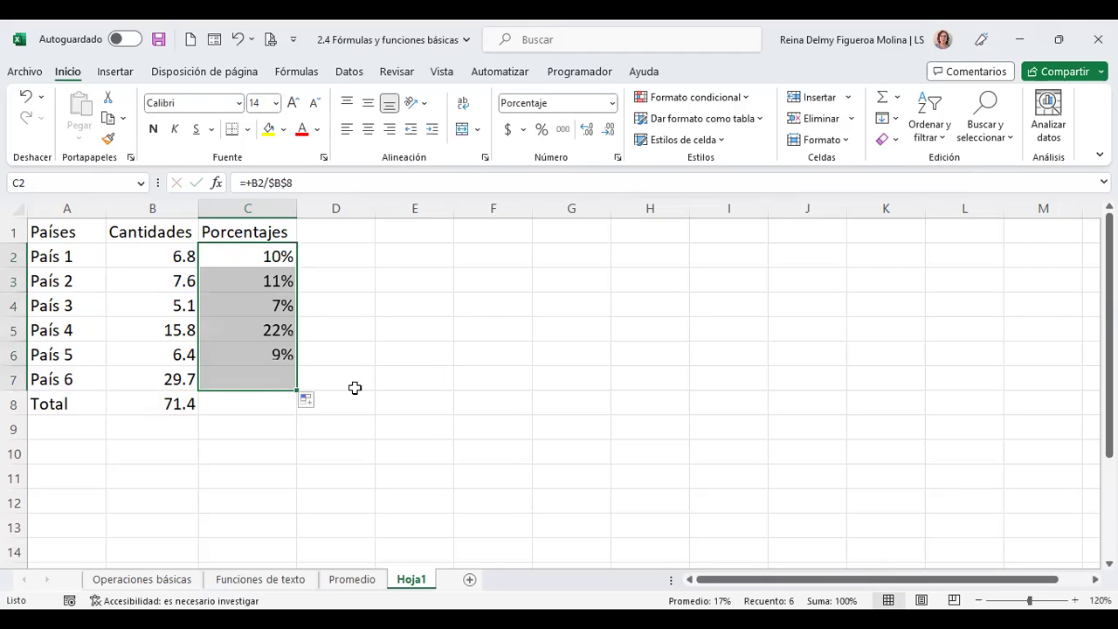
pyautogui.click(253, 404)
pyautogui.click(172, 400)
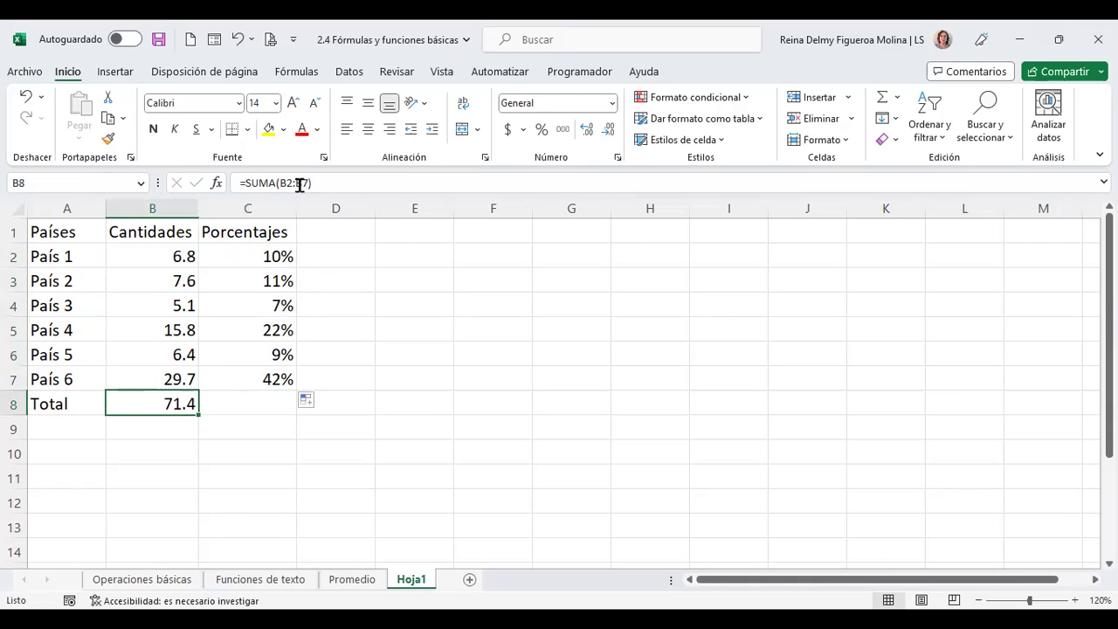
# - Copy the B8 SUMA total into C8 and format it as a percentage showing 100%
pyautogui.moveTo(199, 414); pyautogui.dragTo(263, 416)
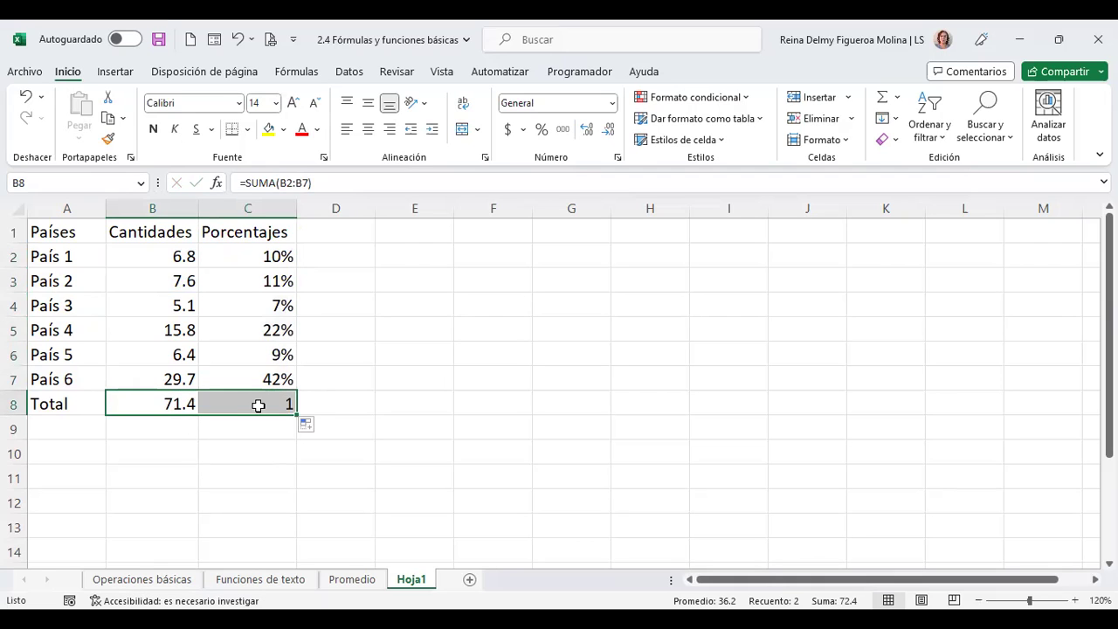
pyautogui.click(259, 405)
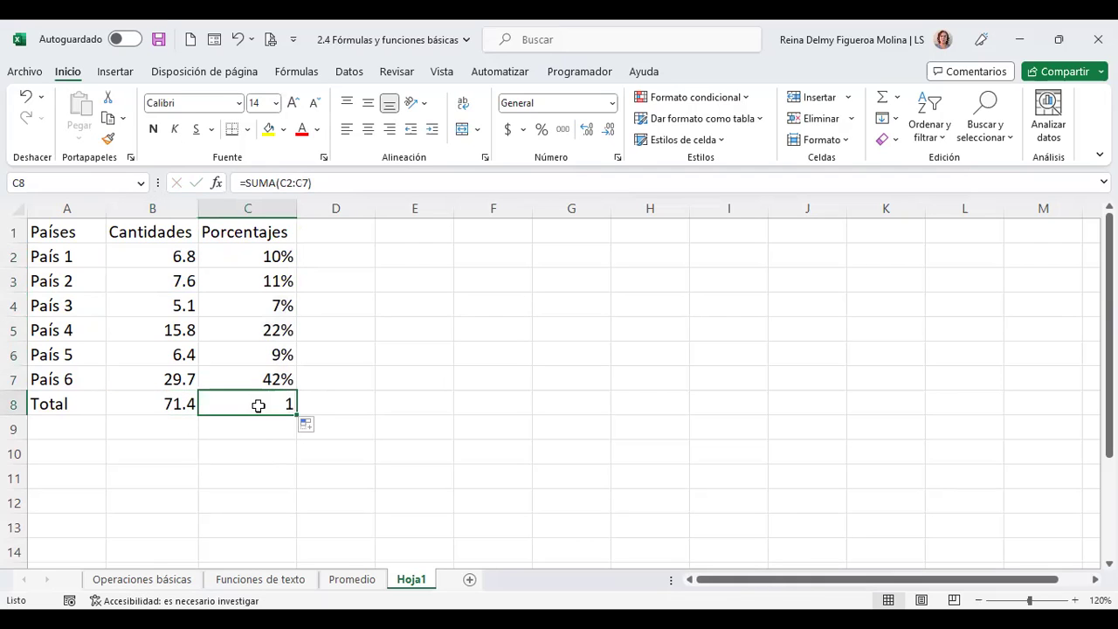
pyautogui.click(542, 131)
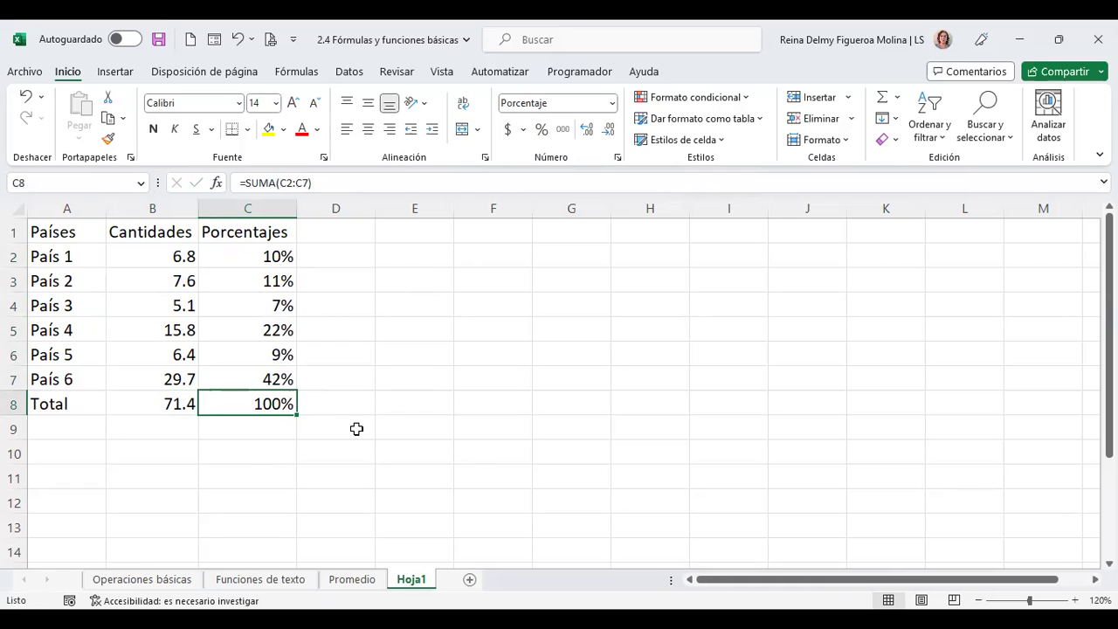
pyautogui.click(232, 253)
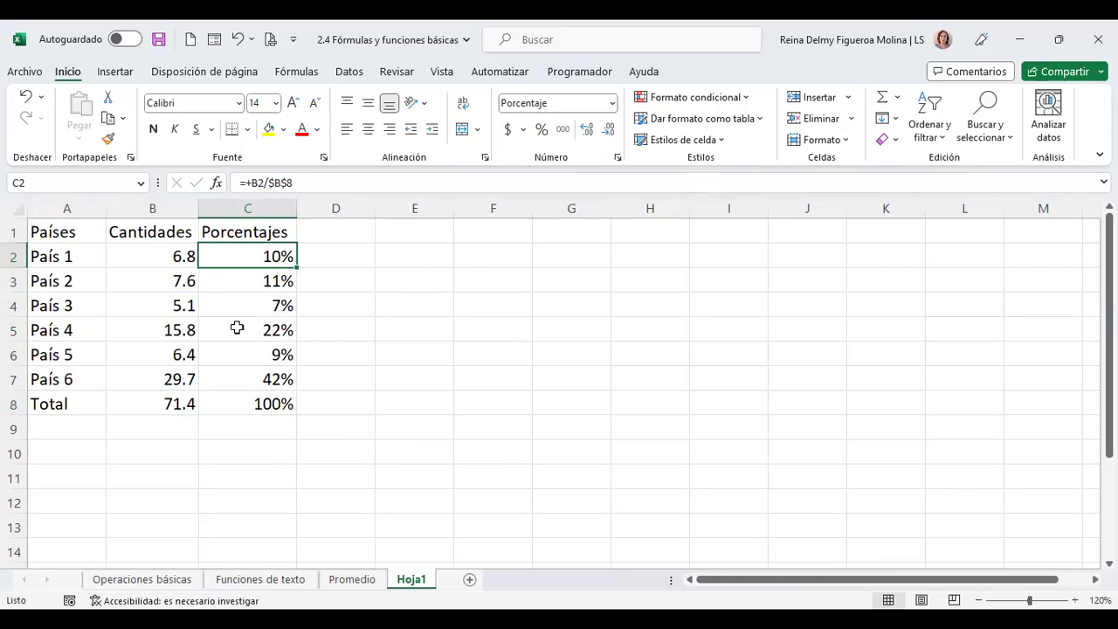
pyautogui.click(175, 404)
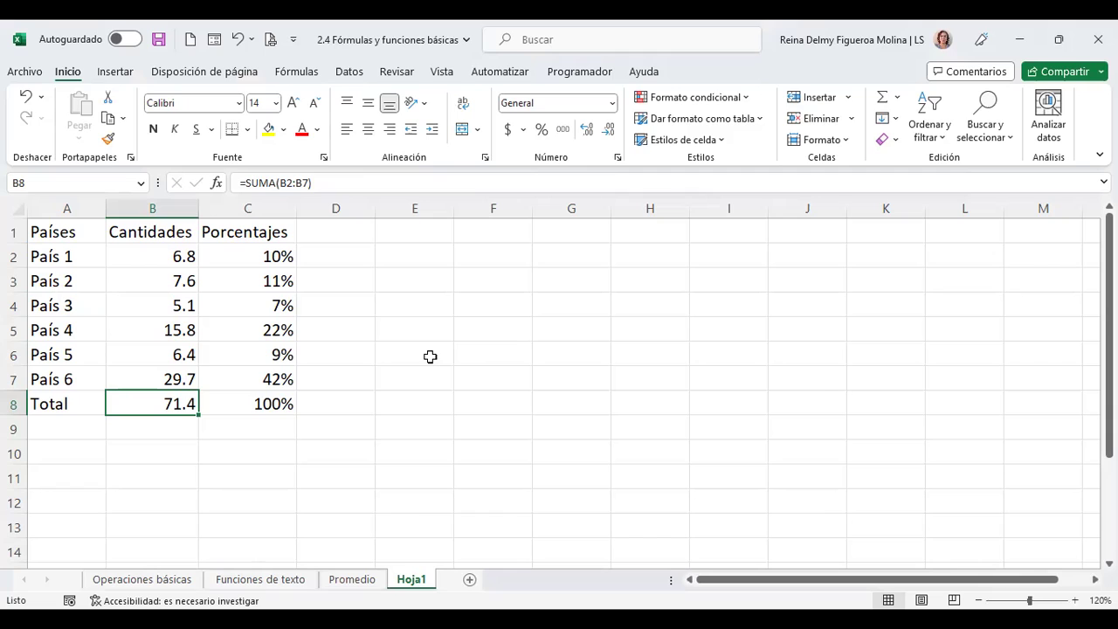
# - Enter the 25% increase rate in D2 beside País 1
pyautogui.click(354, 260)
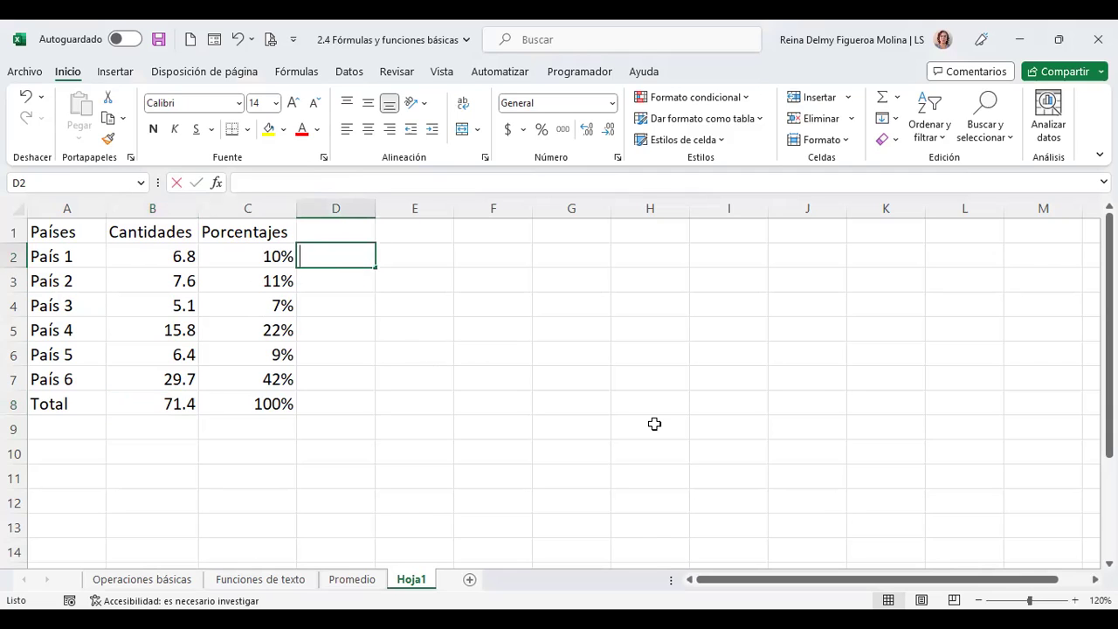
pyautogui.write('25')
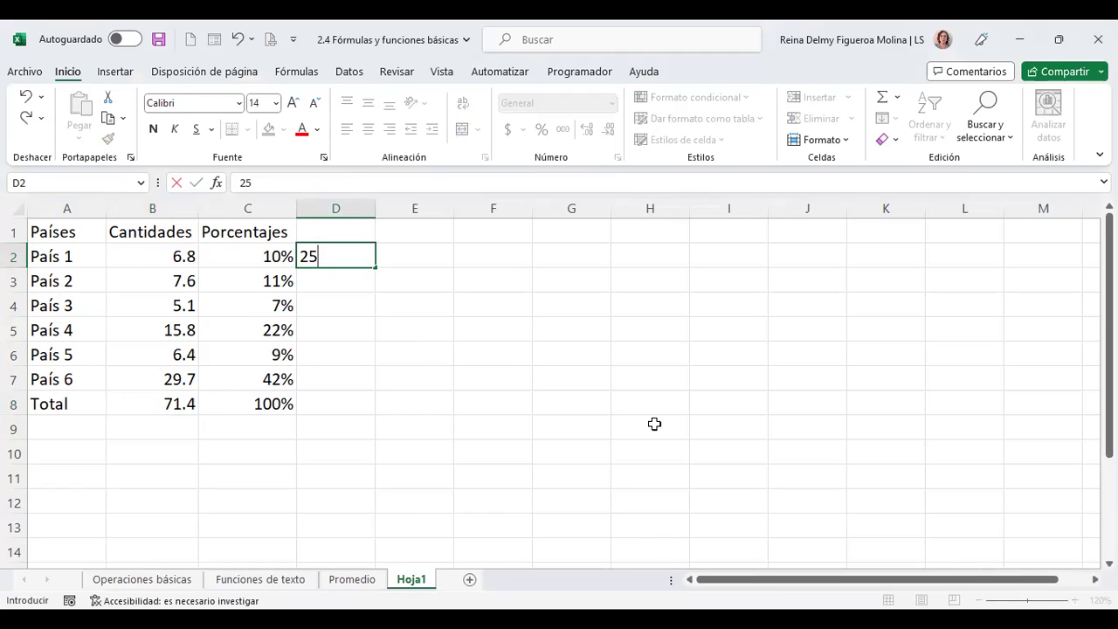
pyautogui.press('Return')
pyautogui.press('Up')
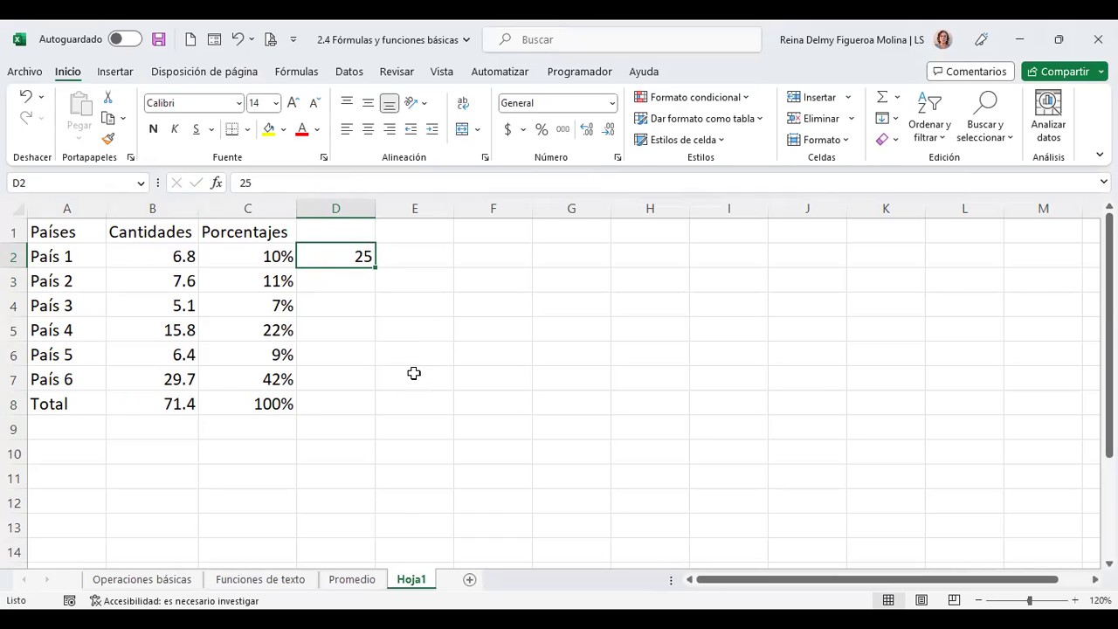
pyautogui.write('%')
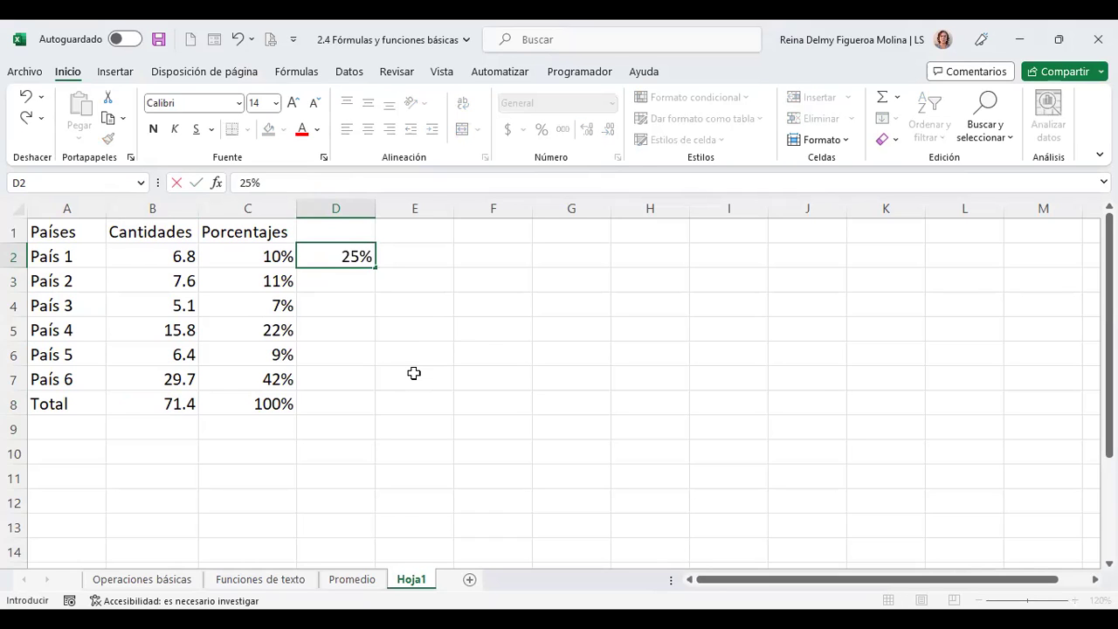
pyautogui.press('Return')
pyautogui.press('Up')
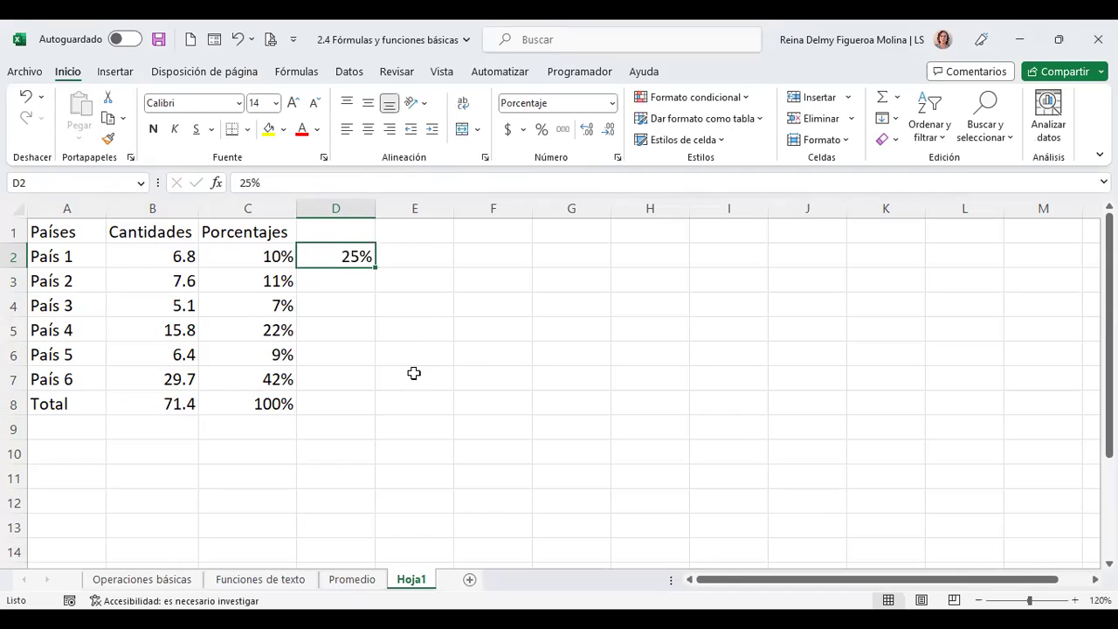
pyautogui.hotkey('ctrl', 'z')
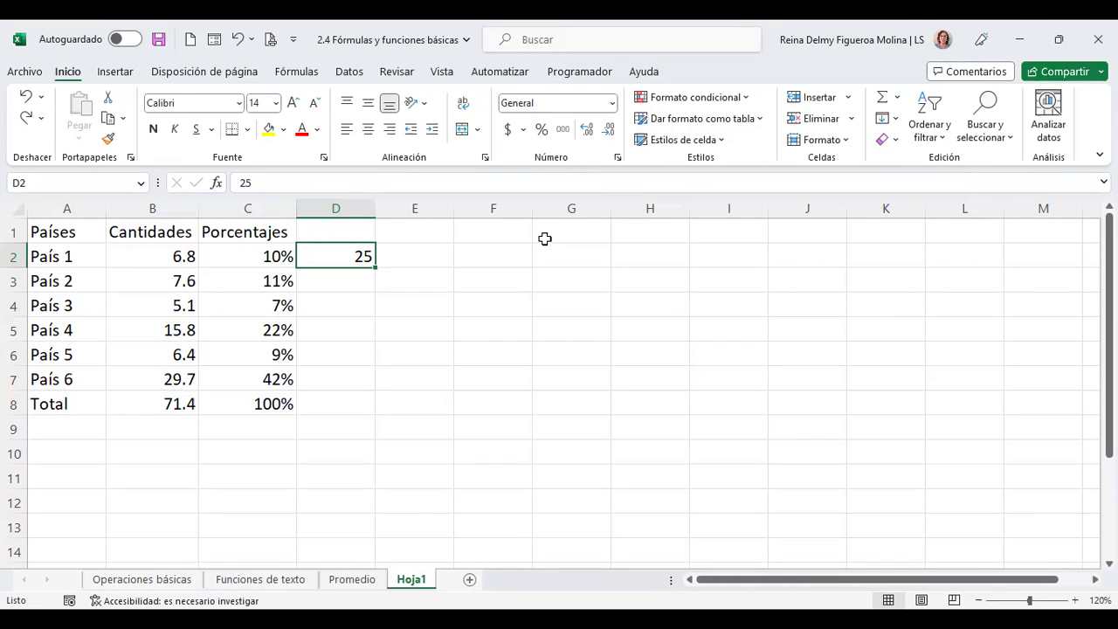
pyautogui.write('%')
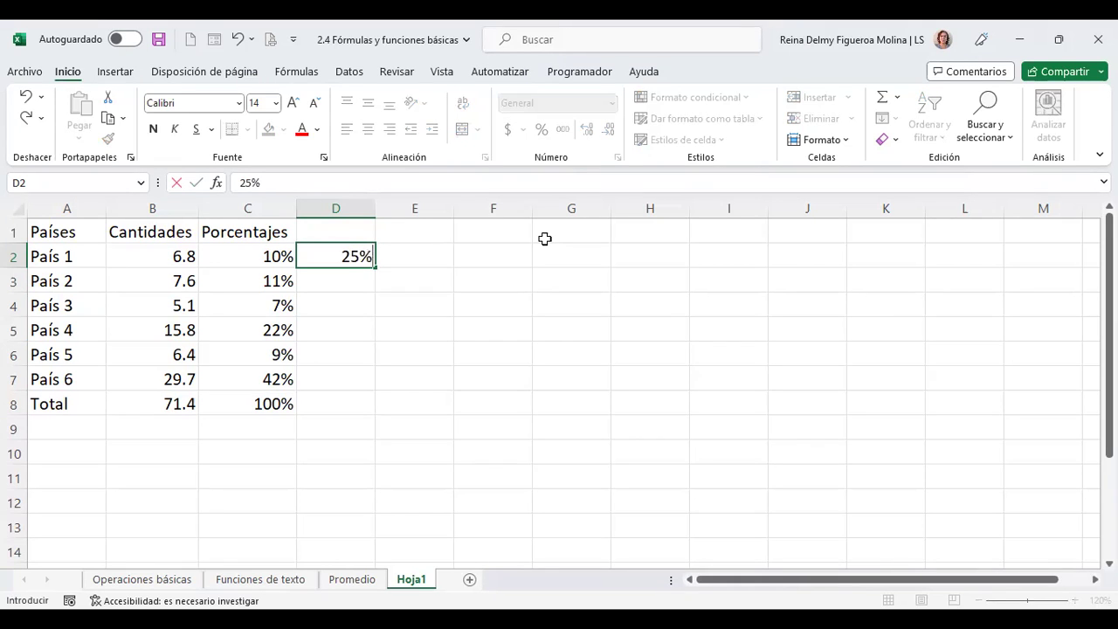
pyautogui.press('Return')
pyautogui.click(336, 259)
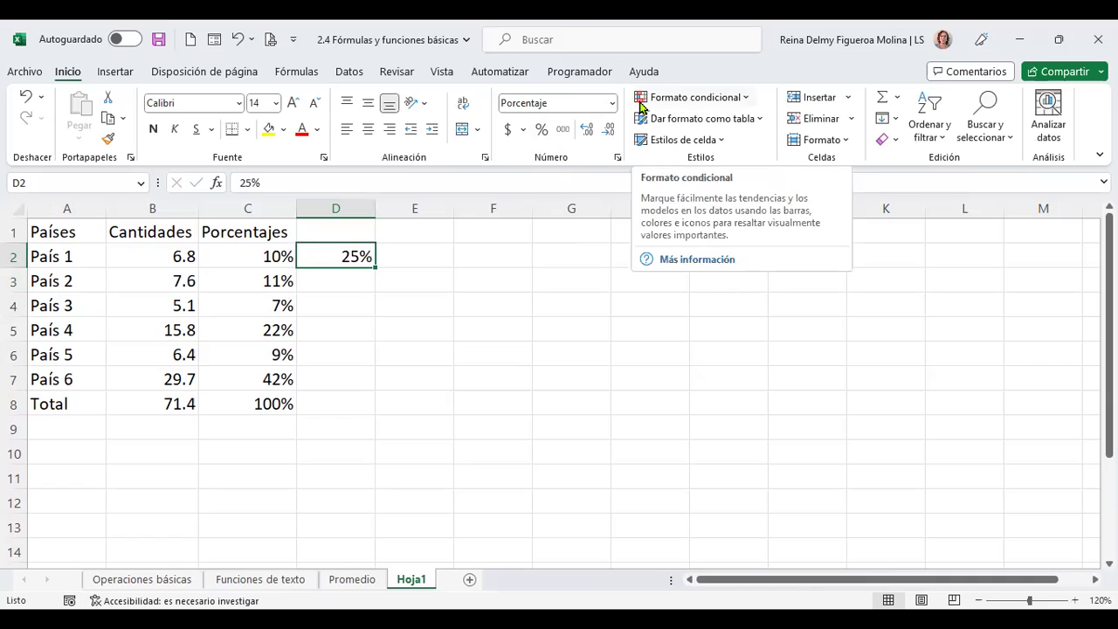
pyautogui.click(415, 256)
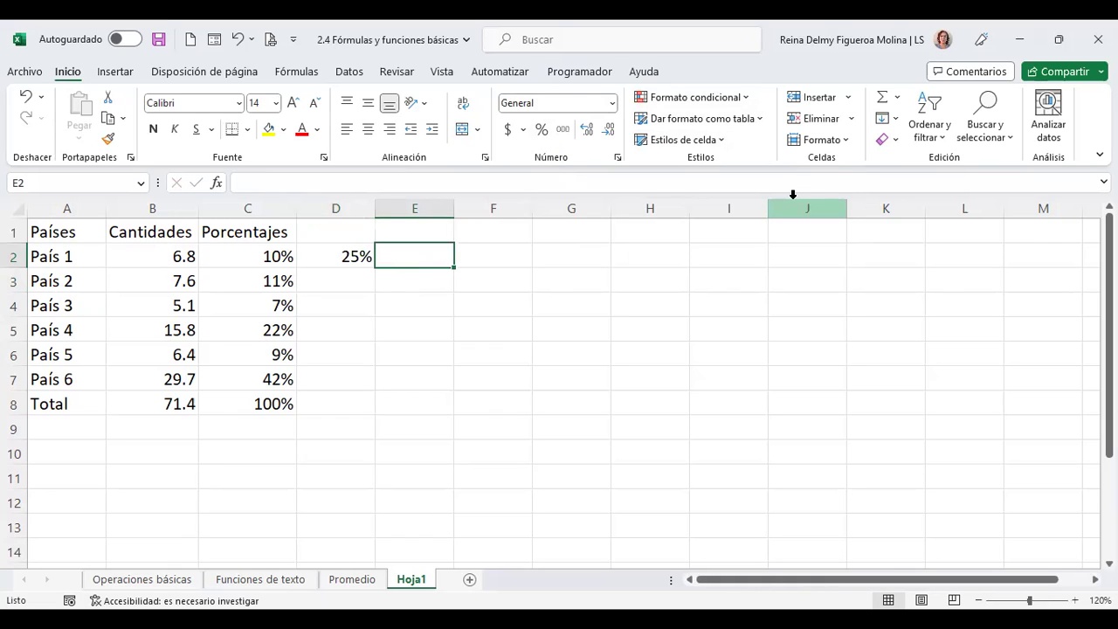
# - Enter =+B2*D2 in E2, giving 1.7
pyautogui.write('+')
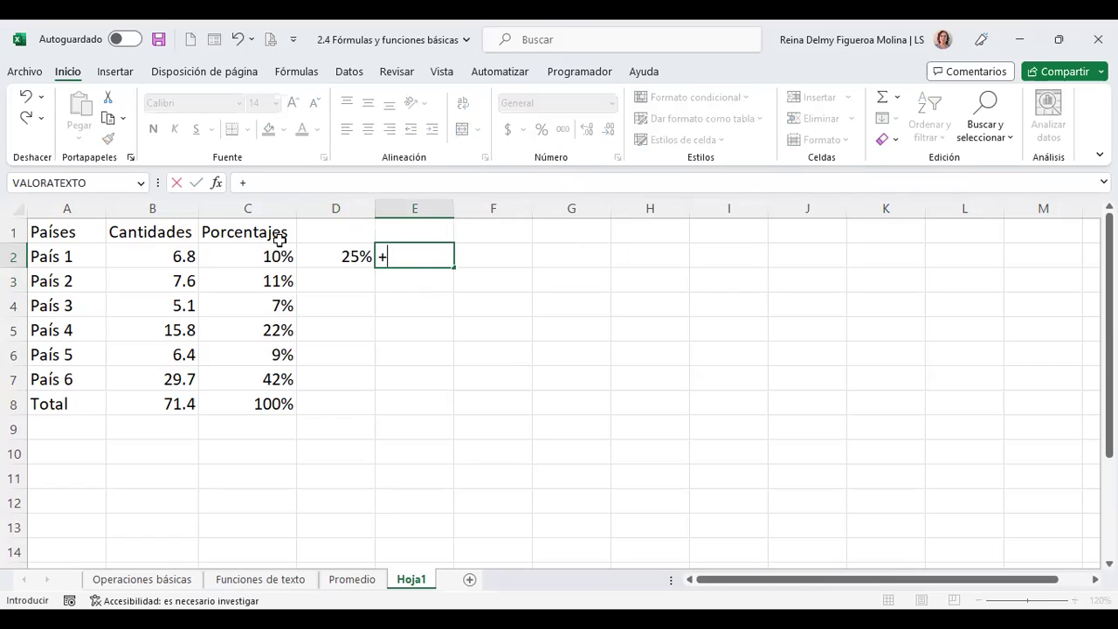
pyautogui.click(156, 254)
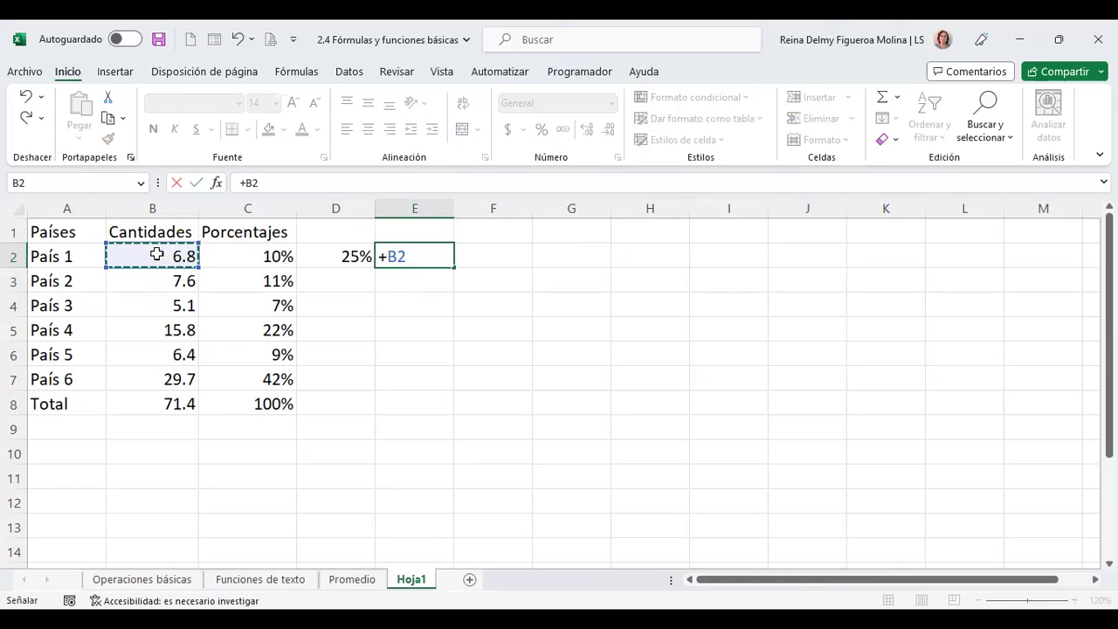
pyautogui.write('*')
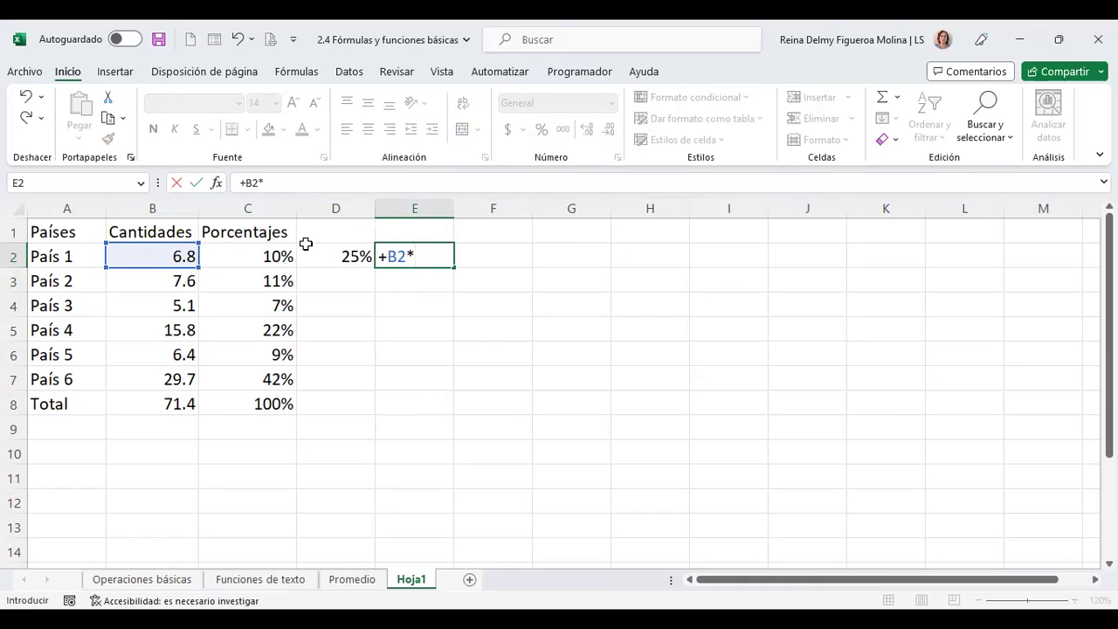
pyautogui.click(345, 254)
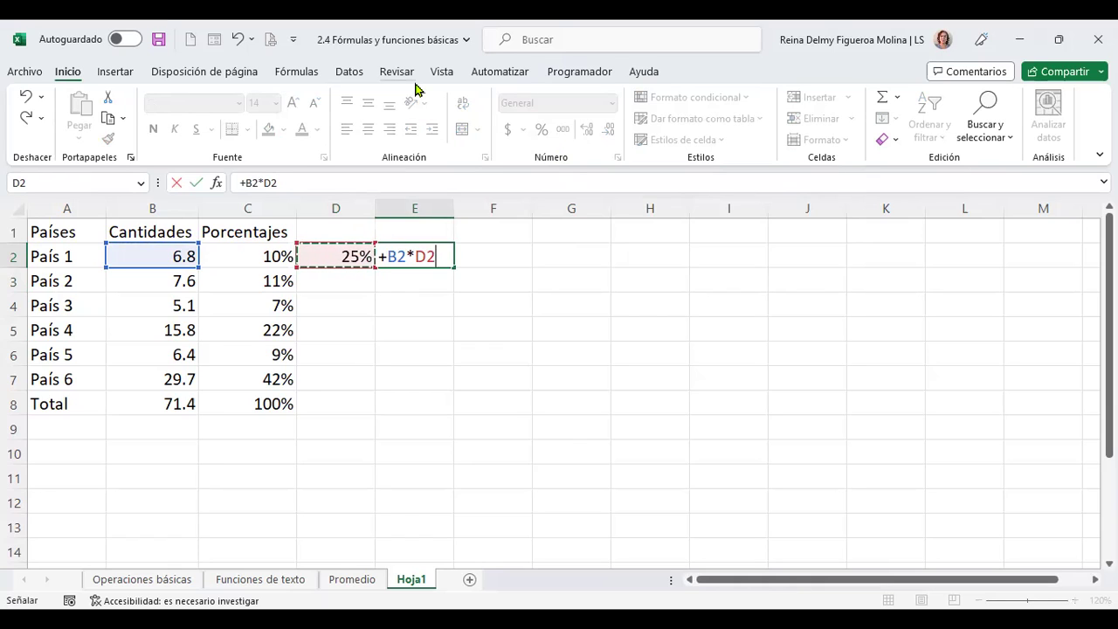
pyautogui.press('Return')
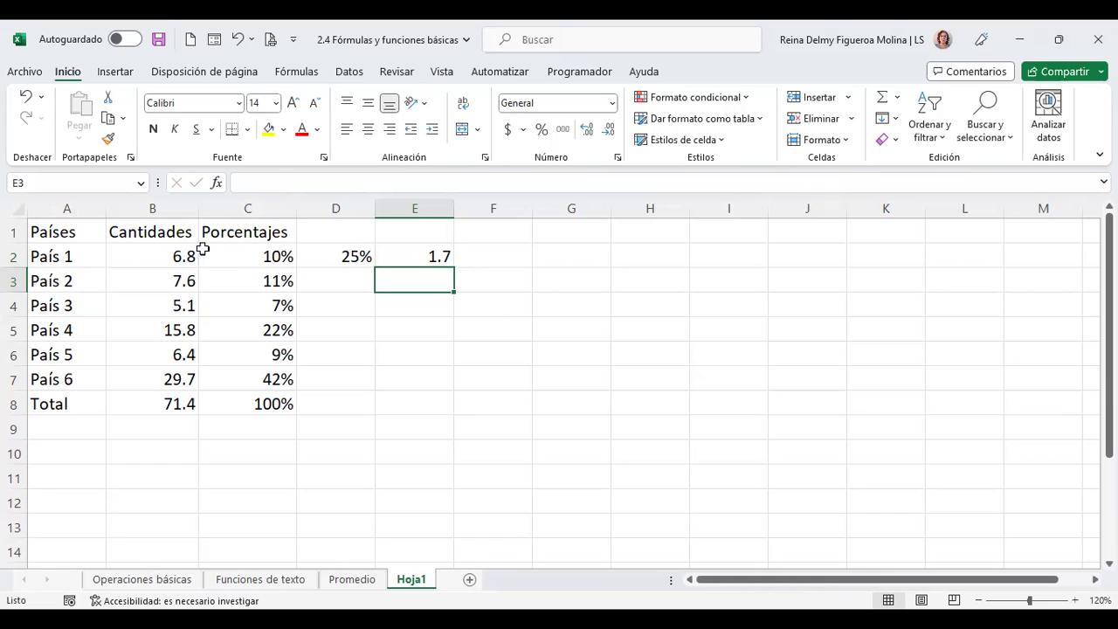
pyautogui.click(420, 257)
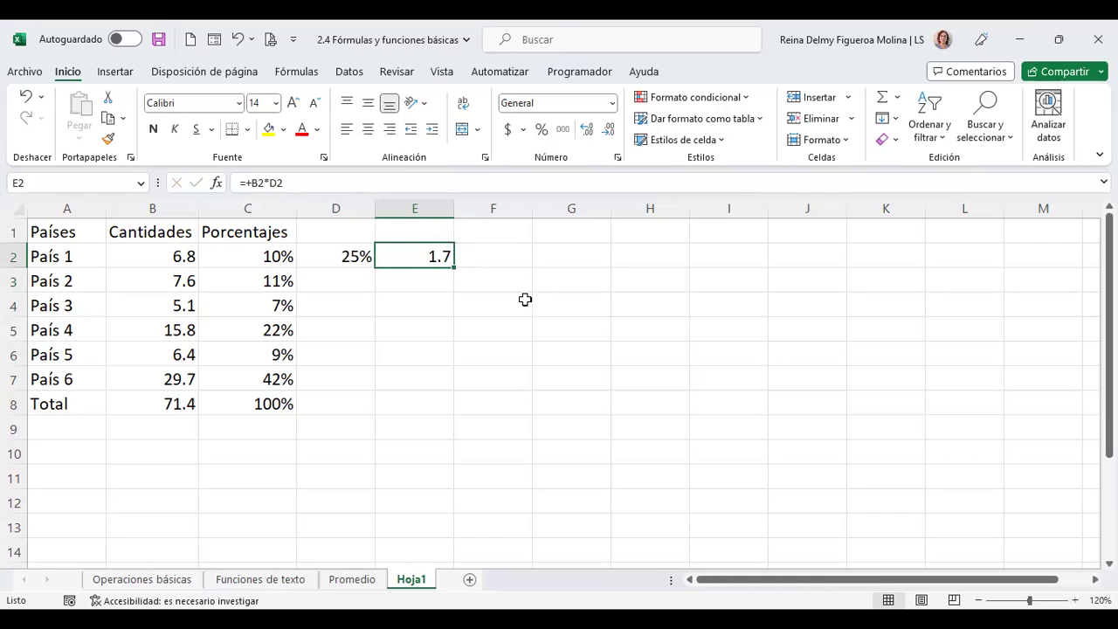
# - Rewrite E2's formula as =1+(B2*D2), after briefly trying an added +1
pyautogui.press('F2')
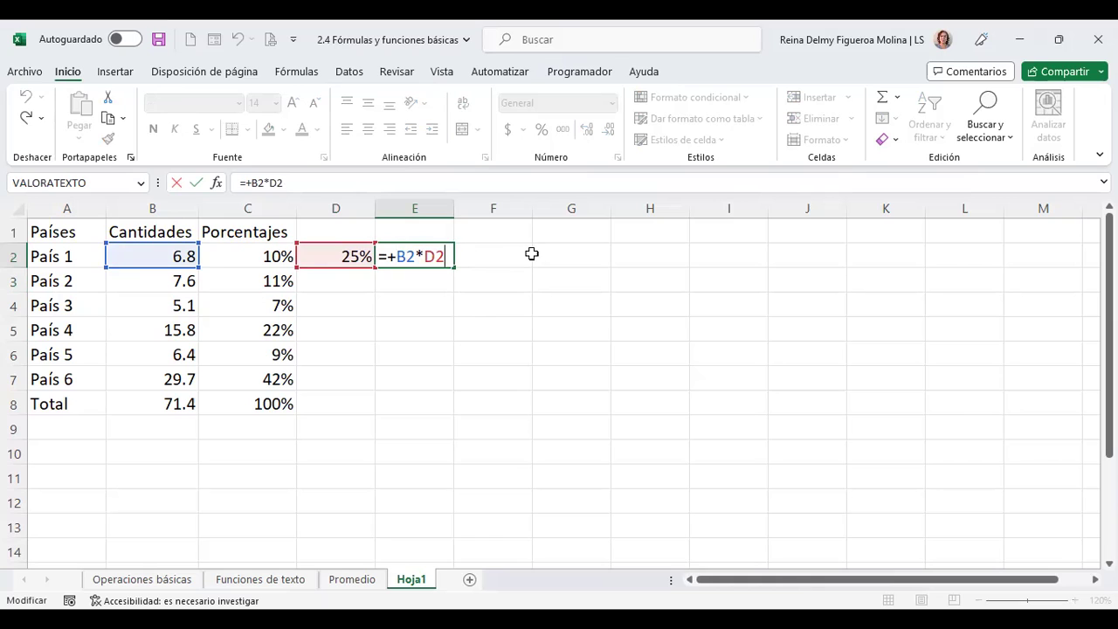
pyautogui.write('+1')
pyautogui.press('Return')
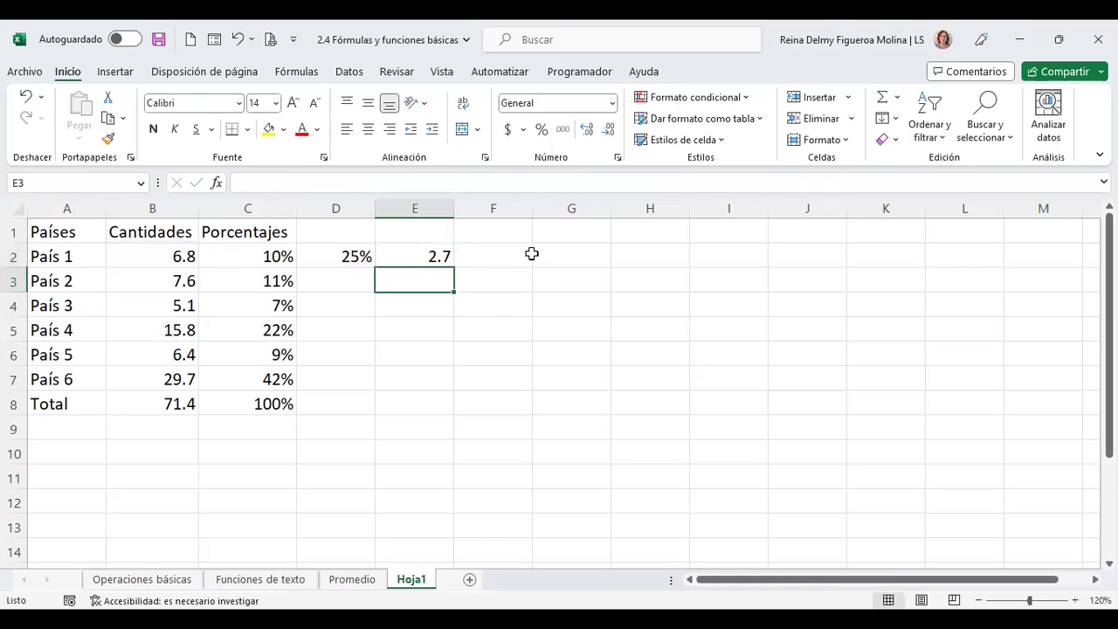
pyautogui.press('Up')
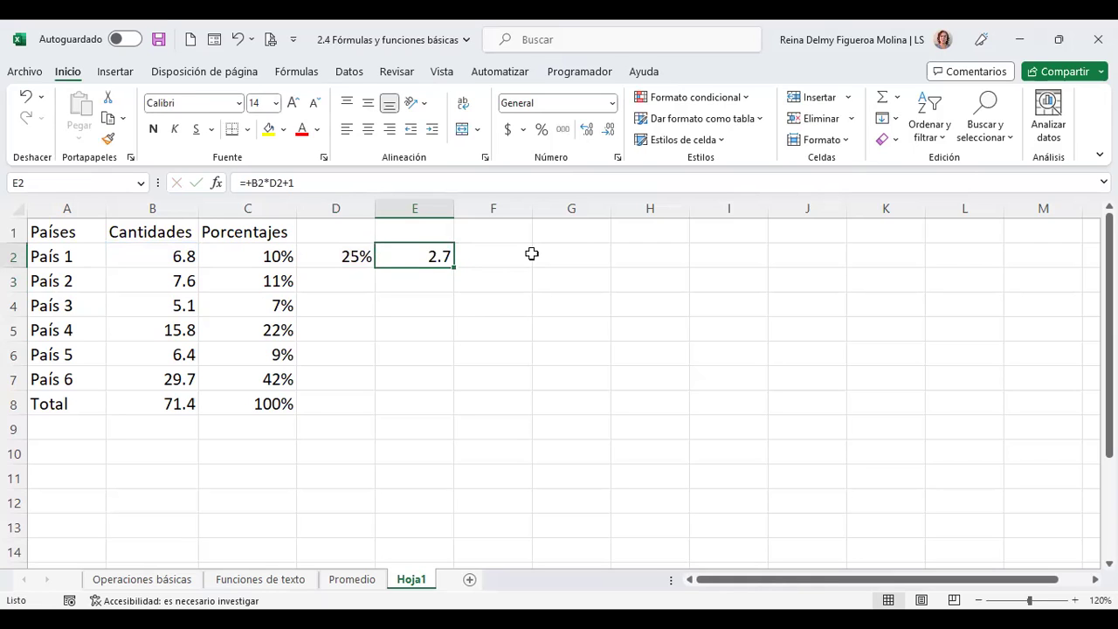
pyautogui.press('F2')
pyautogui.press('BackSpace')
pyautogui.press('BackSpace')
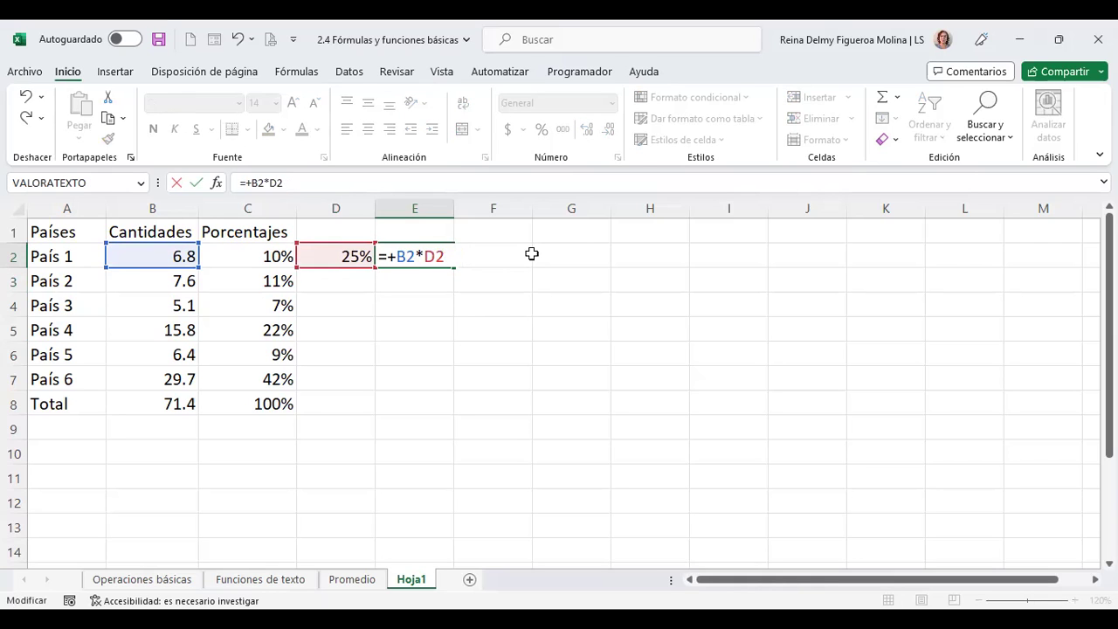
pyautogui.click(395, 256)
pyautogui.press('BackSpace')
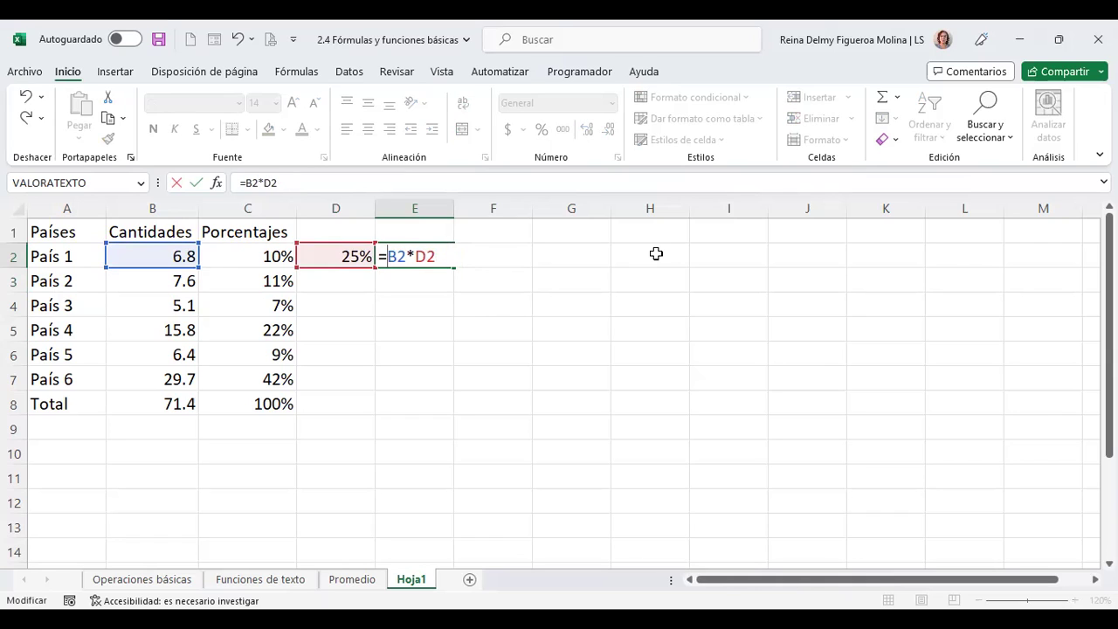
pyautogui.write('1')
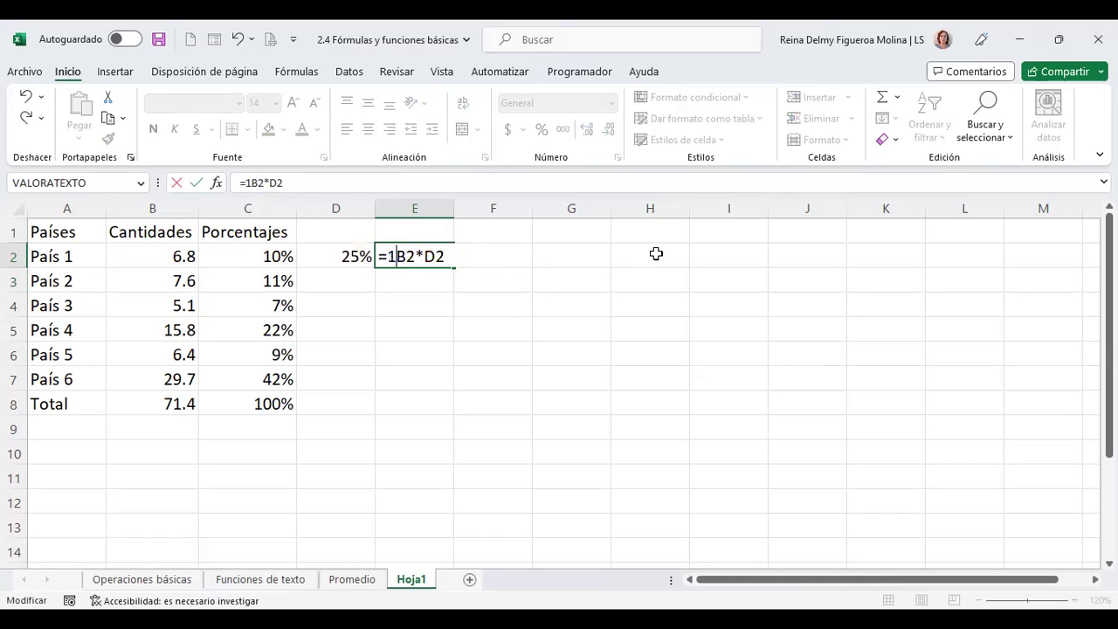
pyautogui.write('+(')
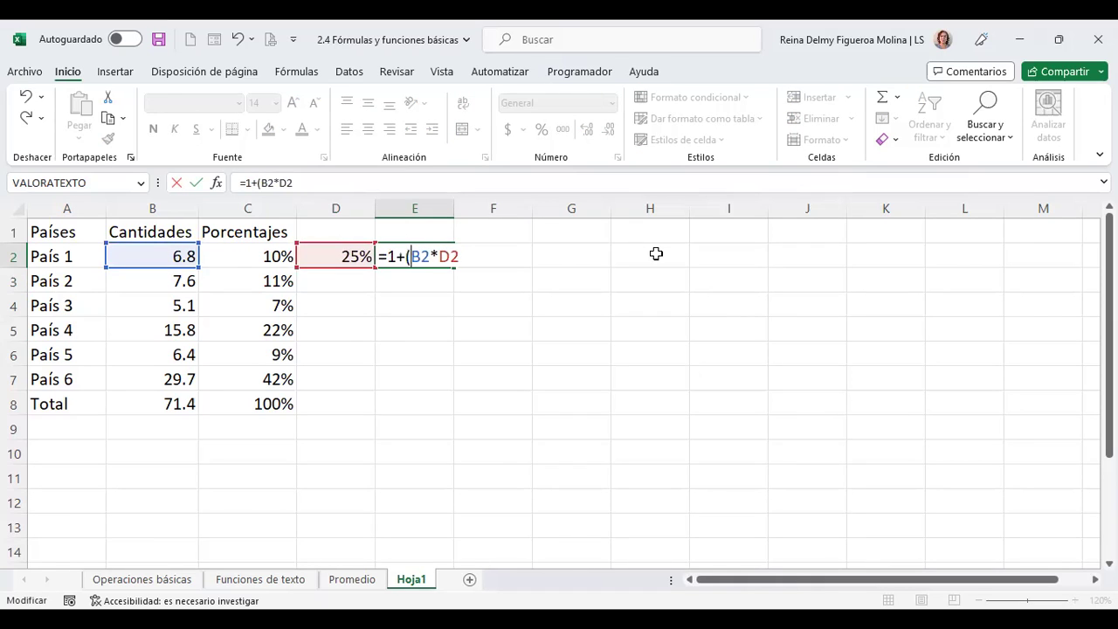
pyautogui.press('End')
pyautogui.write(')')
pyautogui.press('Return')
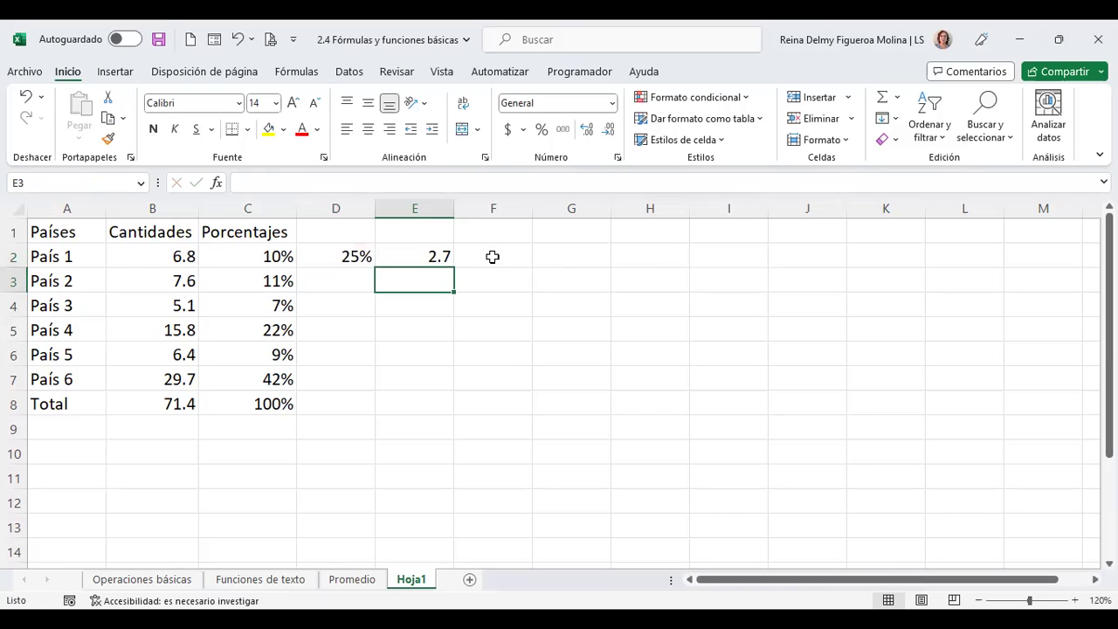
pyautogui.press('Up')
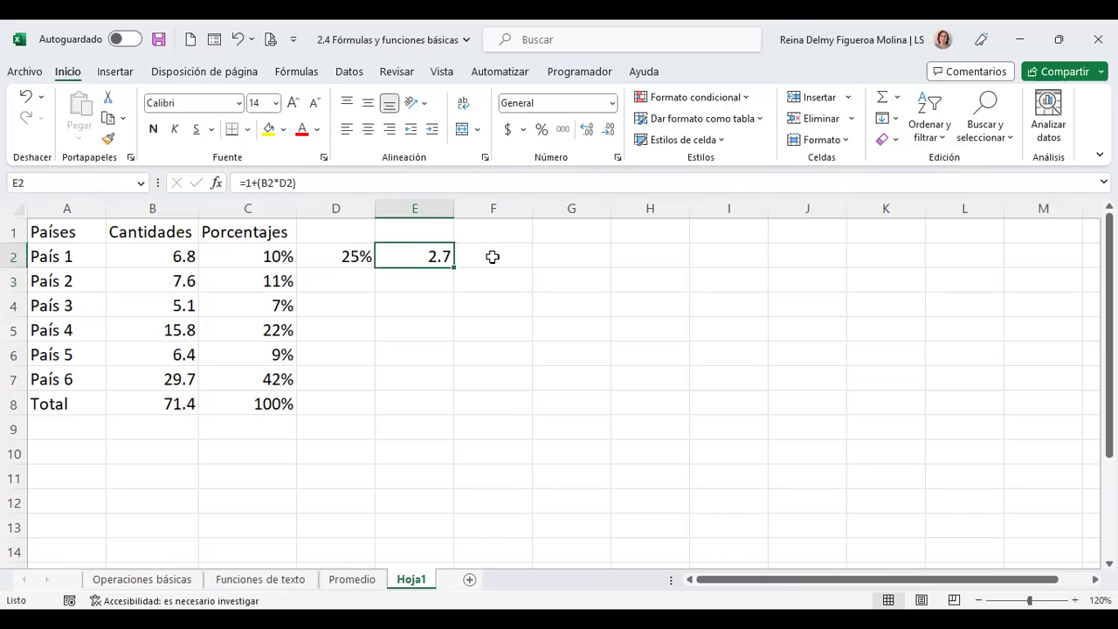
# - Delete the 1+ so E2 reads =(B2*D2), still returning 1.7
pyautogui.press('F2')
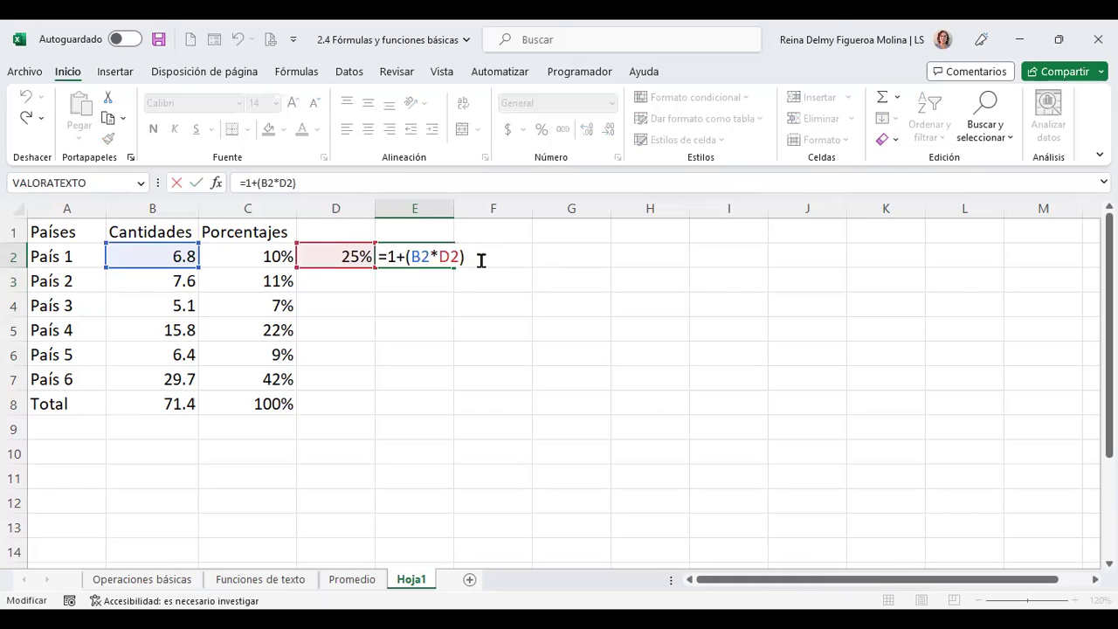
pyautogui.click(404, 256)
pyautogui.press('BackSpace')
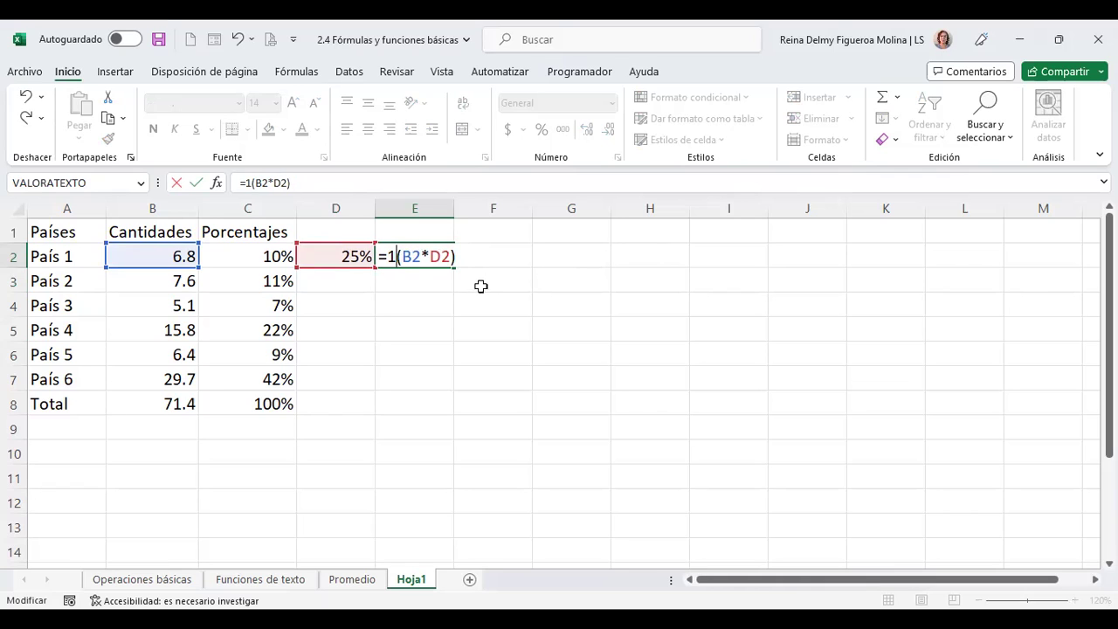
pyautogui.press('BackSpace')
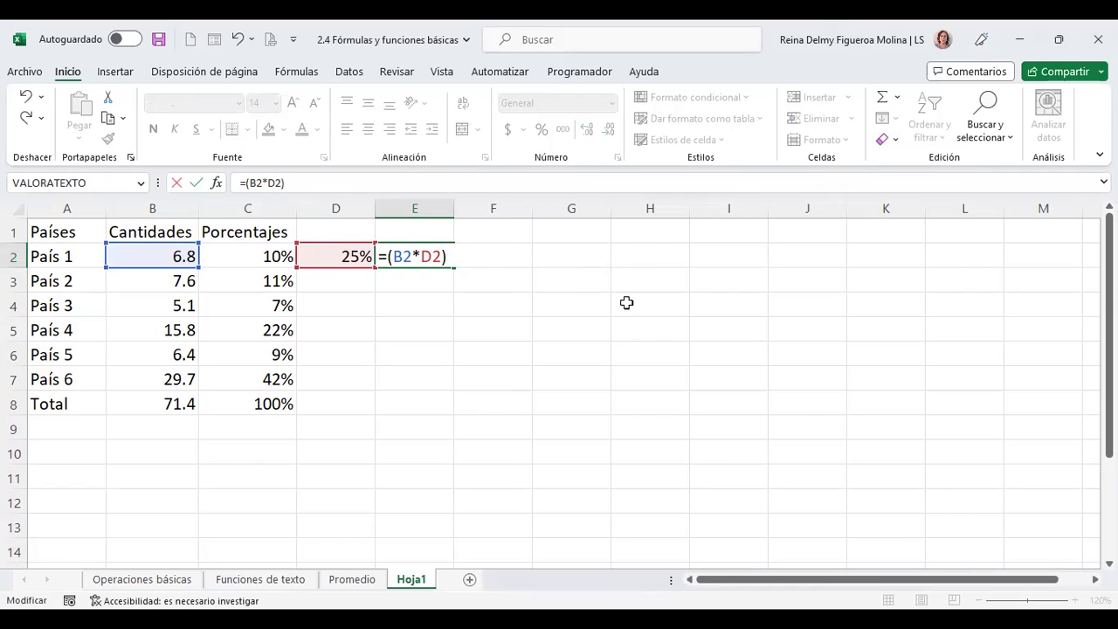
pyautogui.press('Return')
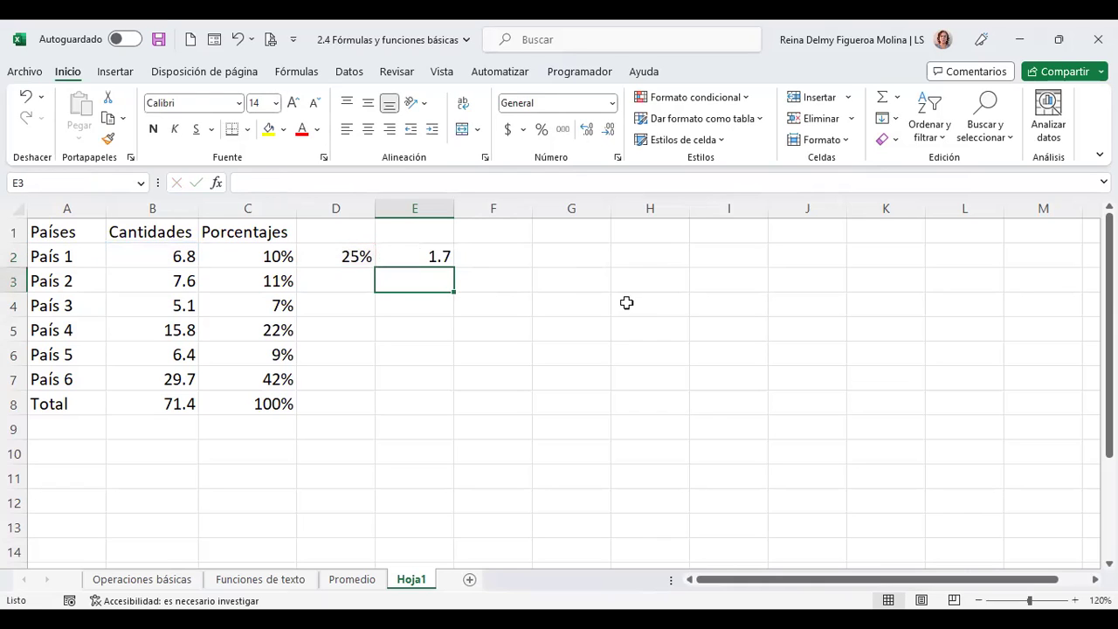
pyautogui.press('Up')
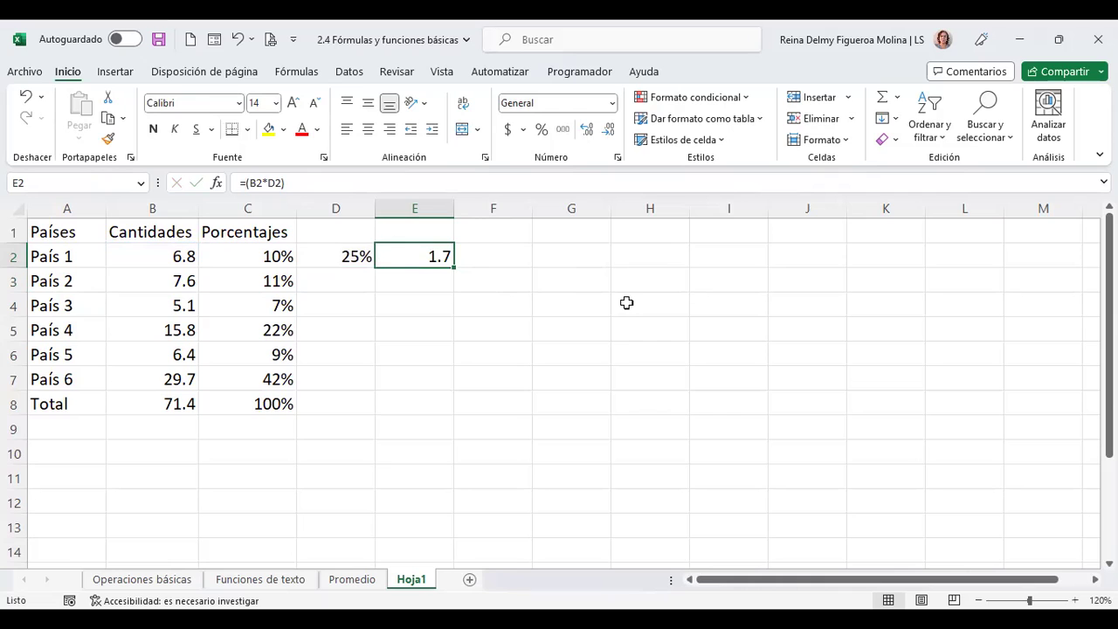
pyautogui.press('F2')
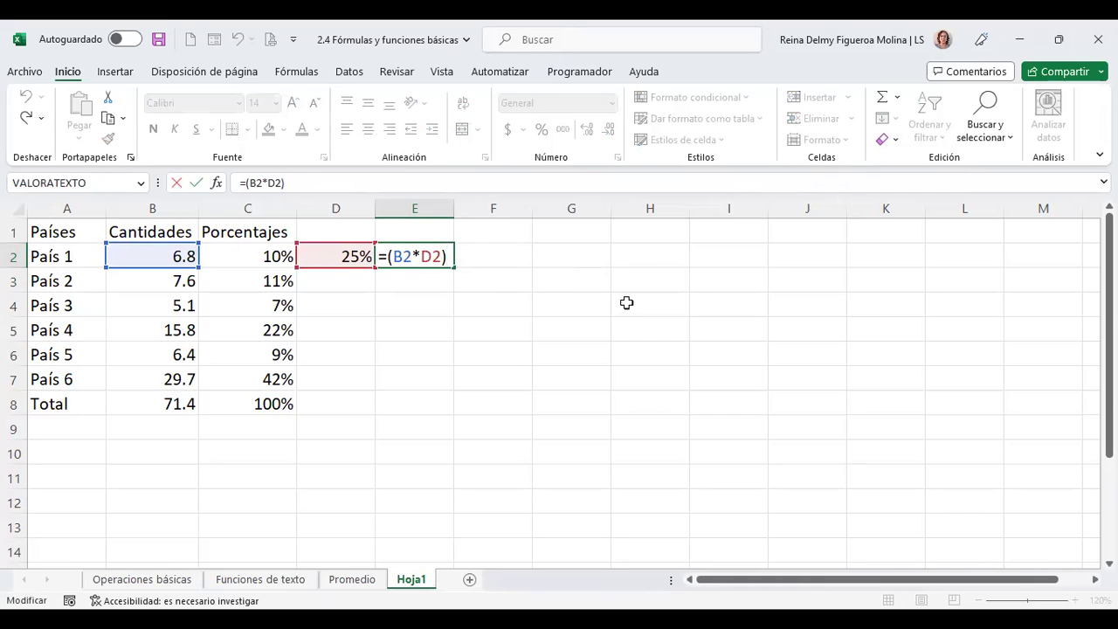
# - Enter =+E2+B2 in F2 to add the increase to País 1's quantity
pyautogui.press('Tab')
pyautogui.write('+')
pyautogui.press('Left')
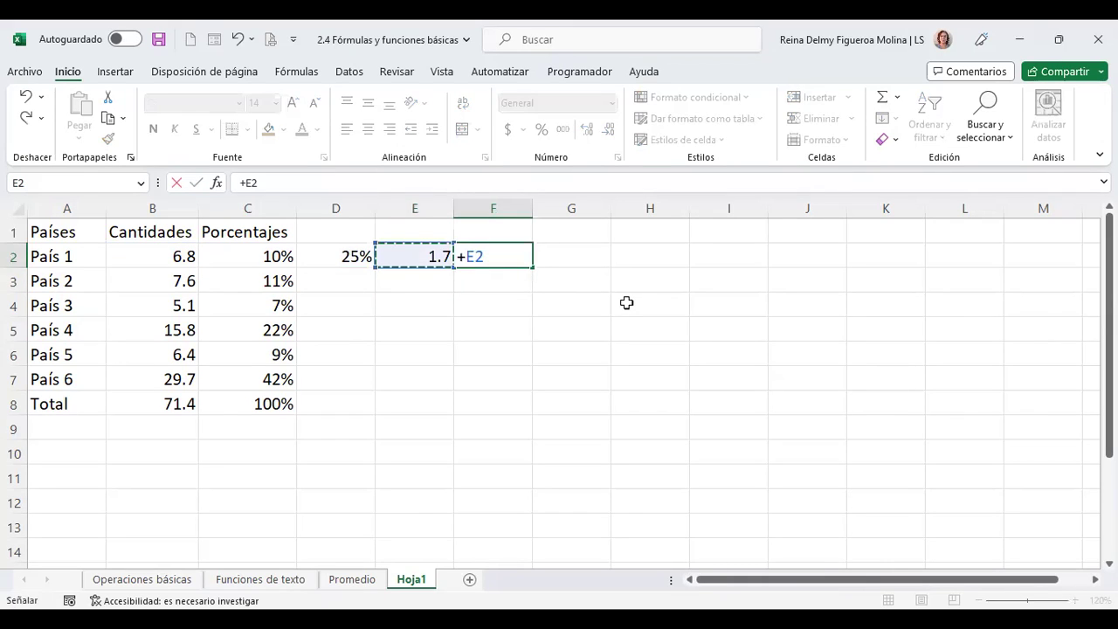
pyautogui.write('+')
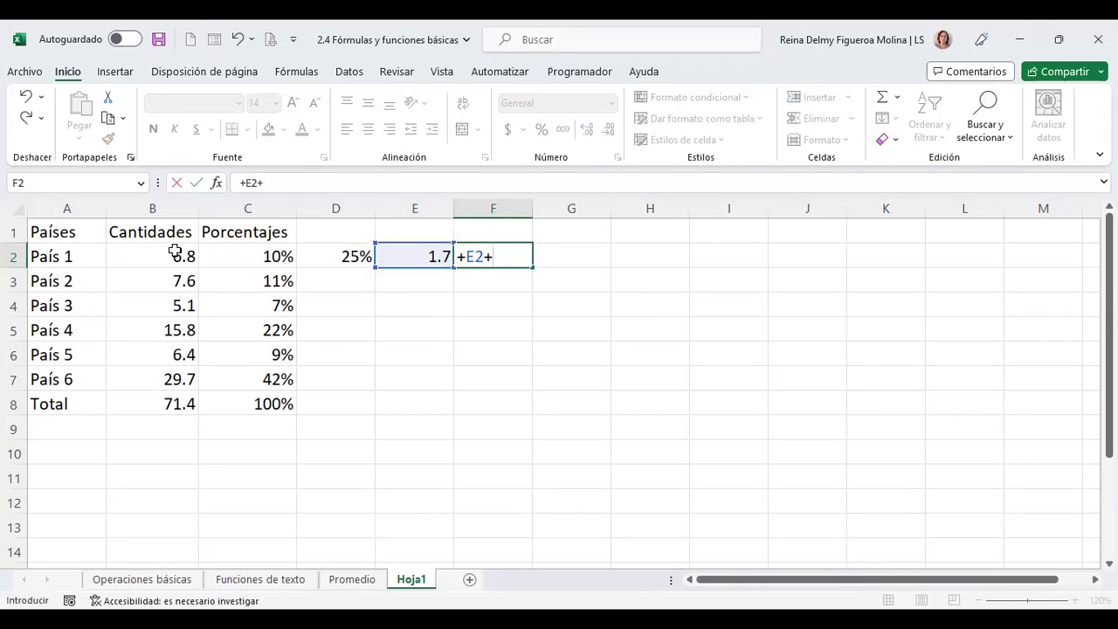
pyautogui.click(175, 253)
pyautogui.press('Return')
pyautogui.press('Up')
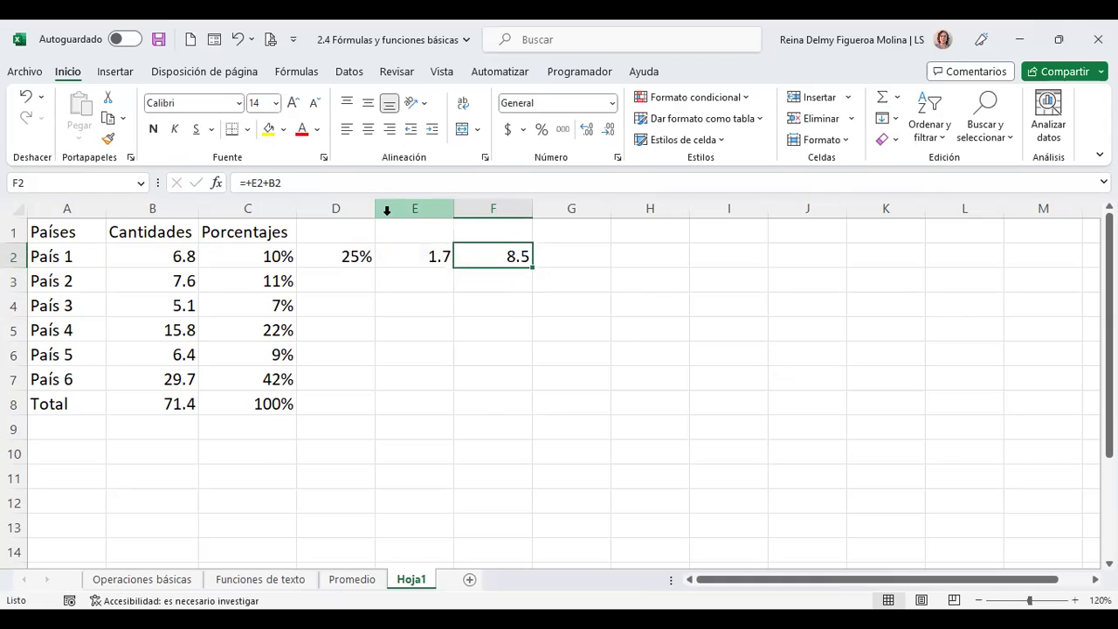
# - Change E2 to =B2+(B2*D2), so it shows 8.5
pyautogui.press('Left')
pyautogui.press('F2')
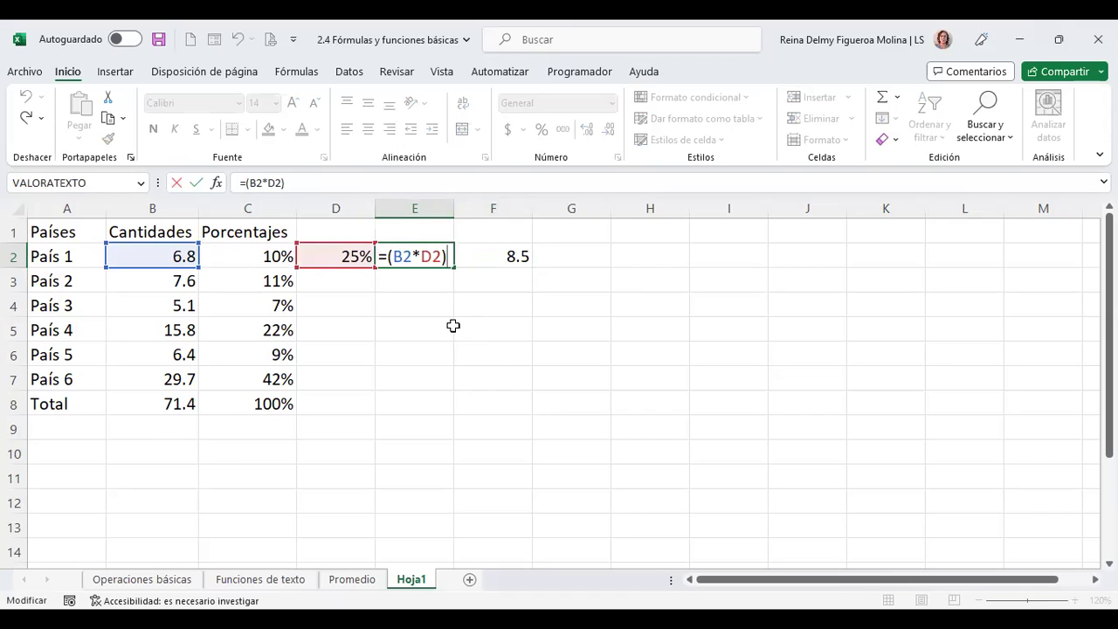
pyautogui.click(385, 256)
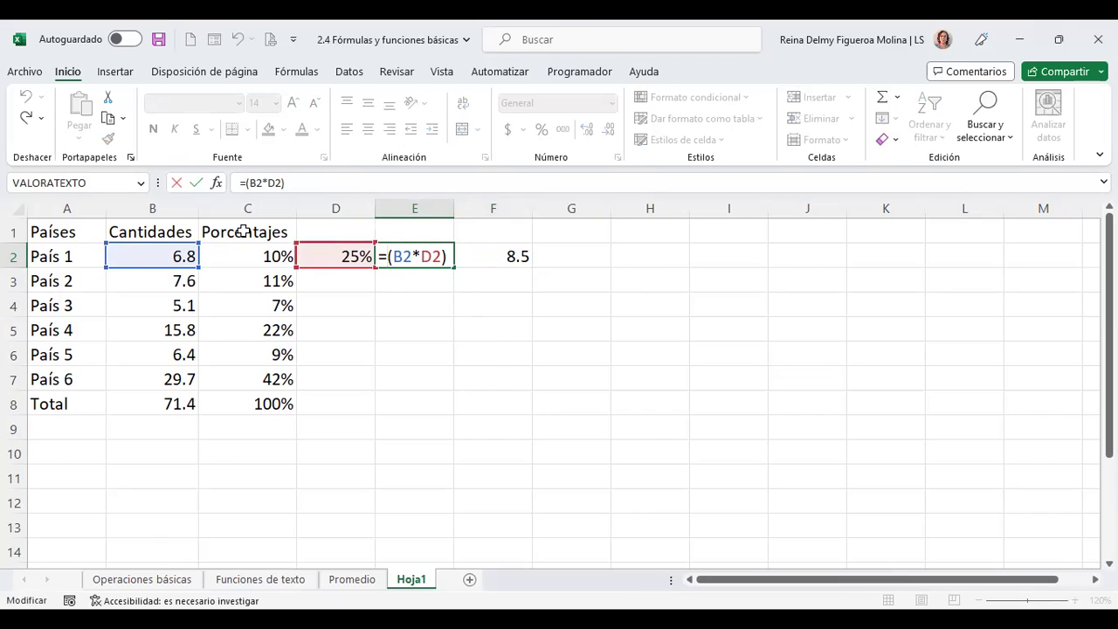
pyautogui.click(172, 254)
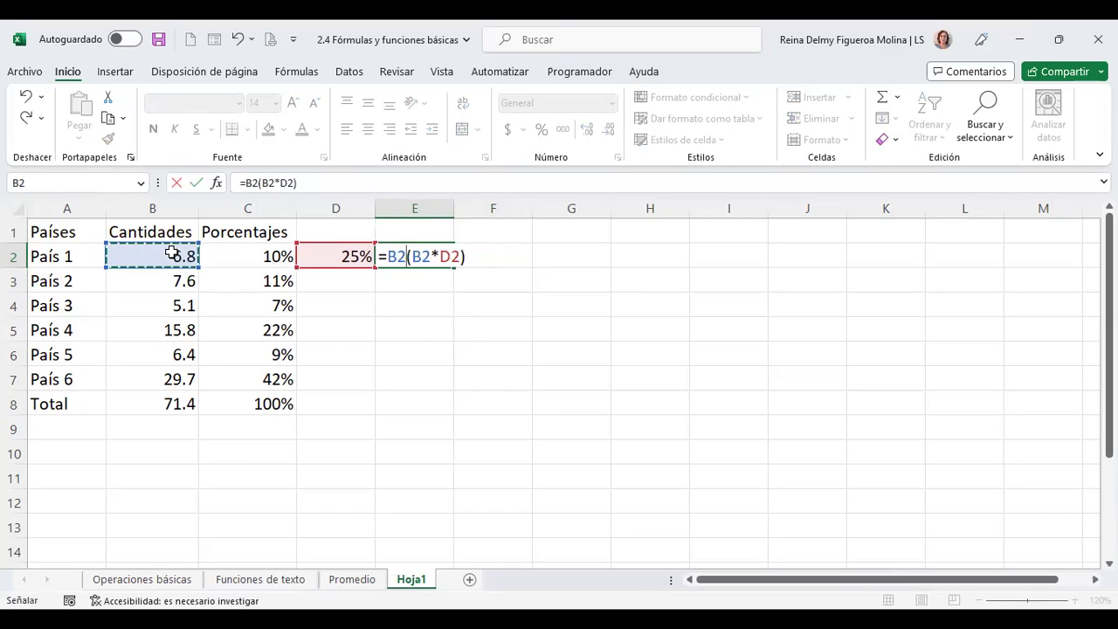
pyautogui.write('+')
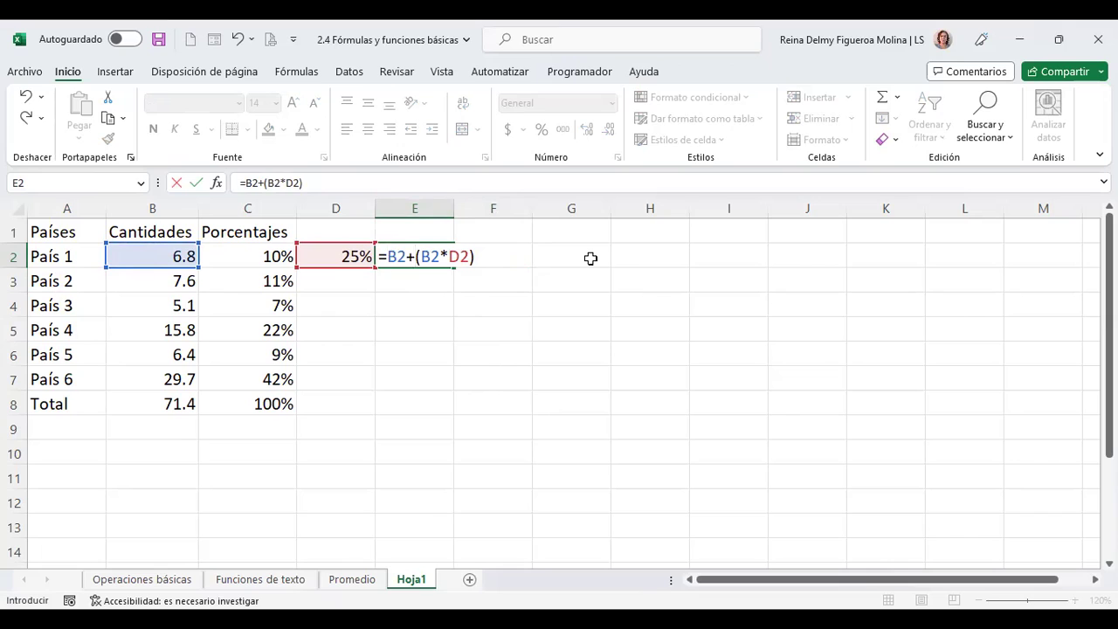
pyautogui.press('Return')
pyautogui.press('Up')
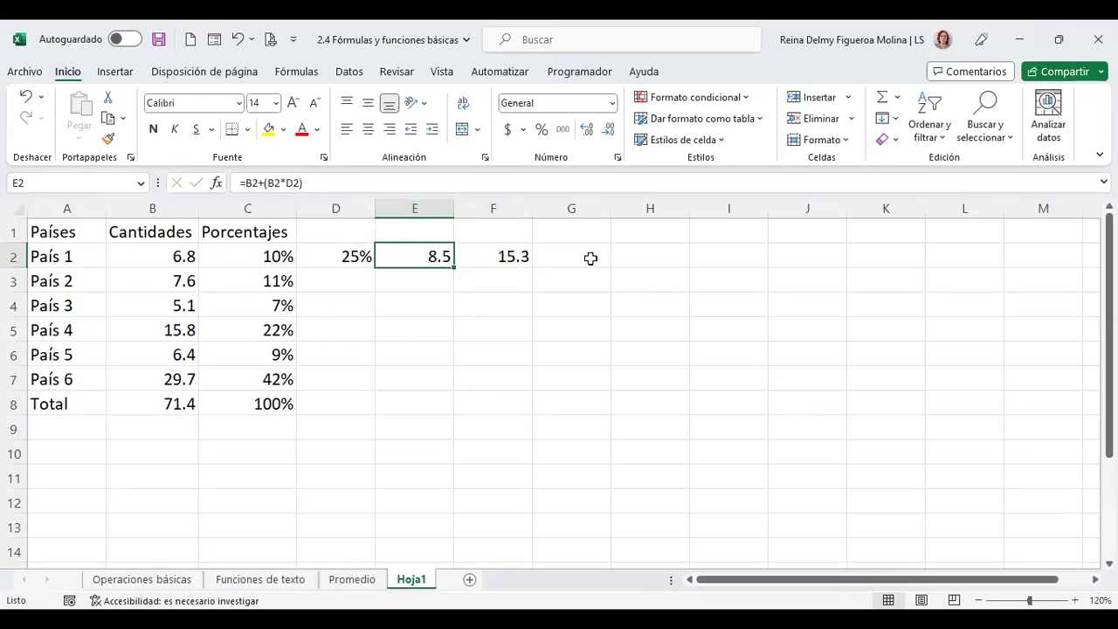
pyautogui.press('Right')
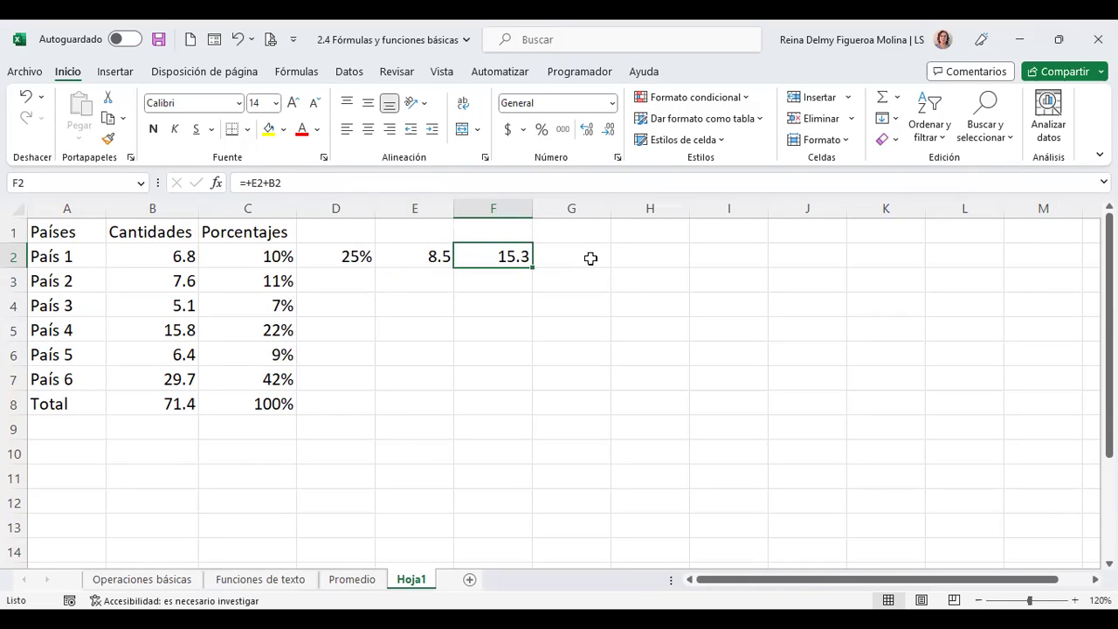
pyautogui.click(416, 254)
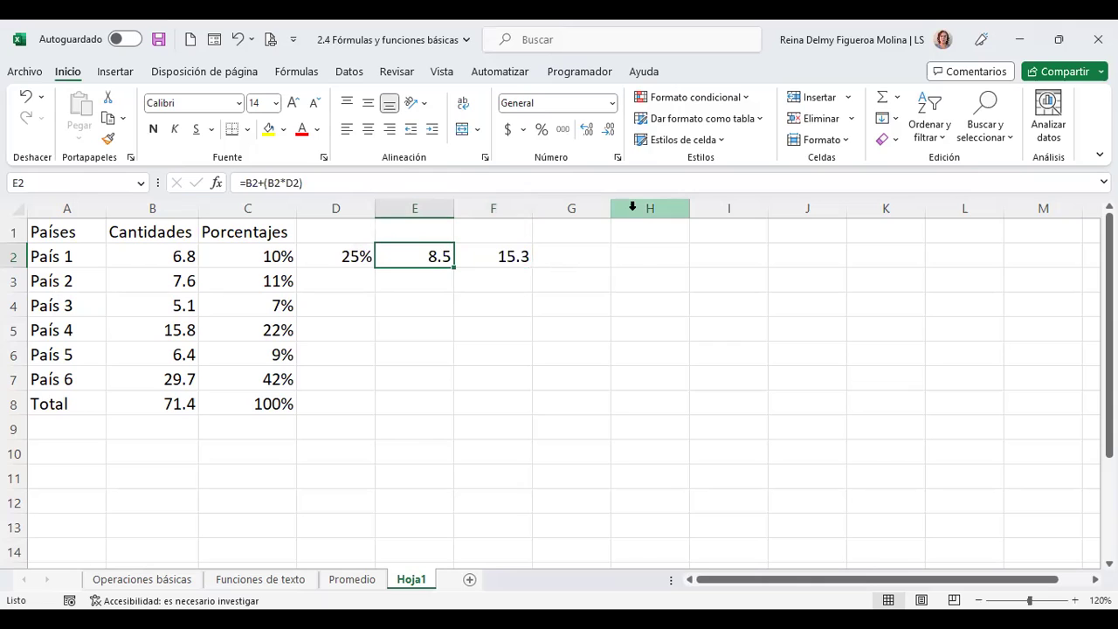
pyautogui.press('F2')
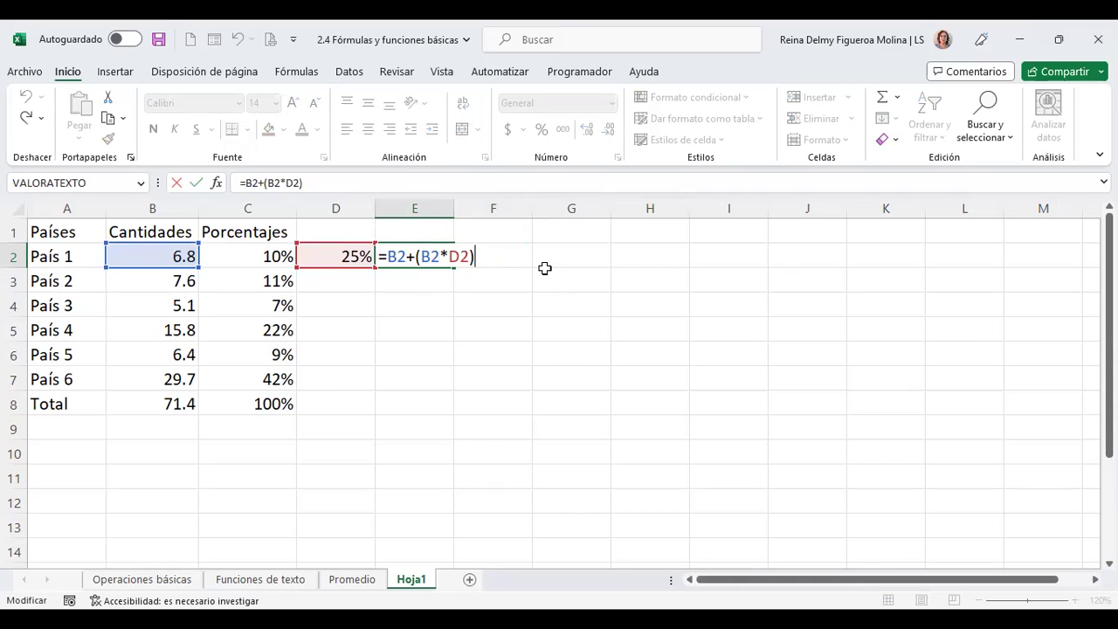
# - Delete both parentheses so E2 reads =B2+B2*D2, then reopen the formula to review it
pyautogui.press('BackSpace')
pyautogui.click(420, 256)
pyautogui.press('BackSpace')
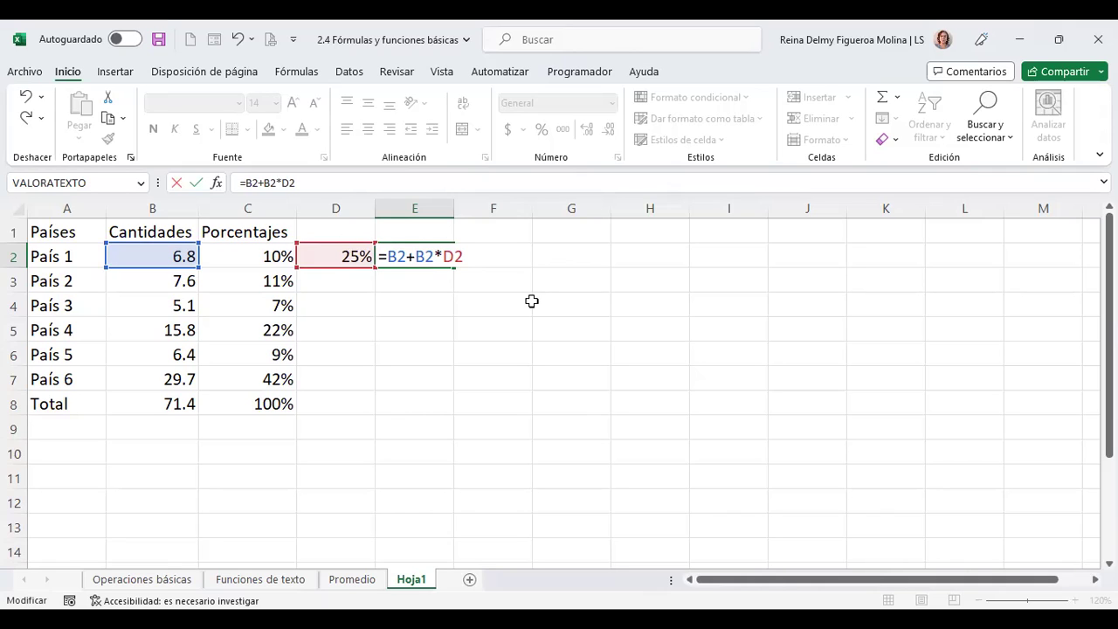
pyautogui.press('Return')
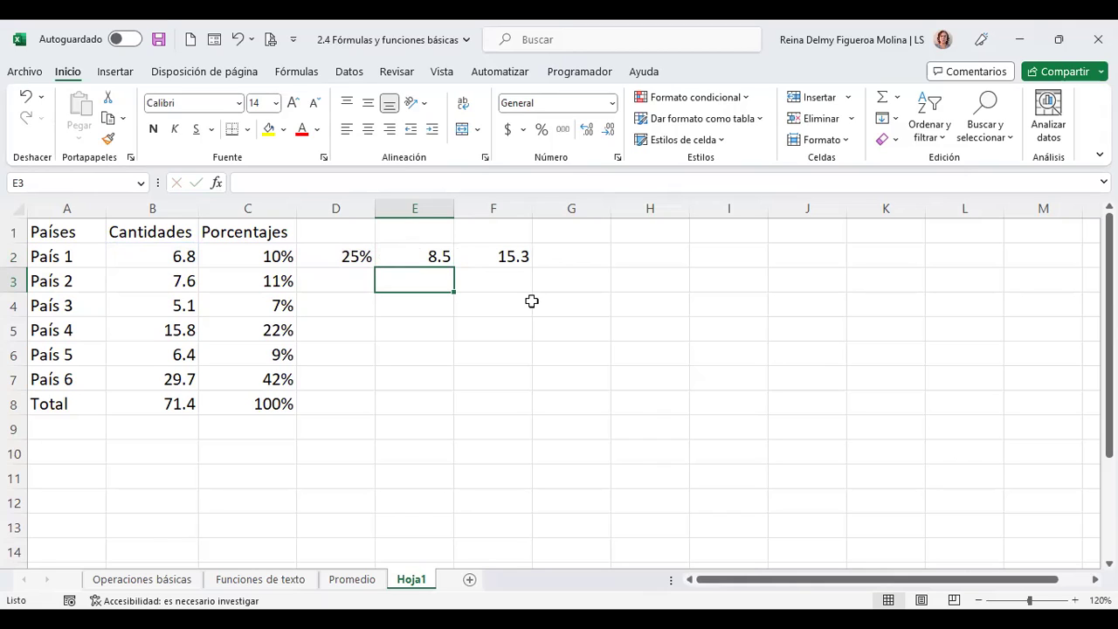
pyautogui.press('Up')
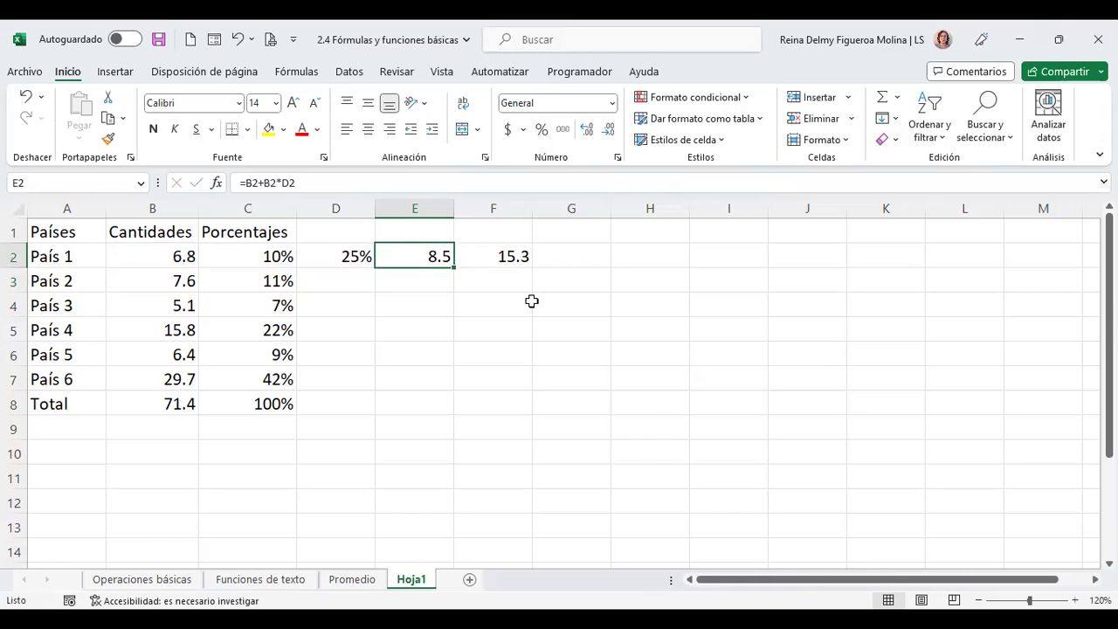
pyautogui.press('F2')
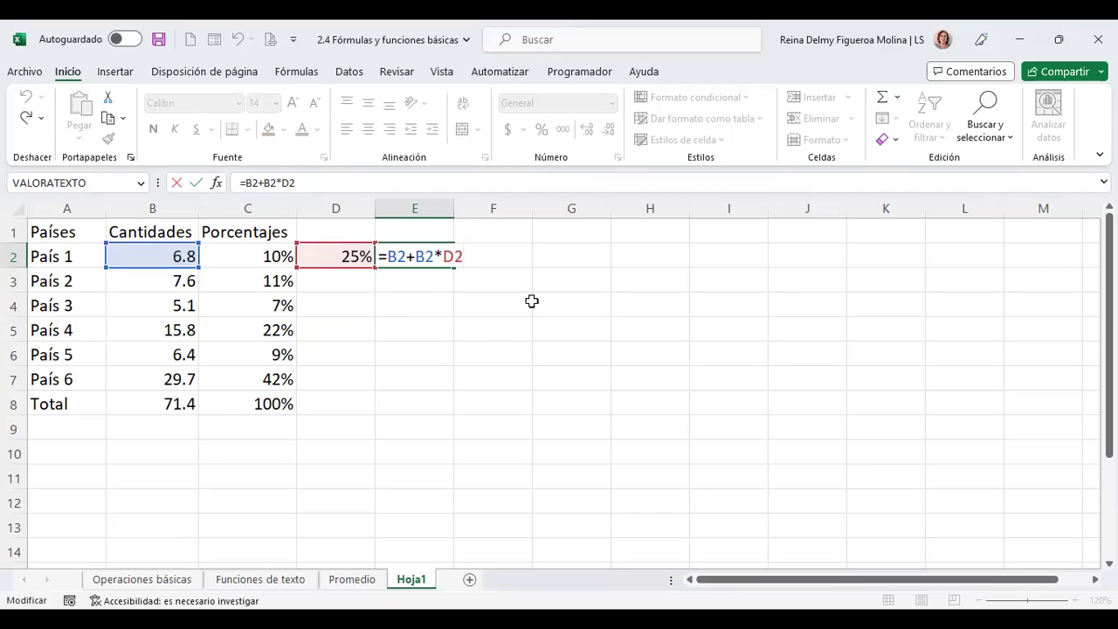
# - Enter the title 'Jerarquía de las operaciones' in H2
pyautogui.press('Return')
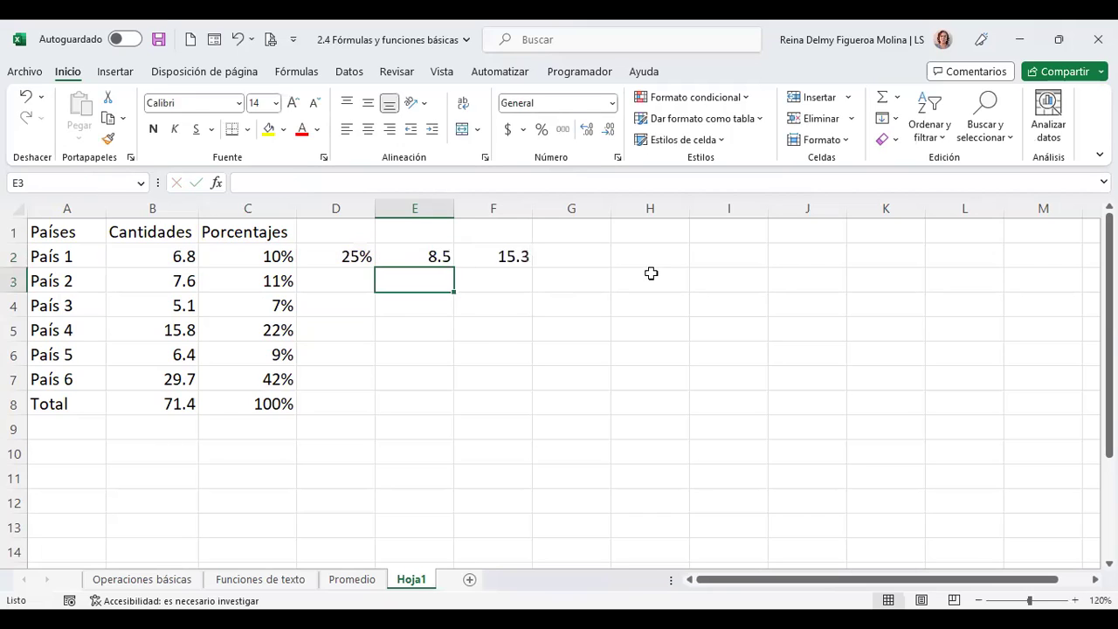
pyautogui.click(635, 257)
pyautogui.write('Jerar')
pyautogui.press('BackSpace')
pyautogui.press('BackSpace')
pyautogui.write('rarquía de las')
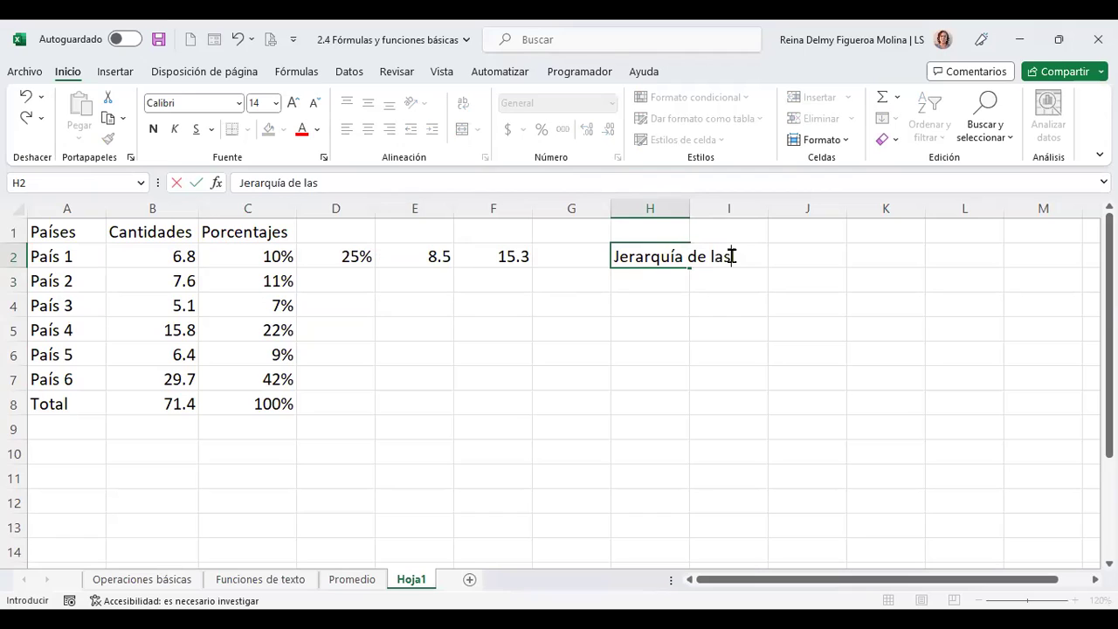
pyautogui.write(' operaciones')
pyautogui.press('Return')
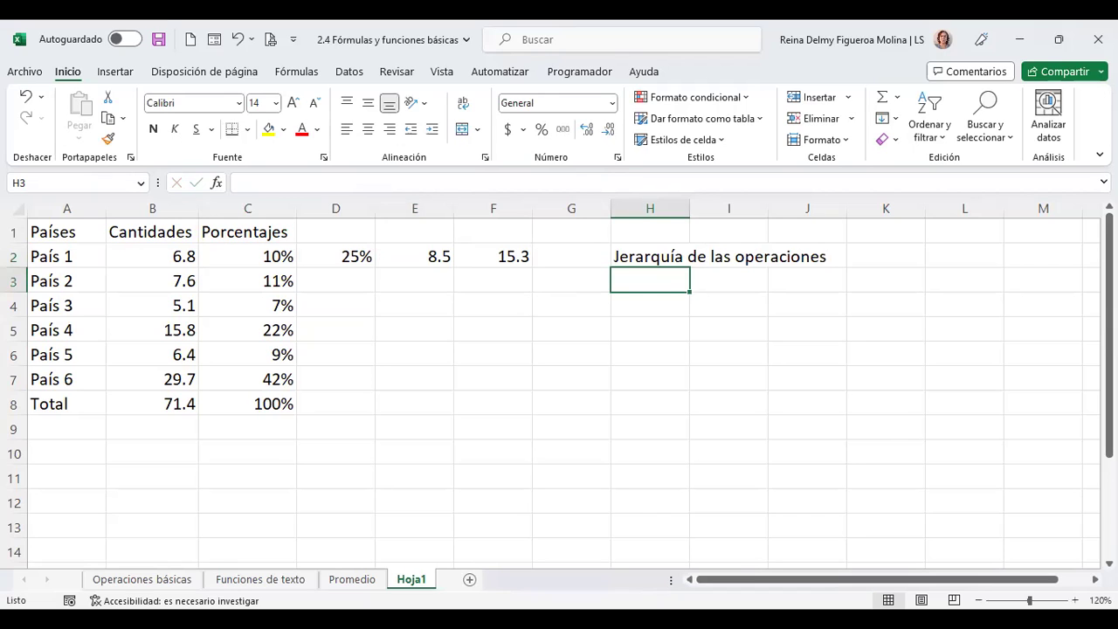
# - Enter () in H3 and * / in H4, then copy * / down to H5
pyautogui.write('()')
pyautogui.press('Return')
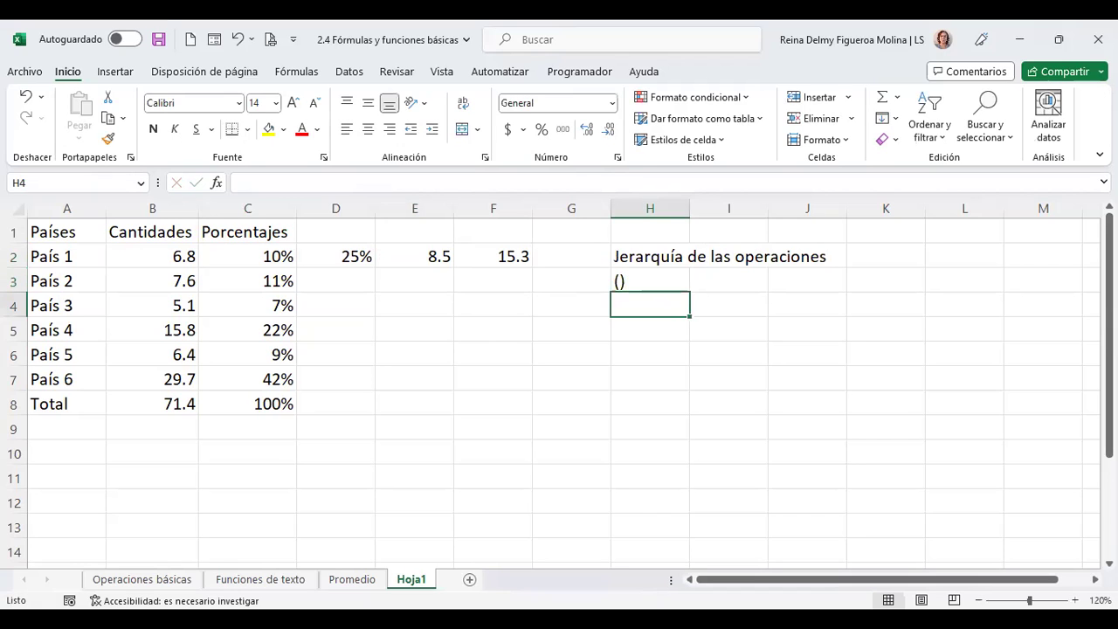
pyautogui.write('* /')
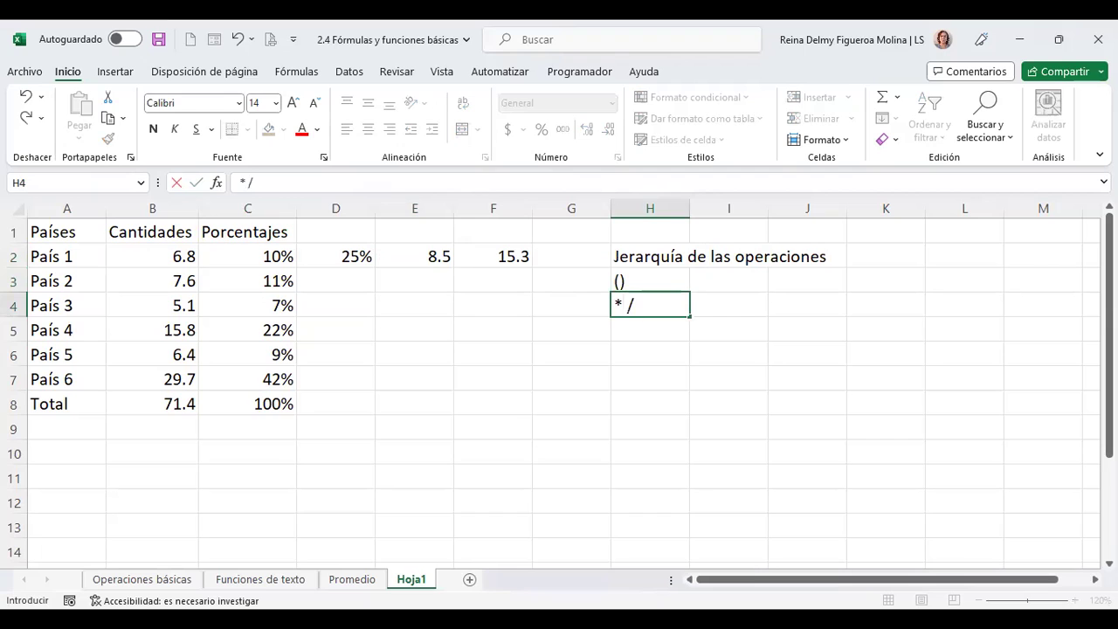
pyautogui.press('Return')
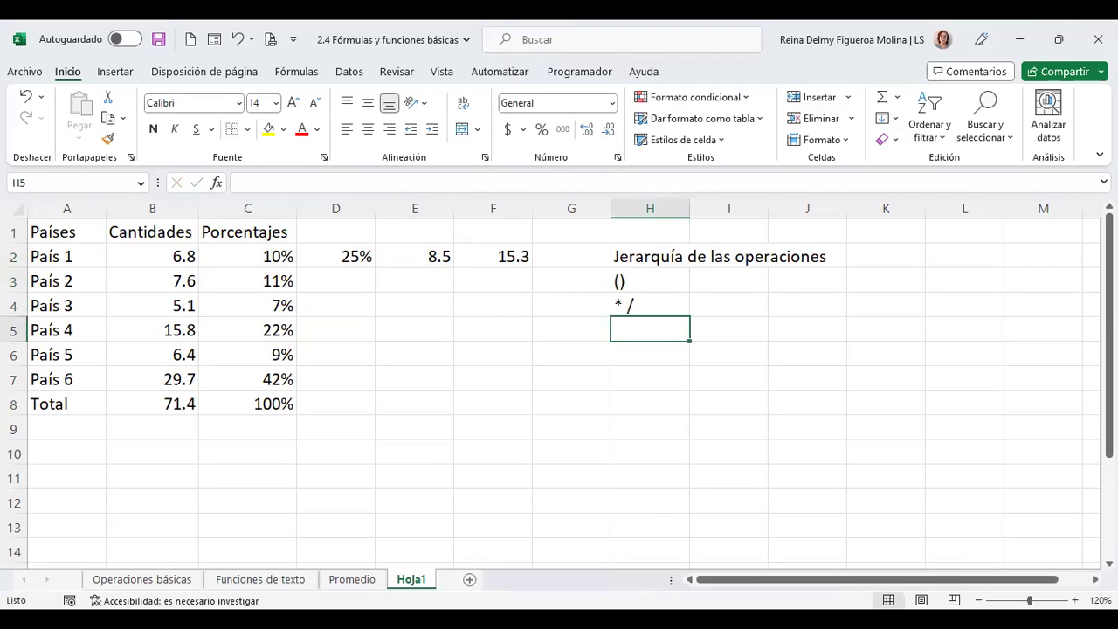
pyautogui.click(650, 305)
pyautogui.hotkey('ctrl', 'c')
pyautogui.press('Down')
pyautogui.press('Return')
# - Replace H4 with ^ and enter + - in H6
pyautogui.write('^')
pyautogui.press('Return')
pyautogui.press('Return')
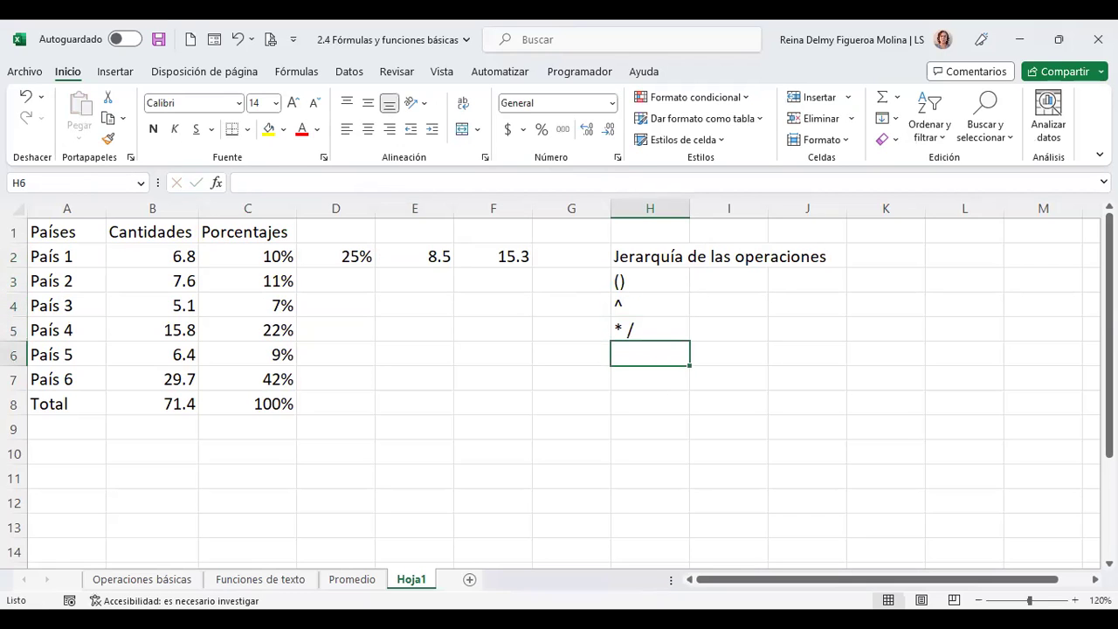
pyautogui.write('+ -')
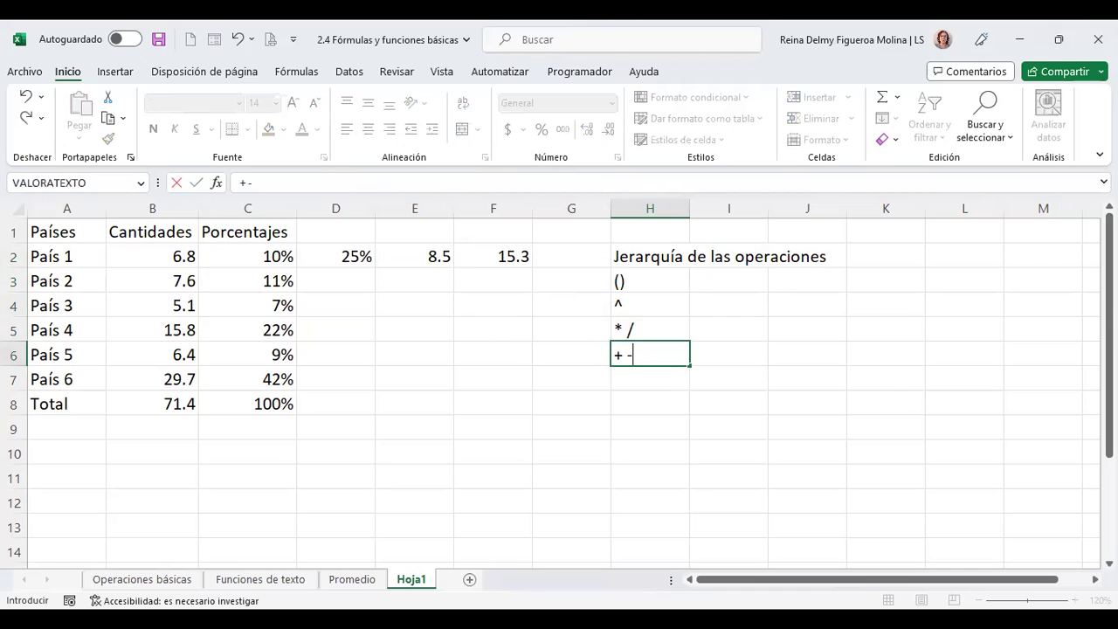
pyautogui.press('Return')
pyautogui.press('Return')
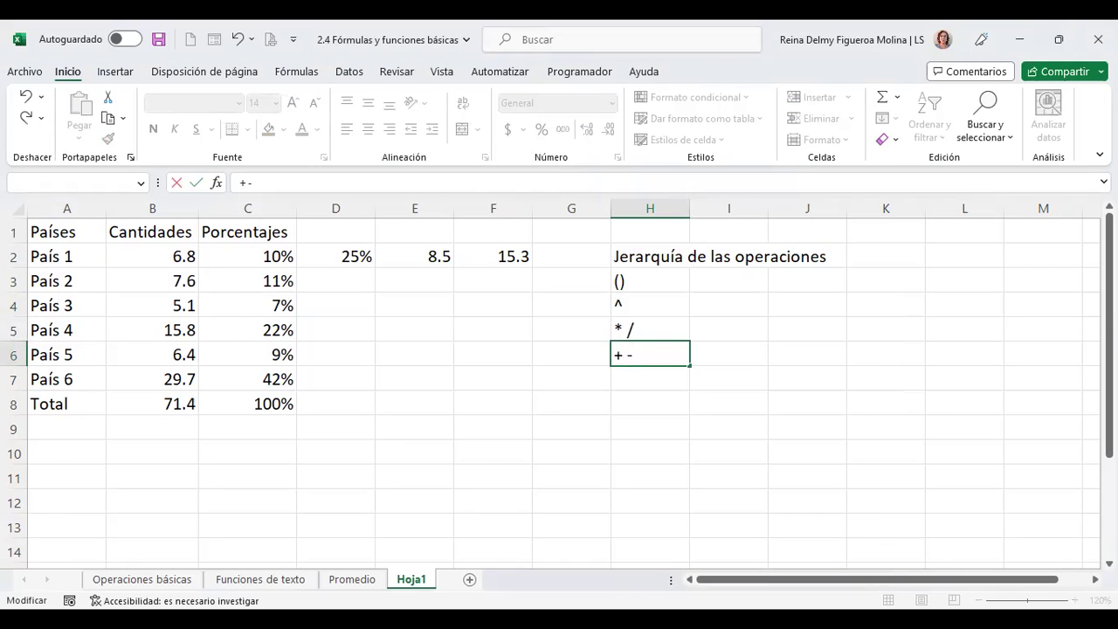
# - Dismiss the incomplete-formula error and re-enter H6 as '+ - so it is stored as text
pyautogui.press('Return')
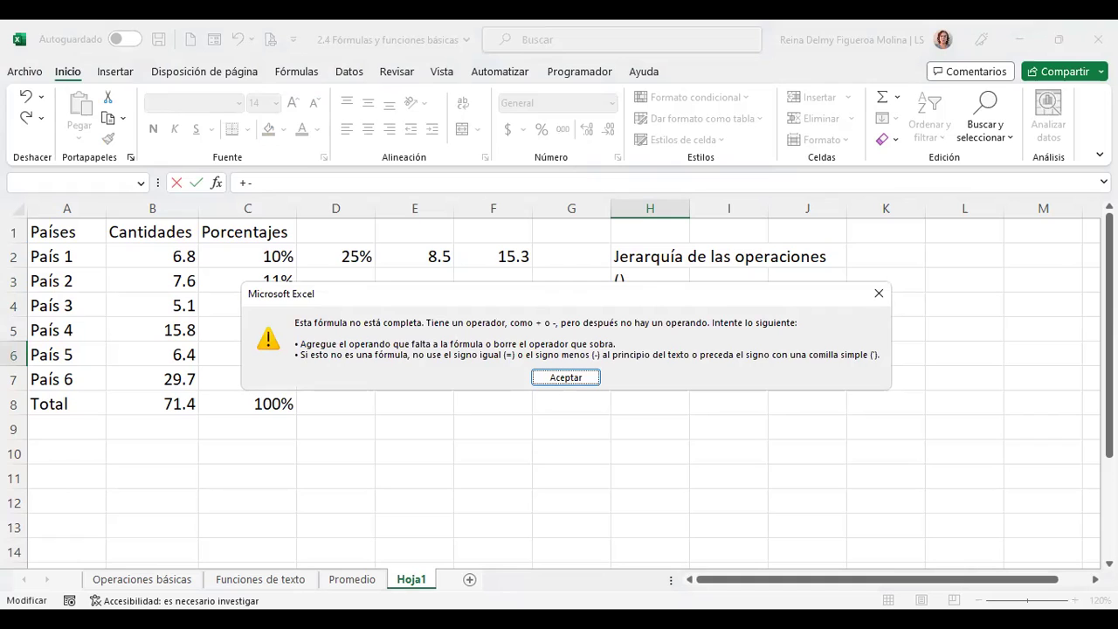
pyautogui.press('Return')
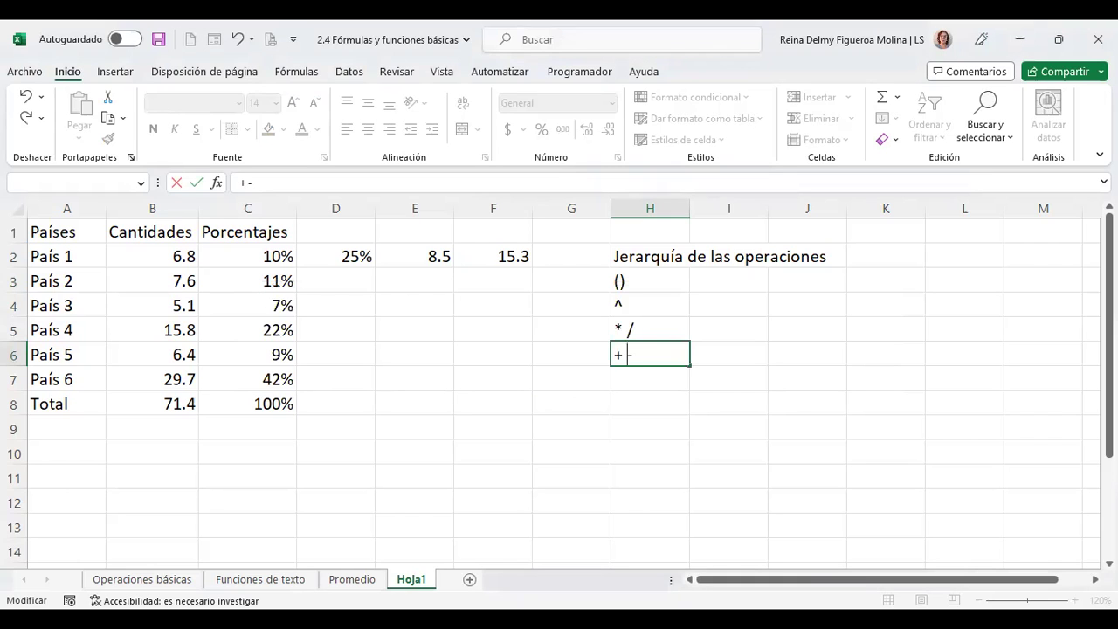
pyautogui.press('Escape')
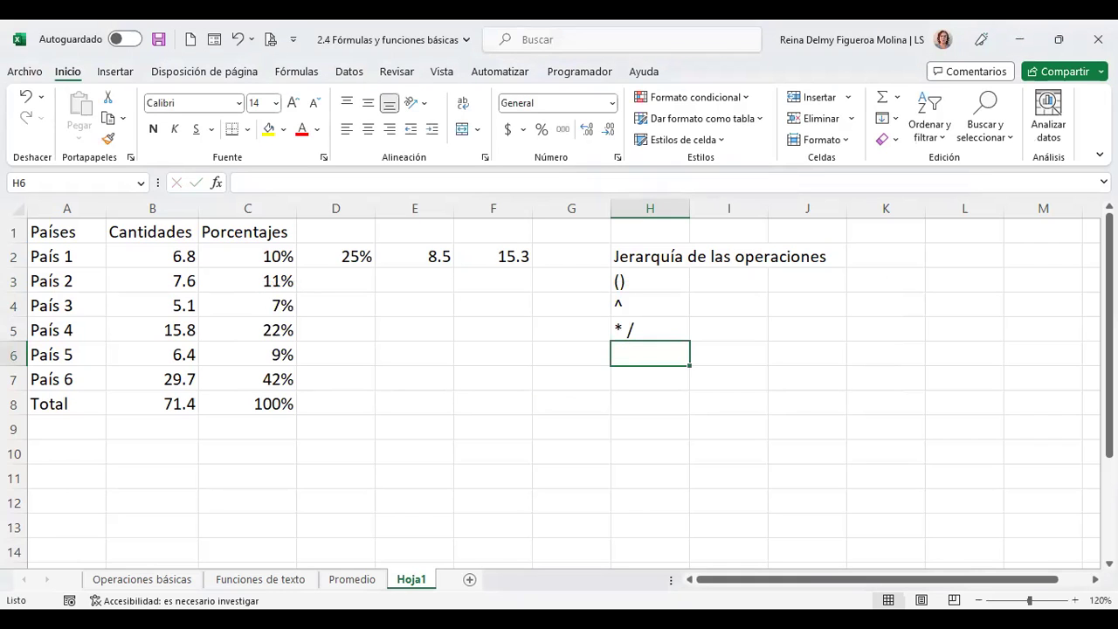
pyautogui.write("'")
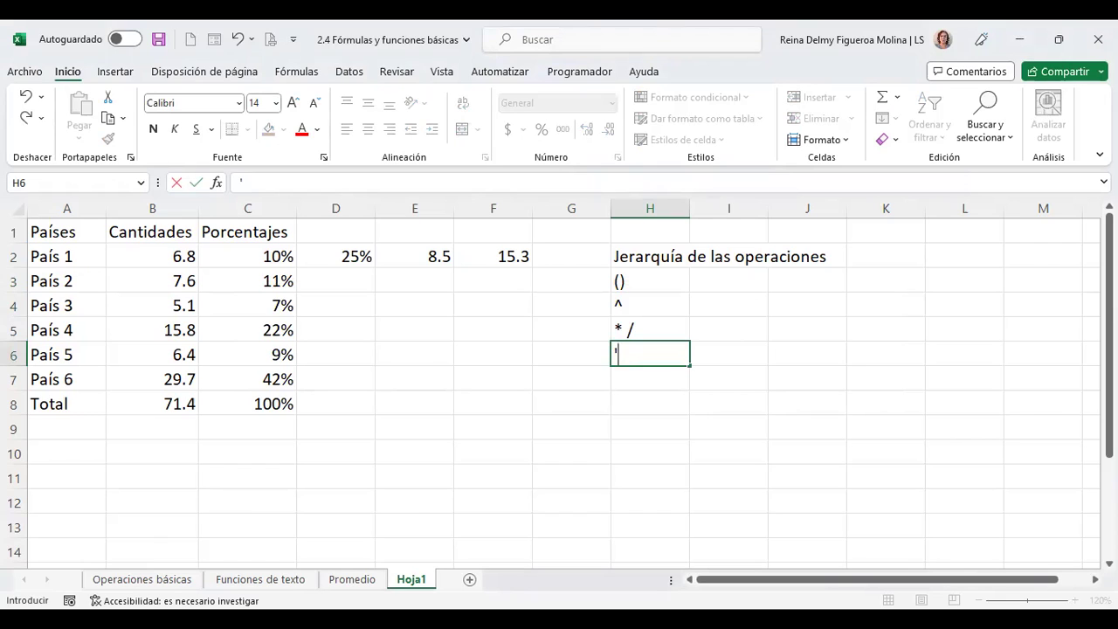
pyautogui.write('+ -')
pyautogui.hotkey('ctrl', 'Return')
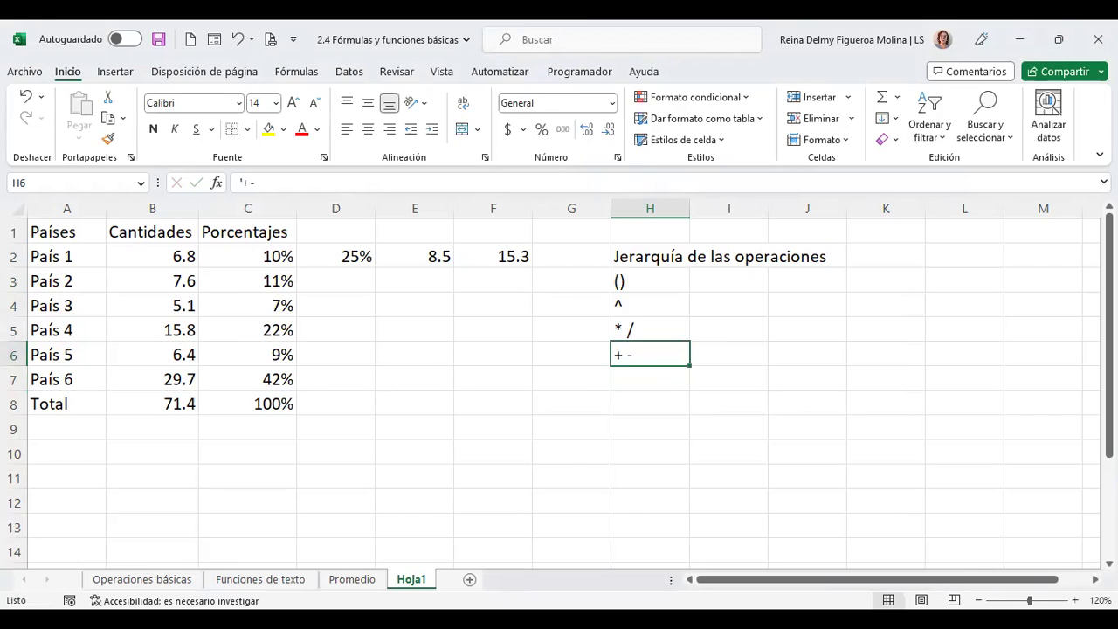
pyautogui.press('F2')
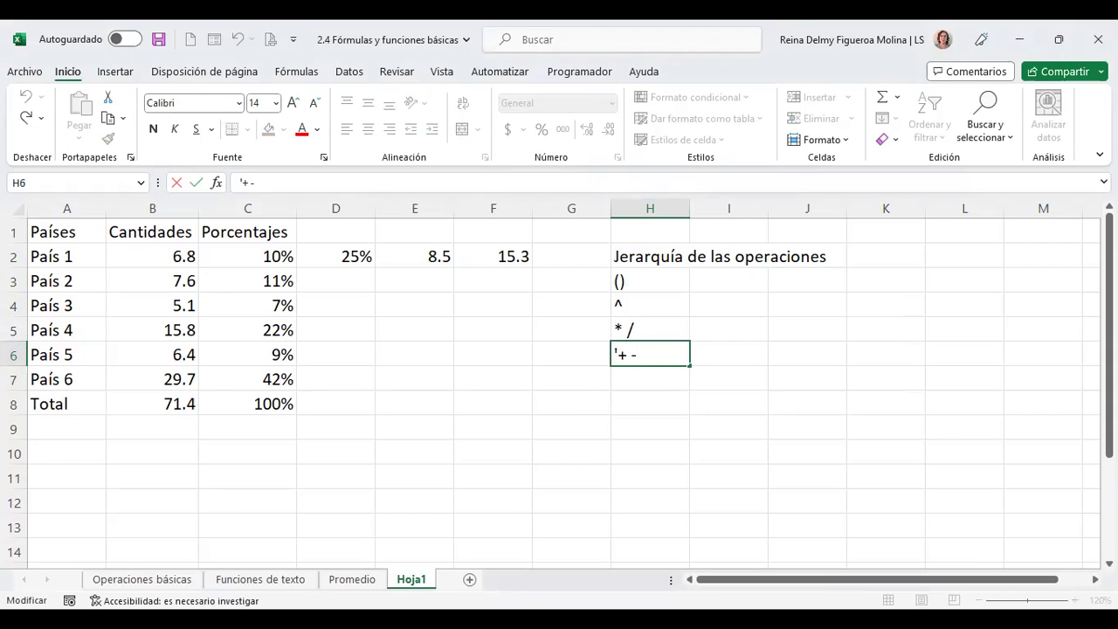
pyautogui.press('Return')
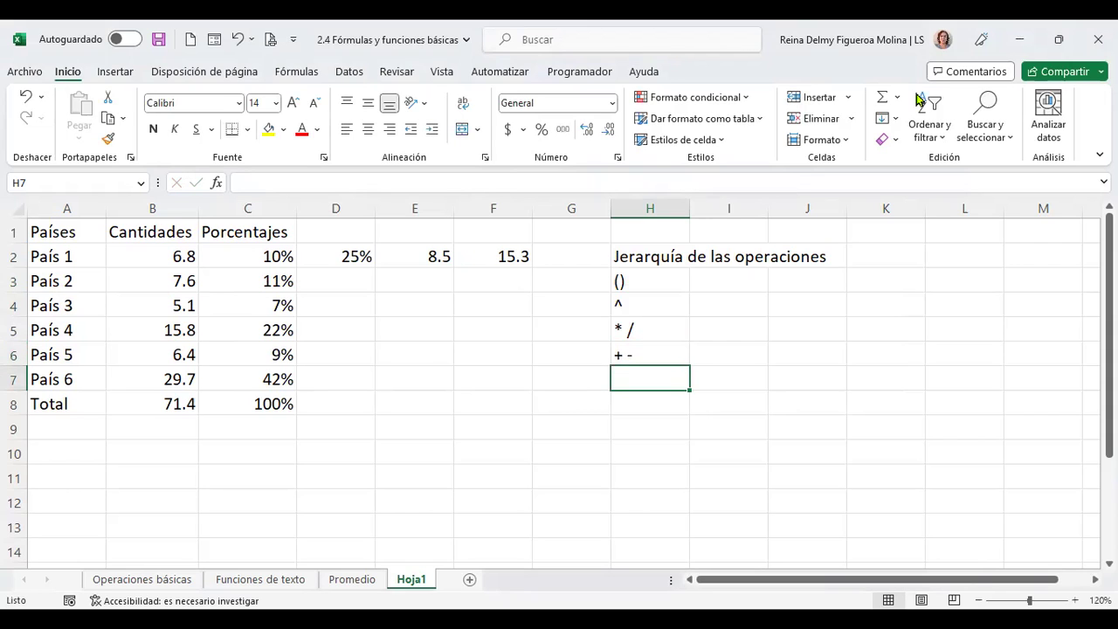
pyautogui.click(818, 280)
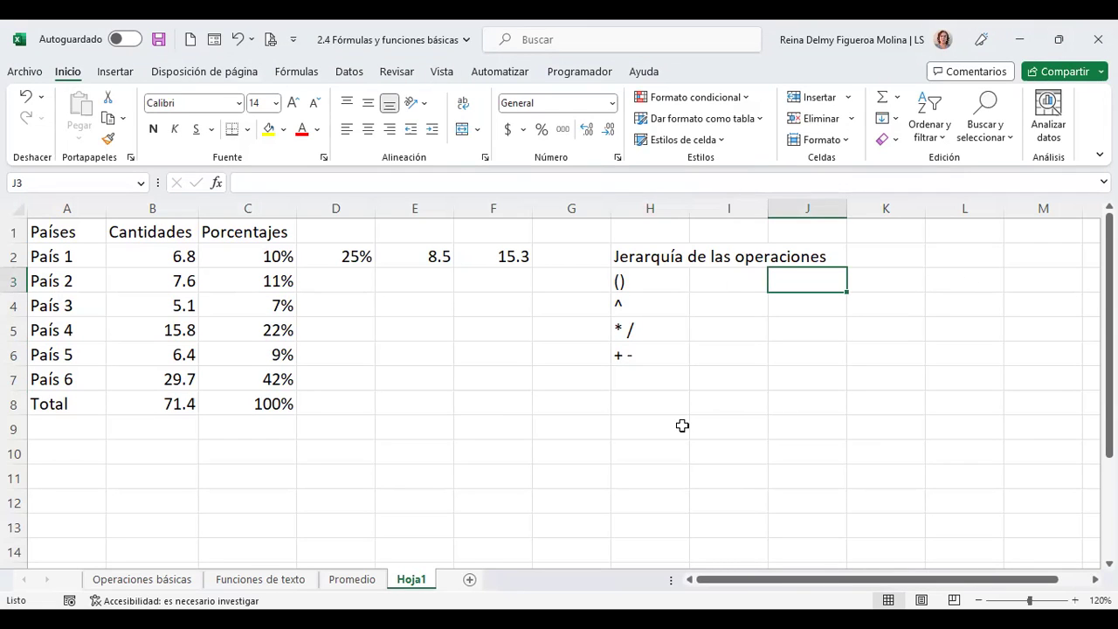
pyautogui.click(661, 306)
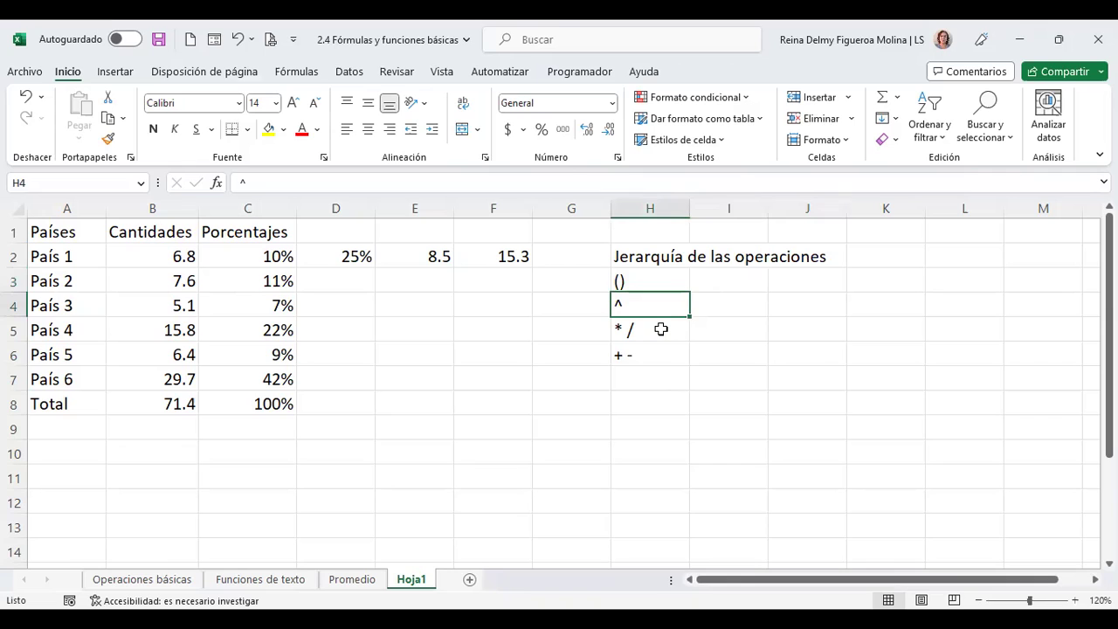
pyautogui.click(661, 353)
pyautogui.click(731, 354)
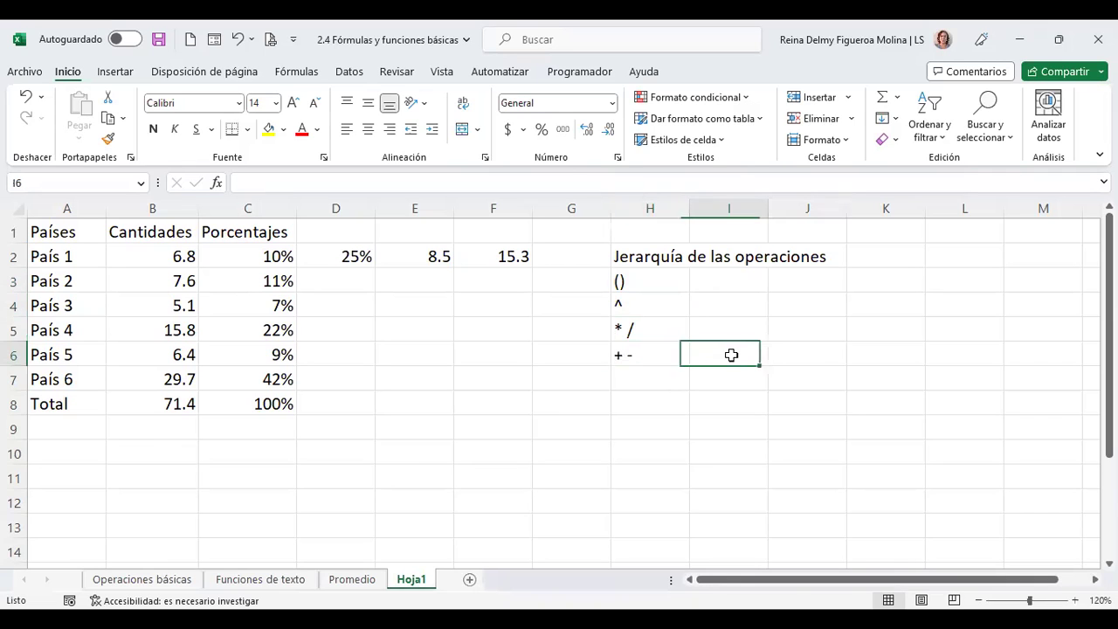
pyautogui.click(437, 255)
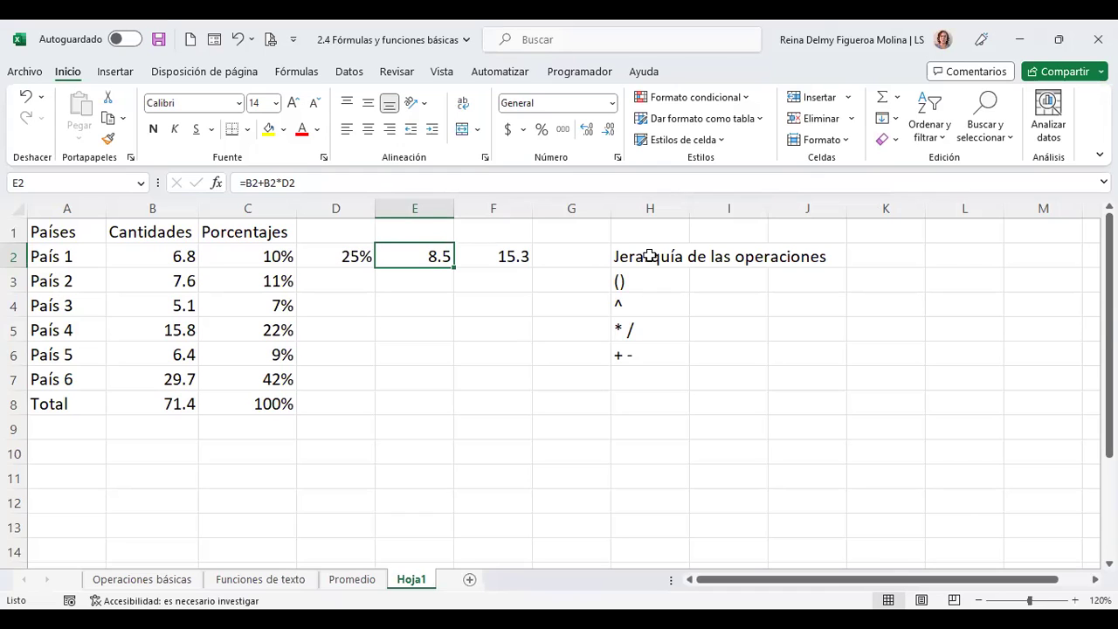
# - Replace D2 with 25% so E2's formula reads =B2+B2*25%
pyautogui.press('F2')
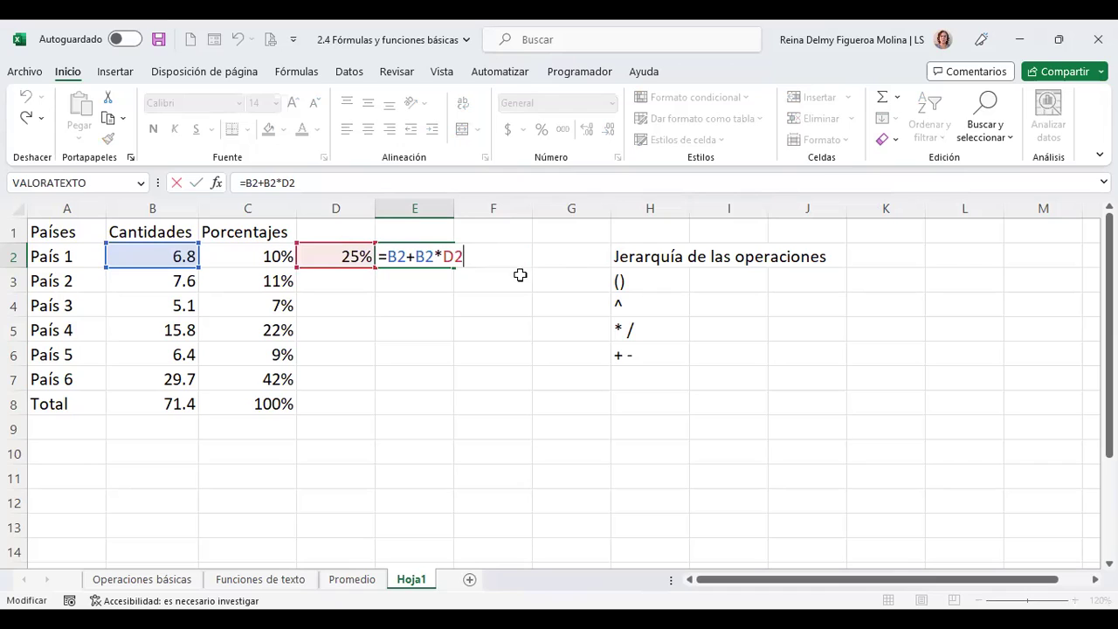
pyautogui.click(427, 257)
pyautogui.click(461, 254)
pyautogui.press('BackSpace')
pyautogui.press('BackSpace')
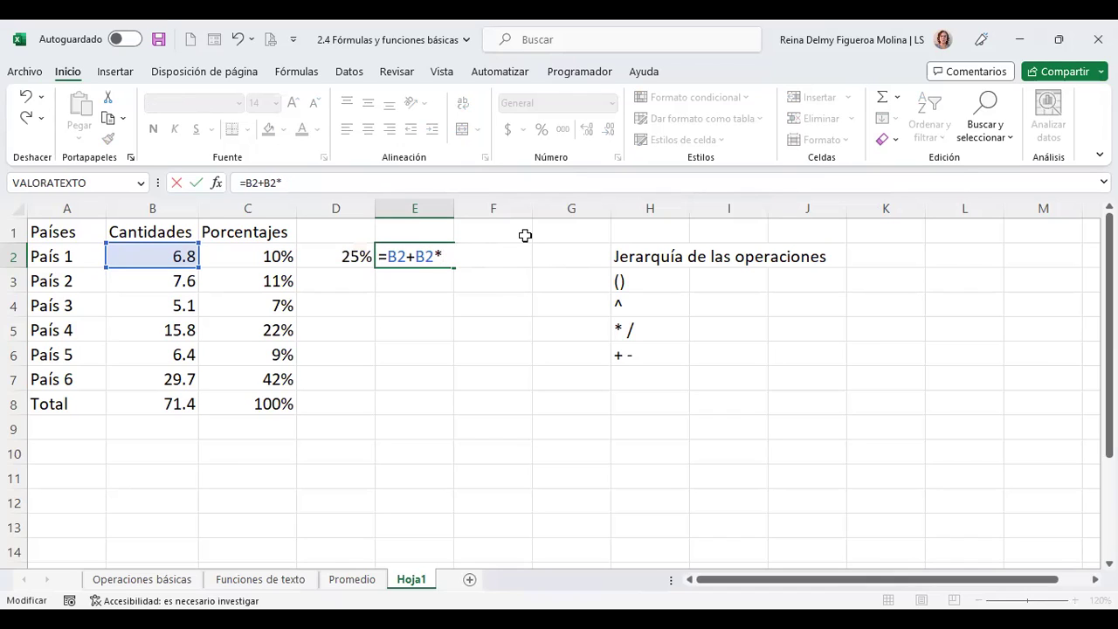
pyautogui.write('25%')
pyautogui.press('Return')
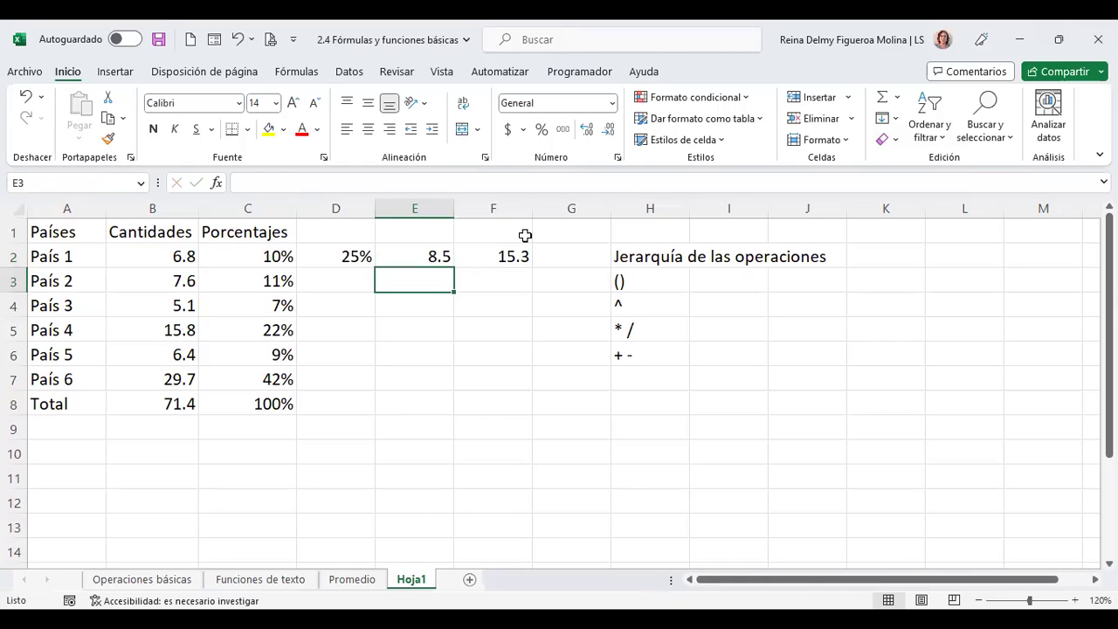
# - Review E2's =B2+B2*25% formula, confirming it still returns 8.5
pyautogui.press('Up')
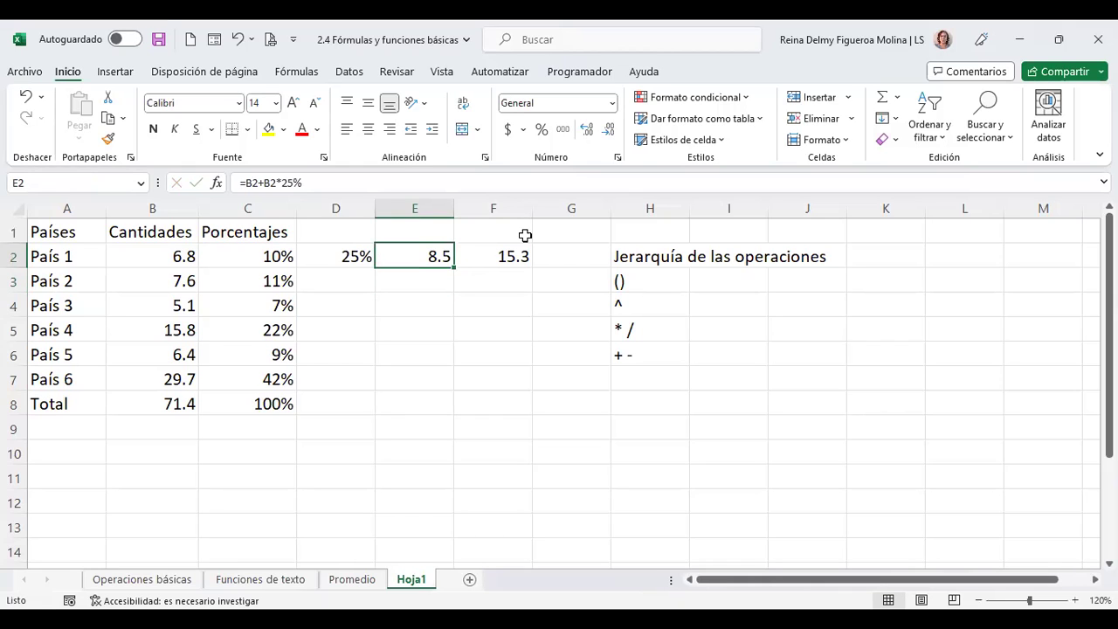
pyautogui.press('F2')
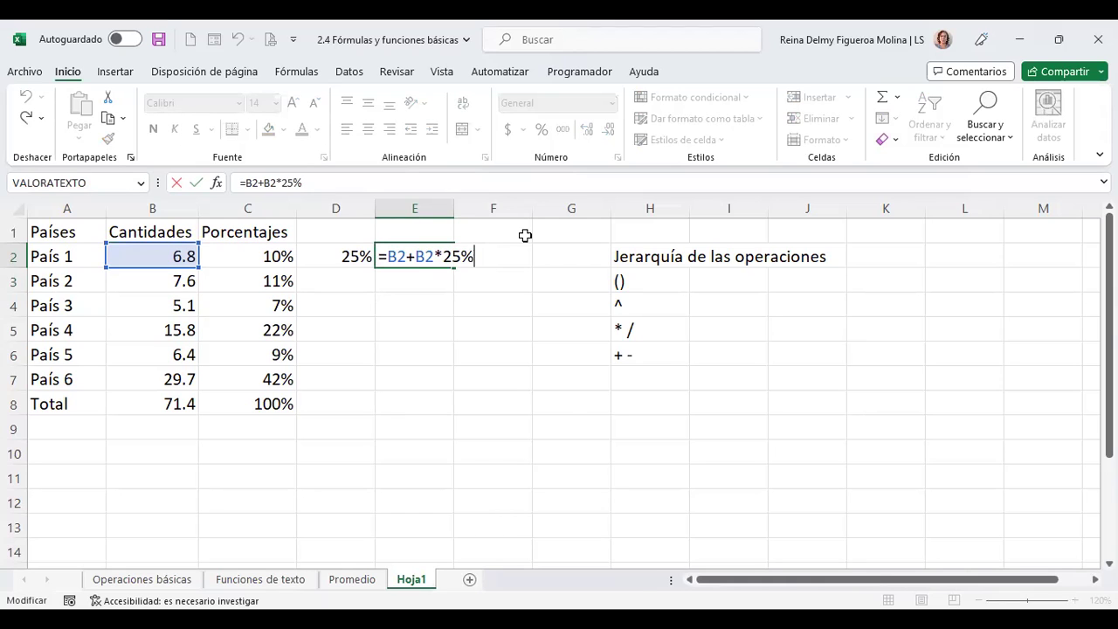
pyautogui.press('Return')
pyautogui.press('Up')
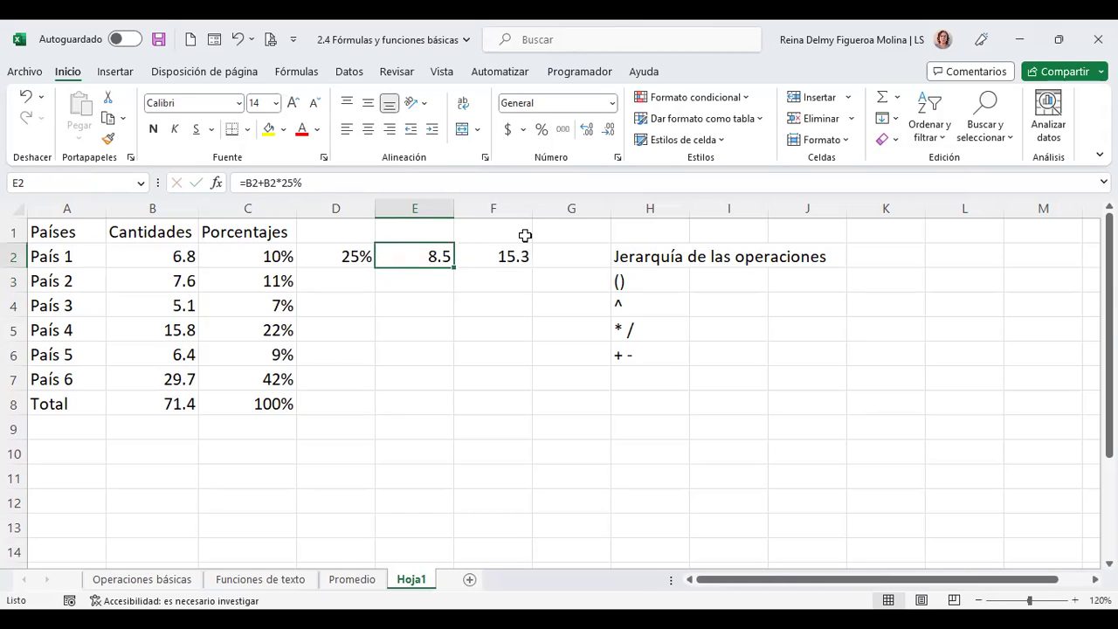
pyautogui.press('F2')
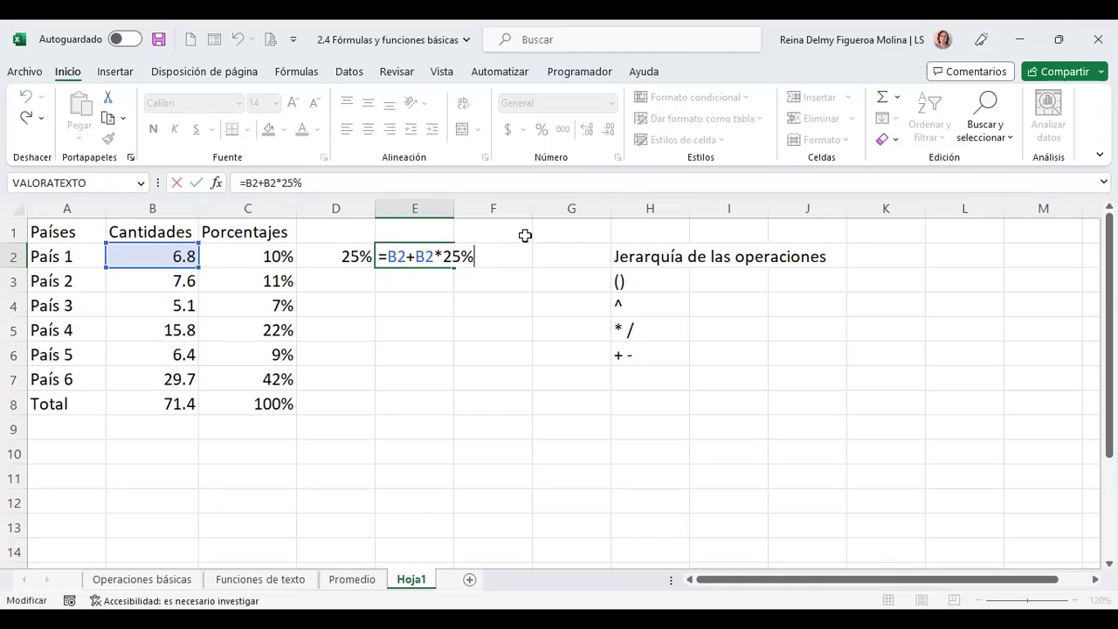
pyautogui.press('Return')
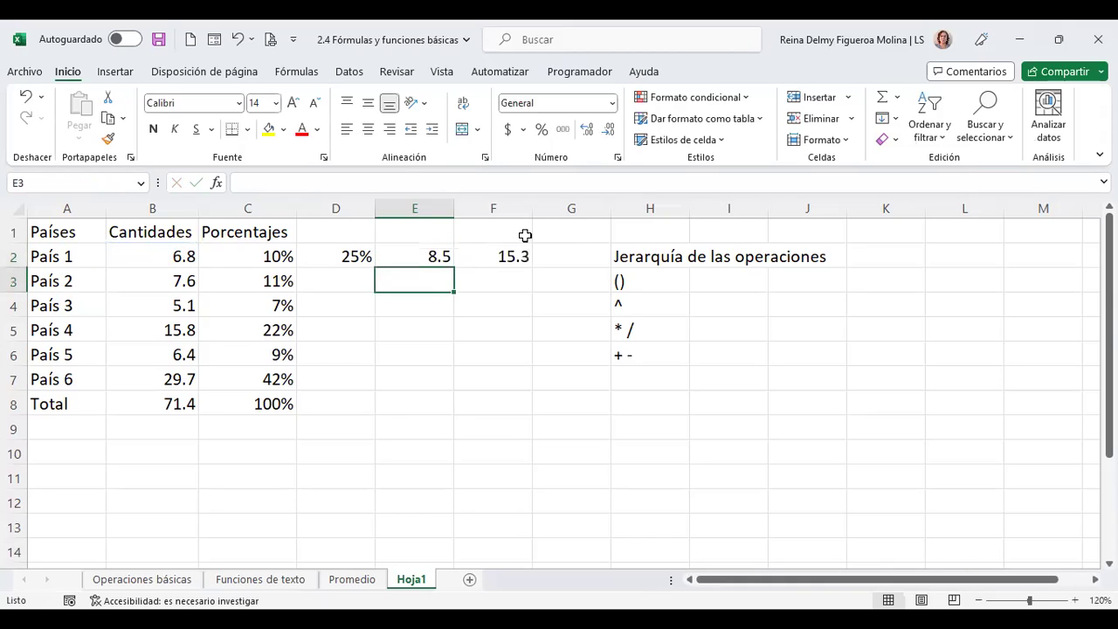